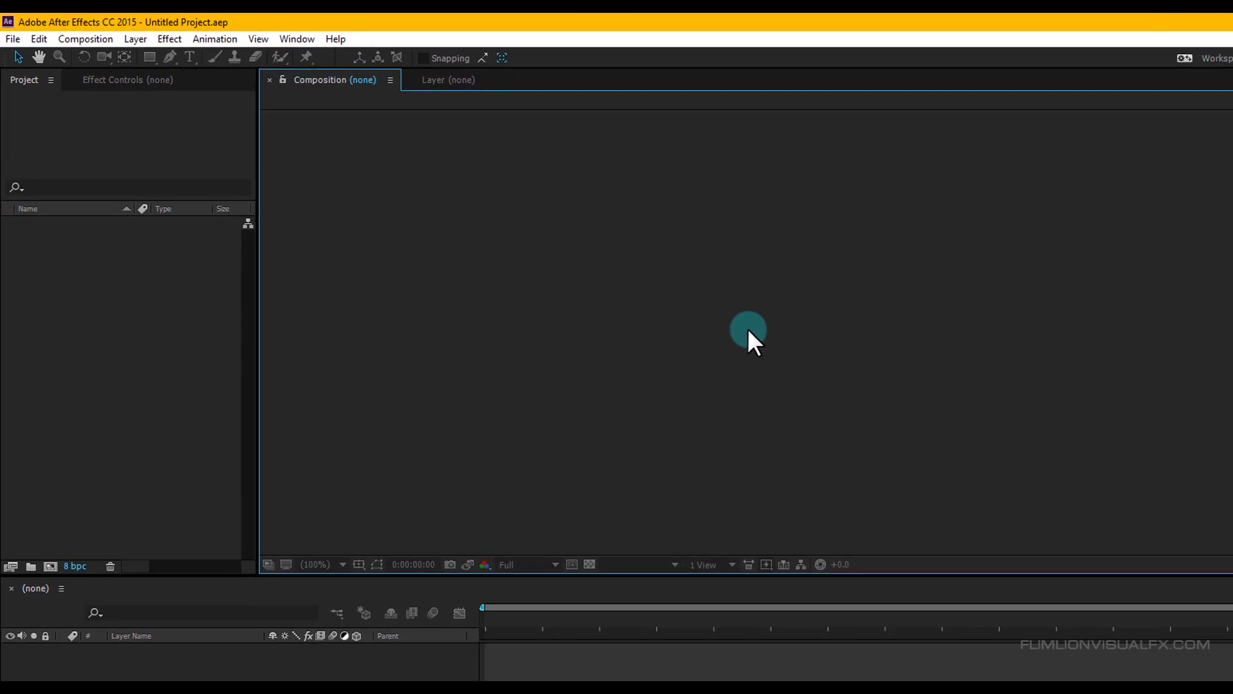
# Step: Create a 1920 x 1080 composition named Spark Comp with the HDTV 1080 25 preset and a 6-second duration
pyautogui.click(96, 42)
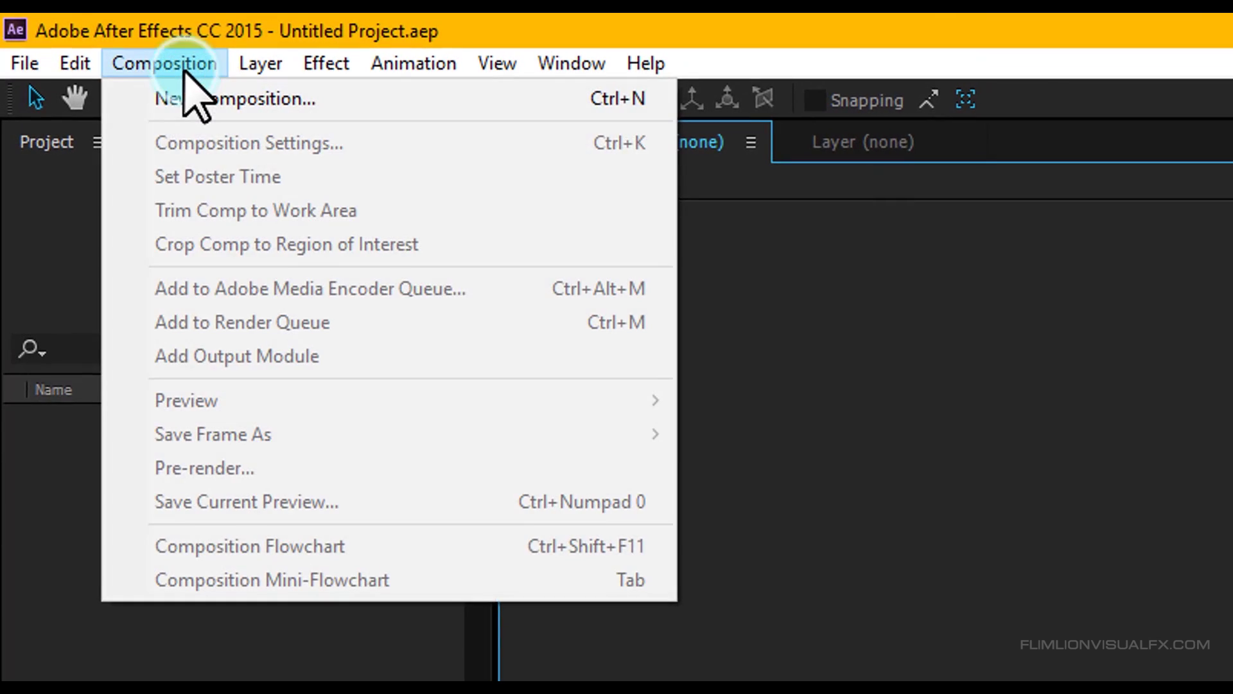
pyautogui.click(190, 98)
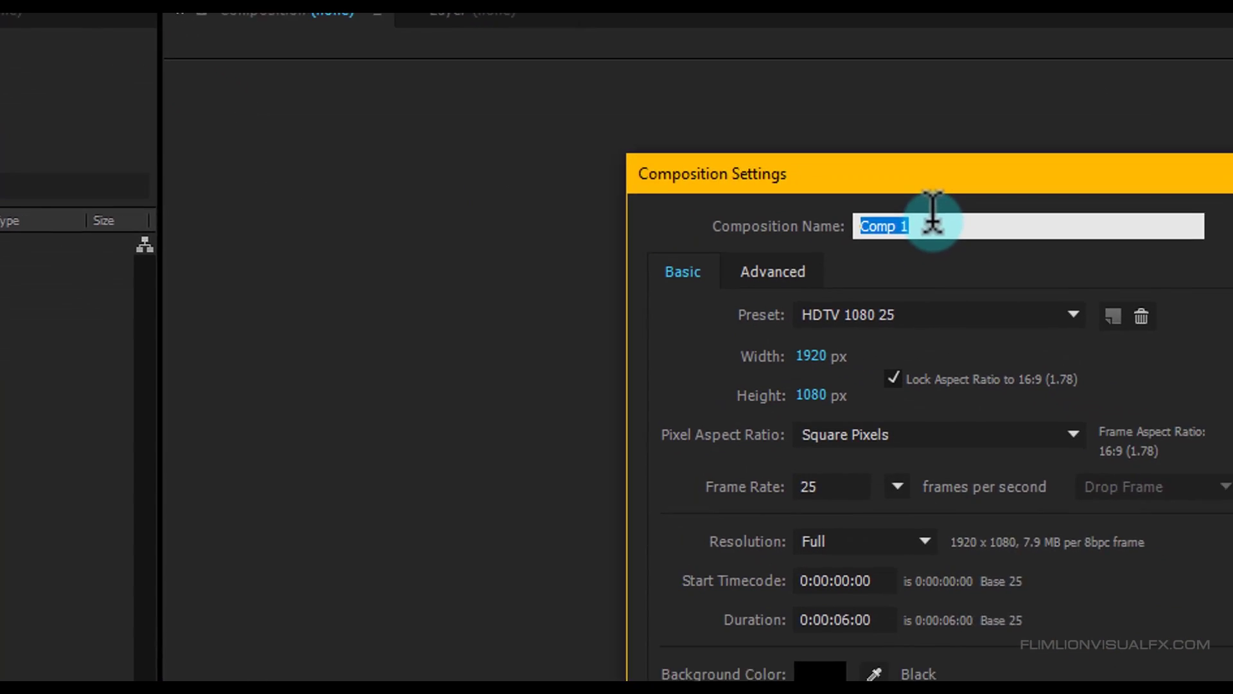
pyautogui.write('Spark')
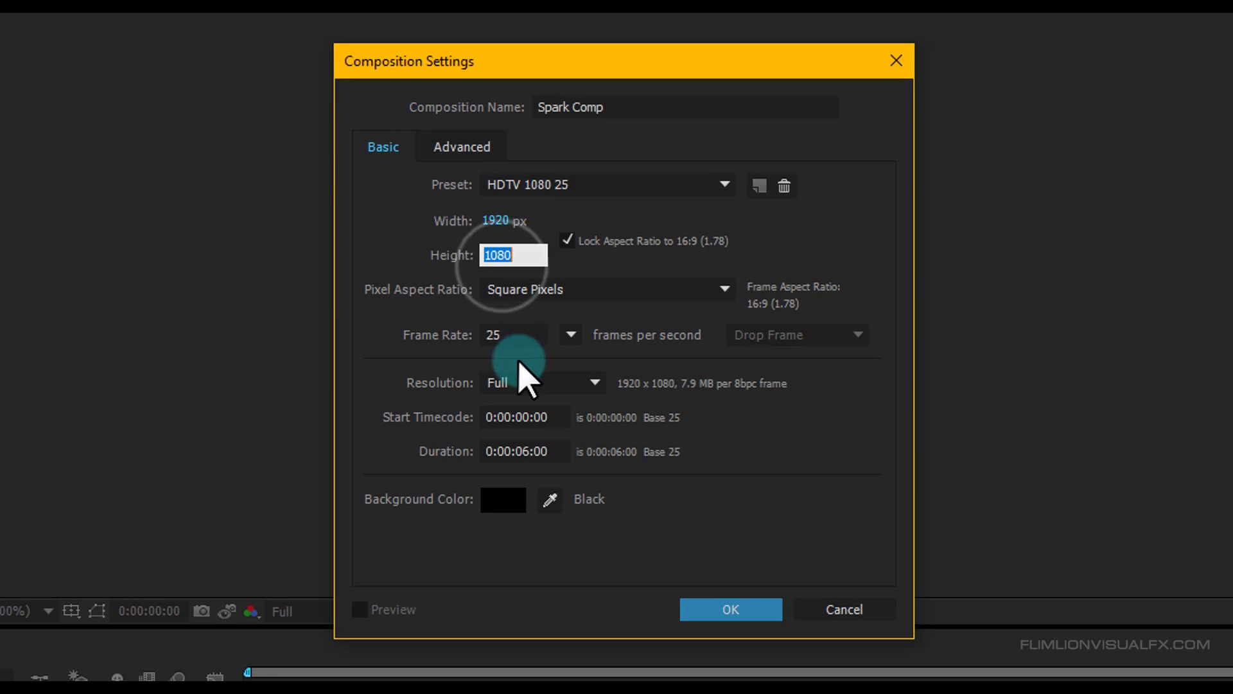
pyautogui.moveTo(512, 451); pyautogui.dragTo(548, 452)
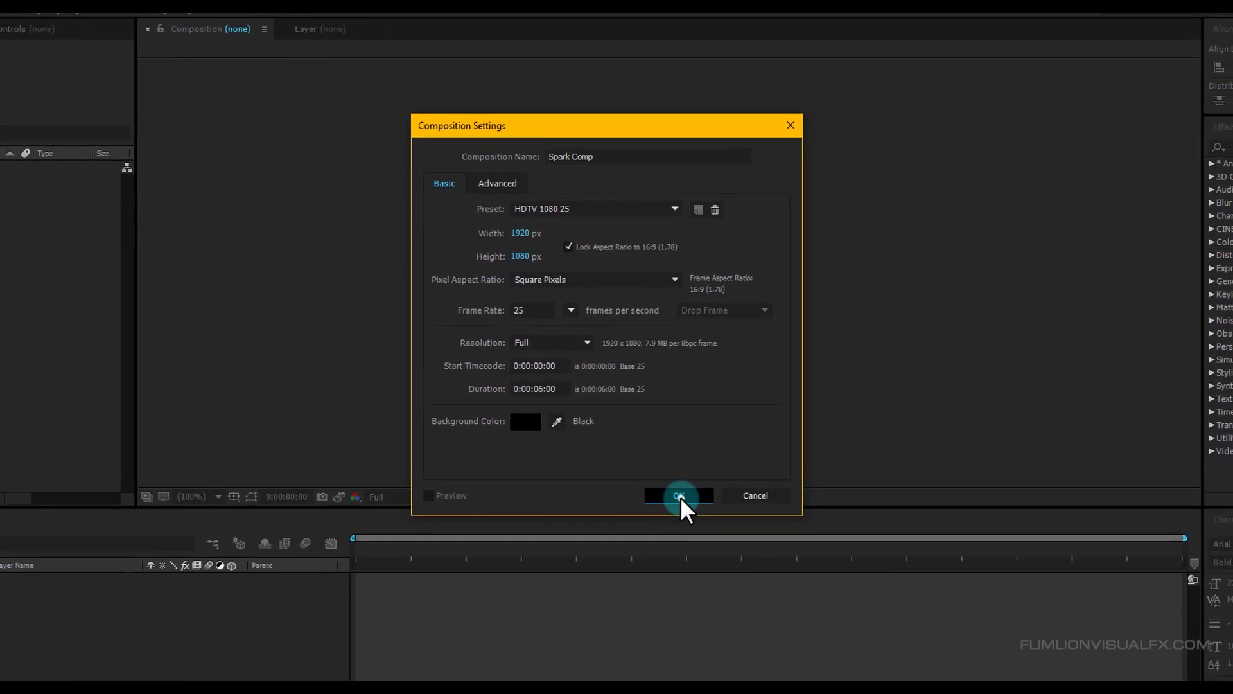
pyautogui.click(695, 528)
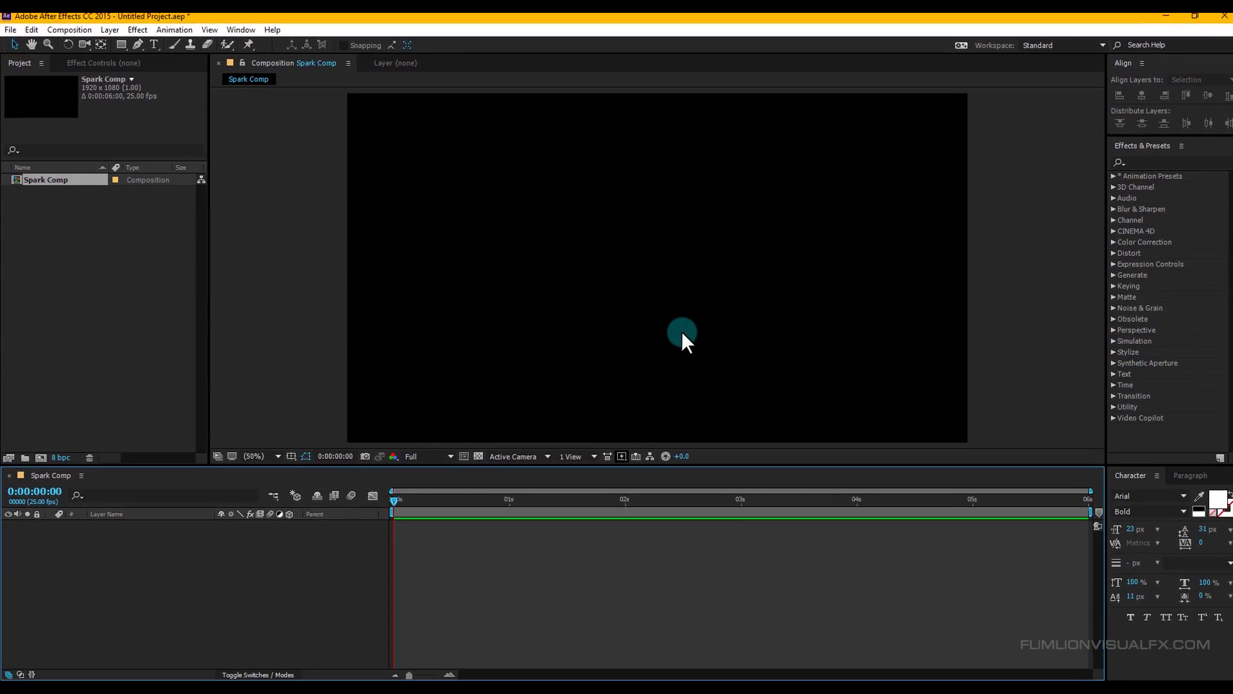
# Step: Add a black 1920 x 1080 solid layer named Spark to the composition
pyautogui.rightClick(166, 554)
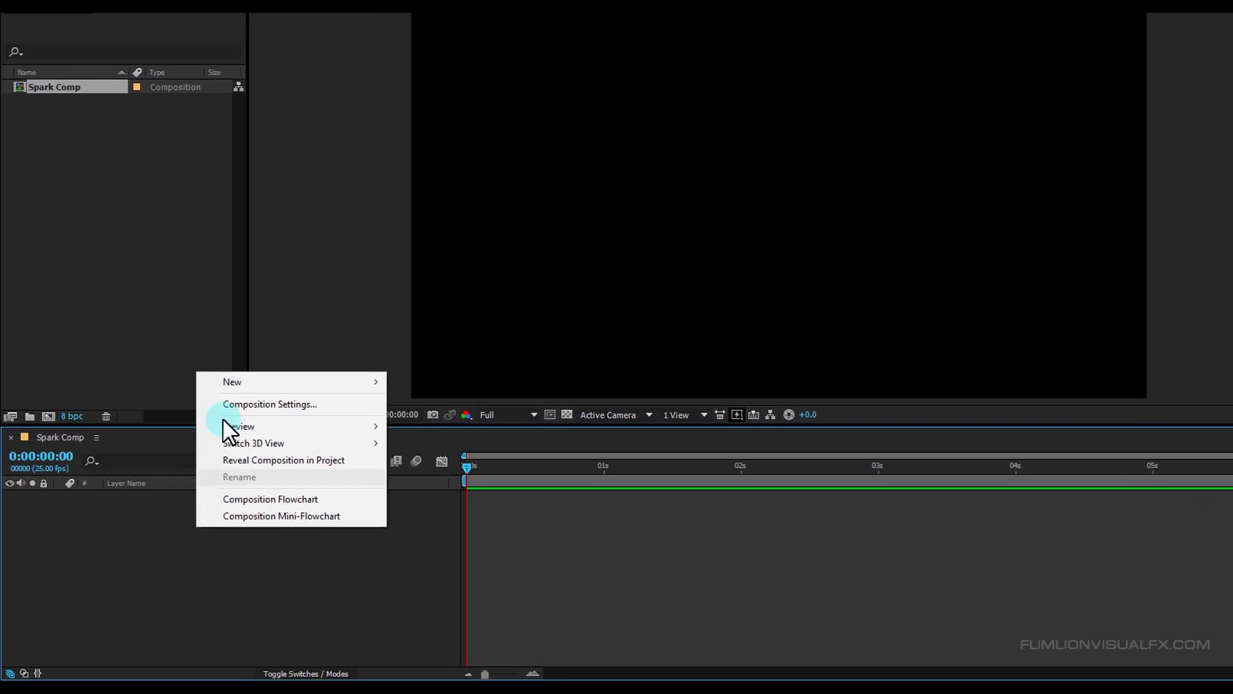
pyautogui.moveTo(252, 384)
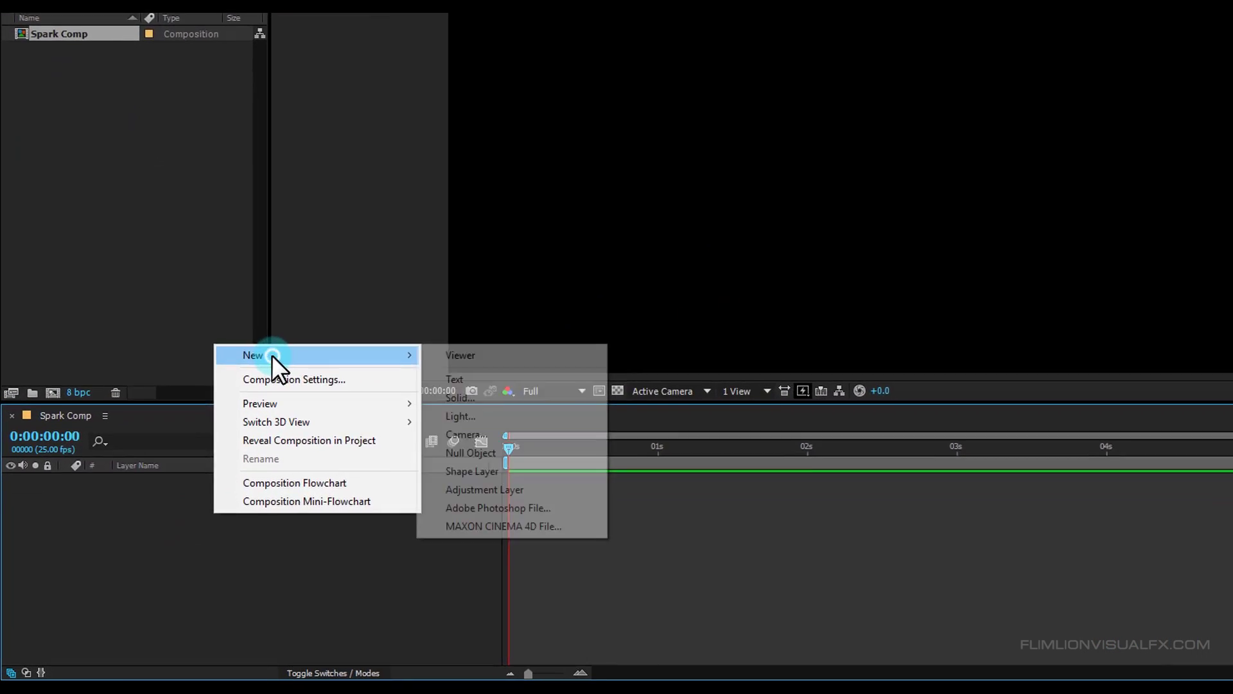
pyautogui.click(421, 418)
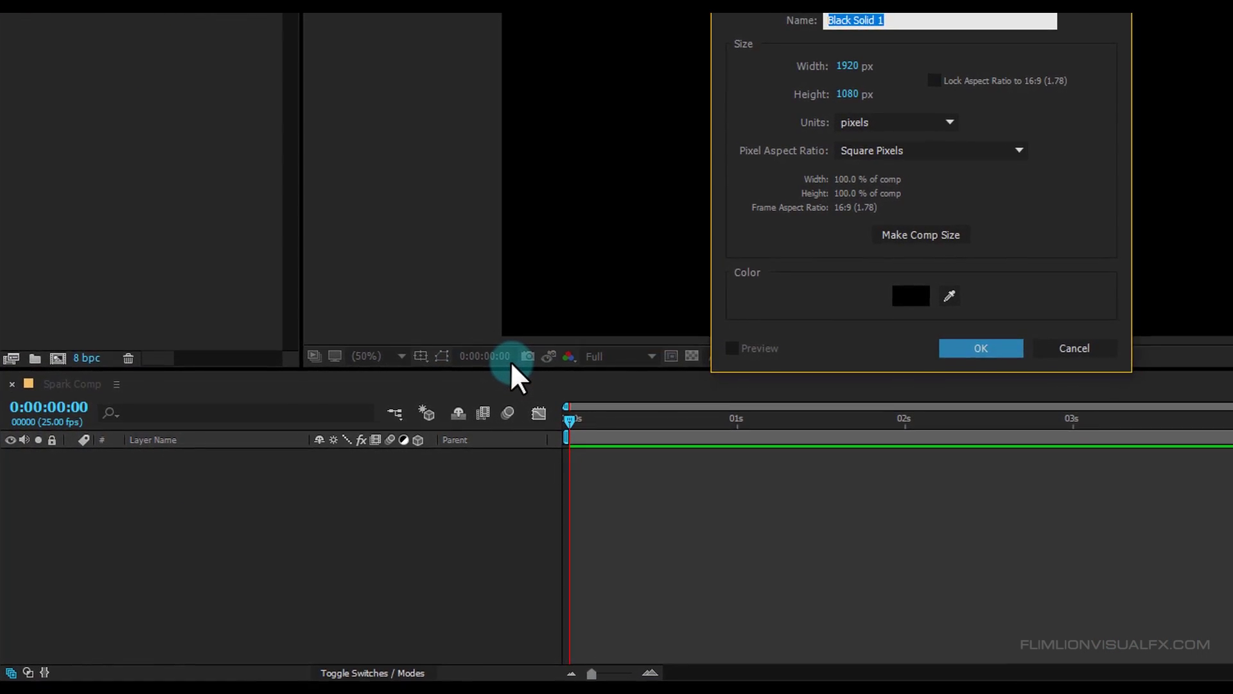
pyautogui.click(911, 295)
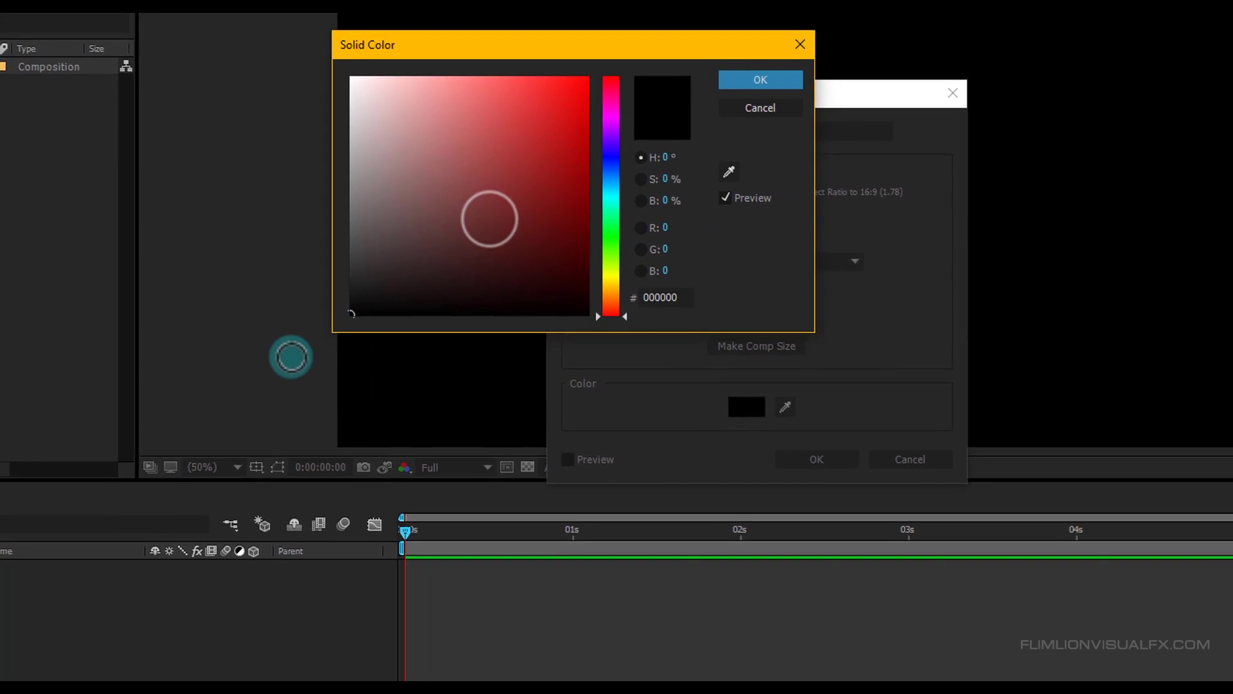
pyautogui.click(811, 35)
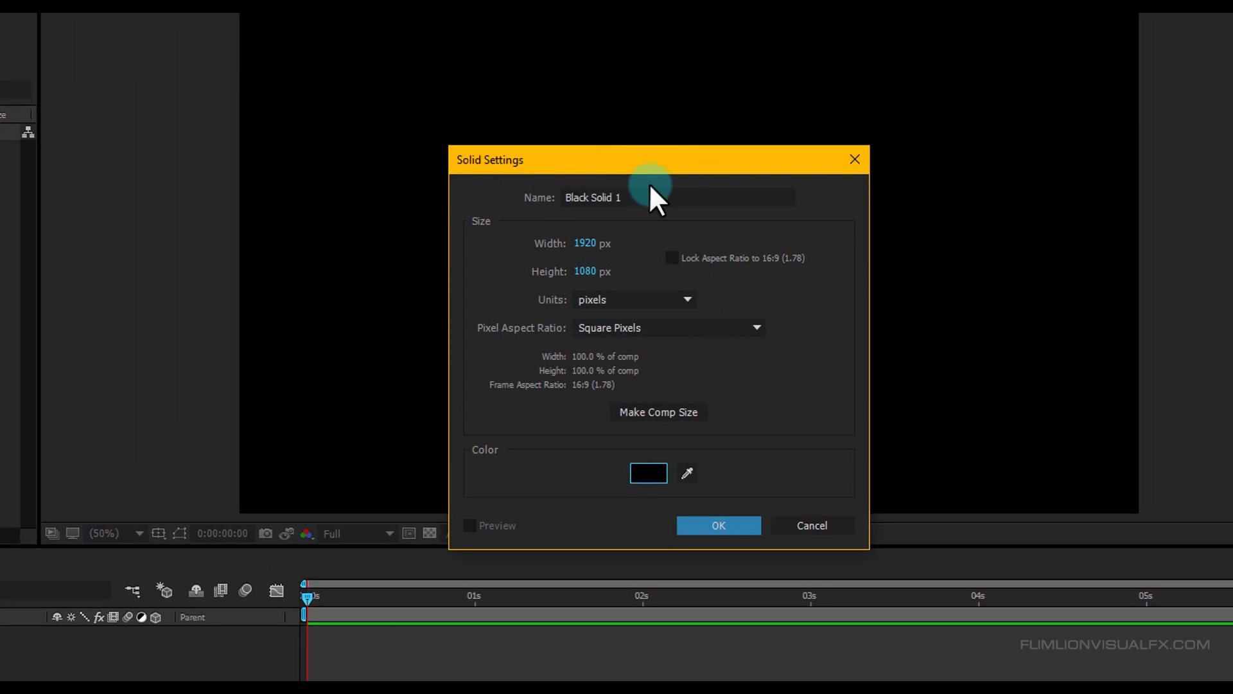
pyautogui.click(648, 197)
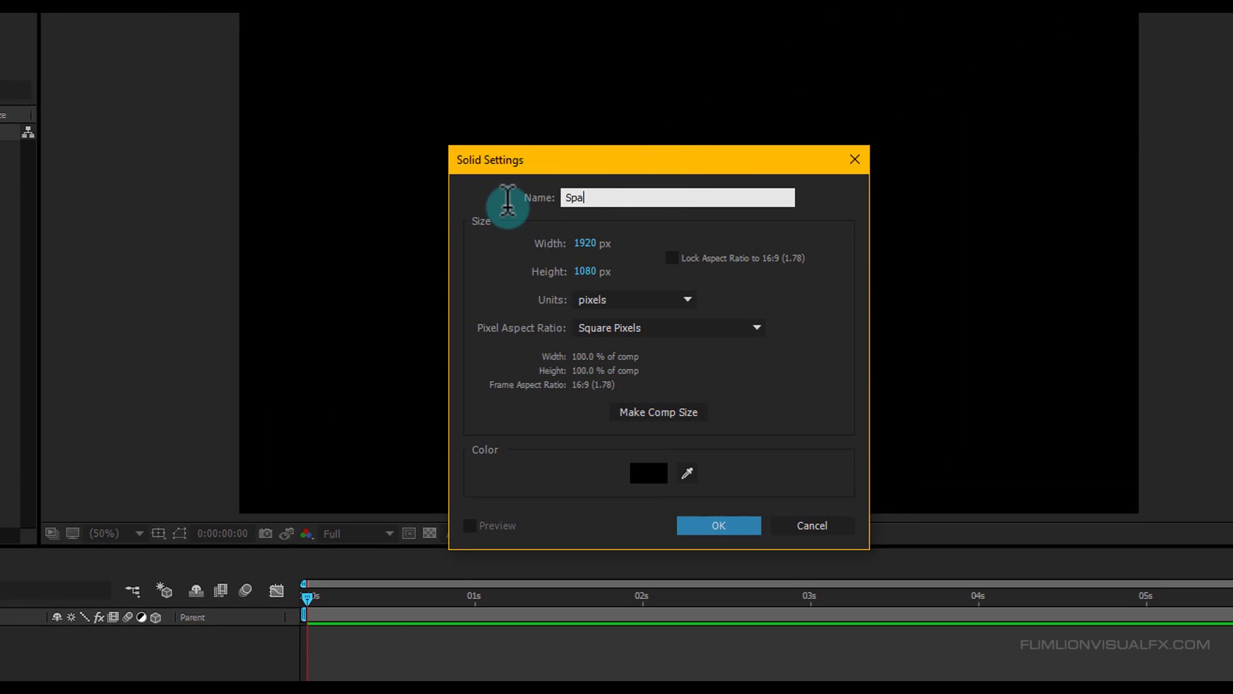
pyautogui.write('Spark')
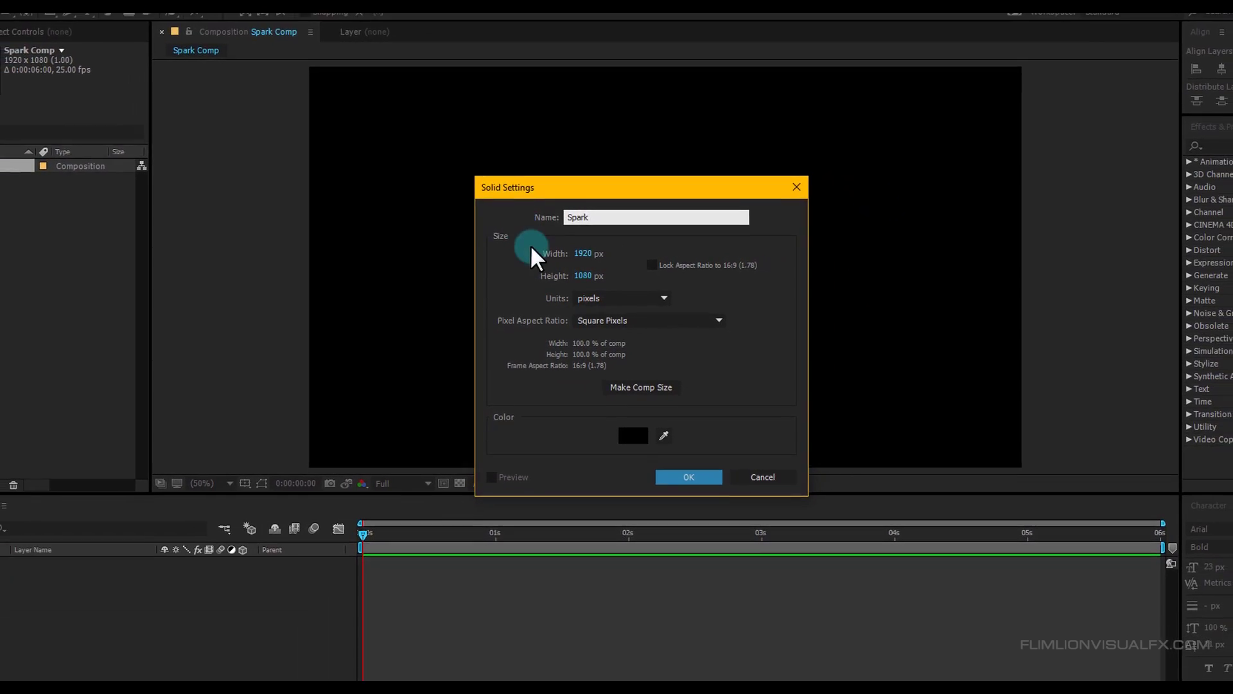
pyautogui.click(689, 477)
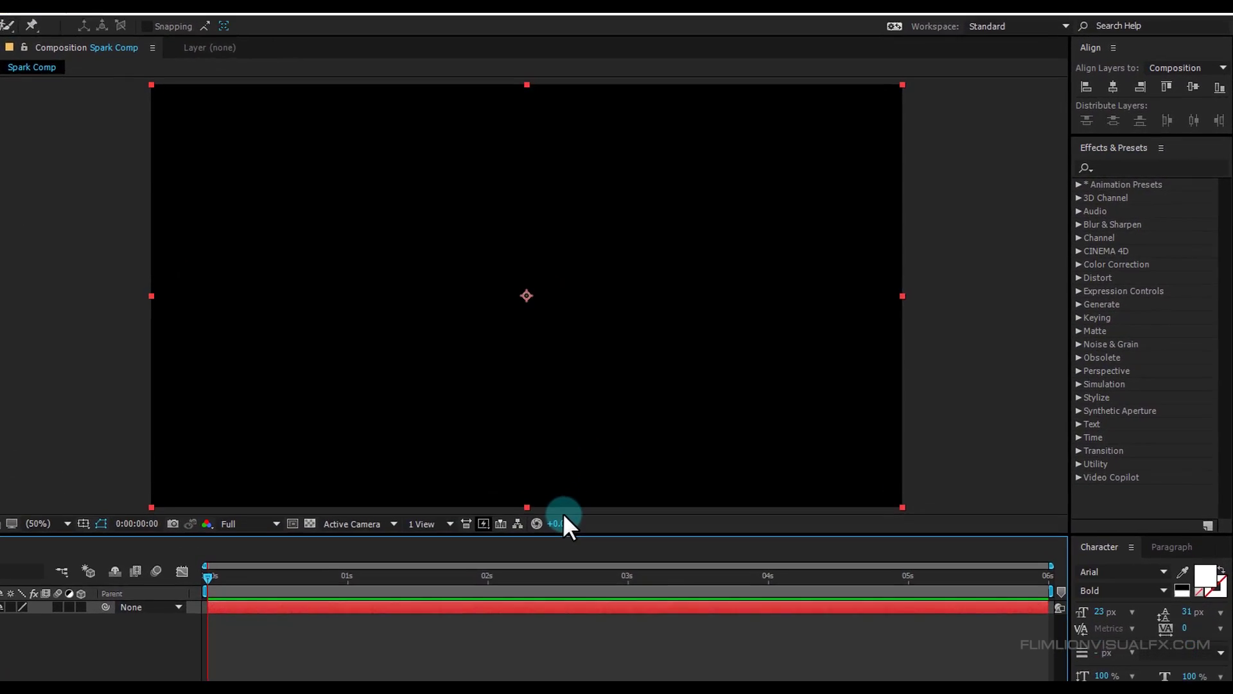
# Step: Find the CC Particle World effect and apply it to the Spark layer
pyautogui.click(1119, 167)
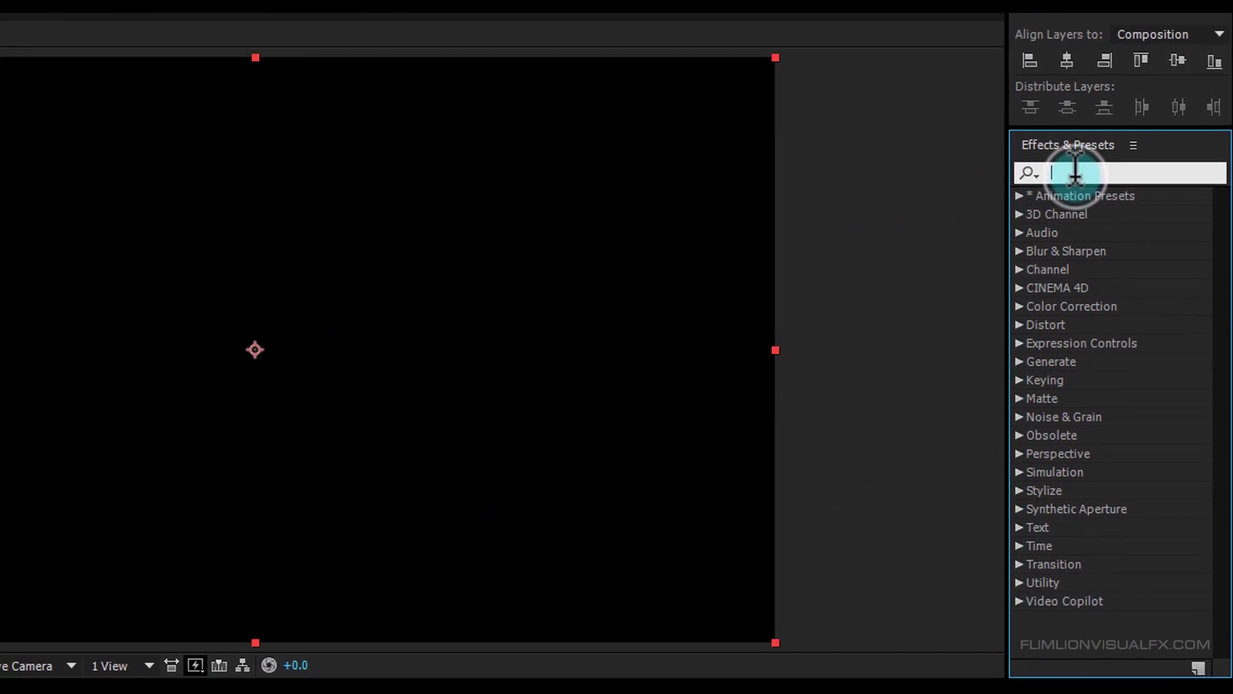
pyautogui.write('cc p')
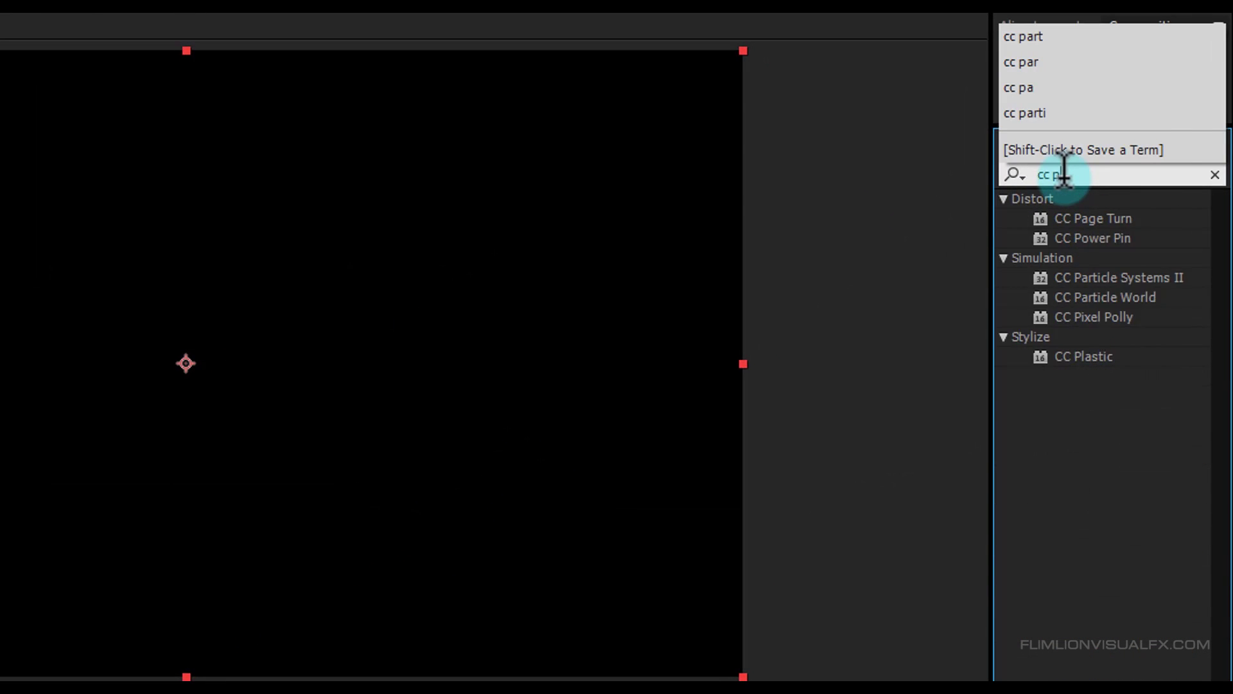
pyautogui.write('ar')
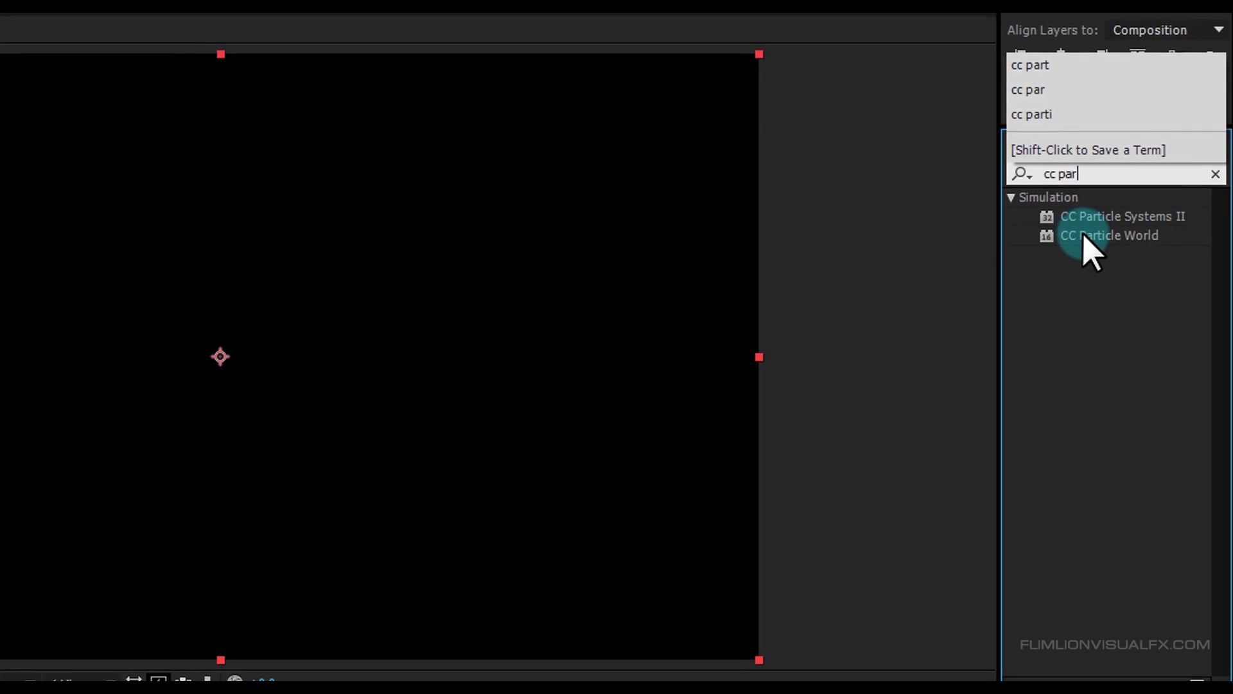
pyautogui.moveTo(1086, 239); pyautogui.dragTo(884, 330)
pyautogui.moveTo(942, 301); pyautogui.dragTo(141, 531)
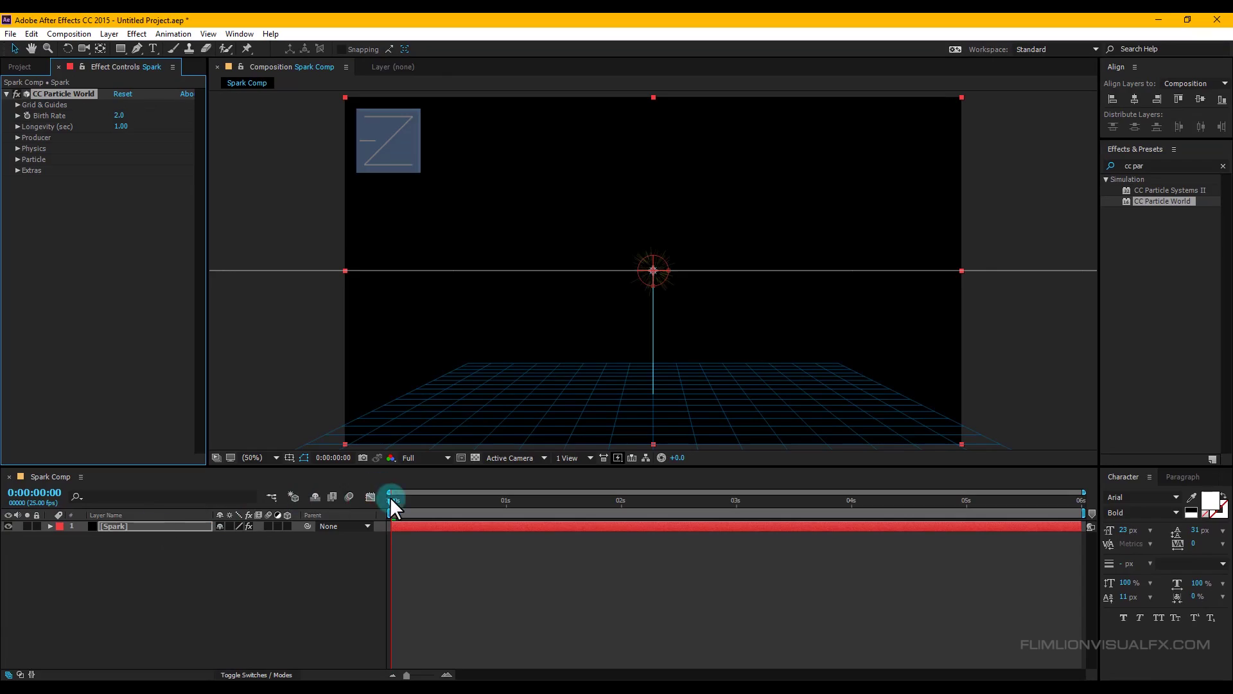
# Step: Move the current time to 0:00:01:07 to preview the particle burst
pyautogui.moveTo(390, 500); pyautogui.dragTo(538, 502)
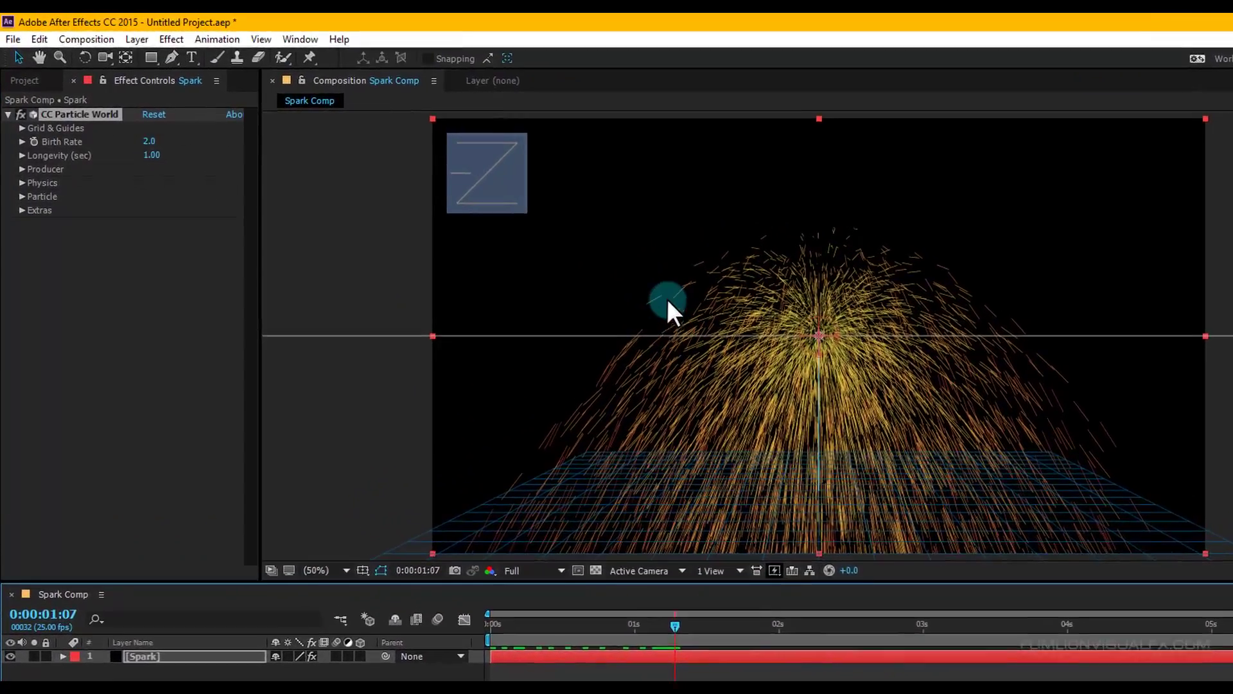
pyautogui.press('h')
pyautogui.moveTo(626, 276); pyautogui.dragTo(470, 273)
pyautogui.press('v')
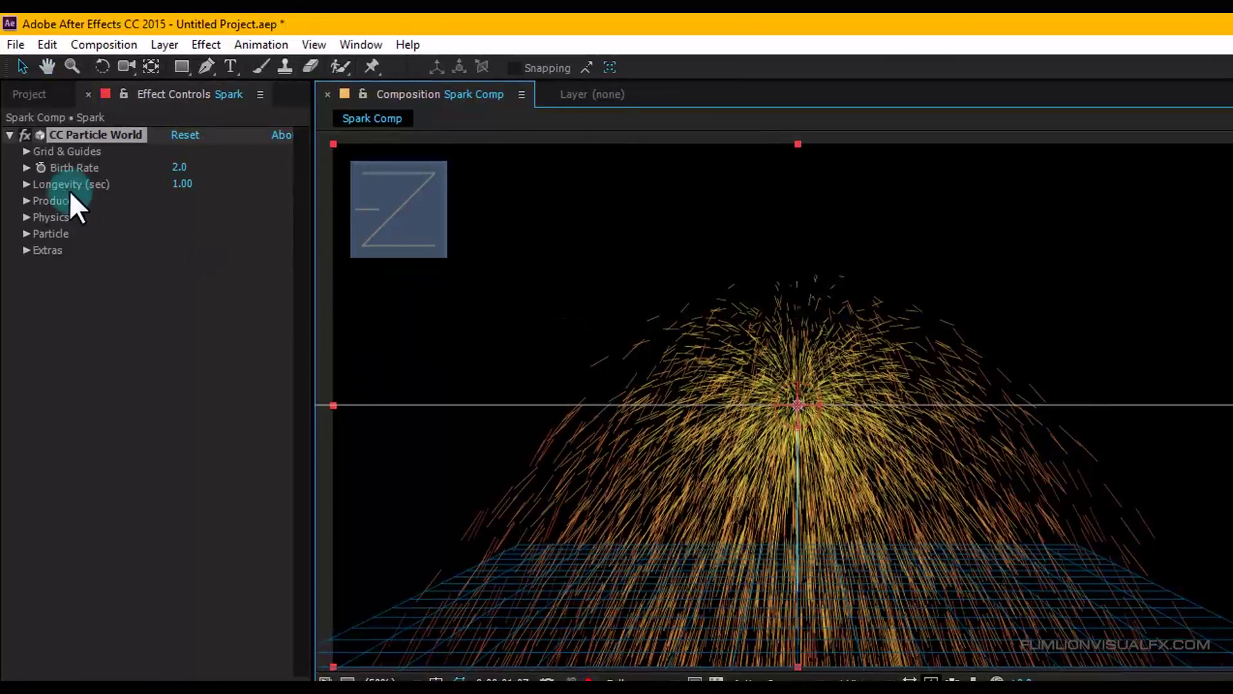
# Step: Turn off the Position, Radius, Motion Path and Grid guides of CC Particle World
pyautogui.click(25, 151)
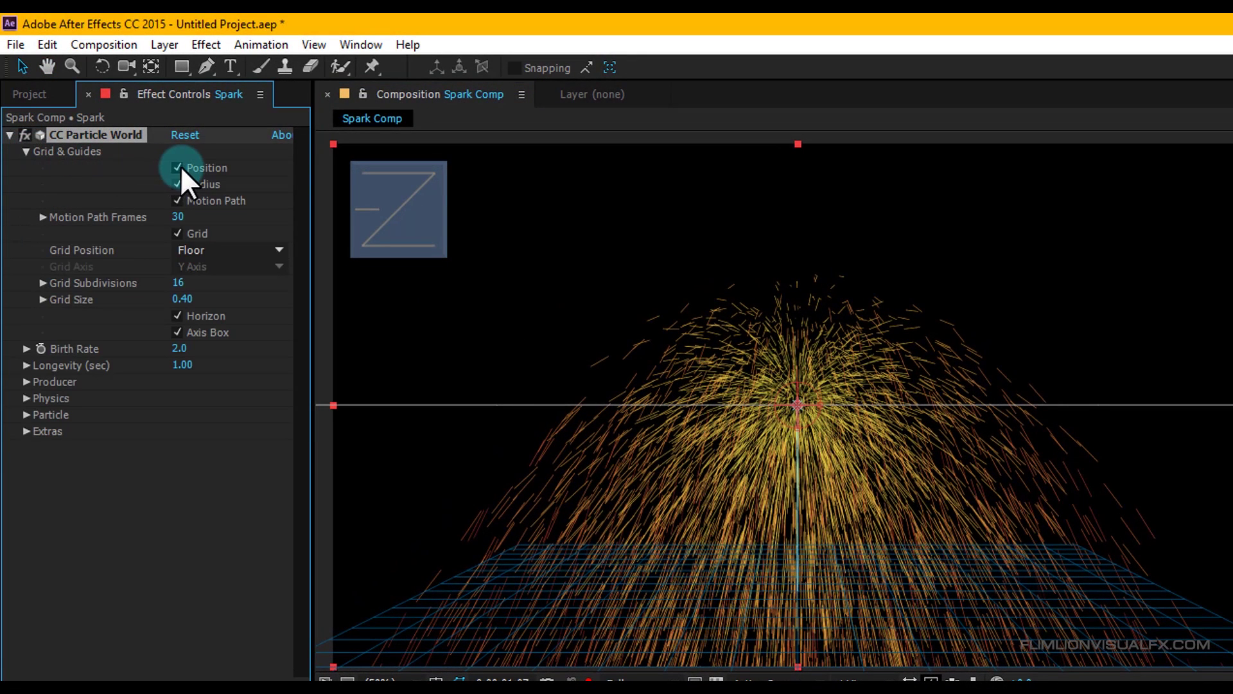
pyautogui.click(177, 184)
pyautogui.click(177, 200)
pyautogui.click(177, 234)
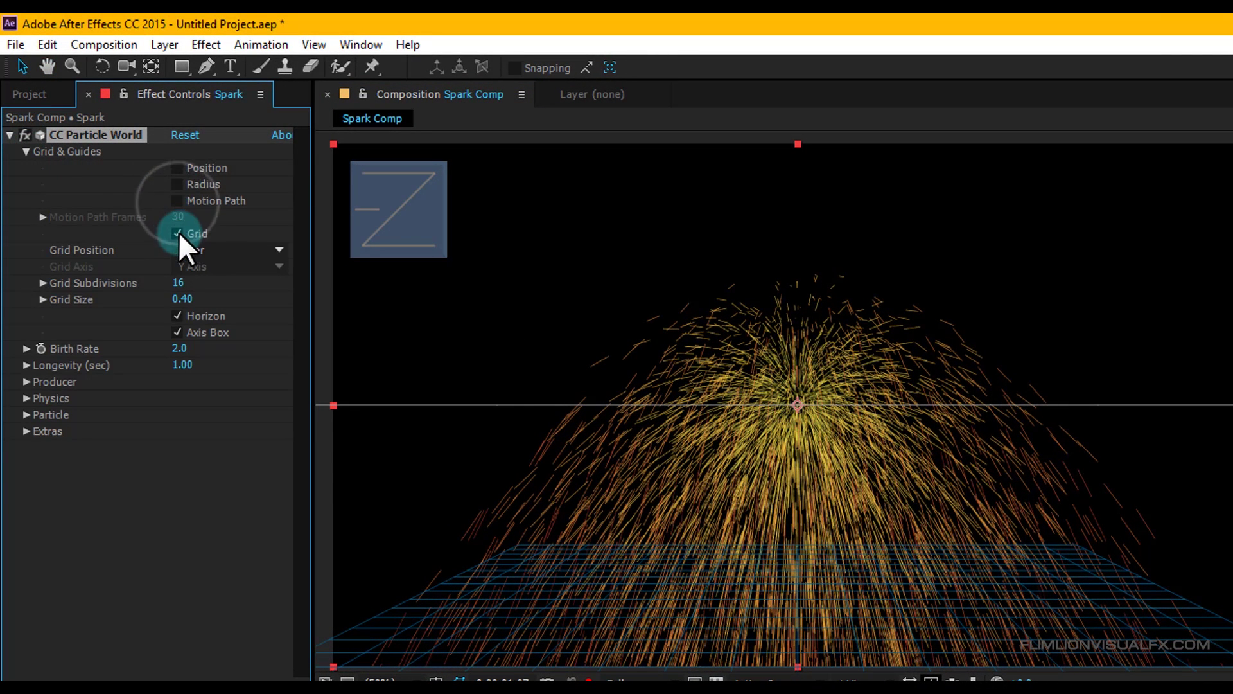
pyautogui.click(26, 152)
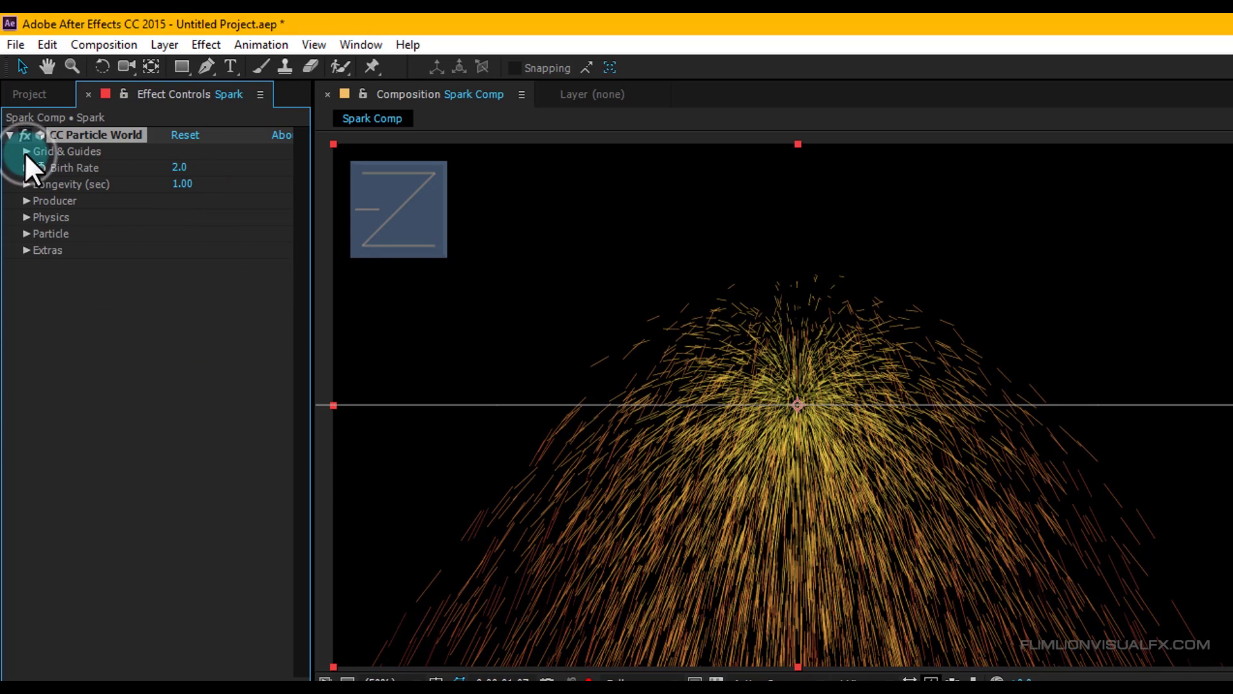
# Step: Set the particles' Longevity to 5 seconds
pyautogui.click(181, 184)
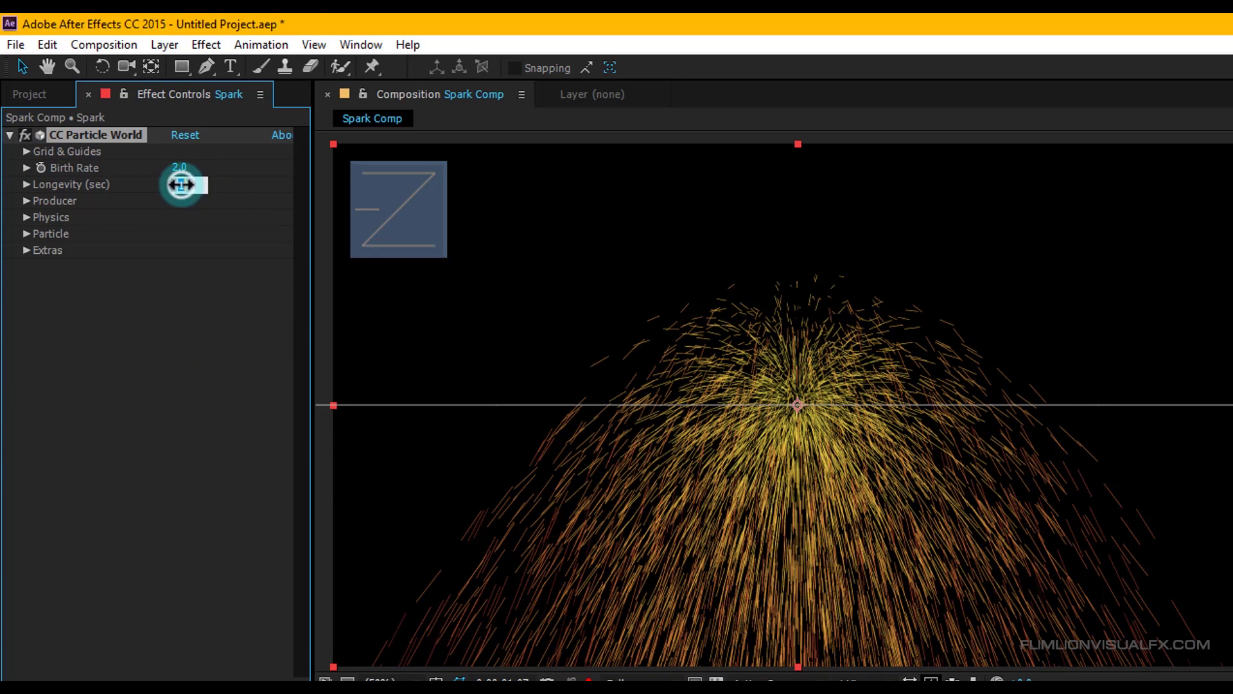
pyautogui.write('5')
pyautogui.press('Return')
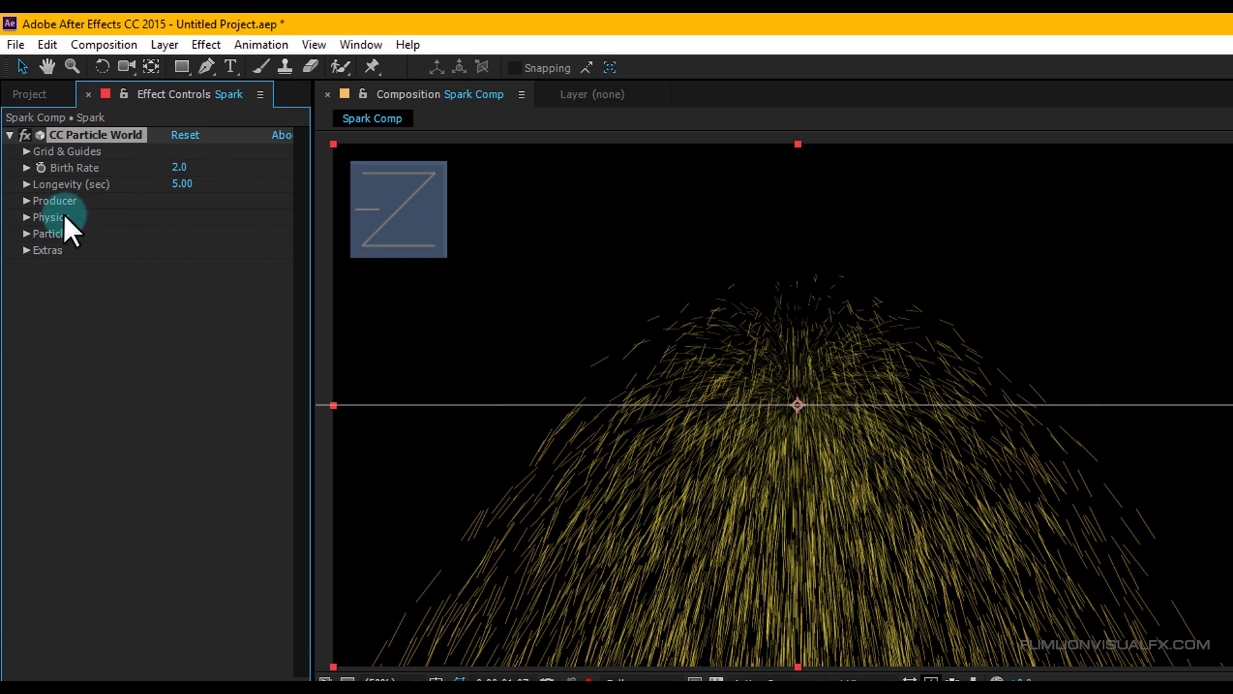
# Step: Set the Producer's Radius X to 0, Radius Y to 0.170 and Radius Z to 0
pyautogui.click(26, 200)
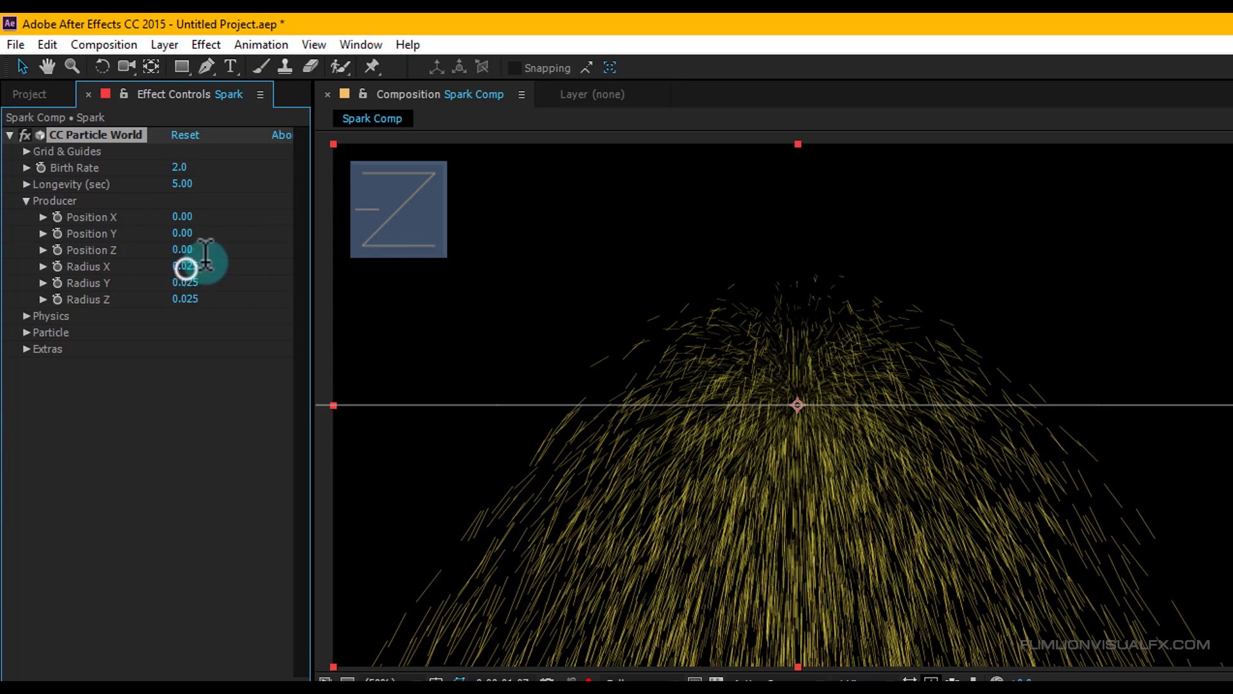
pyautogui.write('0')
pyautogui.click(236, 247)
pyautogui.click(199, 295)
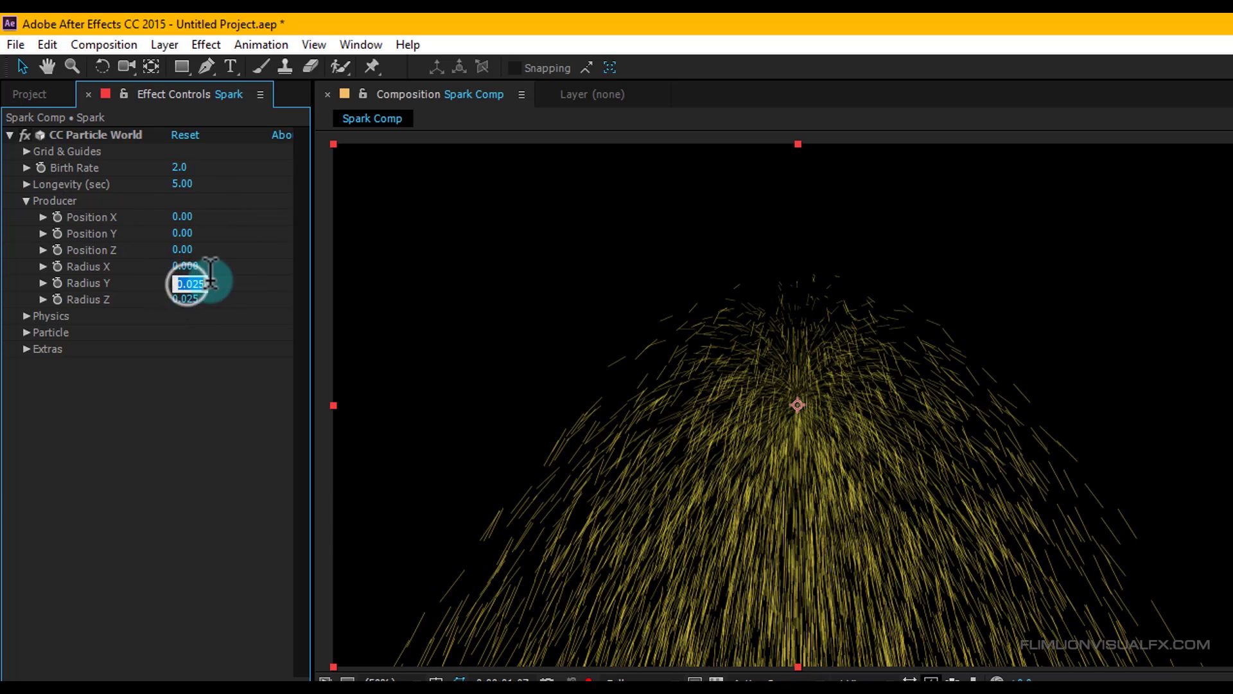
pyautogui.write('.170')
pyautogui.click(234, 283)
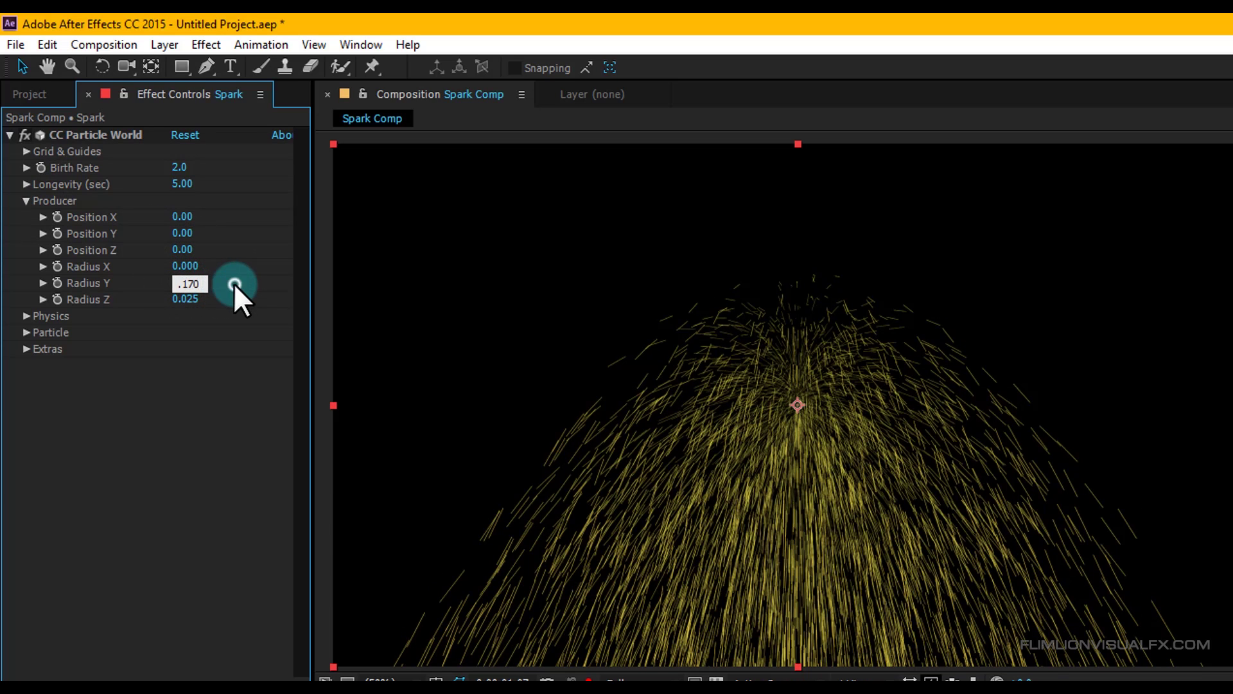
pyautogui.click(181, 300)
pyautogui.click(184, 323)
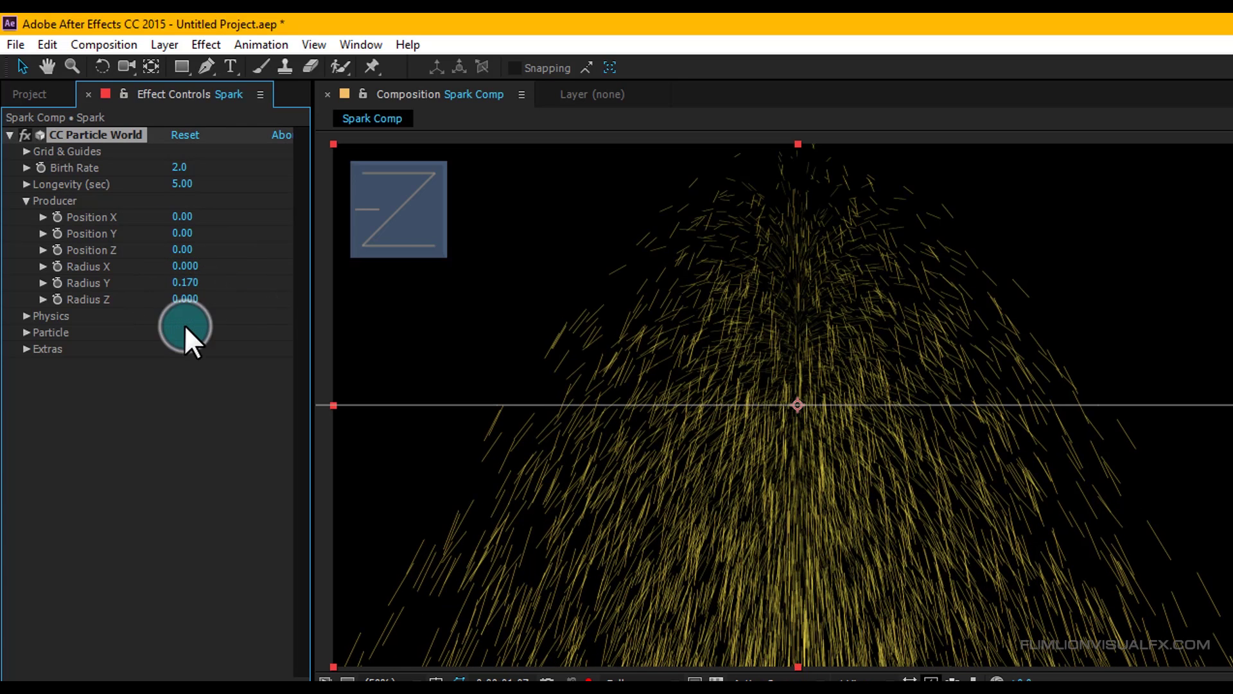
pyautogui.click(26, 201)
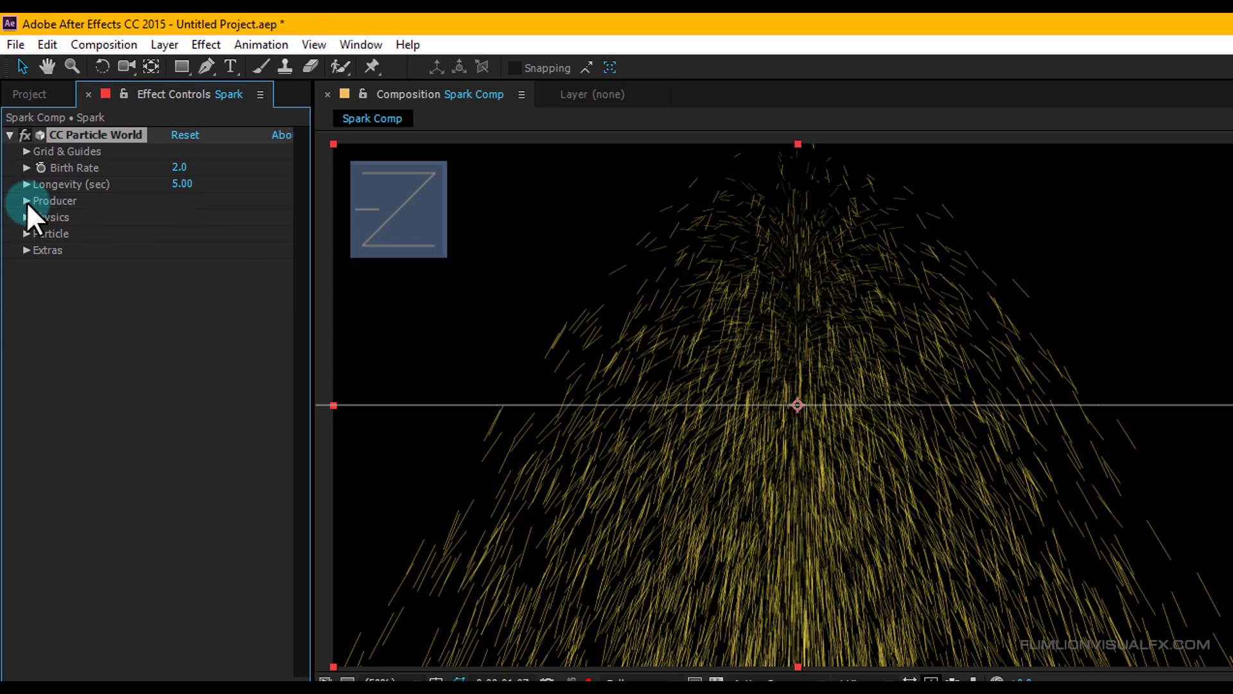
# Step: Set the Physics animation of the particles to Twirly with a Velocity of 0.22
pyautogui.click(26, 217)
pyautogui.click(201, 232)
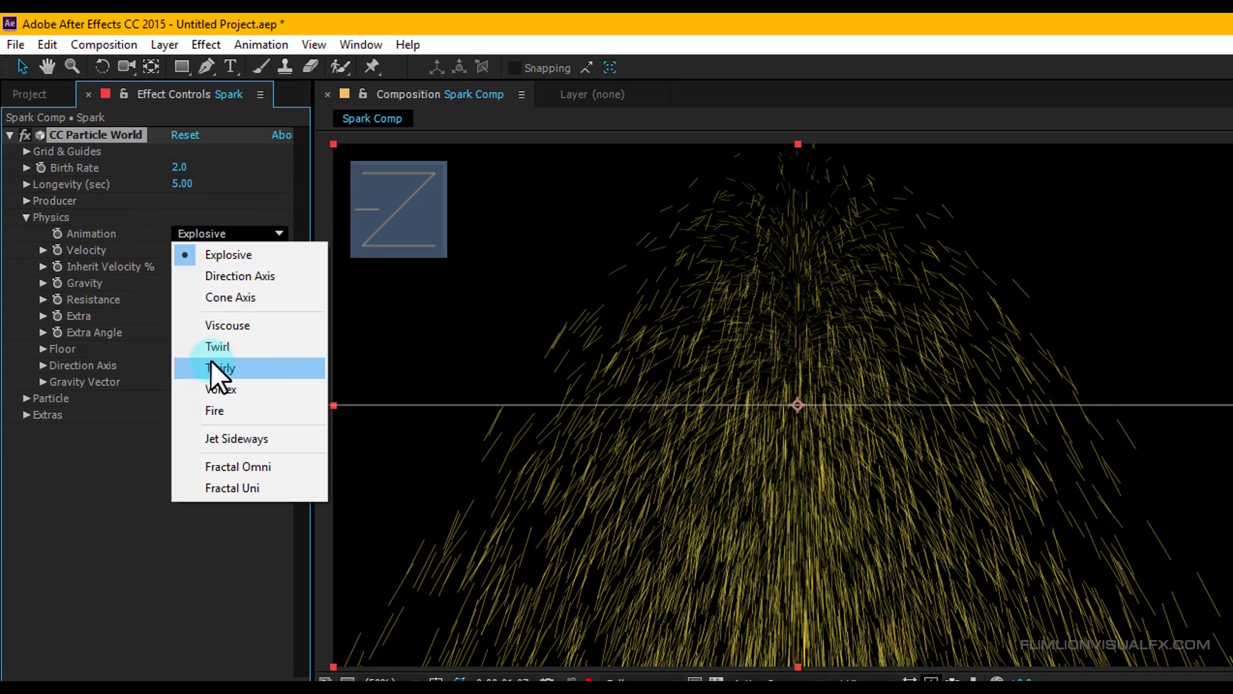
pyautogui.click(234, 364)
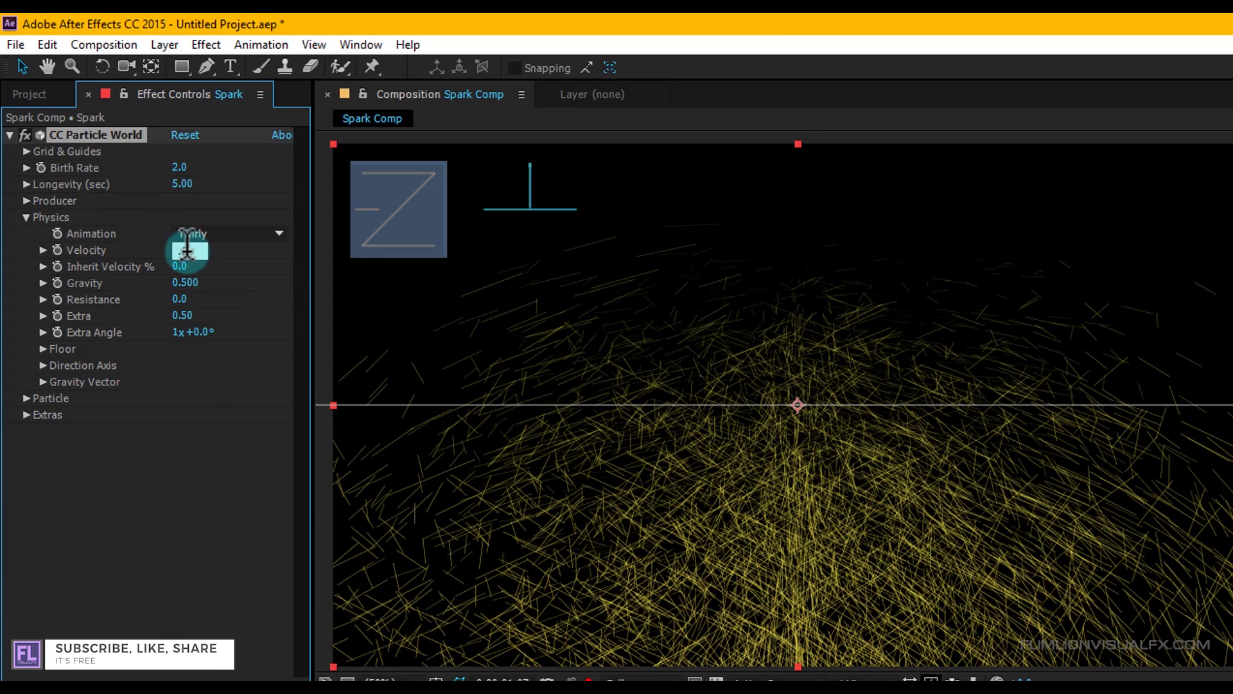
pyautogui.write('0.2')
pyautogui.press('Return')
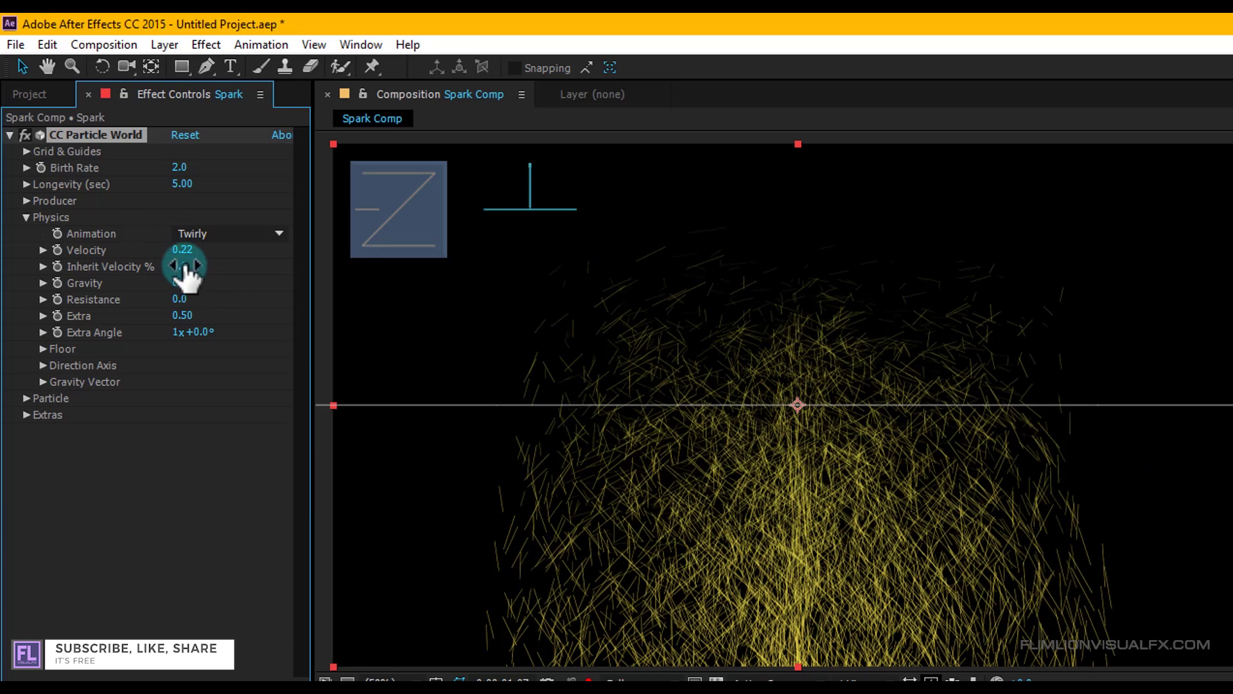
# Step: Set the Physics Inherit Velocity to 44%, Gravity to 0.220 and Resistance to 1.7
pyautogui.write('44')
pyautogui.click(253, 266)
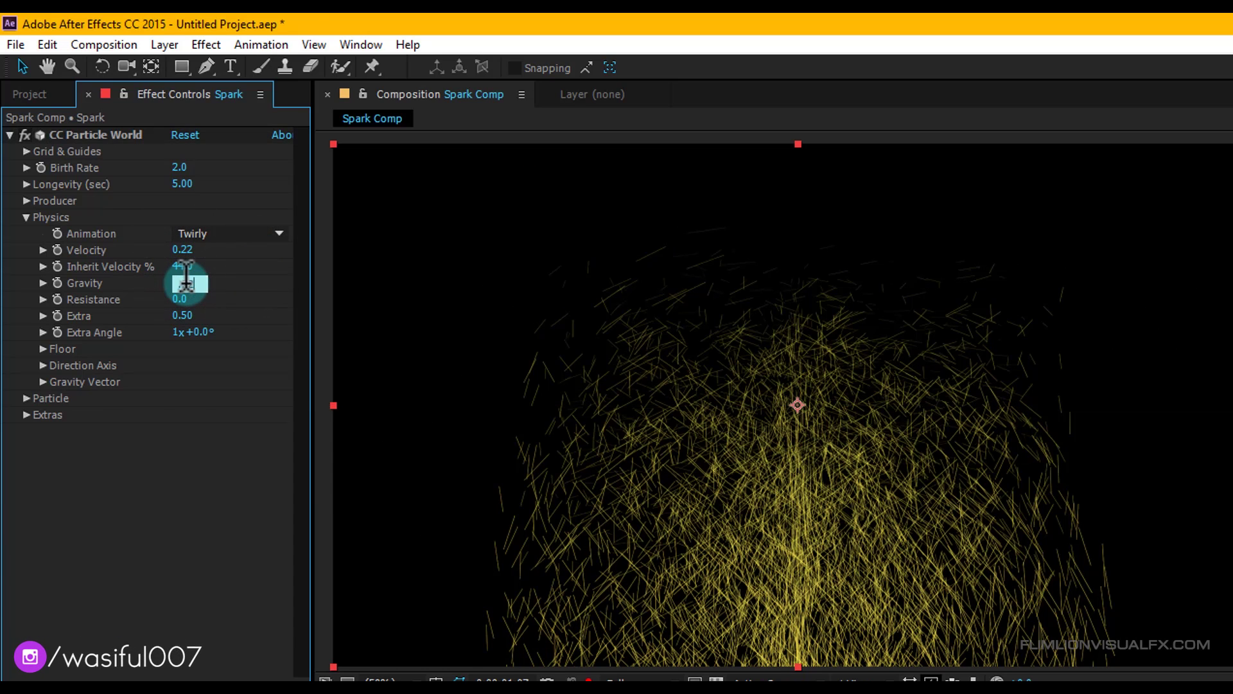
pyautogui.press('Return')
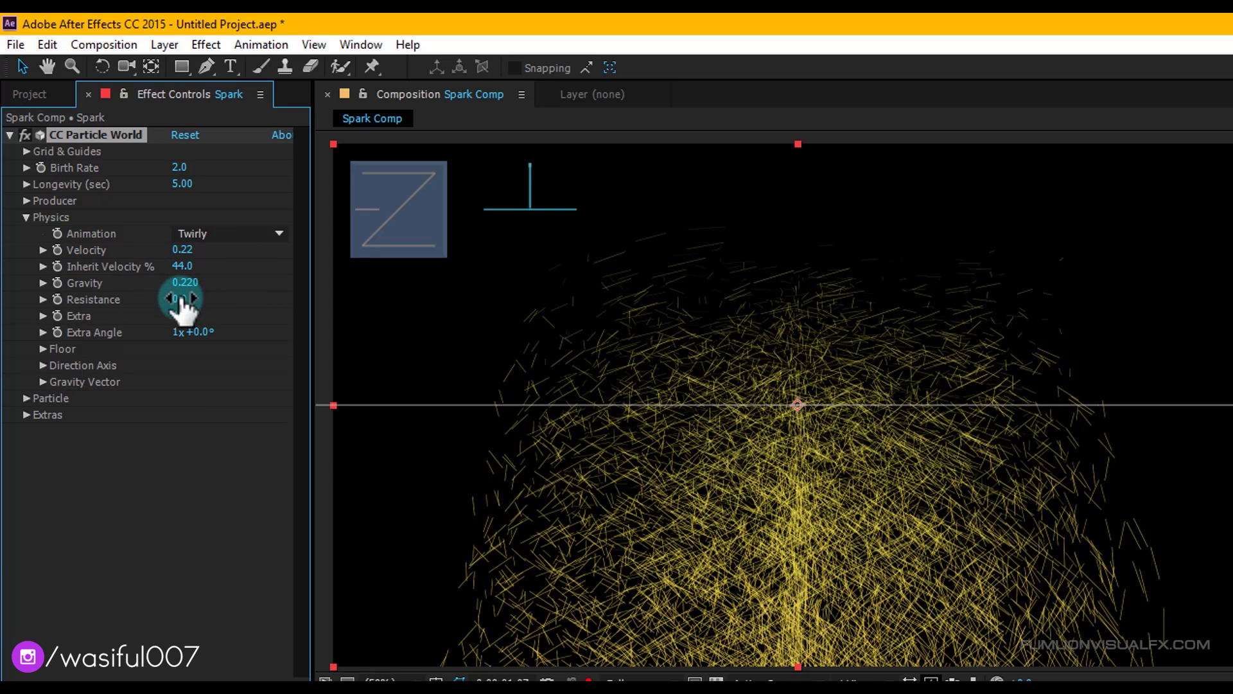
pyautogui.write('1.7')
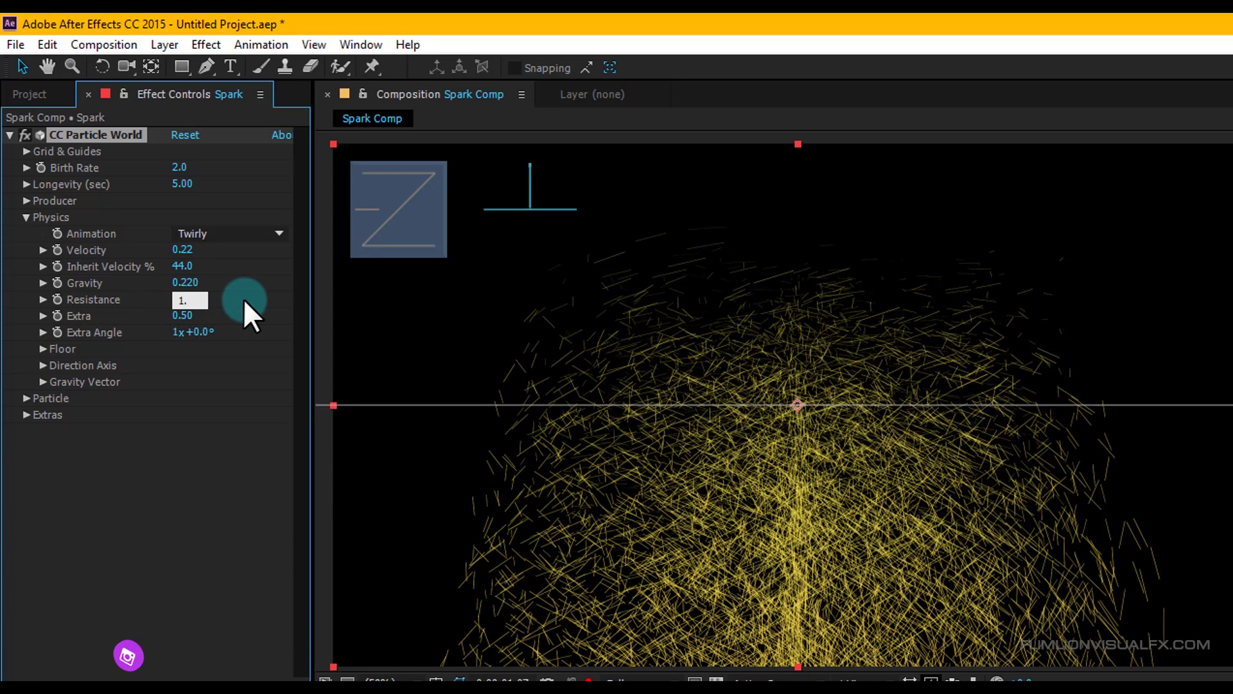
pyautogui.click(244, 299)
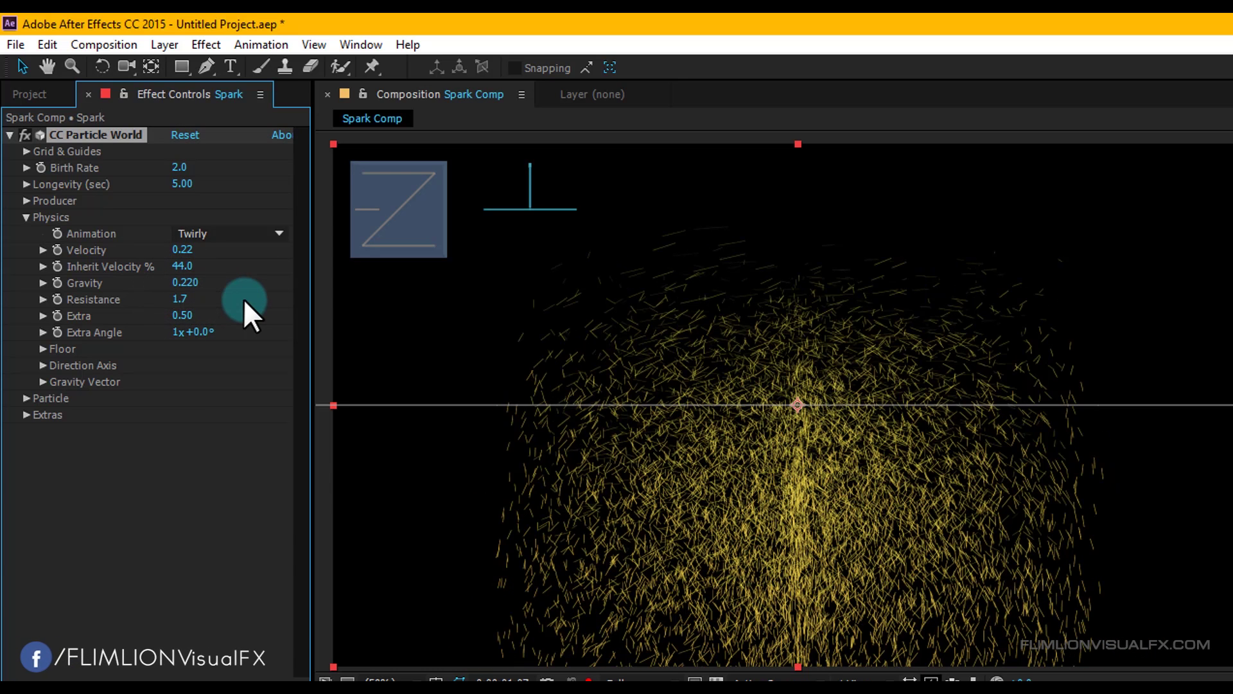
# Step: Set the Physics Extra value to 0.04 and the Extra Angle to 1x+281°
pyautogui.click(185, 315)
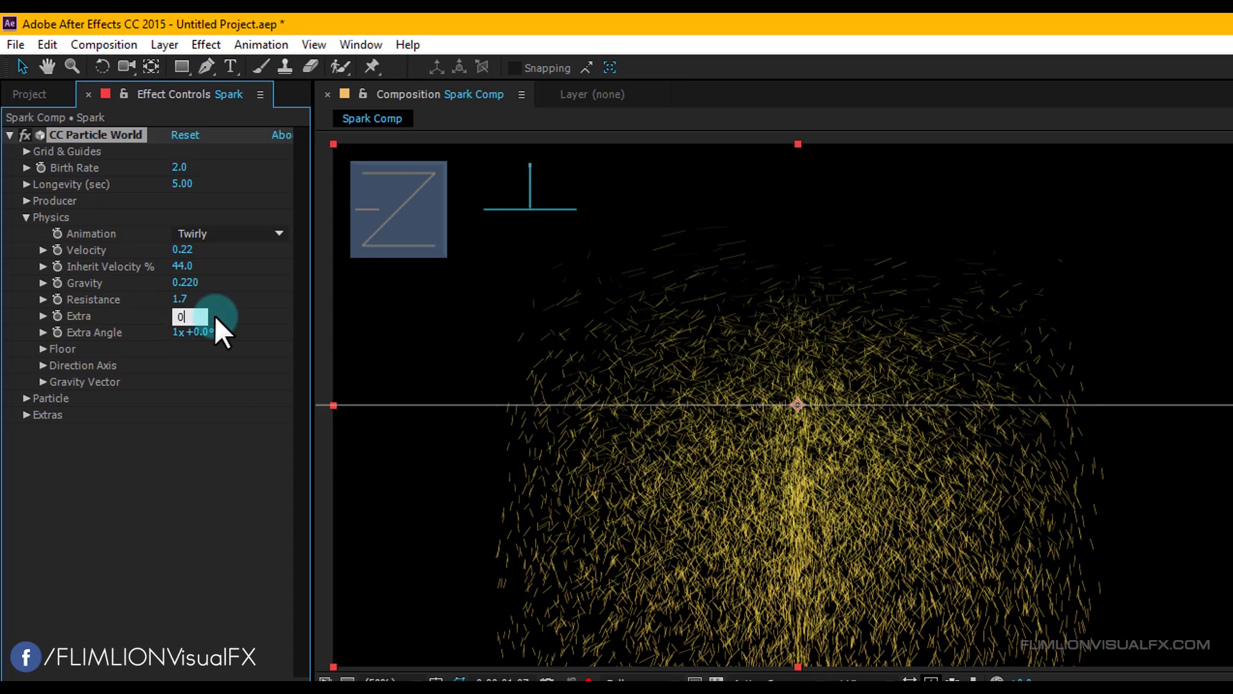
pyautogui.write('0.04')
pyautogui.press('Return')
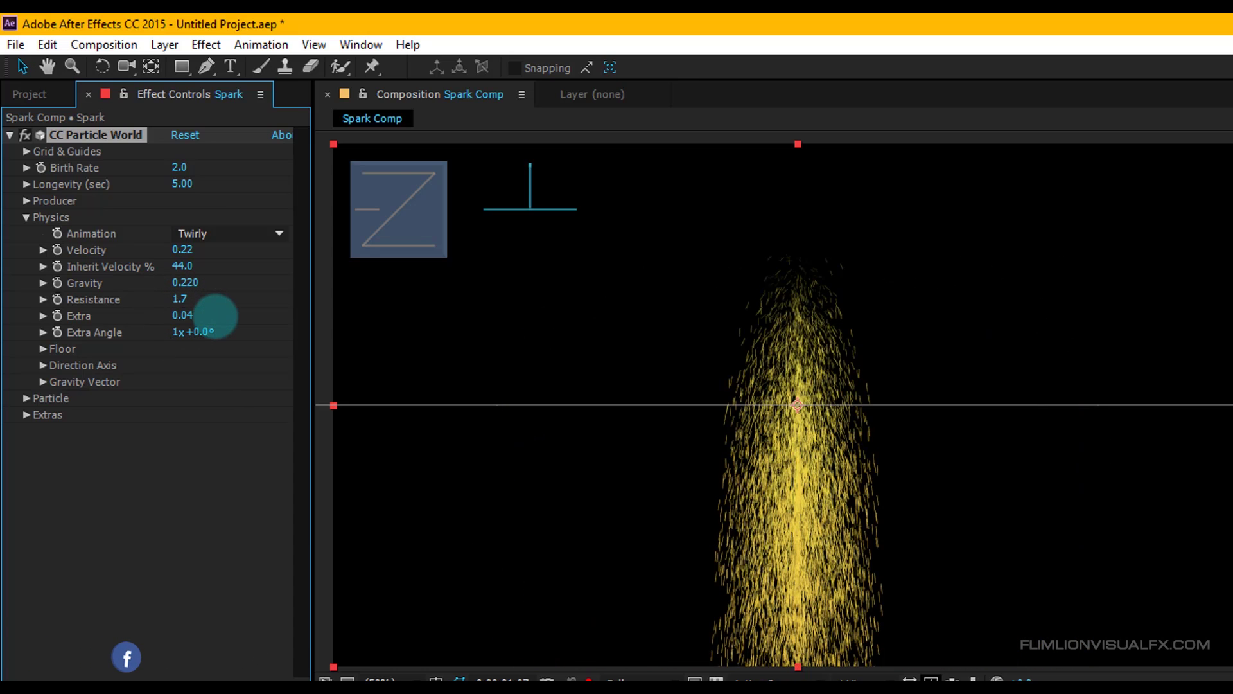
pyautogui.moveTo(221, 331); pyautogui.dragTo(462, 325)
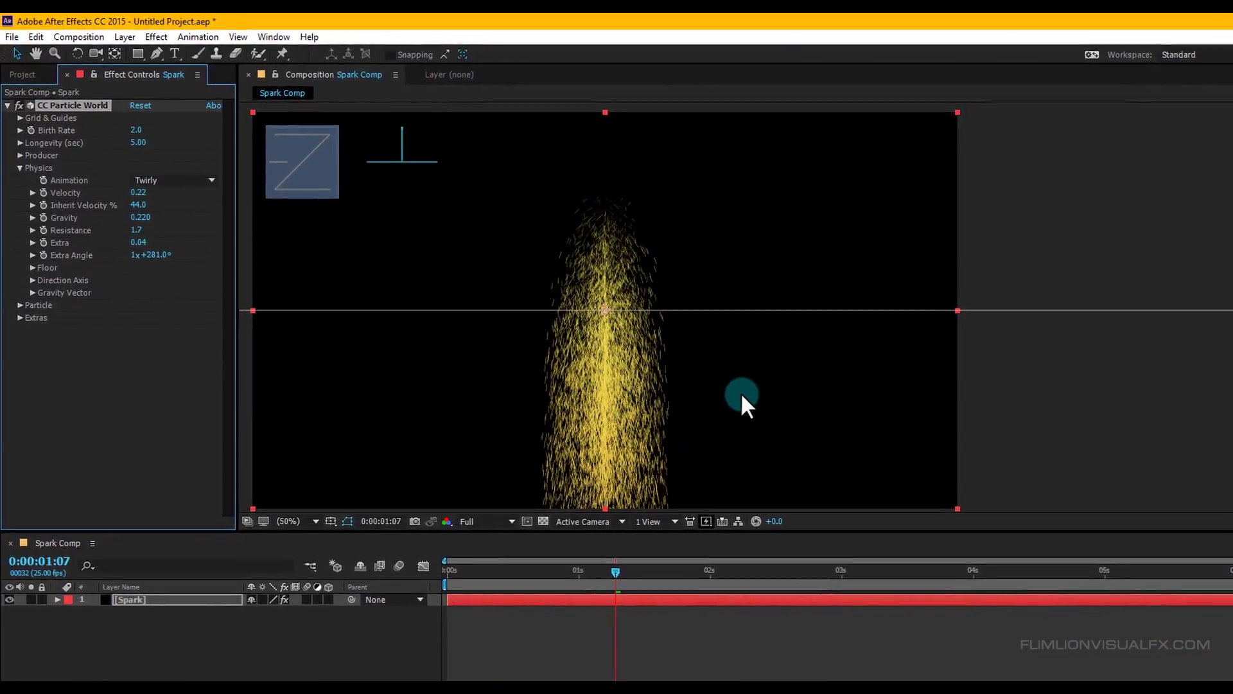
# Step: Start keyframing the Birth Rate at 0:00:03:01 with a value of 0.005
pyautogui.moveTo(554, 517); pyautogui.dragTo(743, 485)
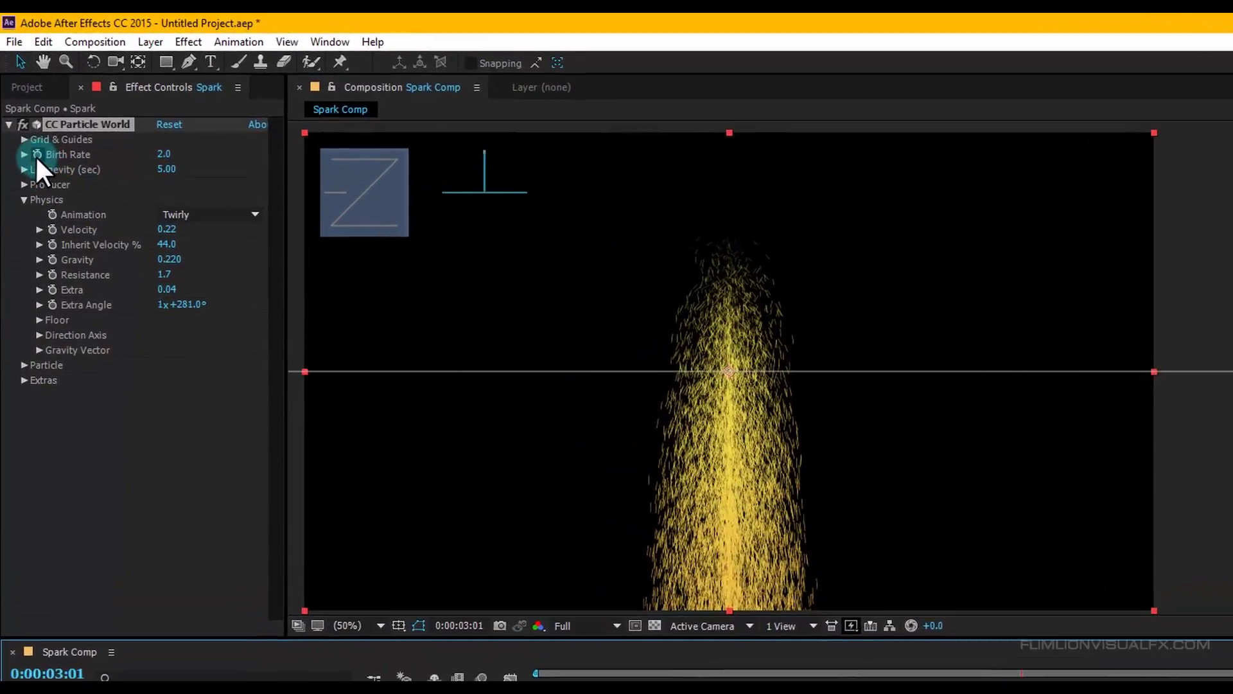
pyautogui.click(31, 127)
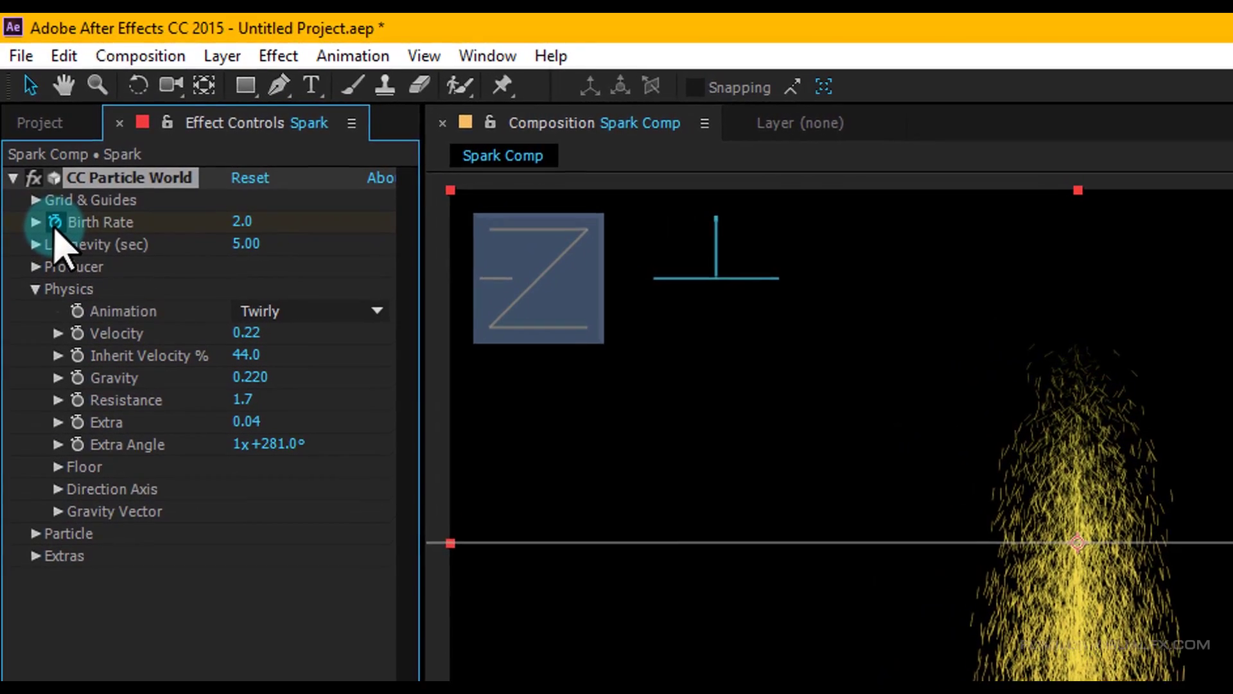
pyautogui.click(208, 193)
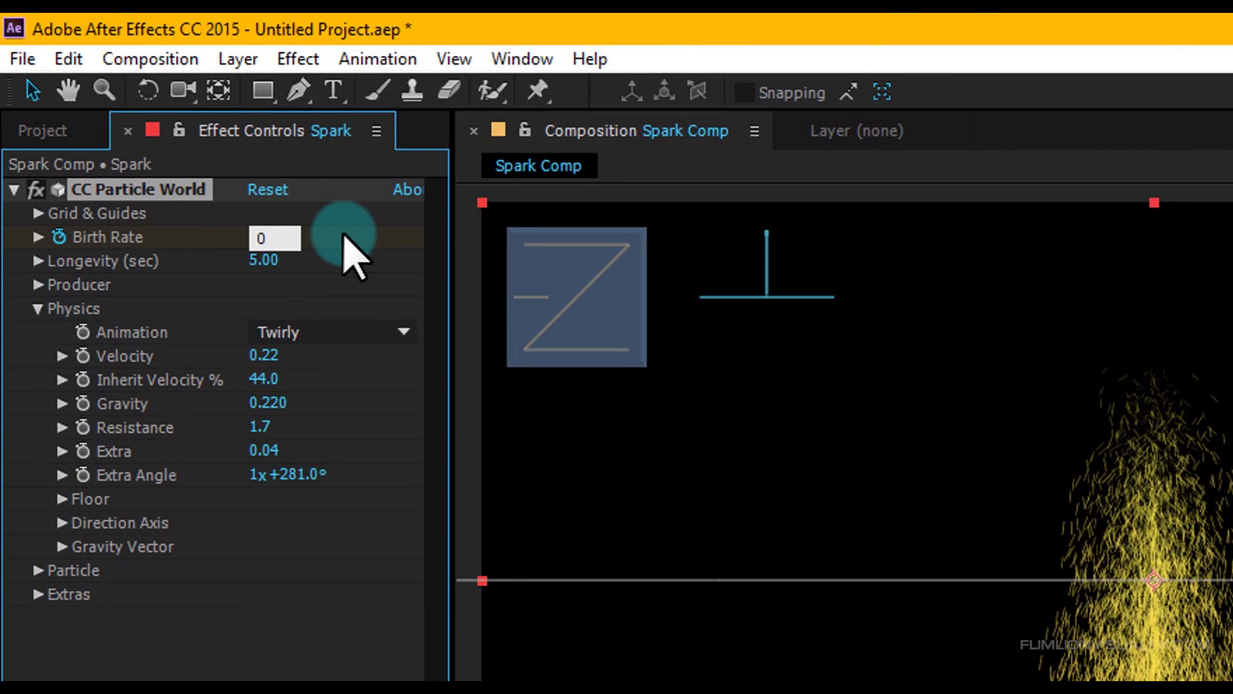
pyautogui.write('0.005')
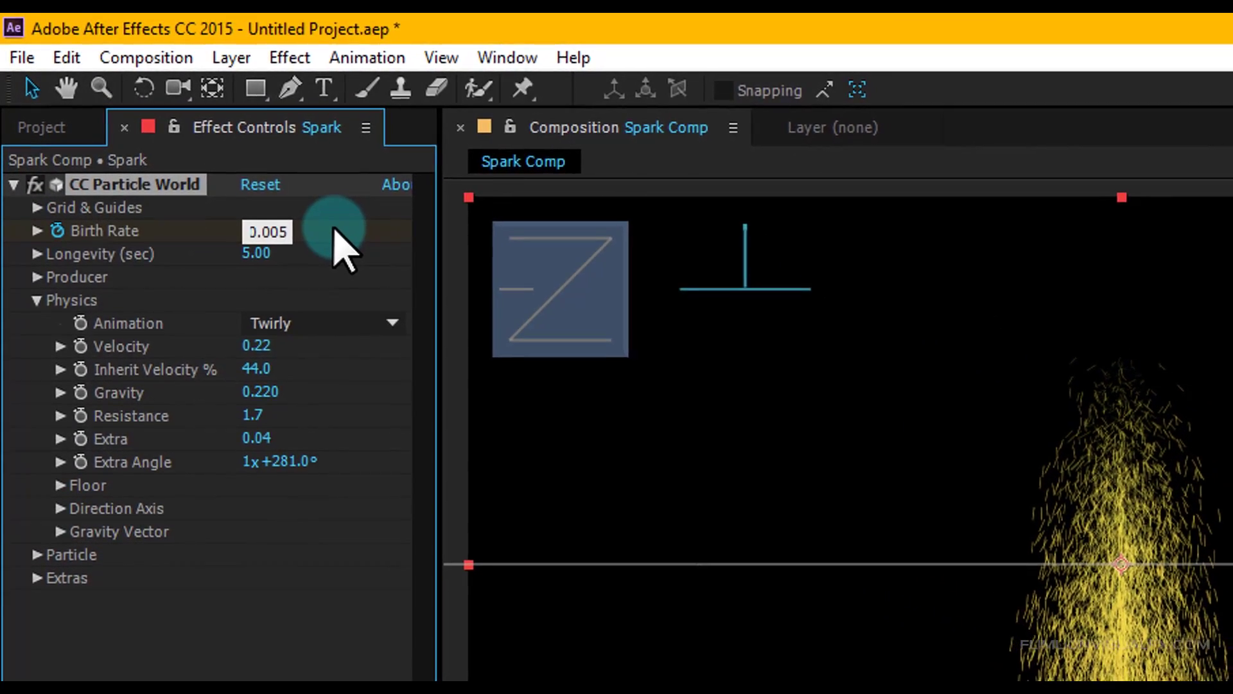
pyautogui.press('Return')
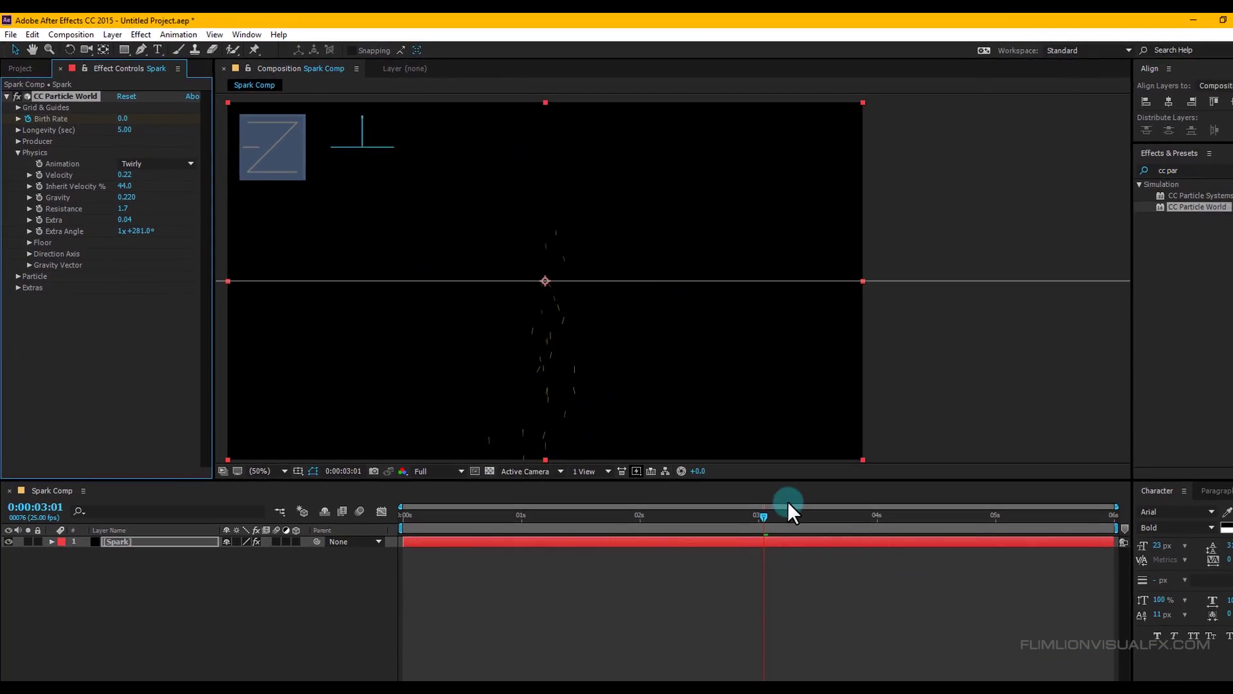
# Step: Add a Birth Rate keyframe of 0 at 0:00:04:12
pyautogui.click(763, 517)
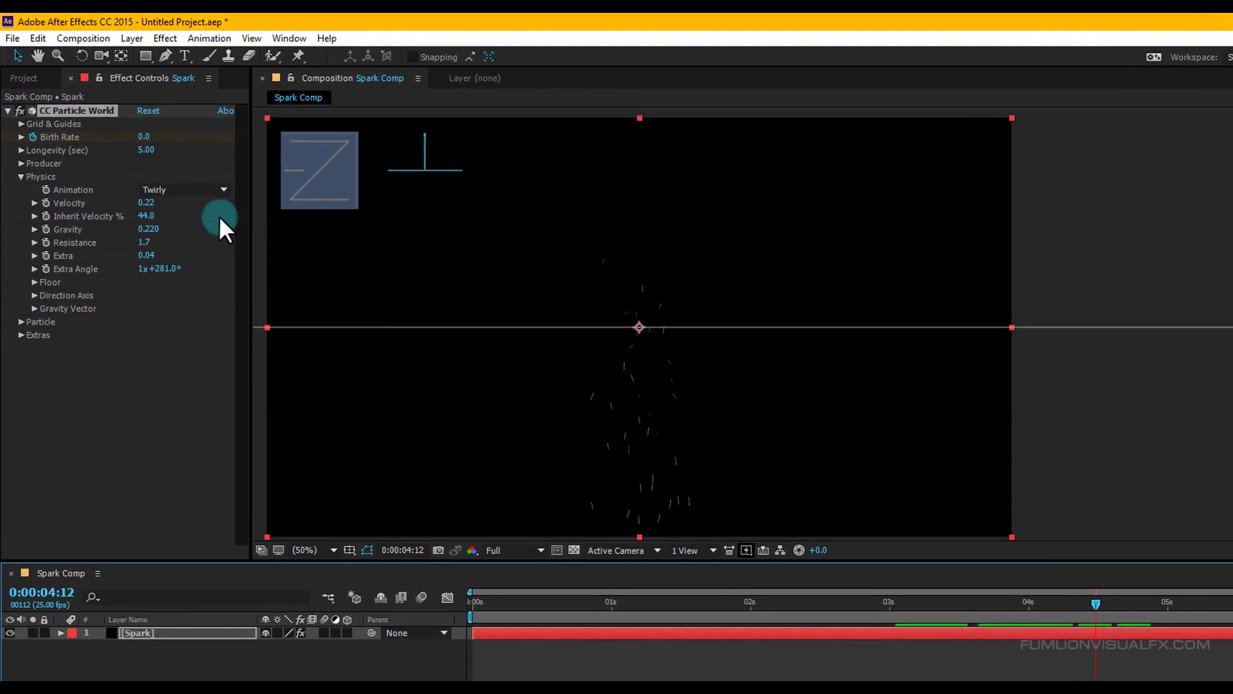
pyautogui.click(143, 136)
pyautogui.write('0')
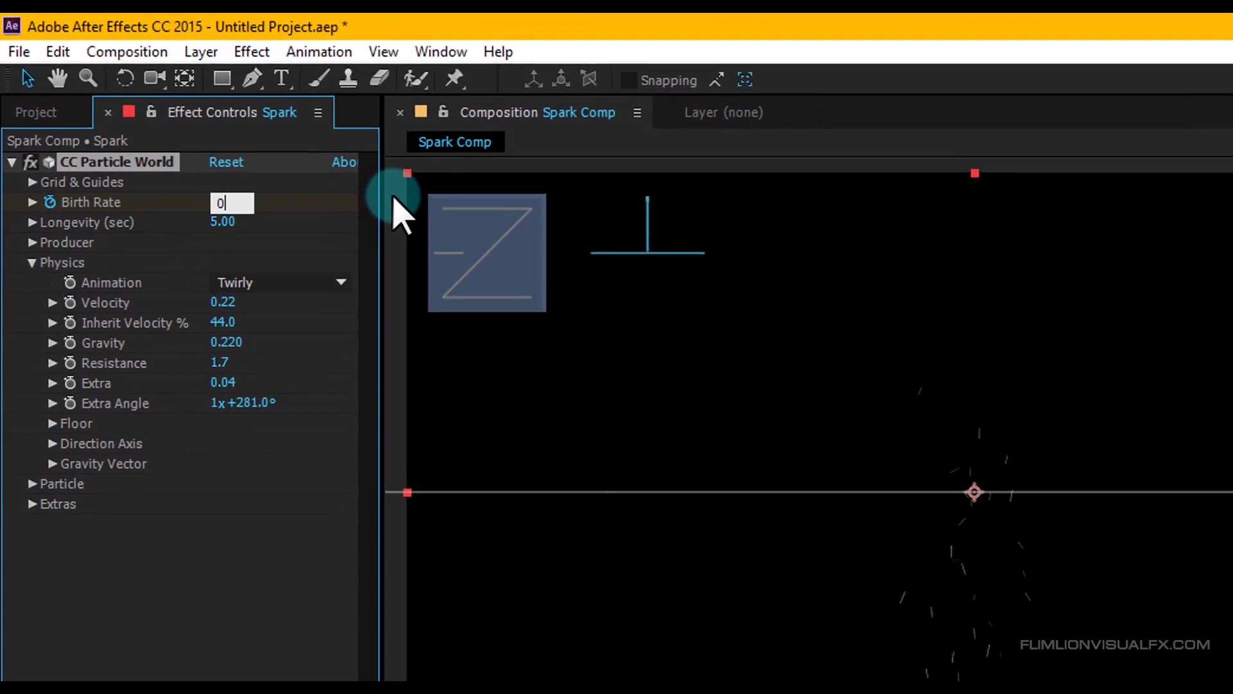
pyautogui.press('Return')
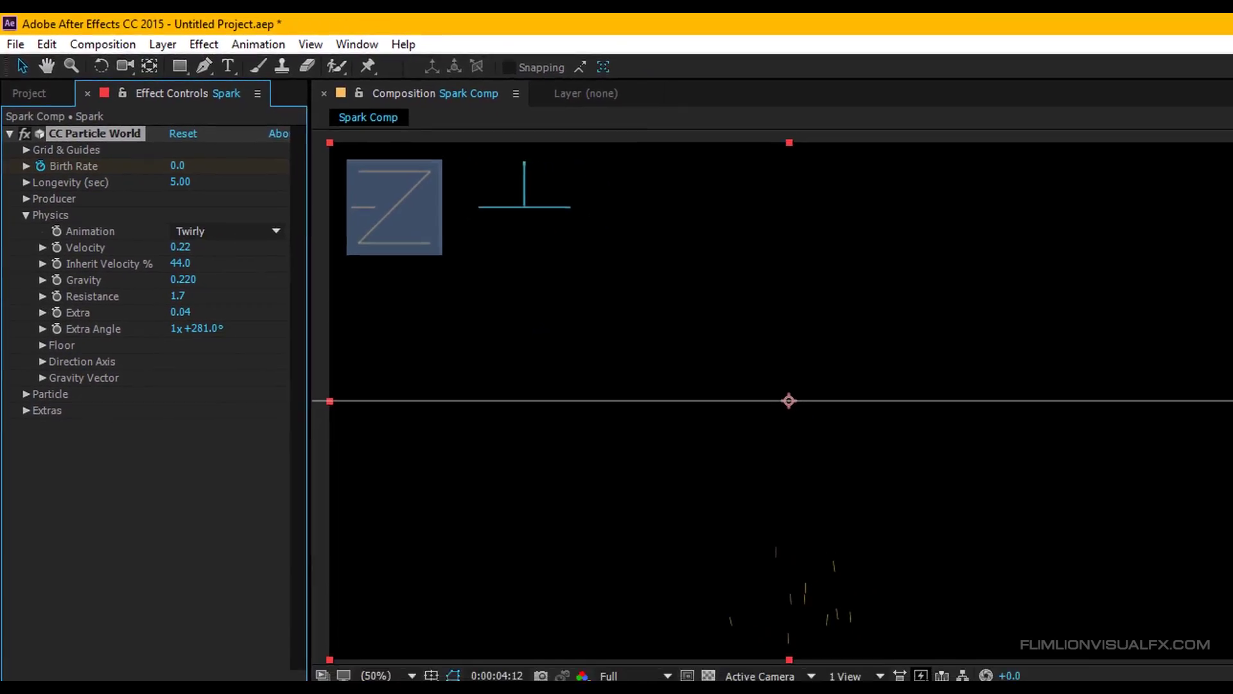
# Step: Start keyframing Inherit Velocity, Gravity, Resistance, Extra and Extra Angle at 0:00:02:10, and reveal the Spark layer's keyframed properties
pyautogui.moveTo(1047, 666); pyautogui.dragTo(806, 598)
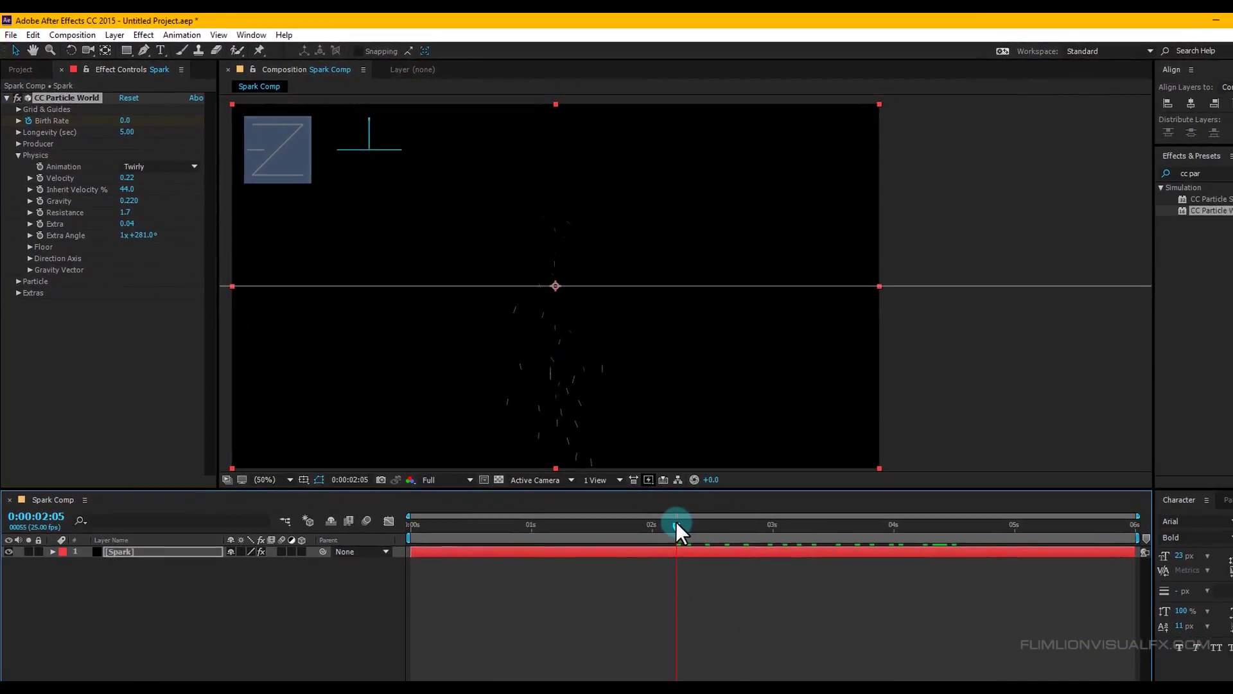
pyautogui.moveTo(664, 495); pyautogui.dragTo(669, 498)
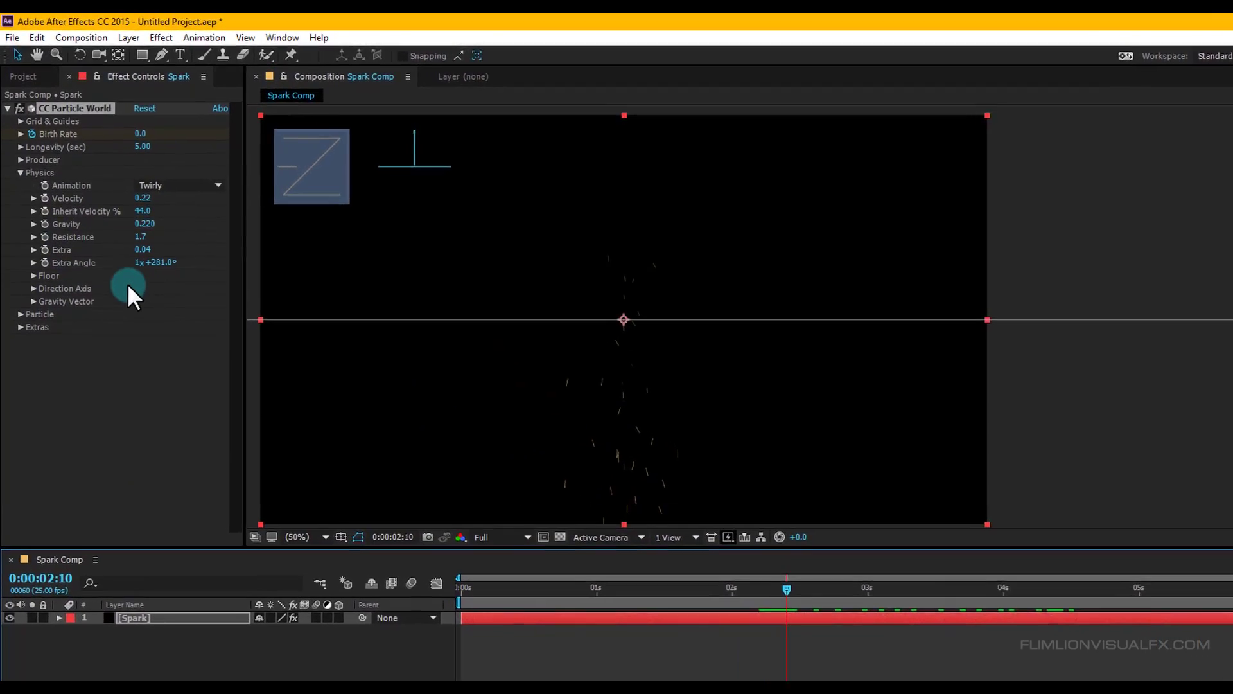
pyautogui.click(45, 211)
pyautogui.click(44, 224)
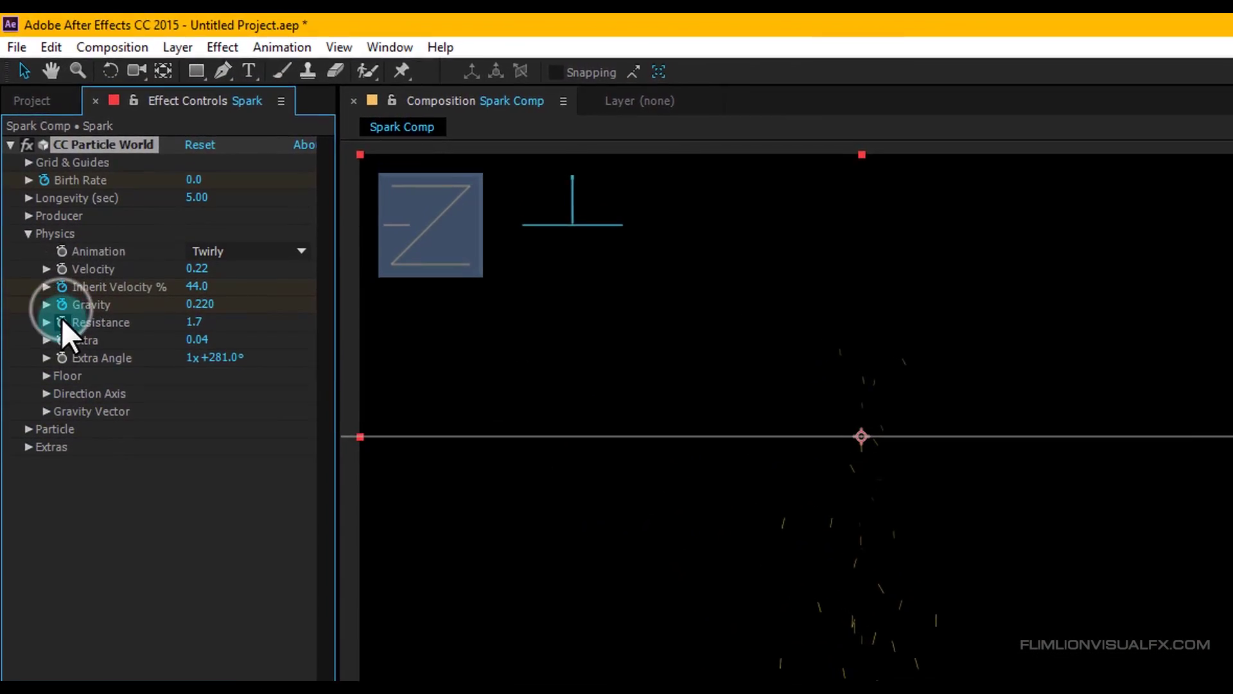
pyautogui.click(62, 322)
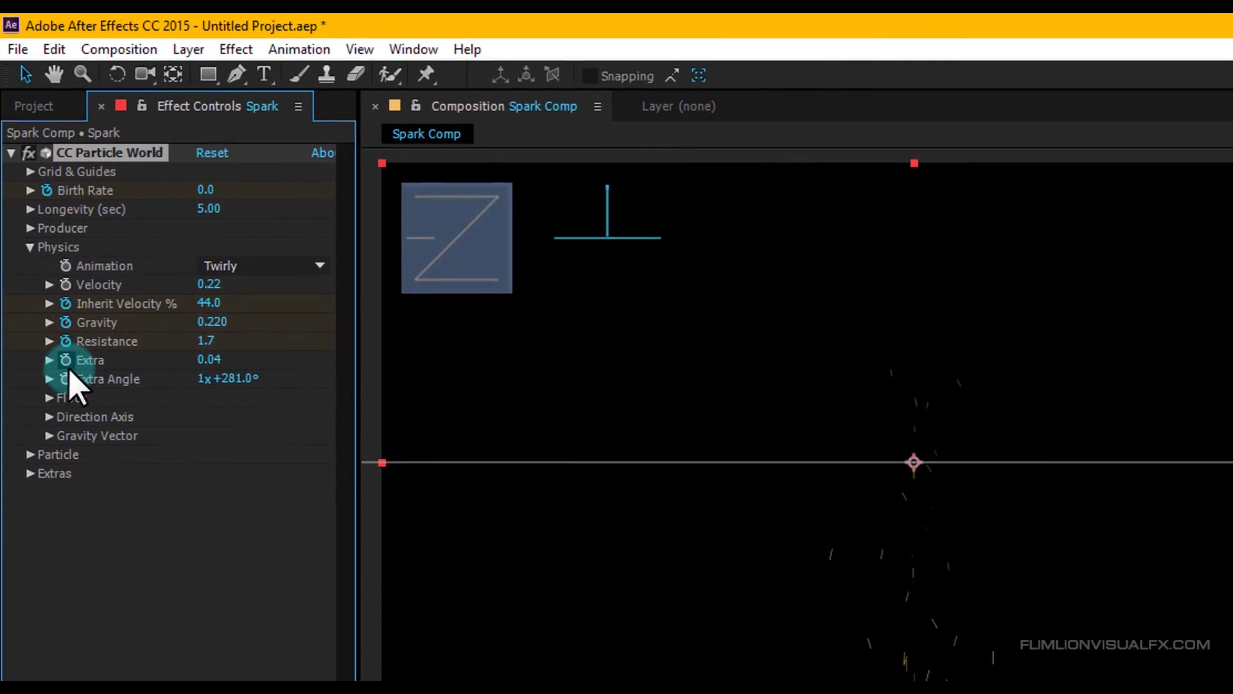
pyautogui.click(62, 340)
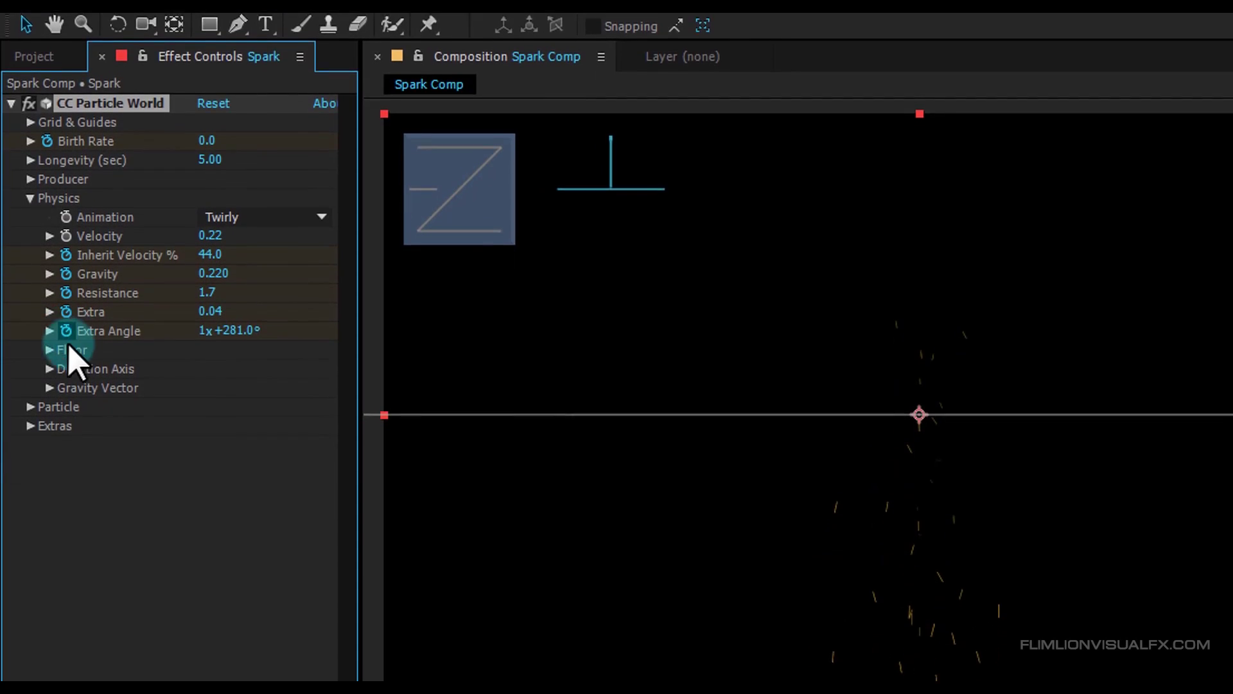
pyautogui.press('u')
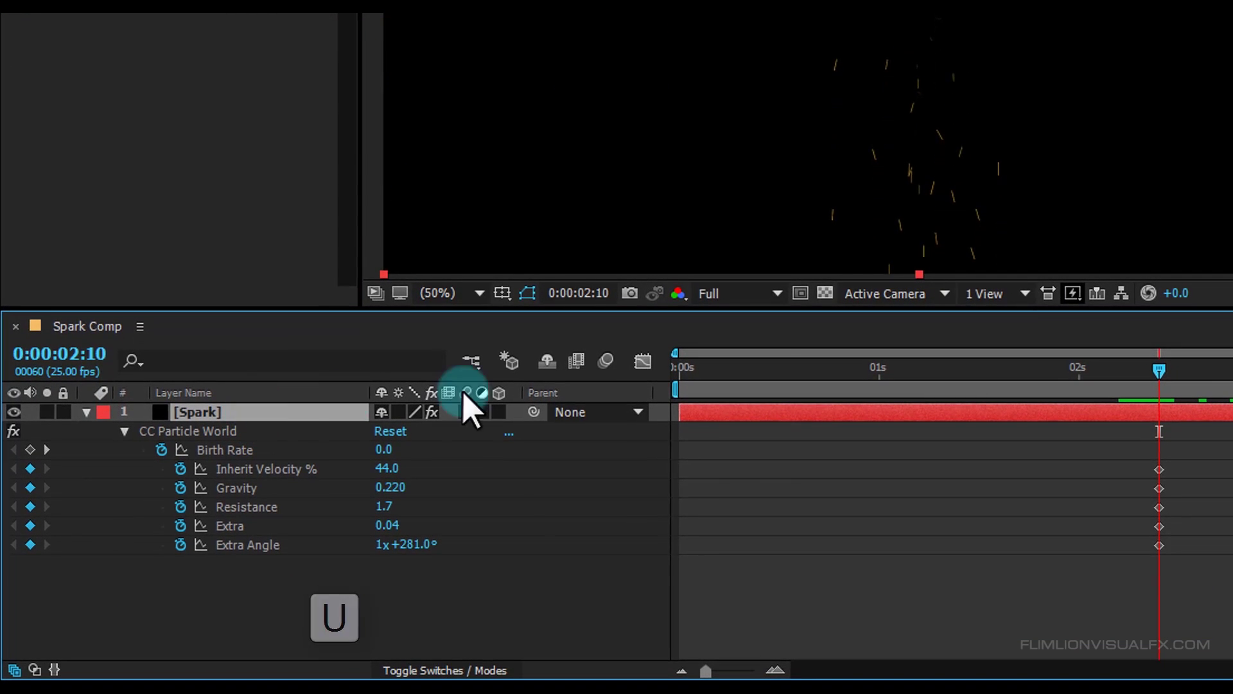
# Step: At 0:00:04:12, set Inherit Velocity, Gravity, Resistance, Extra and Extra Angle to 0
pyautogui.moveTo(1064, 374); pyautogui.dragTo(758, 399)
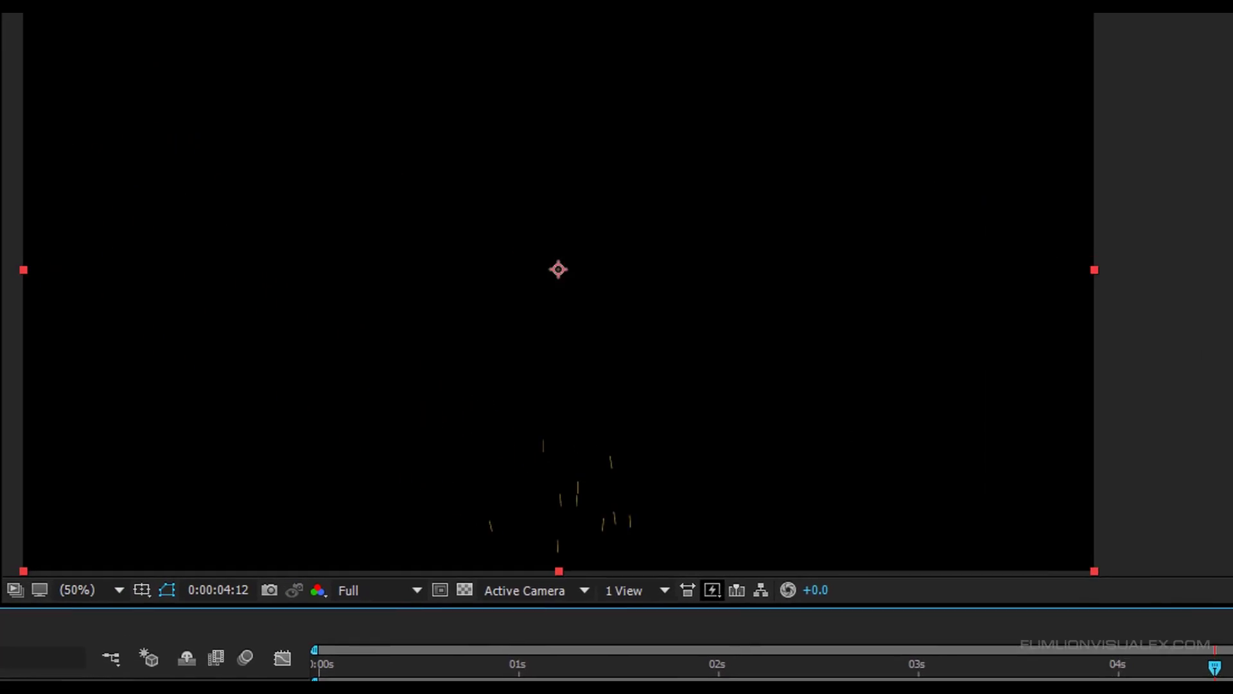
pyautogui.click(55, 218)
pyautogui.write('0')
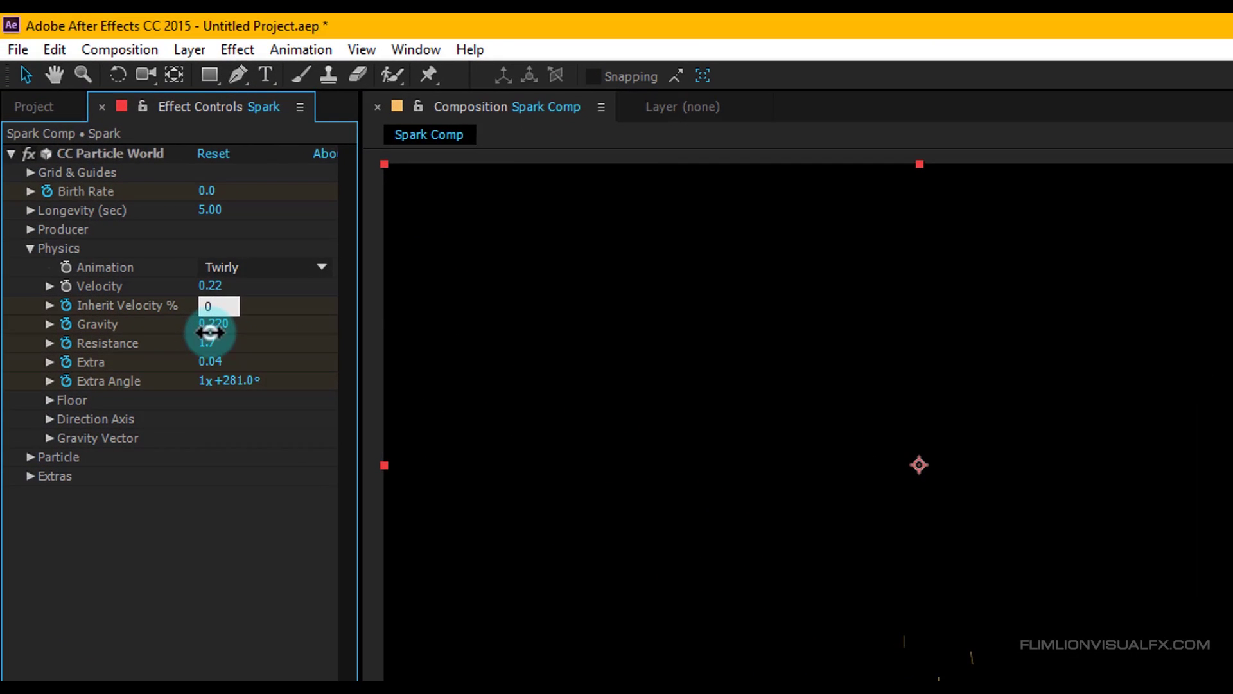
pyautogui.click(50, 238)
pyautogui.write('0')
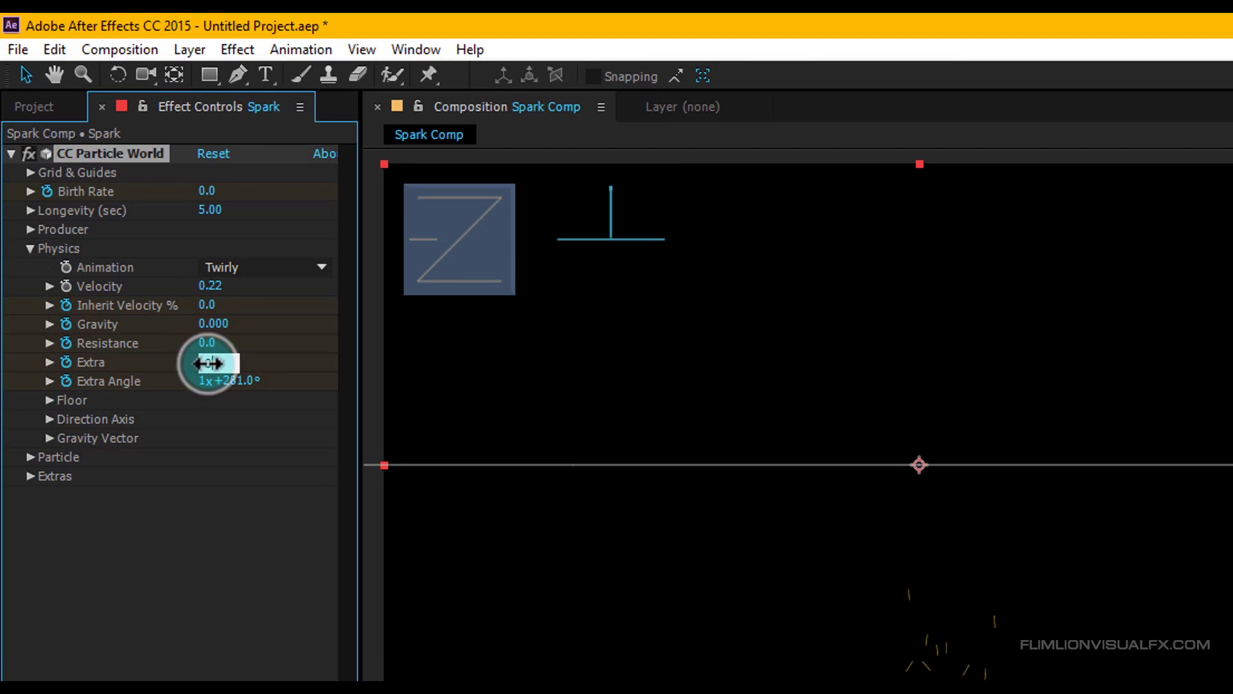
pyautogui.write('0')
pyautogui.click(206, 384)
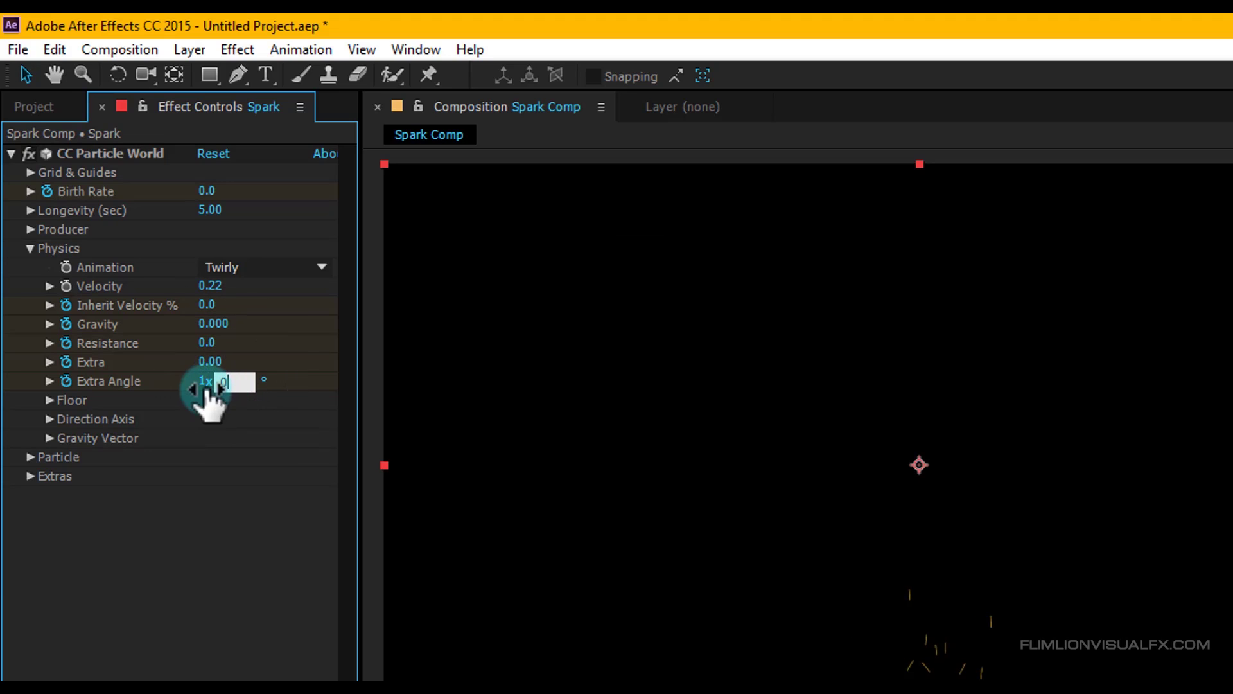
pyautogui.click(201, 383)
pyautogui.write('0')
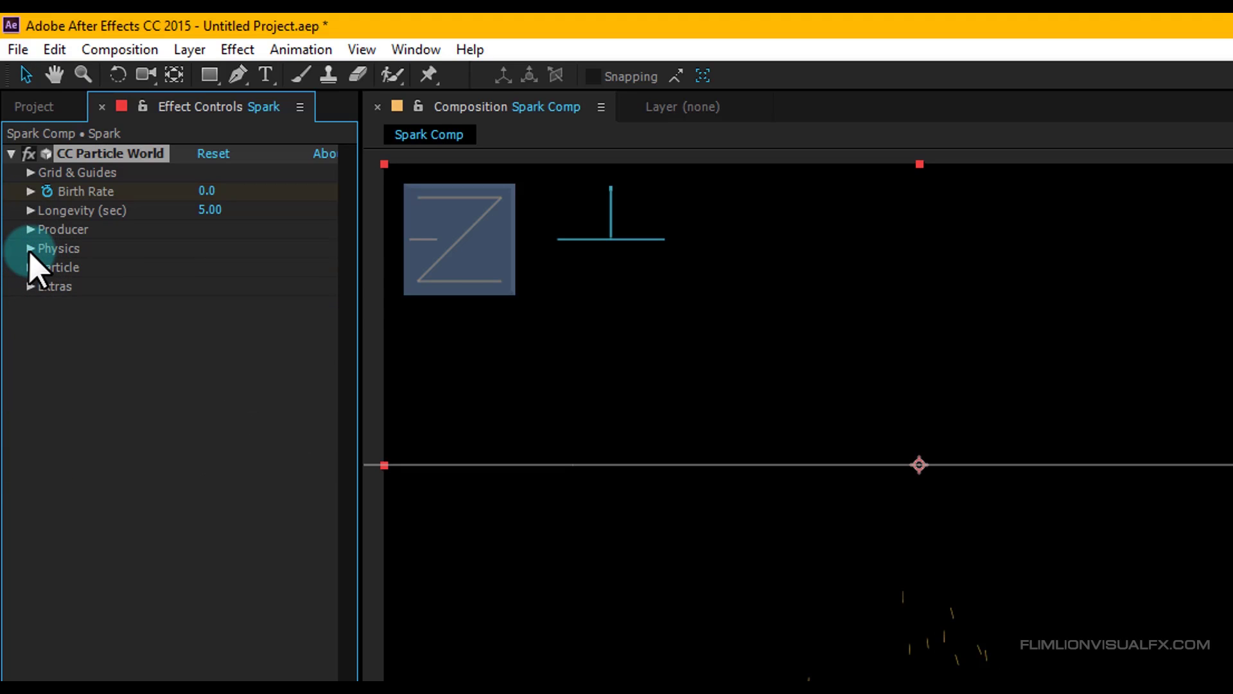
# Step: Look over the Particle settings of CC Particle World and collapse the effect's controls
pyautogui.click(29, 267)
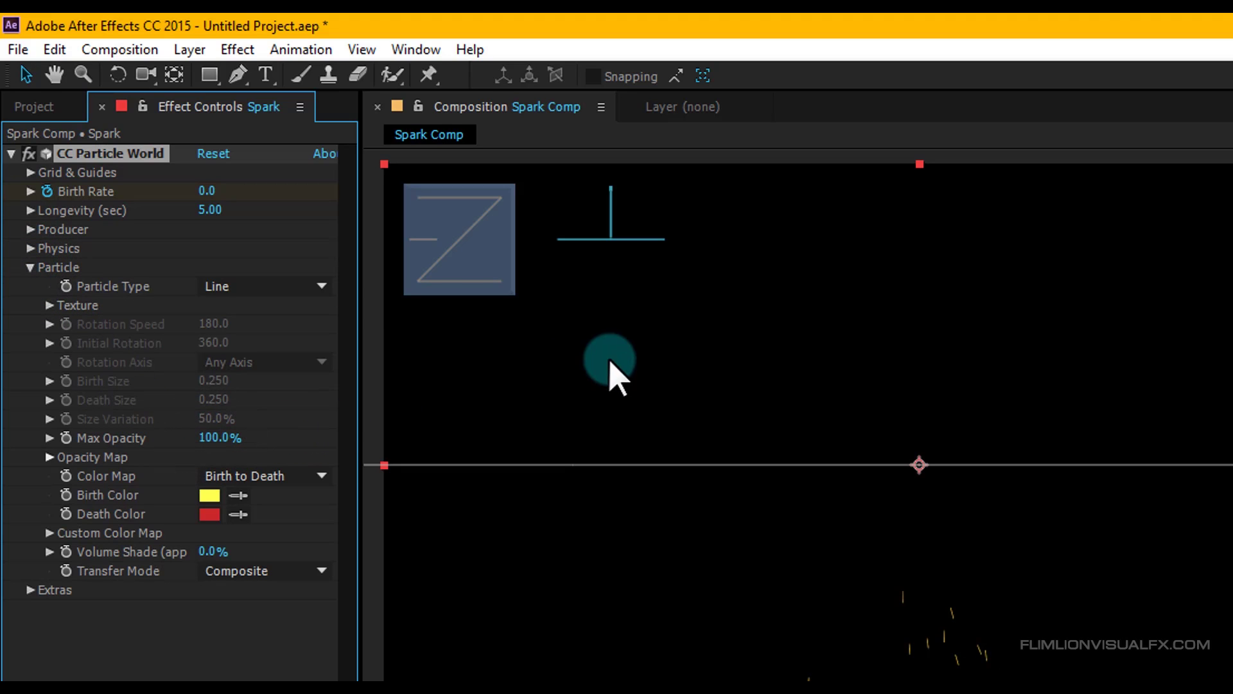
pyautogui.moveTo(611, 363); pyautogui.dragTo(682, 358)
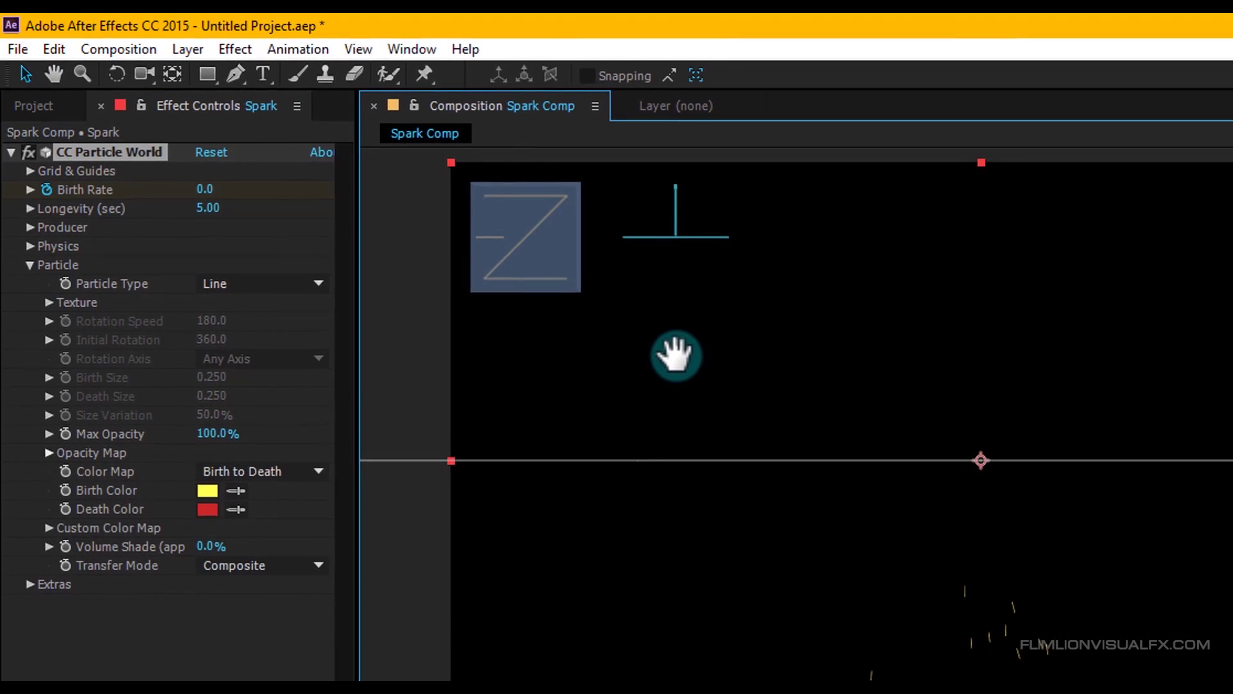
pyautogui.click(9, 138)
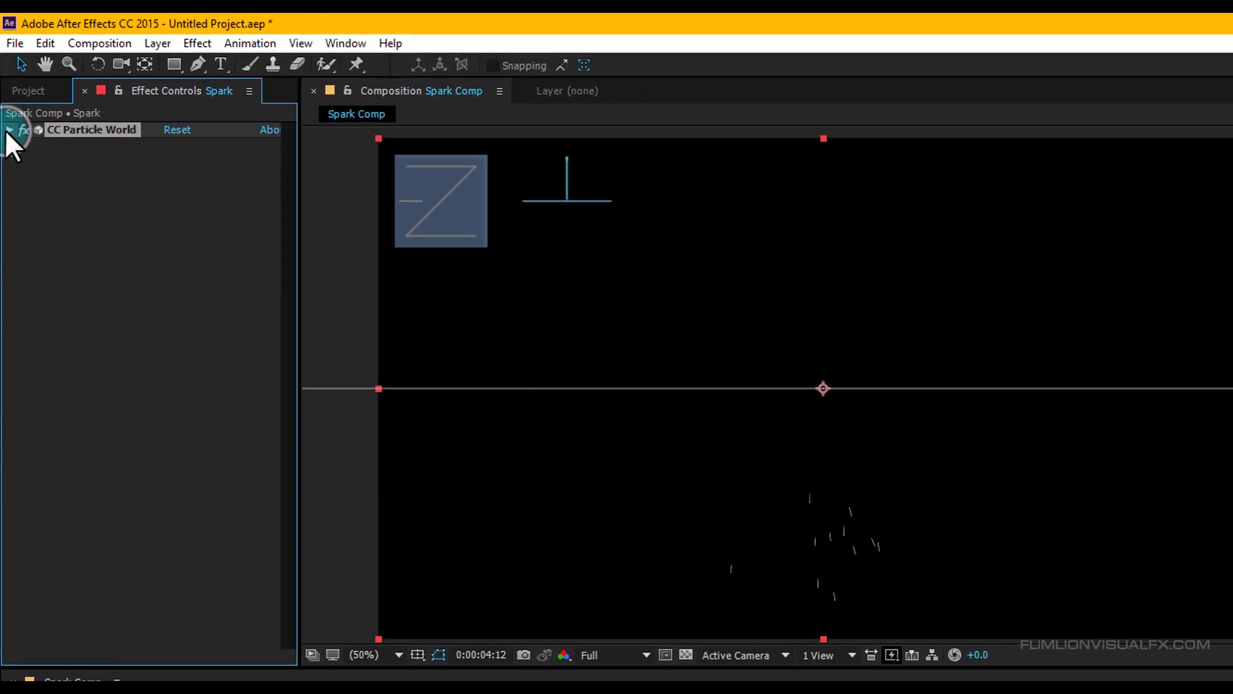
# Step: Scrub through the Spark Comp timeline to preview the particle animation, collapsing the Spark layer's properties
pyautogui.moveTo(1020, 605); pyautogui.dragTo(600, 518)
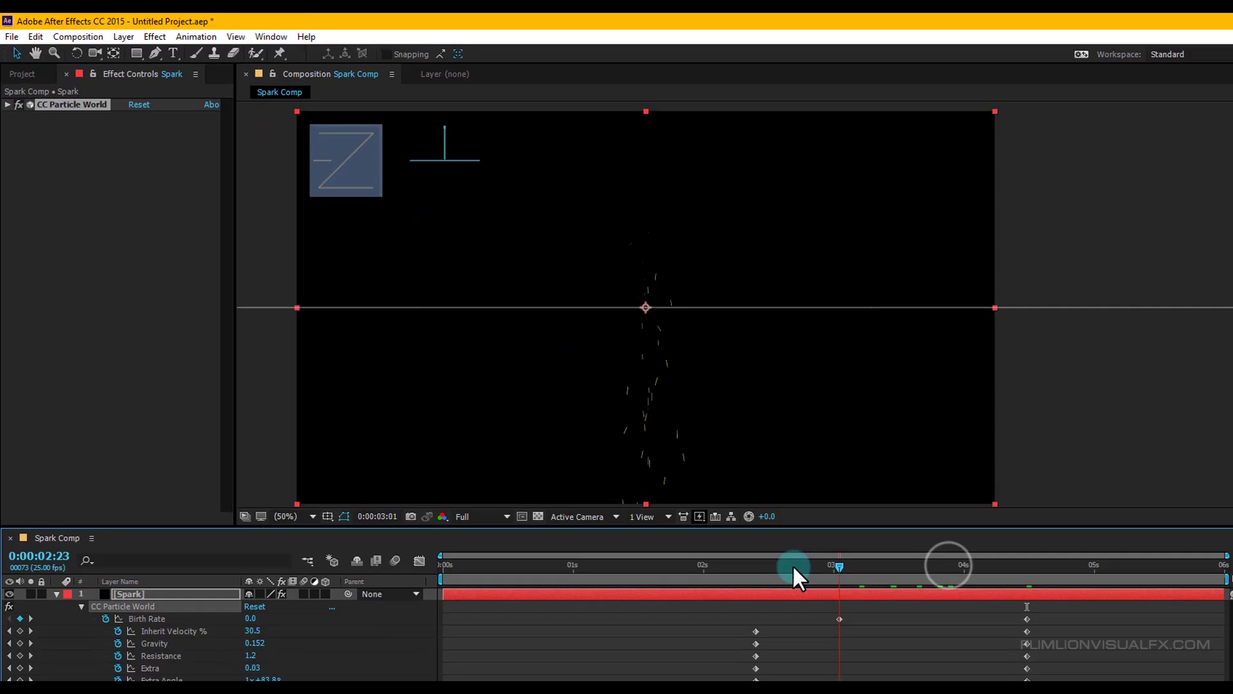
pyautogui.moveTo(682, 347); pyautogui.dragTo(732, 345)
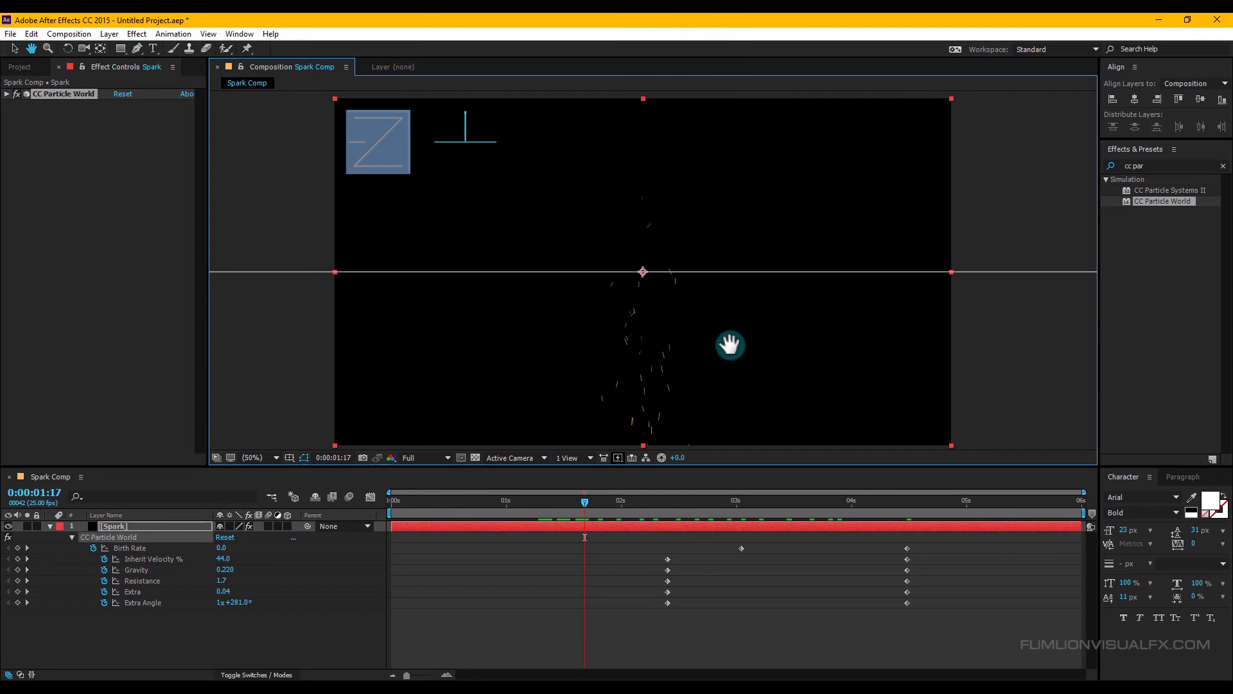
pyautogui.click(49, 525)
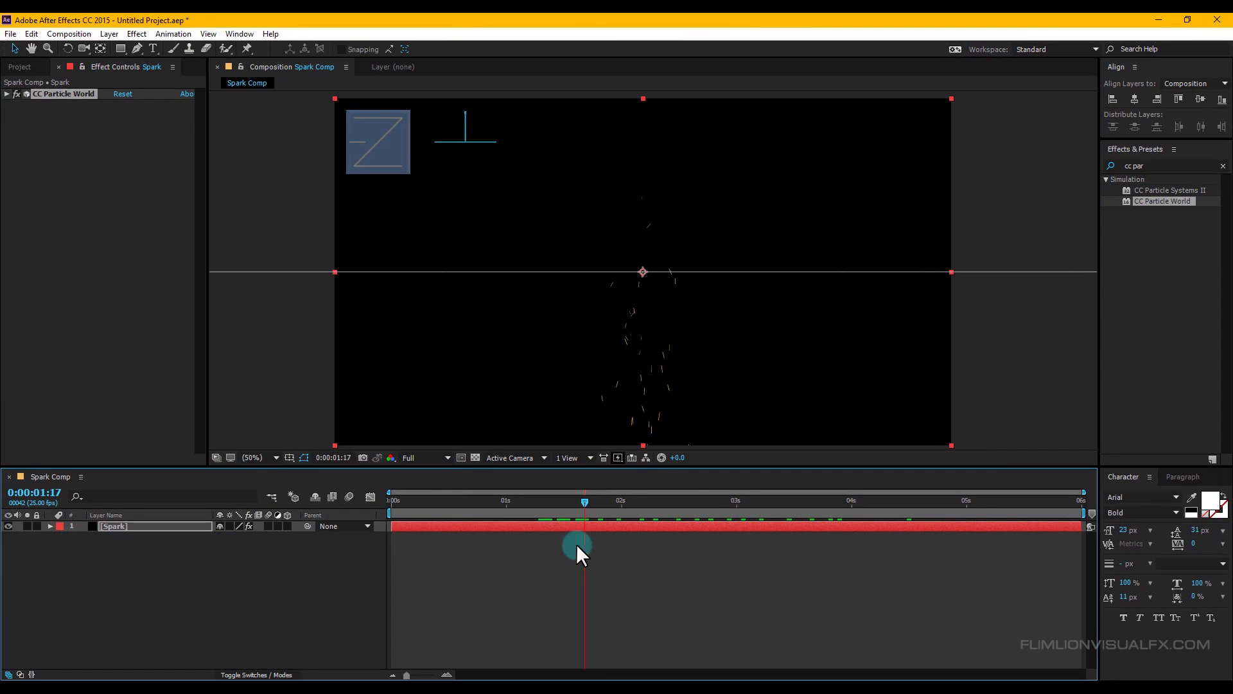
pyautogui.moveTo(661, 507)
pyautogui.mouseDown()
pyautogui.moveTo(477, 507)
pyautogui.moveTo(467, 523)
pyautogui.moveTo(734, 525)
pyautogui.moveTo(646, 521)
pyautogui.mouseUp()
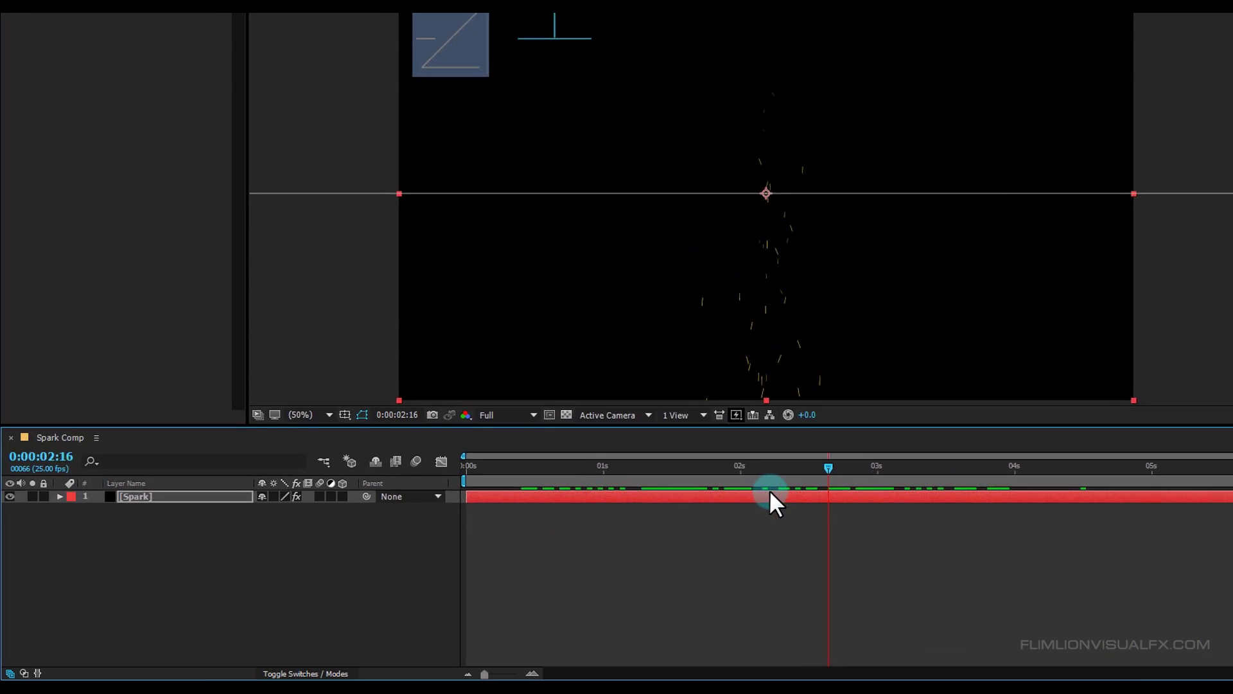
pyautogui.moveTo(771, 492); pyautogui.dragTo(752, 496)
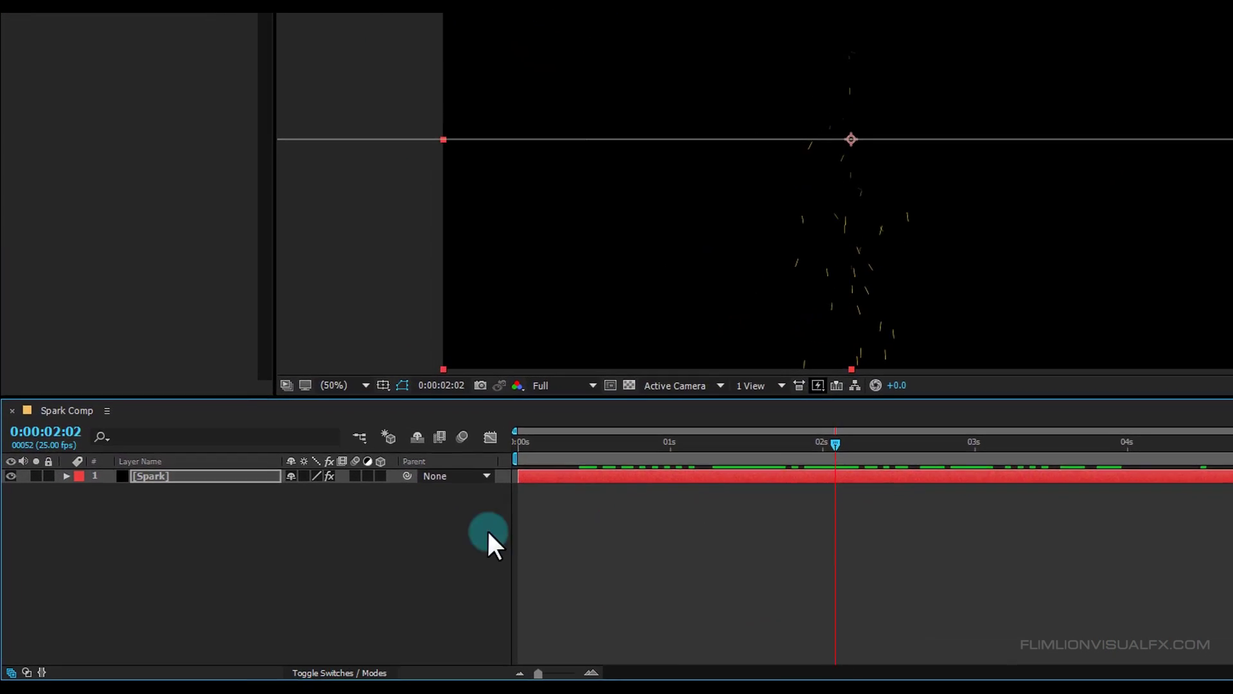
# Step: Add a two-node camera named Camera 1 with the 15mm preset to Spark Comp
pyautogui.rightClick(169, 557)
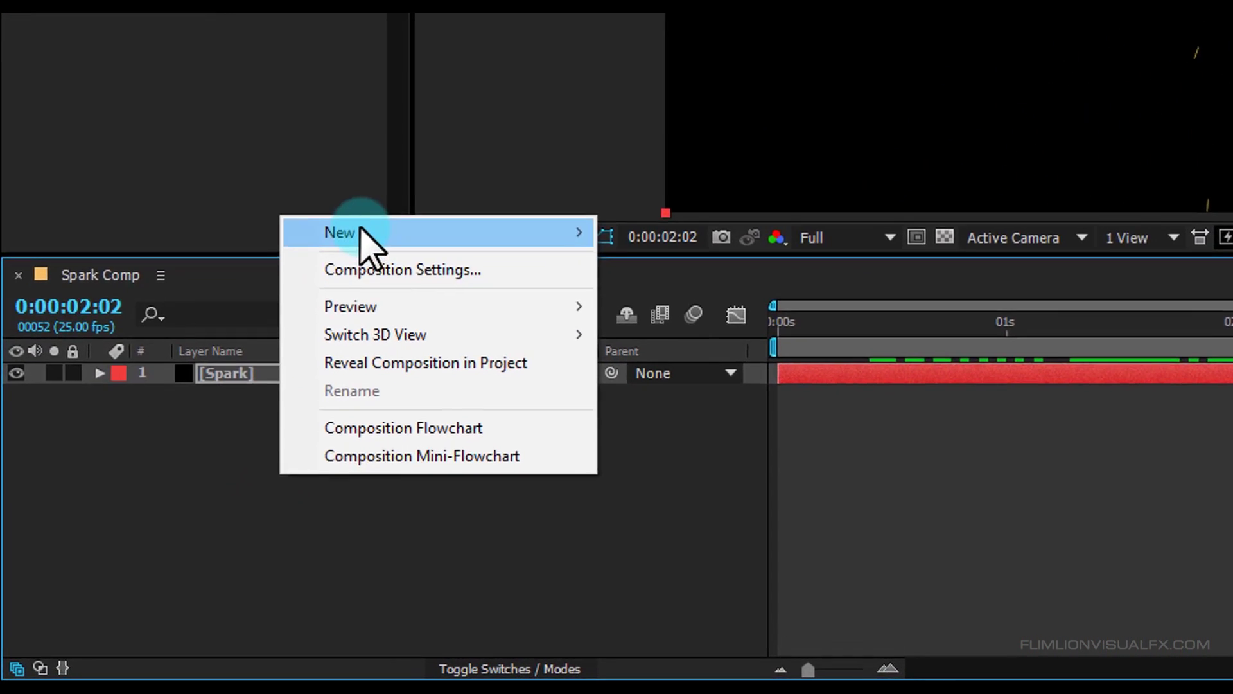
pyautogui.moveTo(367, 264)
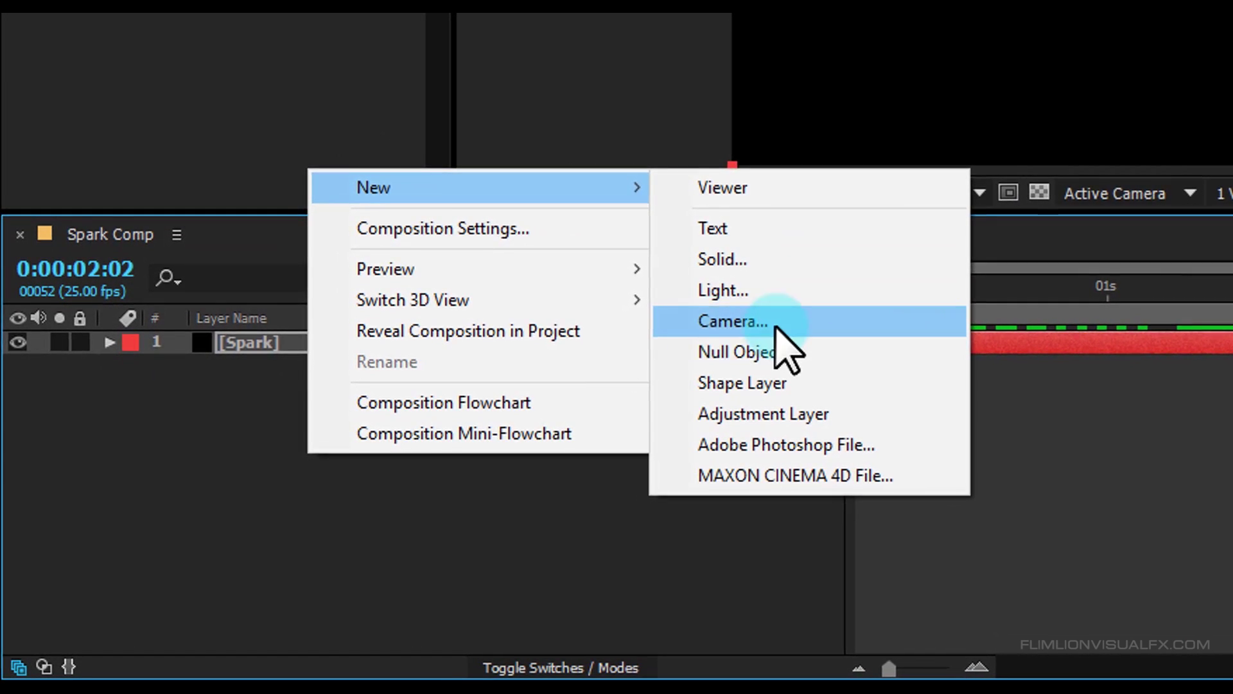
pyautogui.click(732, 321)
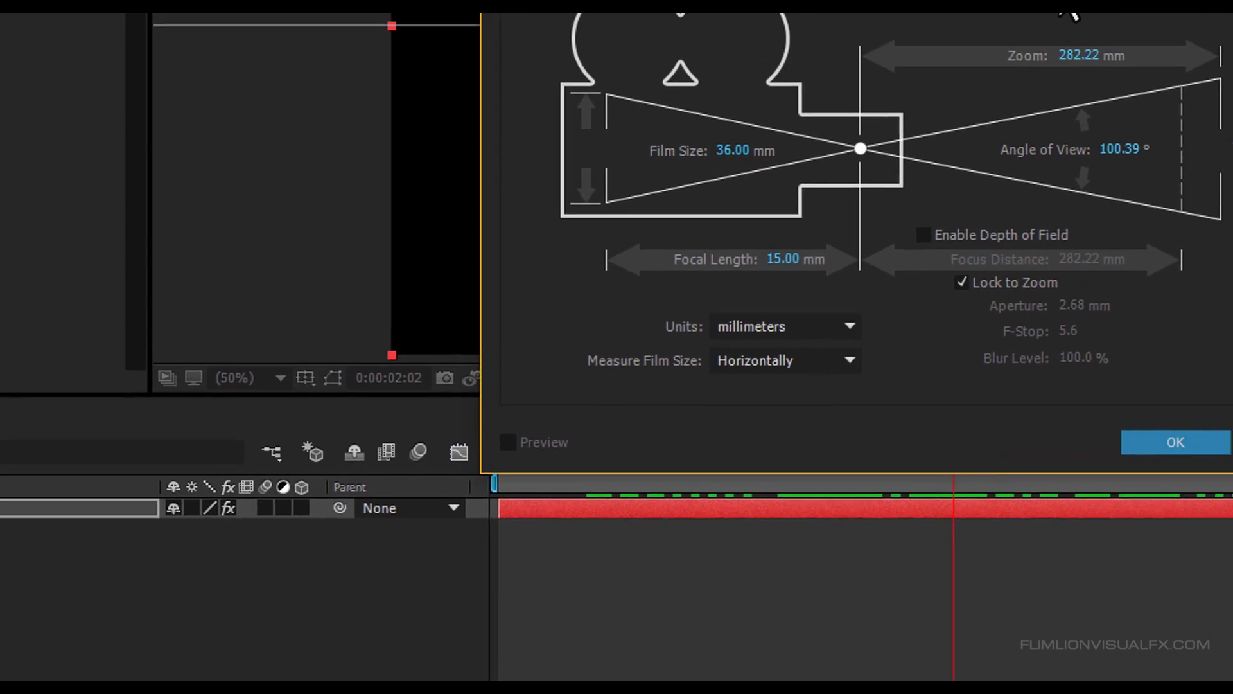
pyautogui.click(1073, 1)
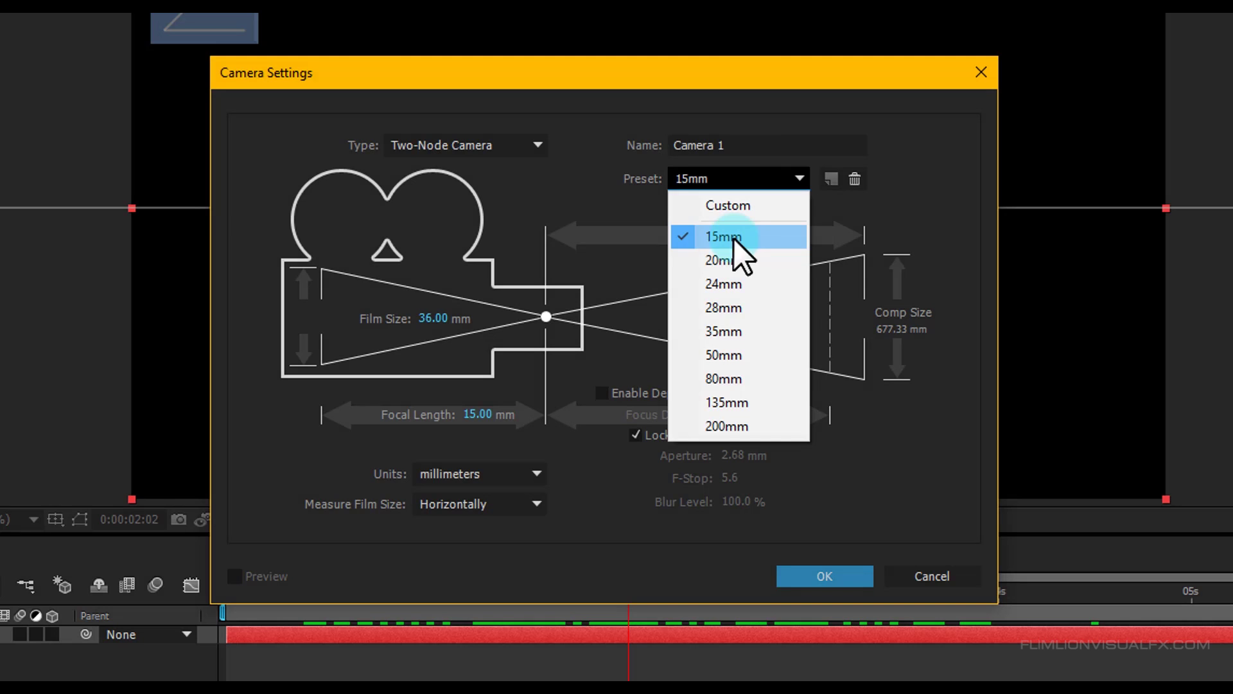
pyautogui.click(734, 237)
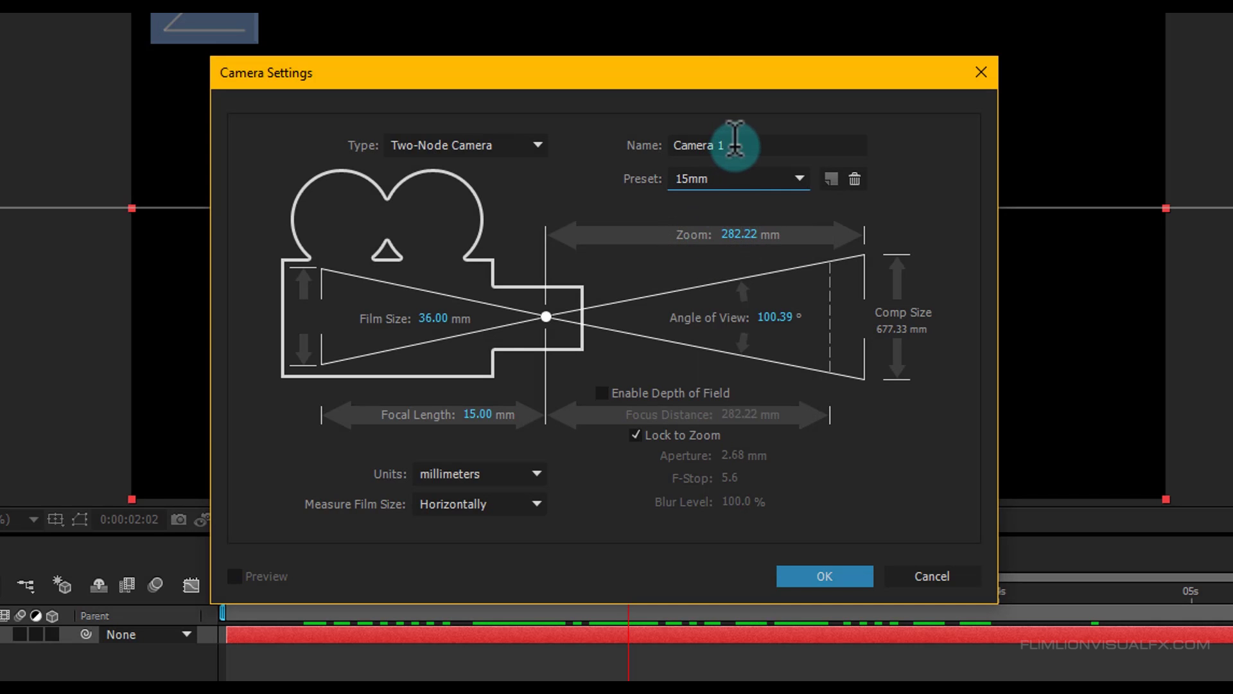
pyautogui.click(823, 576)
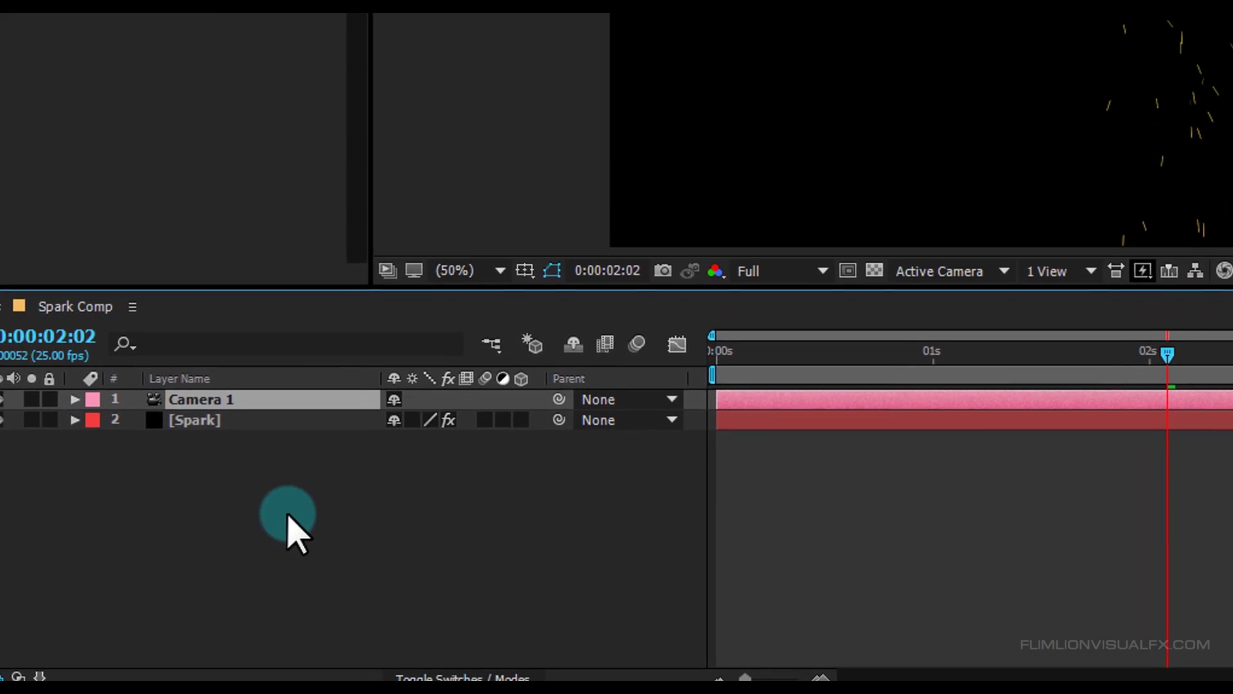
# Step: Add a null object as a 3D layer and parent Camera 1 to it
pyautogui.rightClick(287, 515)
pyautogui.moveTo(383, 279)
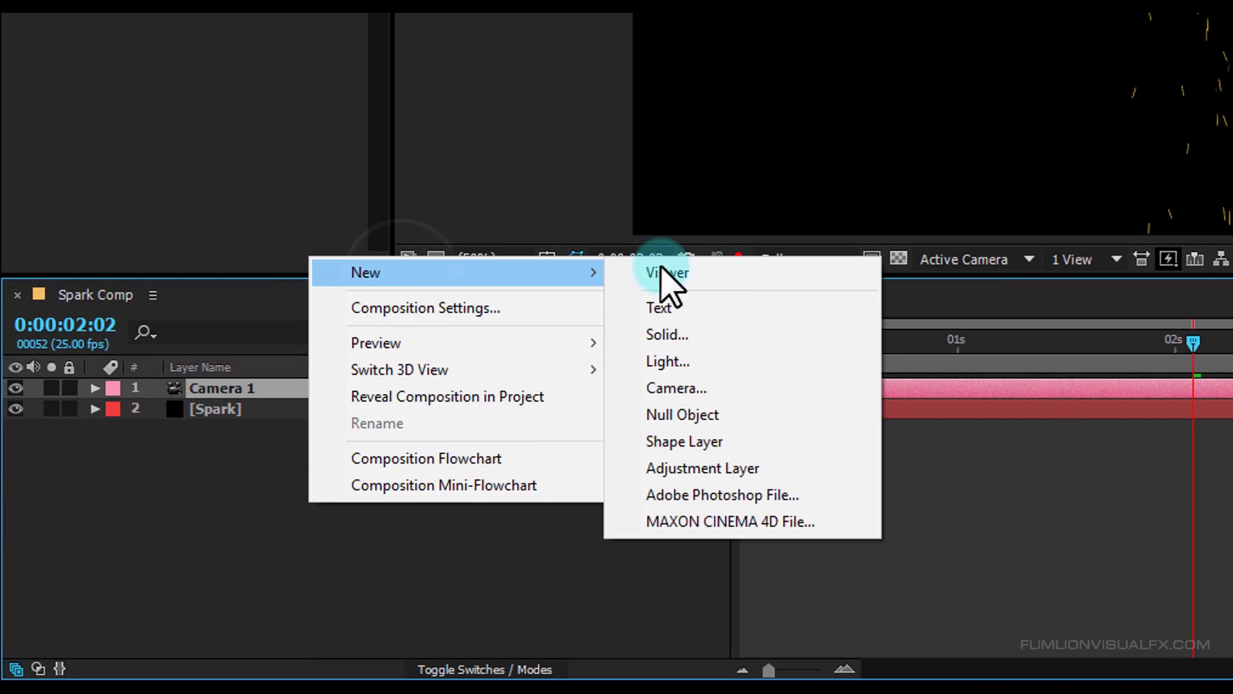
pyautogui.click(702, 417)
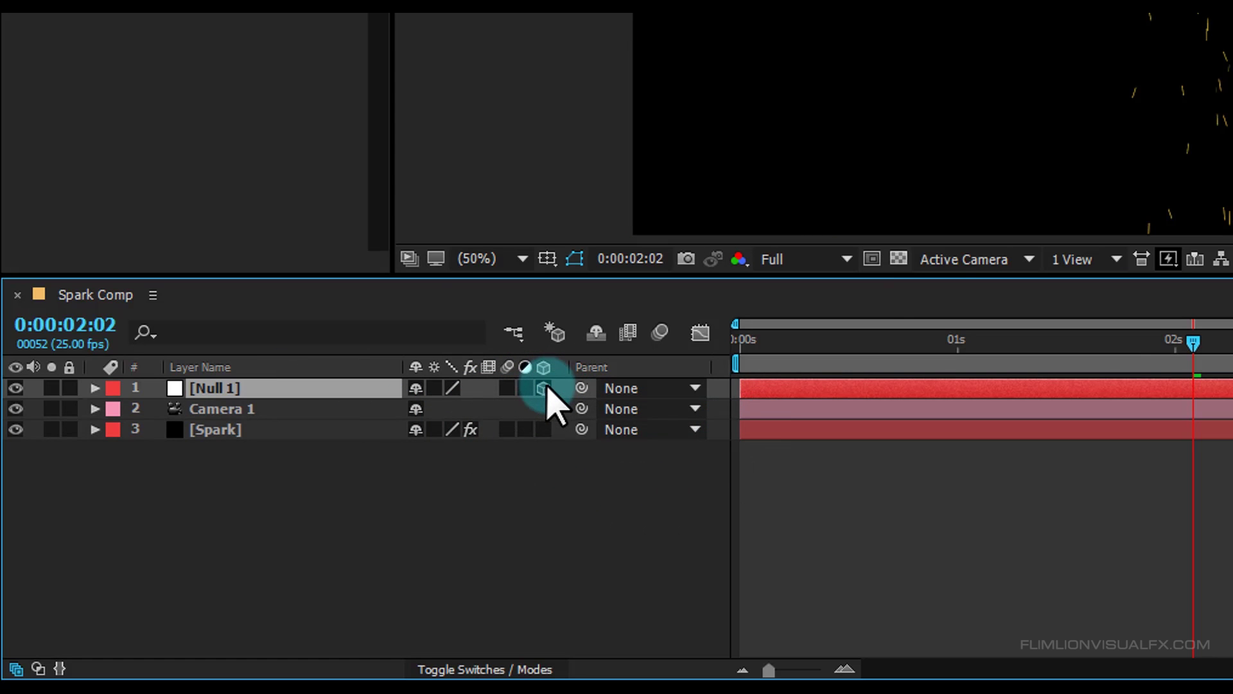
pyautogui.click(282, 411)
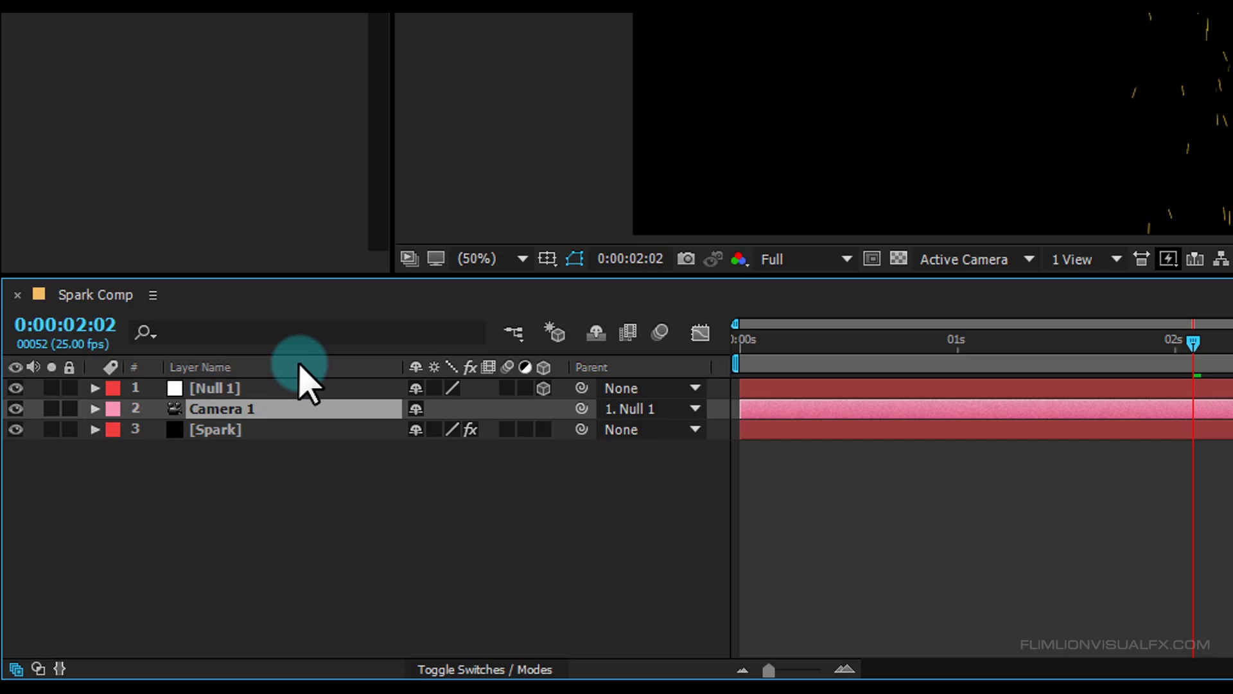
pyautogui.click(389, 443)
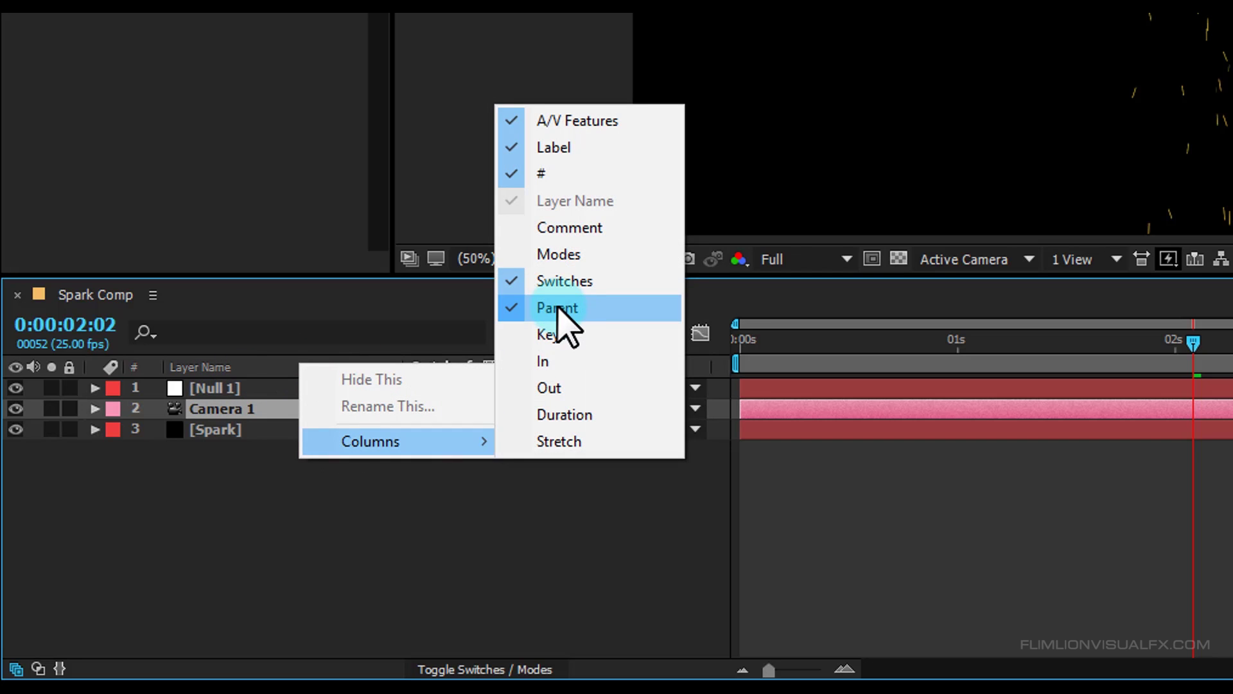
pyautogui.click(403, 517)
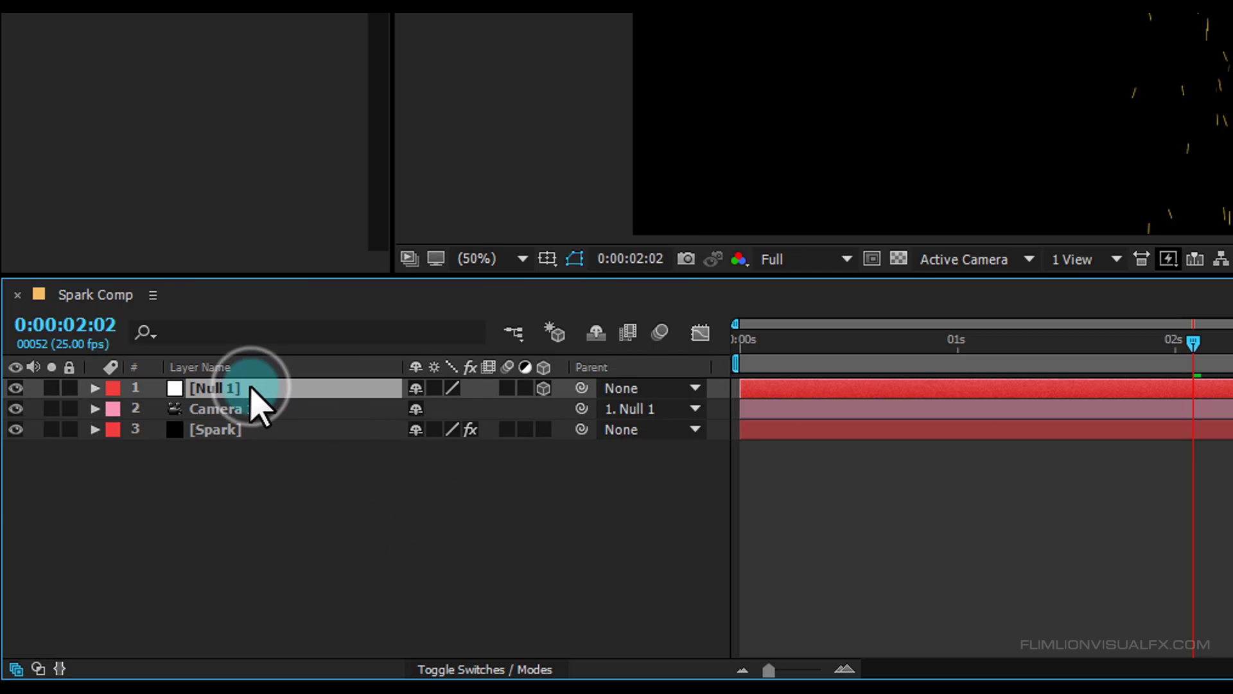
# Step: Set Null 1's X Rotation to 92° and Y Rotation to 17°, and scrub the timeline to preview the sparks through the camera
pyautogui.press('r')
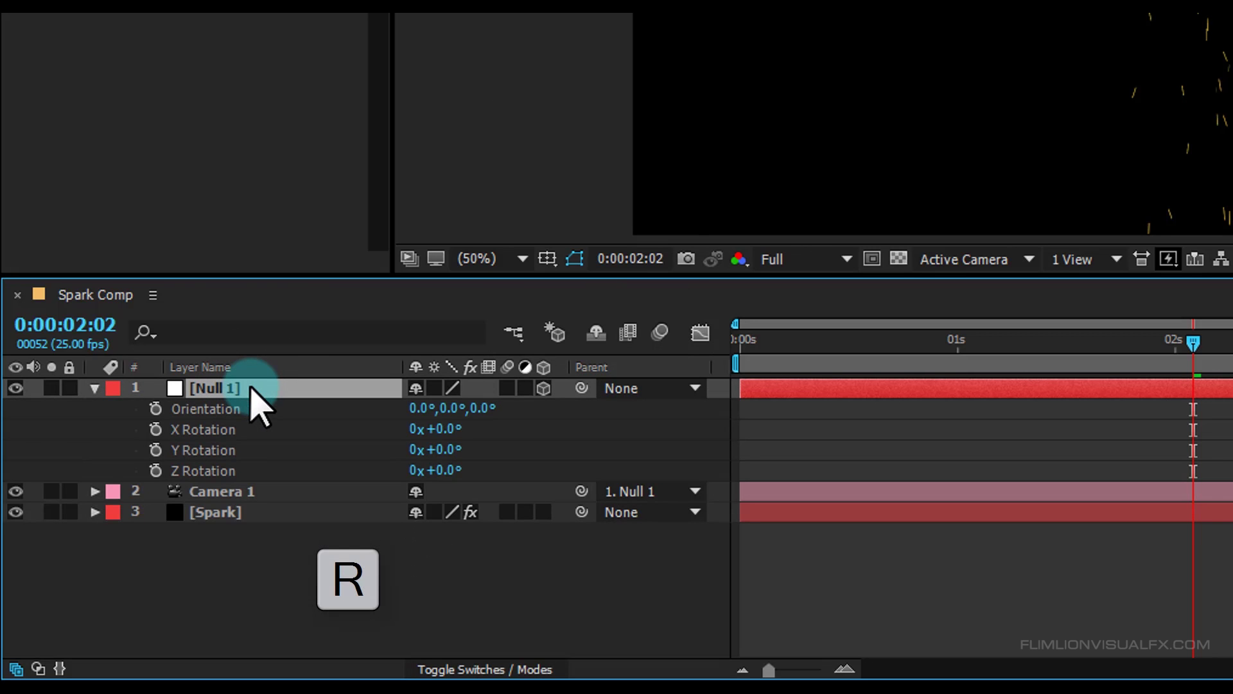
pyautogui.click(442, 429)
pyautogui.write('92')
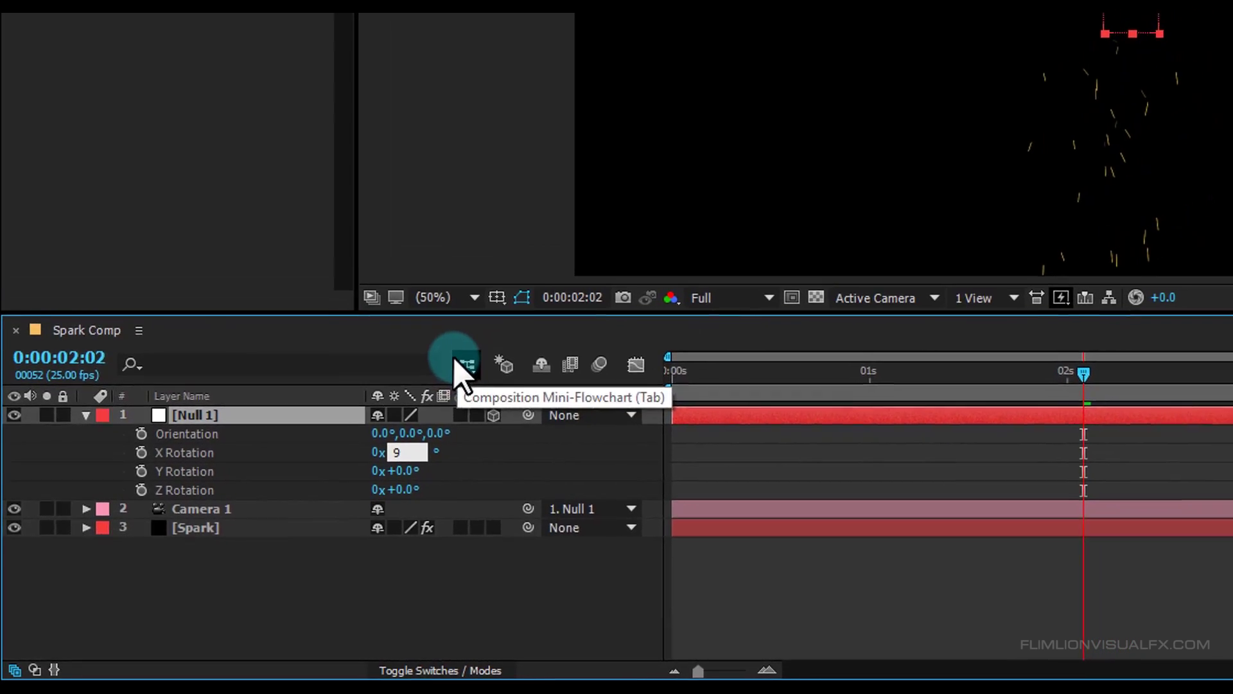
pyautogui.press('Return')
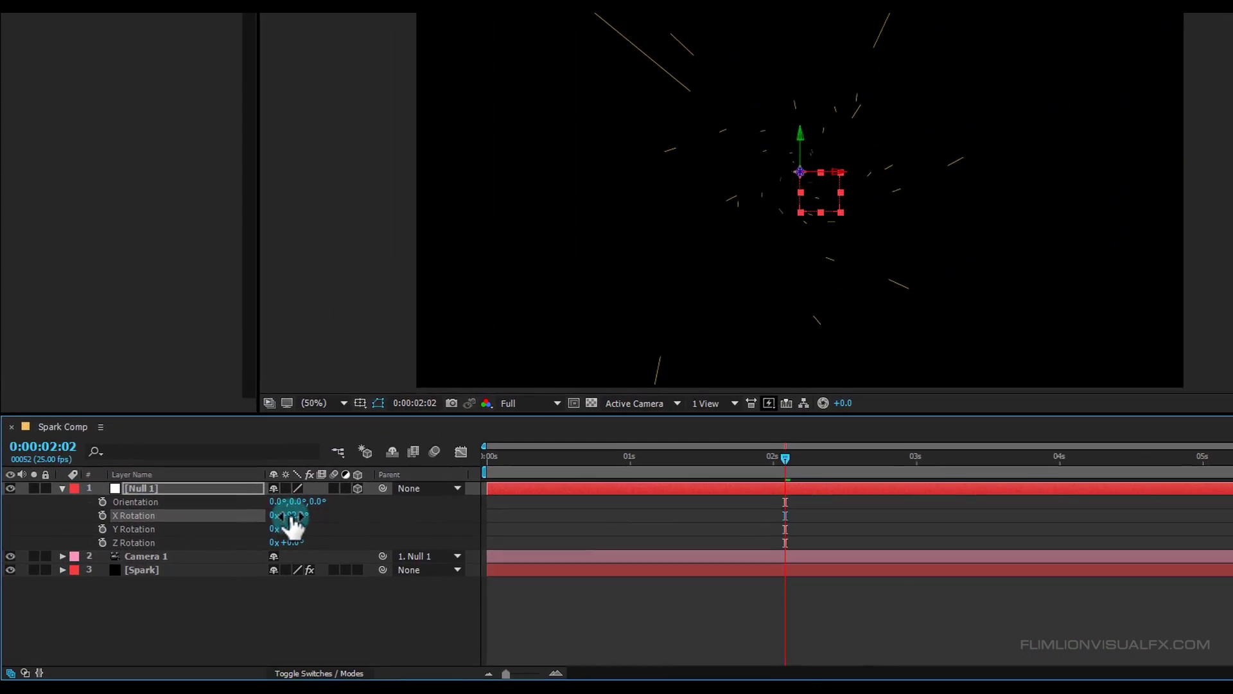
pyautogui.moveTo(290, 521); pyautogui.dragTo(303, 528)
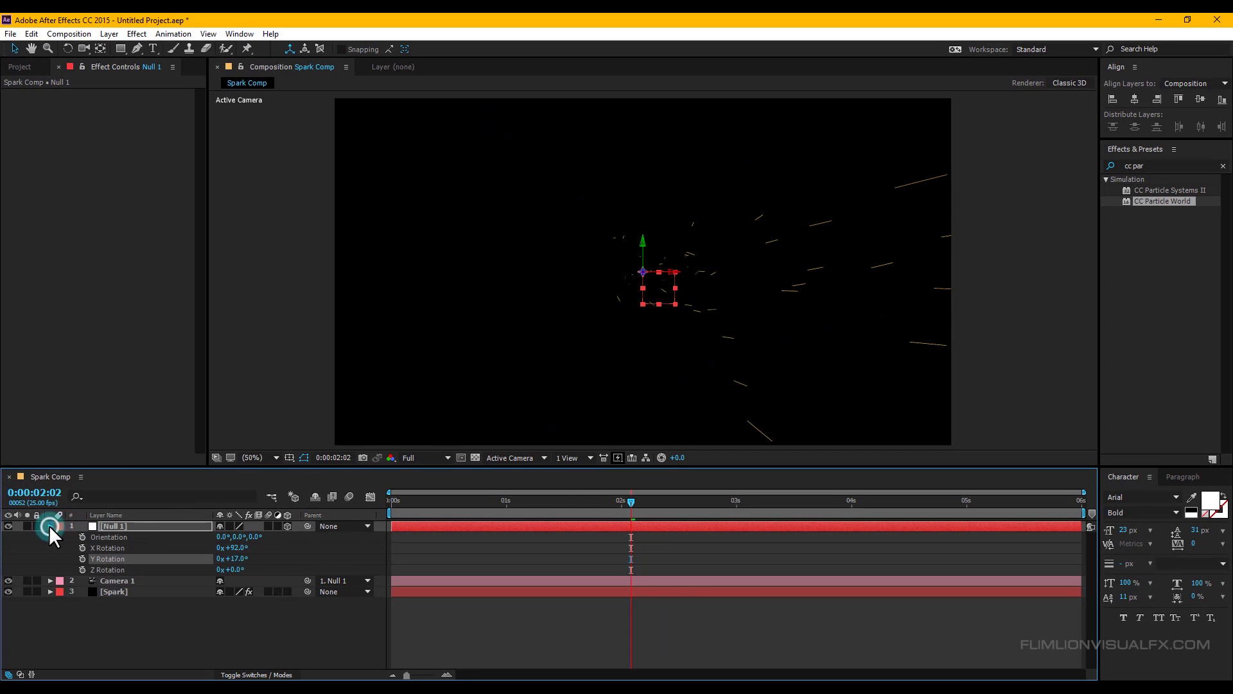
pyautogui.click(50, 525)
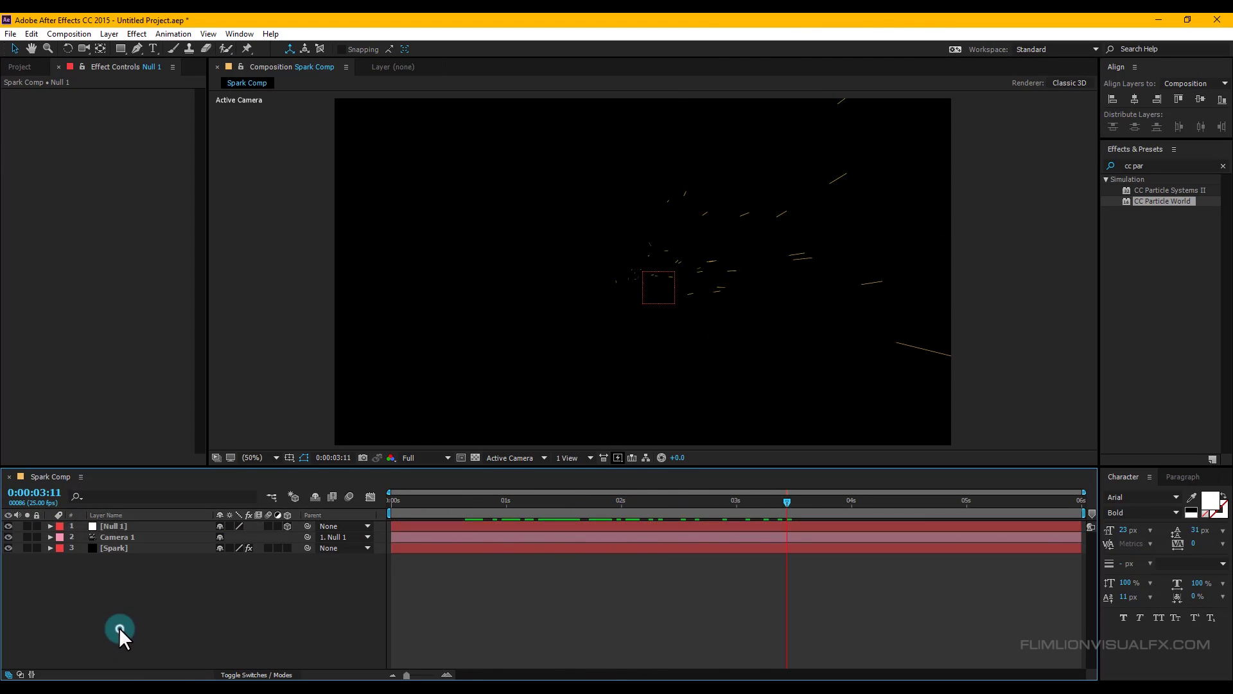
pyautogui.moveTo(754, 508); pyautogui.dragTo(949, 507)
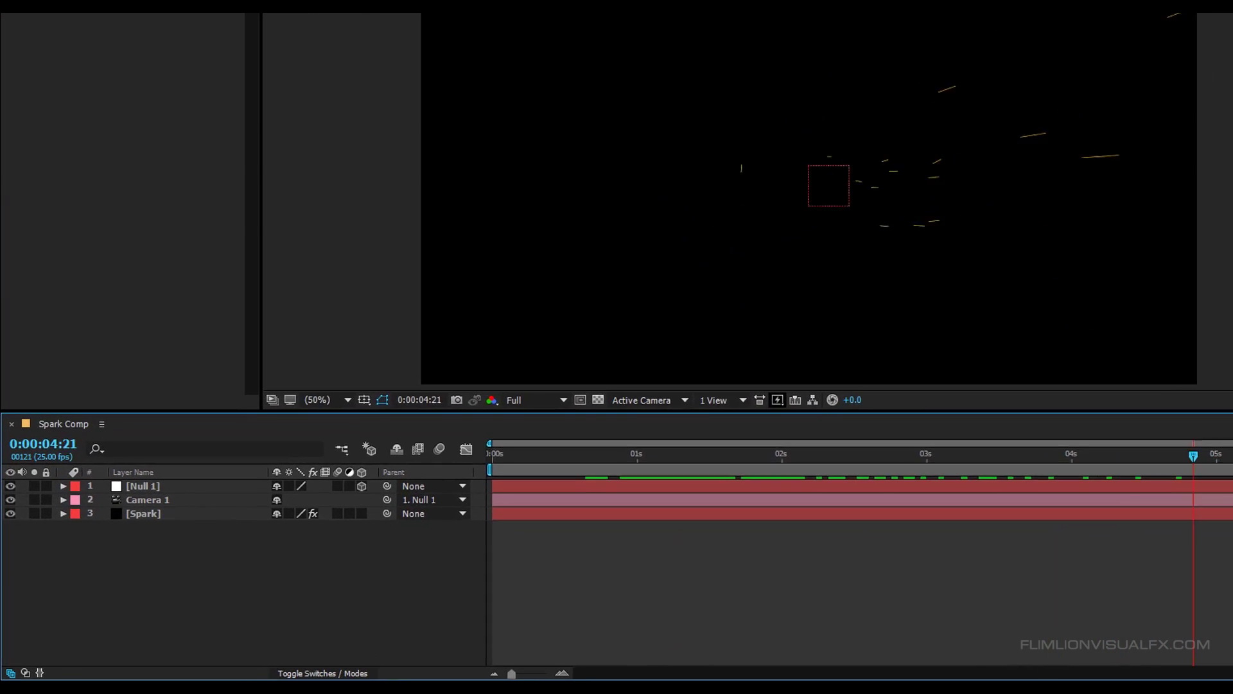
pyautogui.moveTo(1194, 457); pyautogui.dragTo(751, 481)
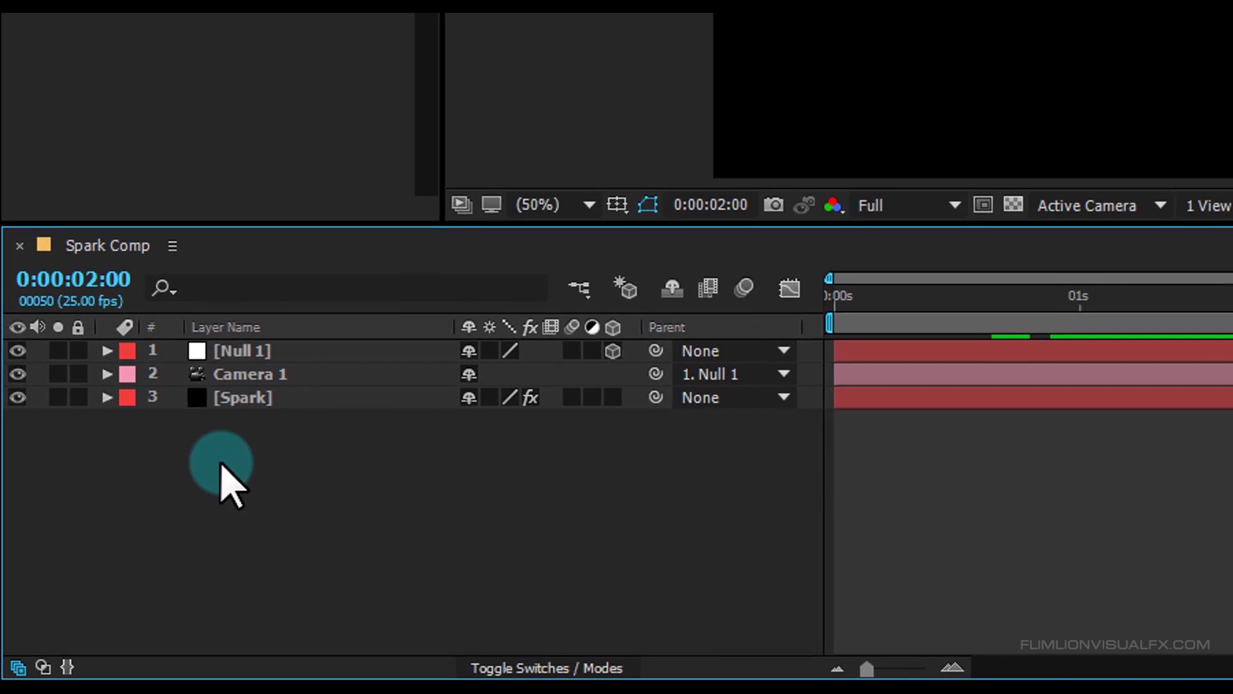
# Step: Duplicate the Spark layer and rename the copy Particles
pyautogui.click(216, 426)
pyautogui.hotkey('ctrl', 'd')
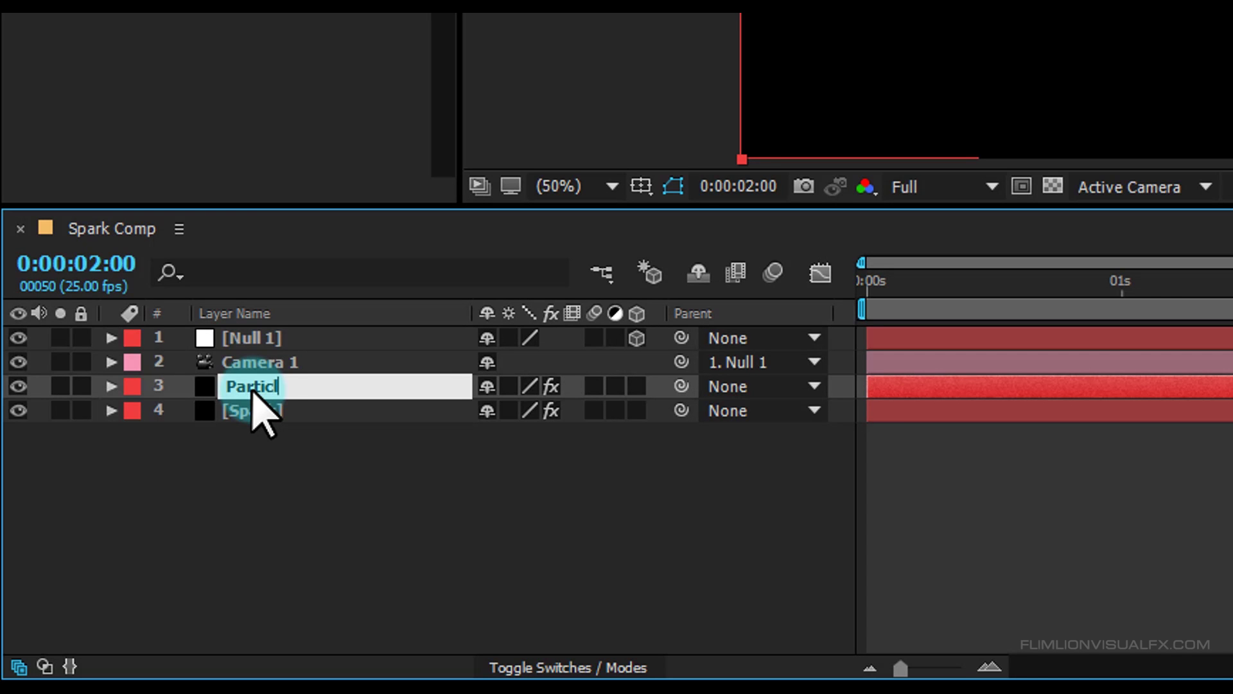
pyautogui.press('Return')
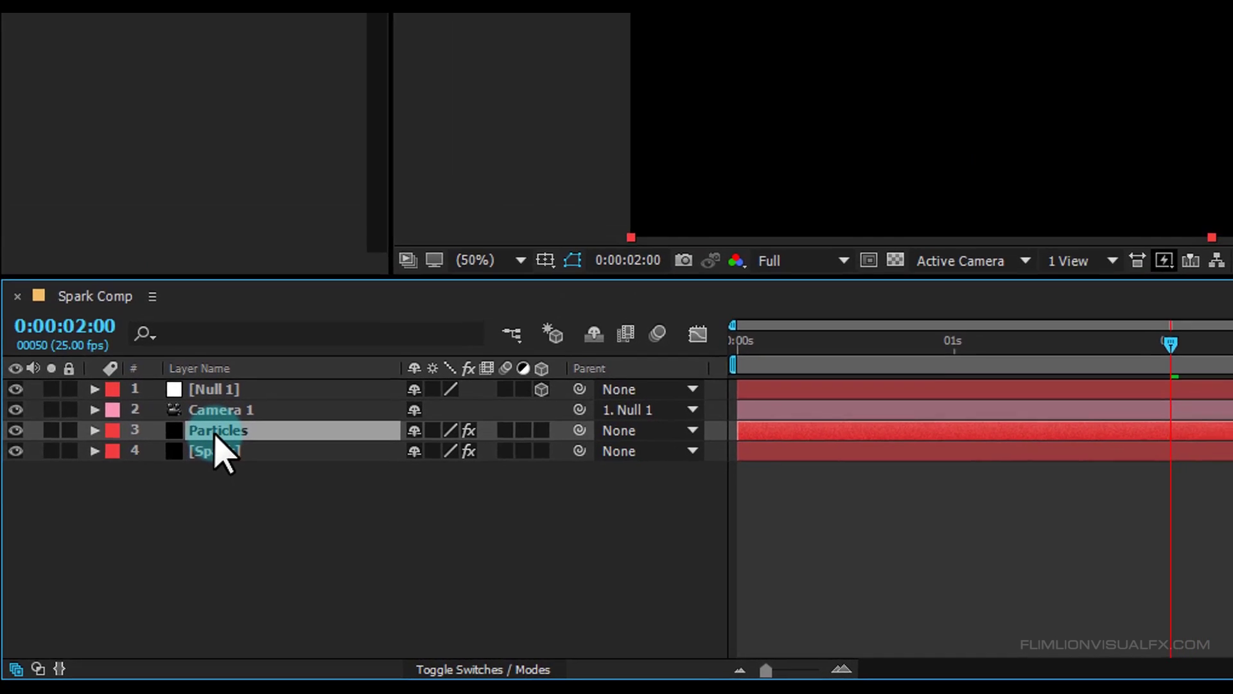
# Step: At 0:00:02:10, set the Particles layer's Inherit Velocity to 16, Gravity to 0.330, Extra to 0.19 and Extra Angle to 1x+244°
pyautogui.press('u')
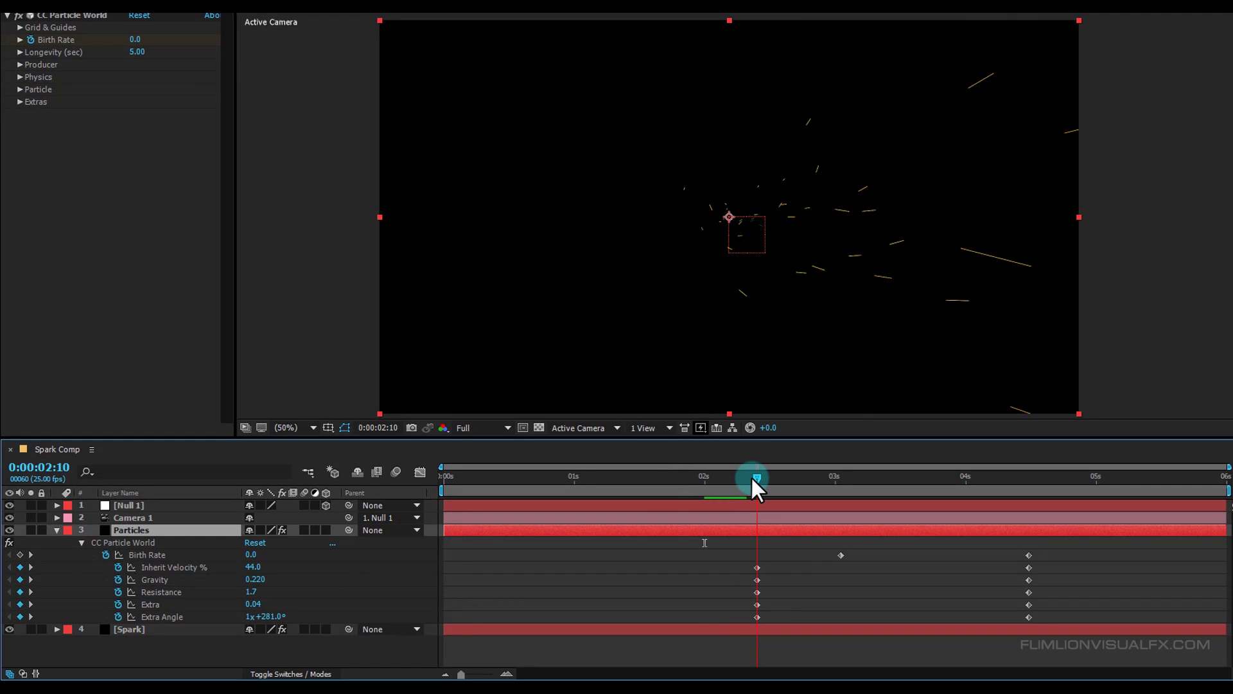
pyautogui.click(253, 567)
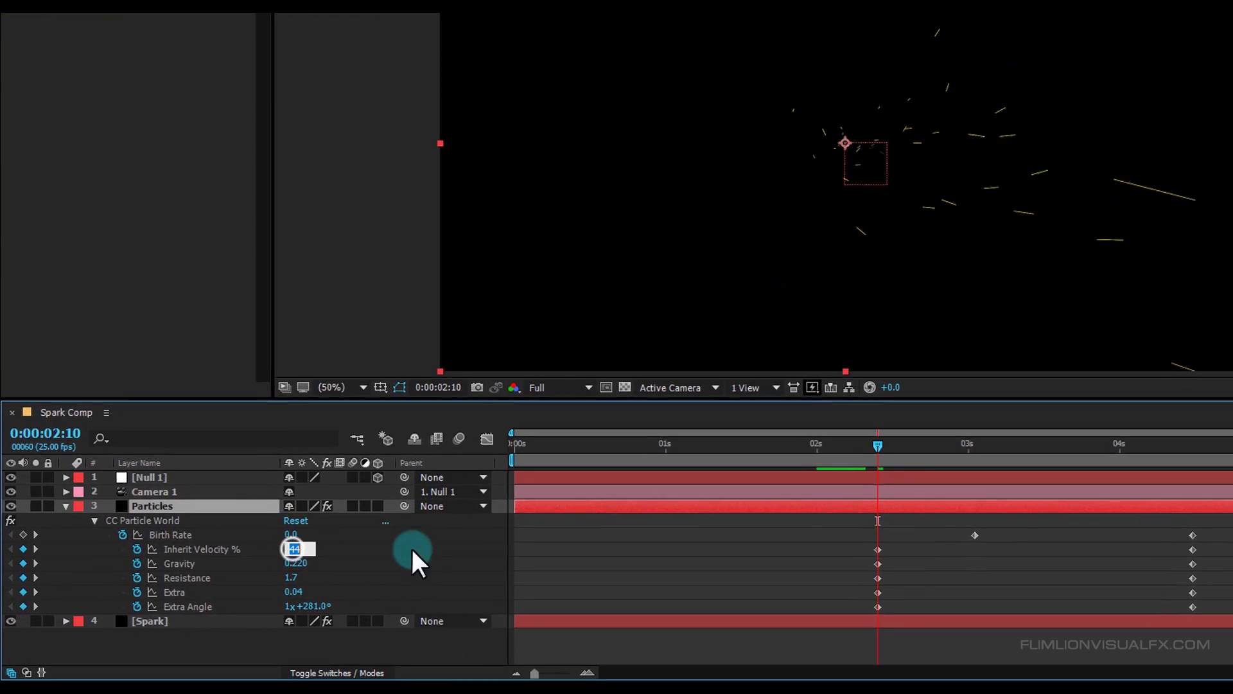
pyautogui.write('16')
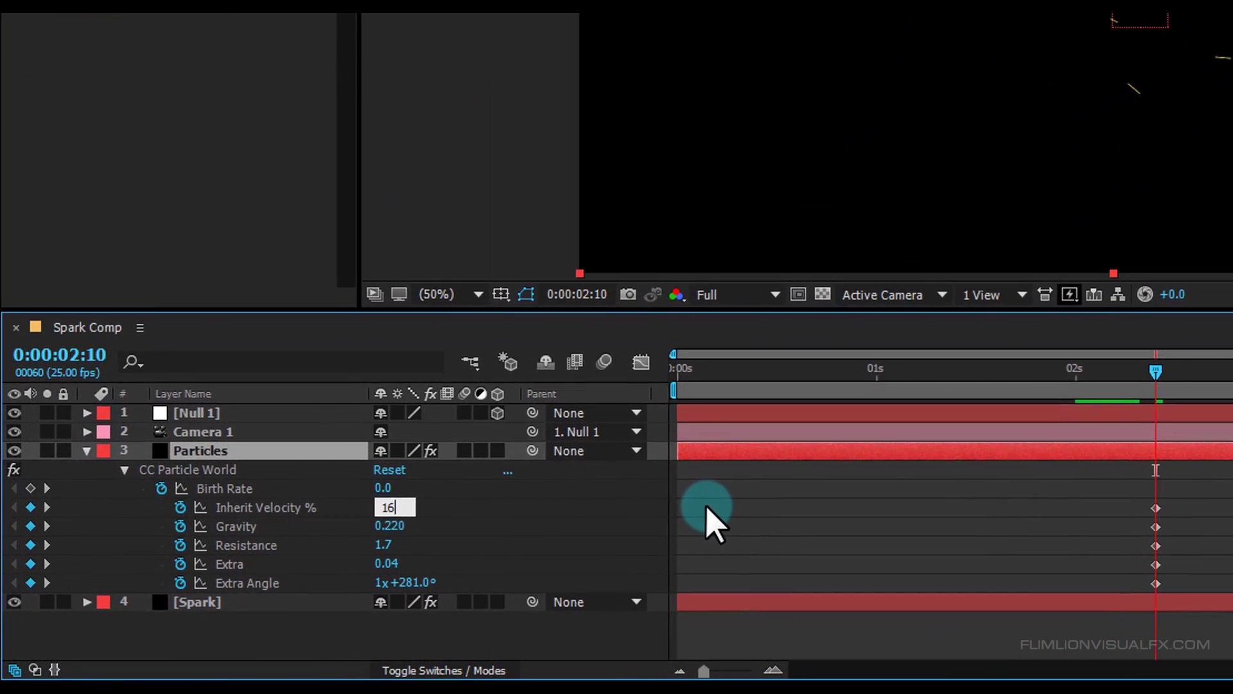
pyautogui.press('Return')
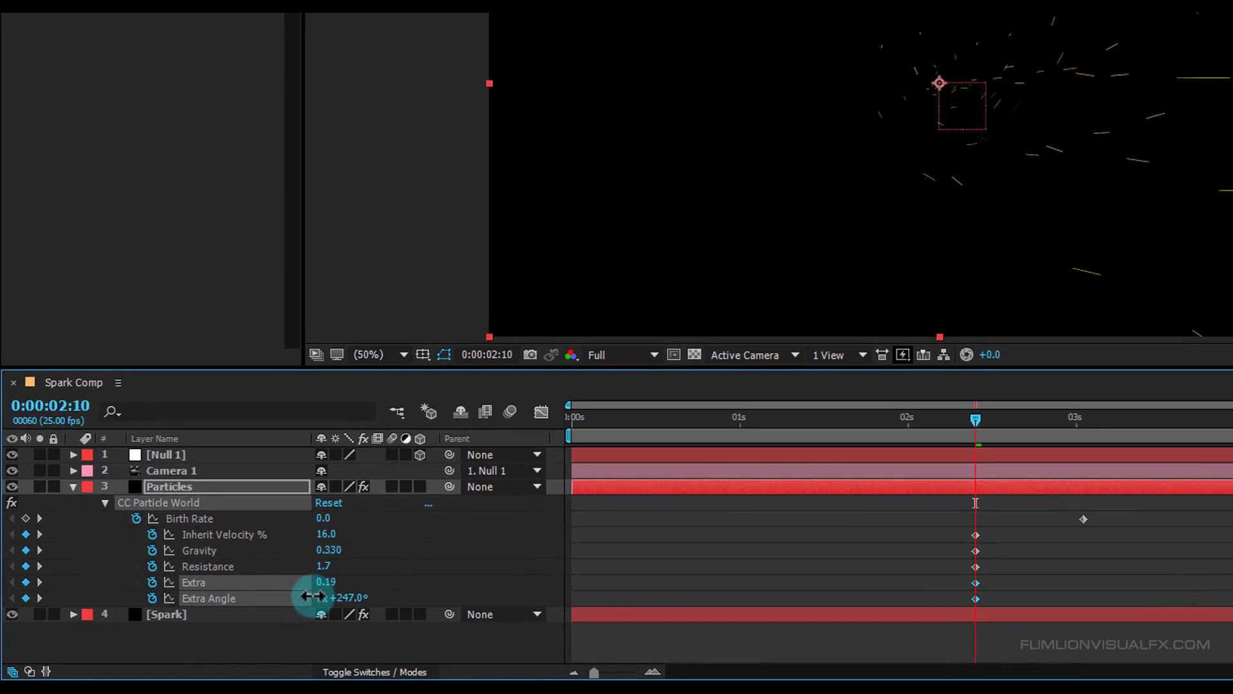
pyautogui.moveTo(315, 596); pyautogui.dragTo(290, 597)
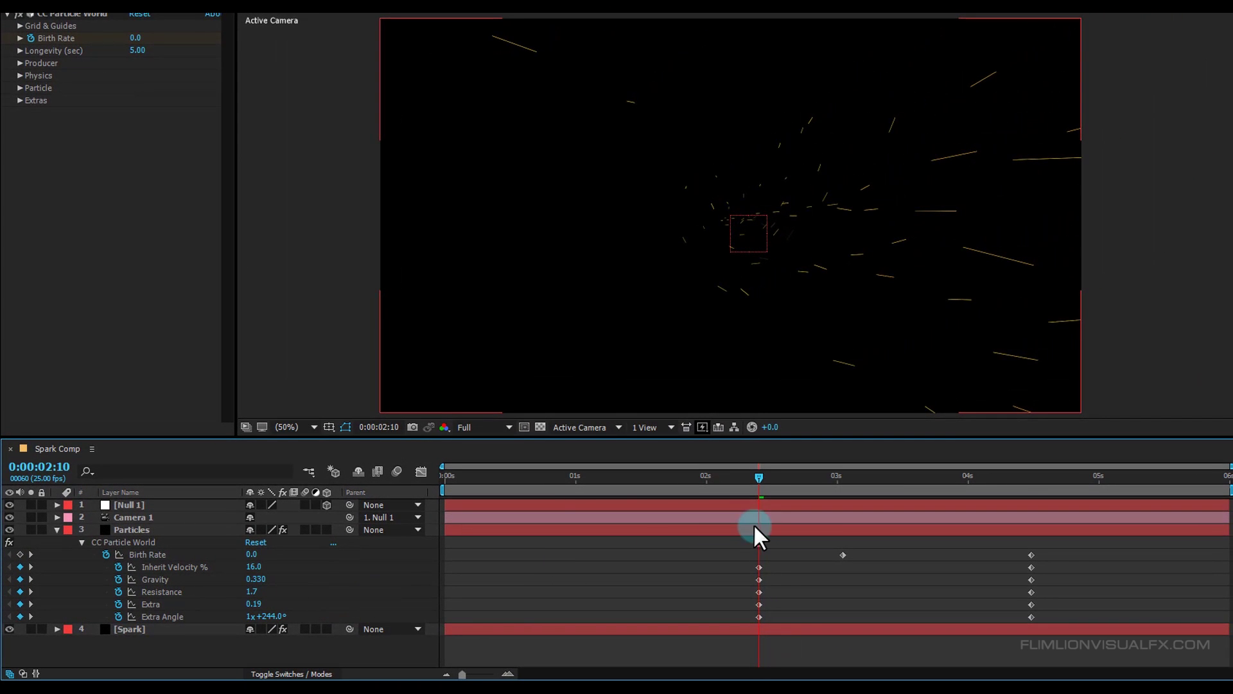
# Step: At 0:00:03:01, set the Particles layer's Birth Rate keyframe to 0.2 and collapse the layer's properties
pyautogui.moveTo(760, 477); pyautogui.dragTo(842, 476)
pyautogui.click(839, 555)
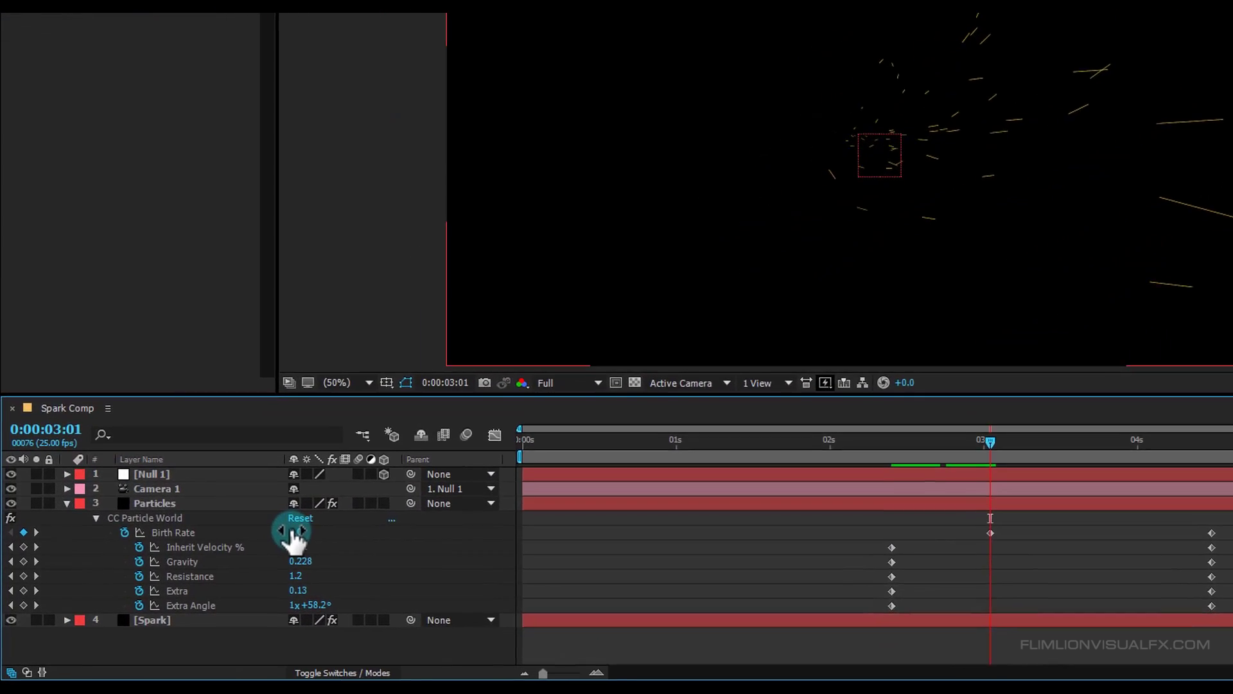
pyautogui.click(297, 533)
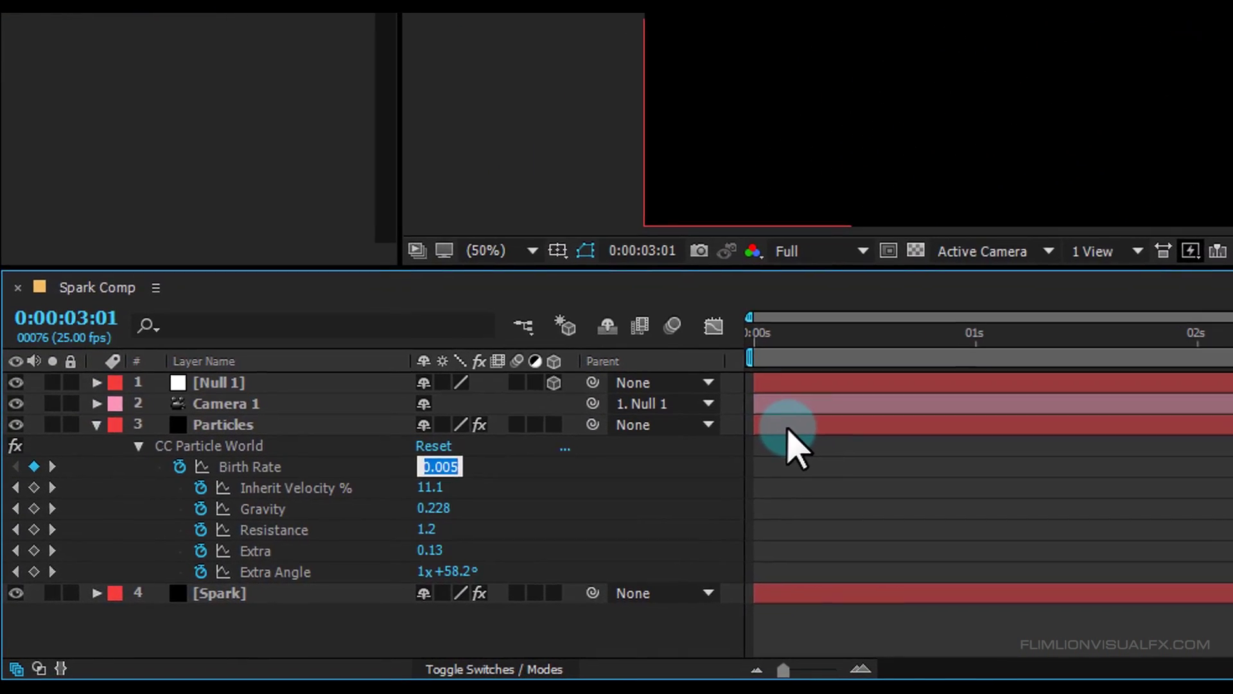
pyautogui.write('0.2')
pyautogui.press('Return')
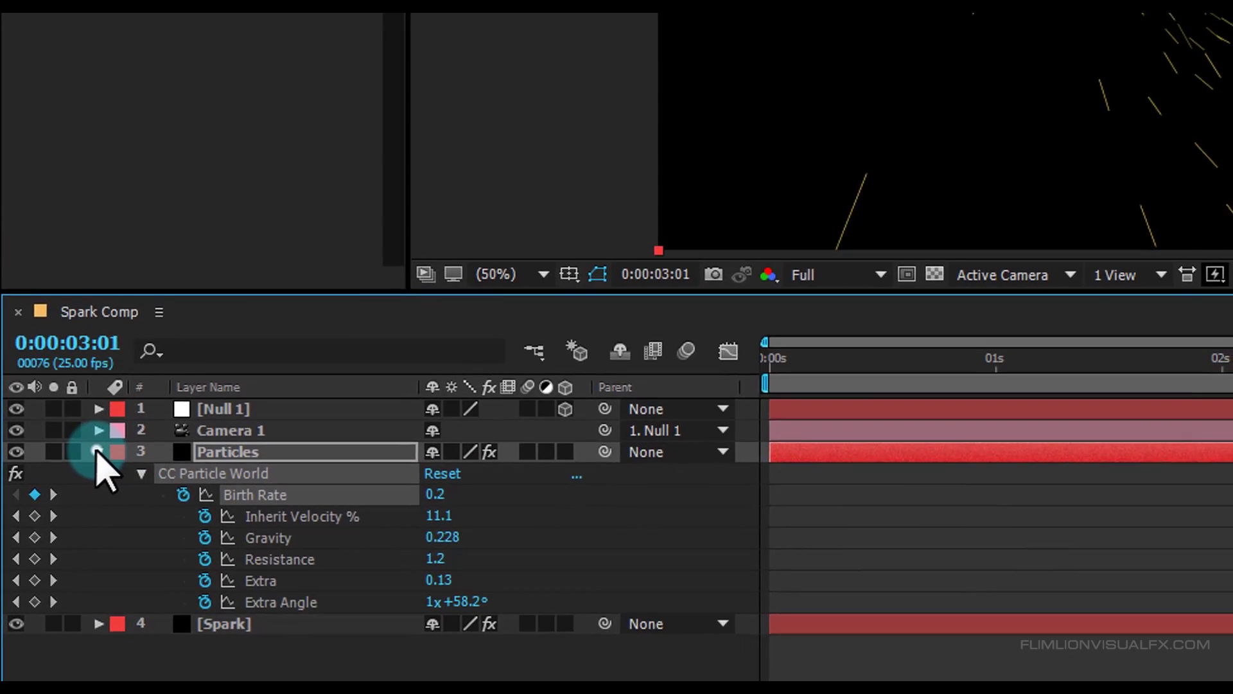
pyautogui.click(98, 452)
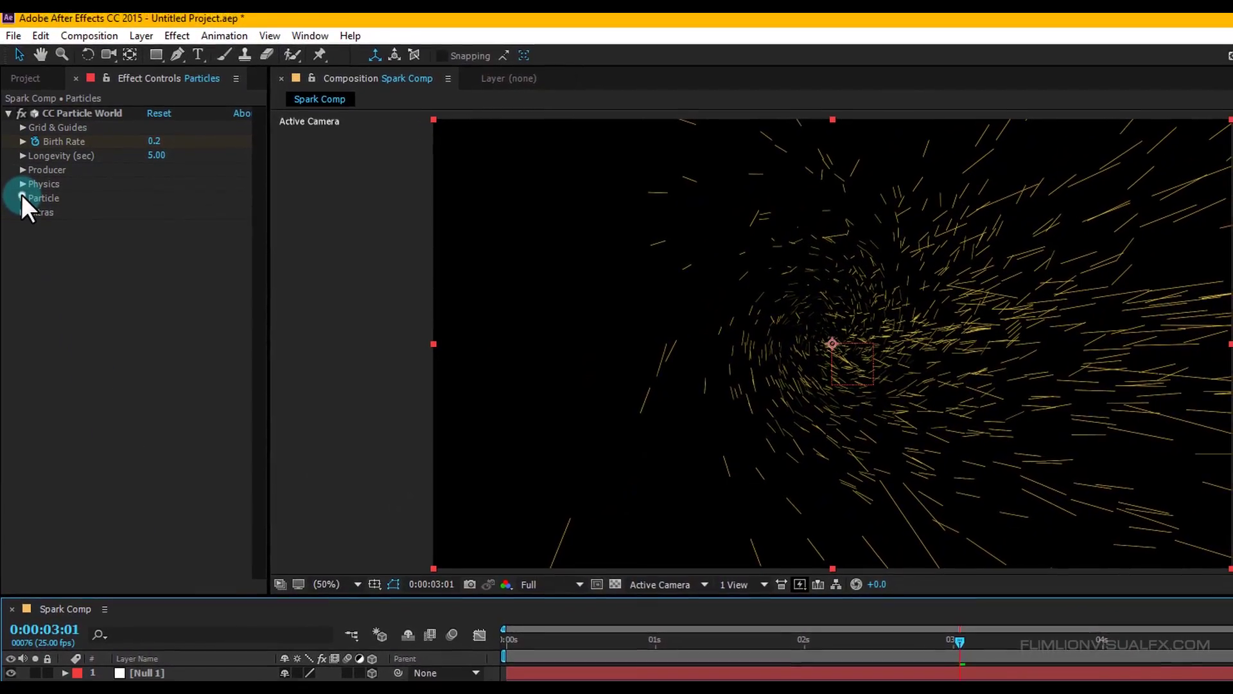
# Step: Change the Particles layer's Particle Type to Lens Convex, with Birth Size 0.030 and Death Size 0.060
pyautogui.click(22, 198)
pyautogui.click(172, 214)
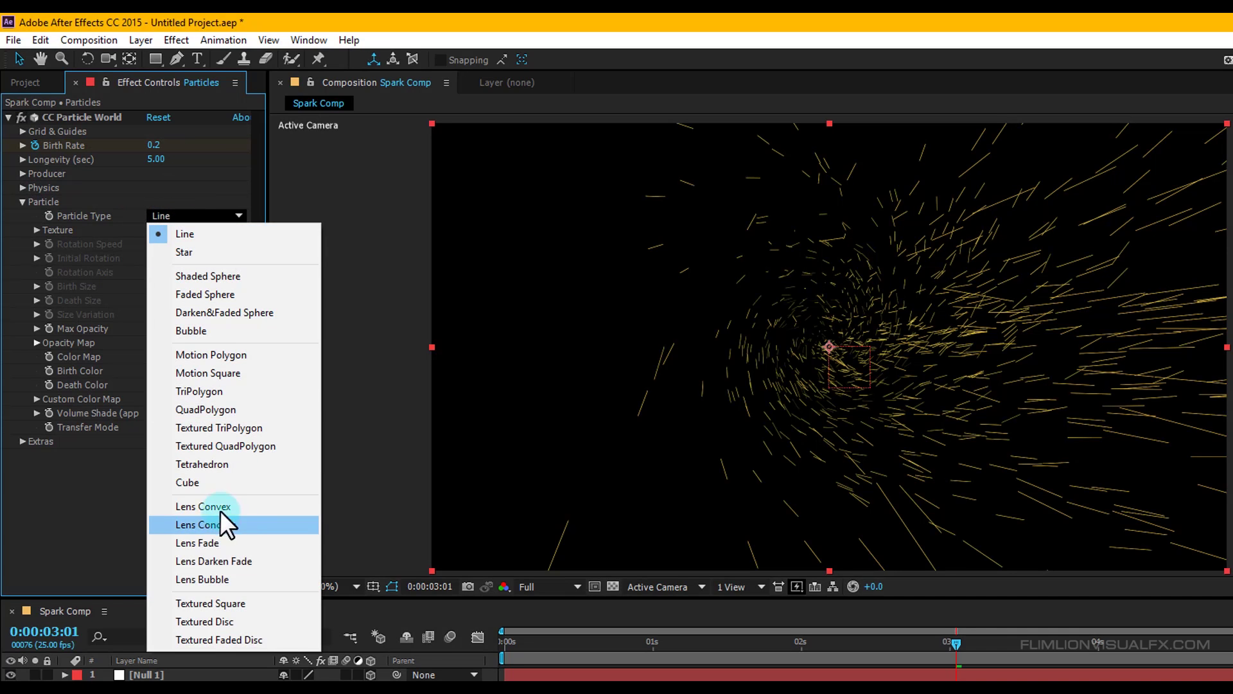
pyautogui.click(230, 503)
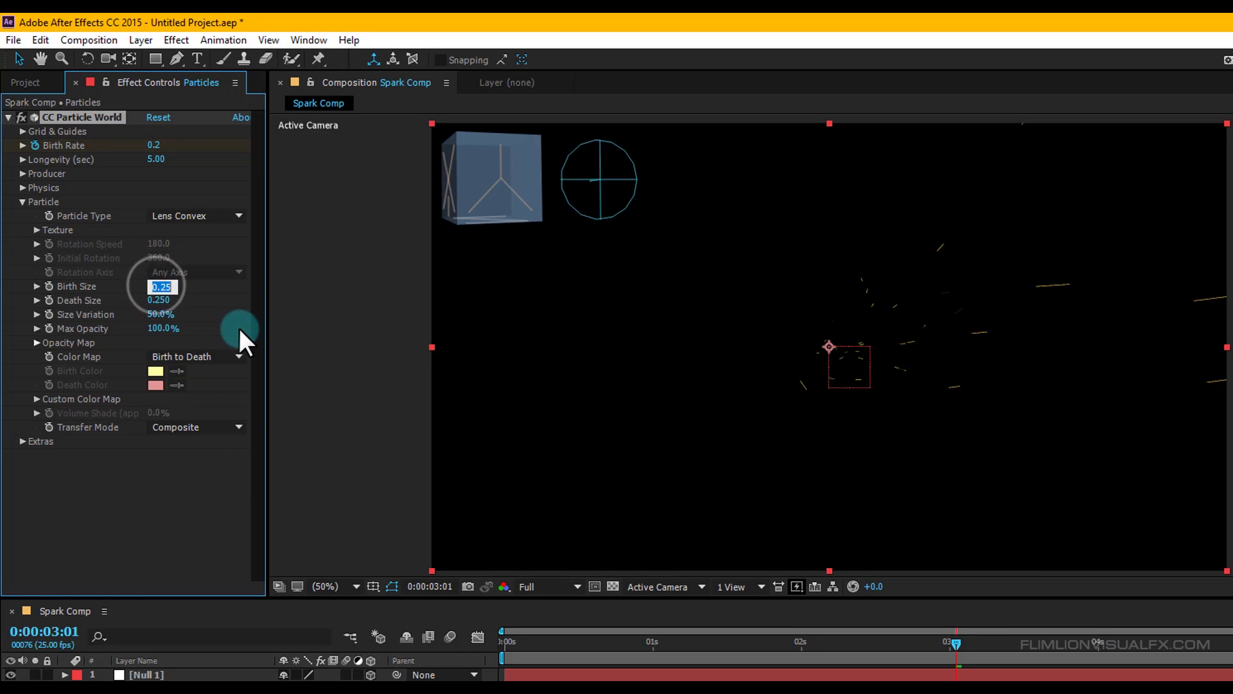
pyautogui.write('0.030')
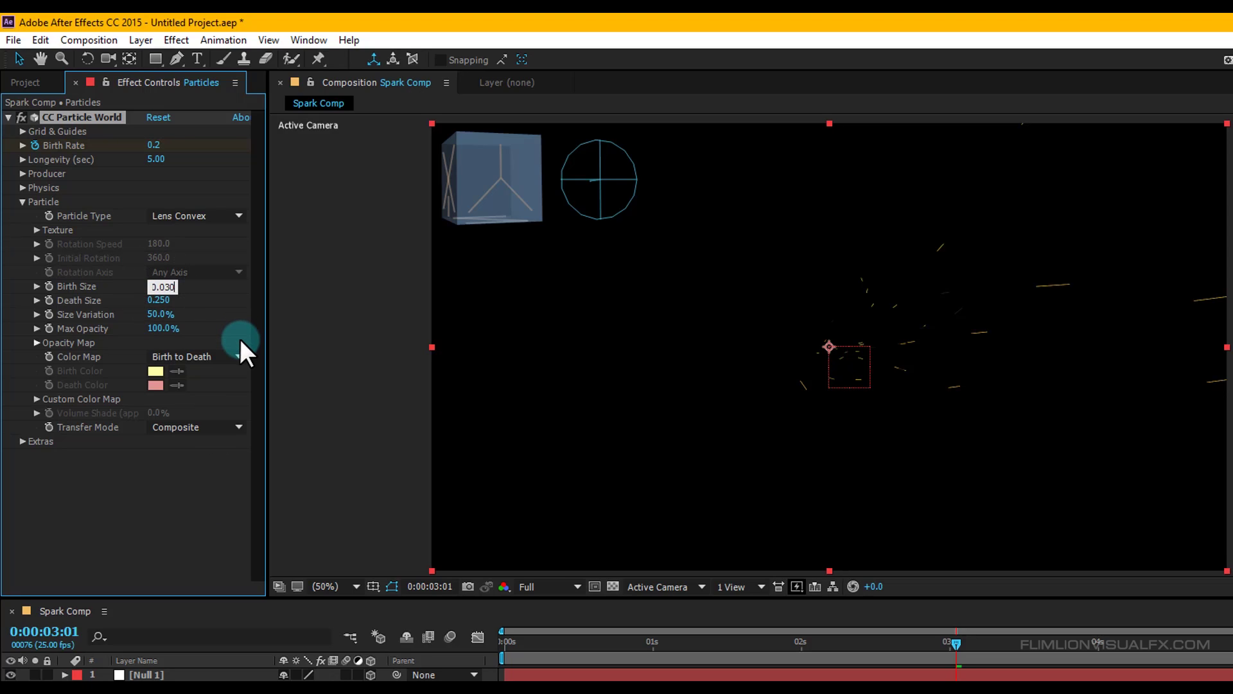
pyautogui.press('Return')
pyautogui.click(152, 301)
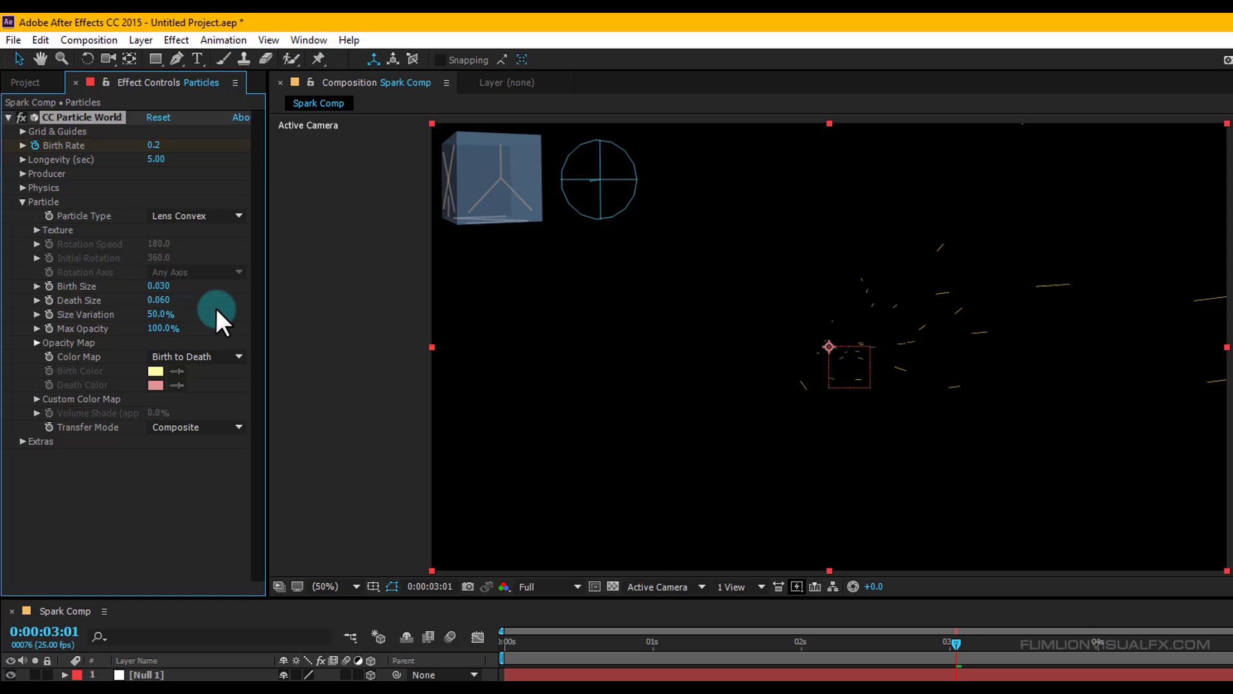
pyautogui.click(20, 202)
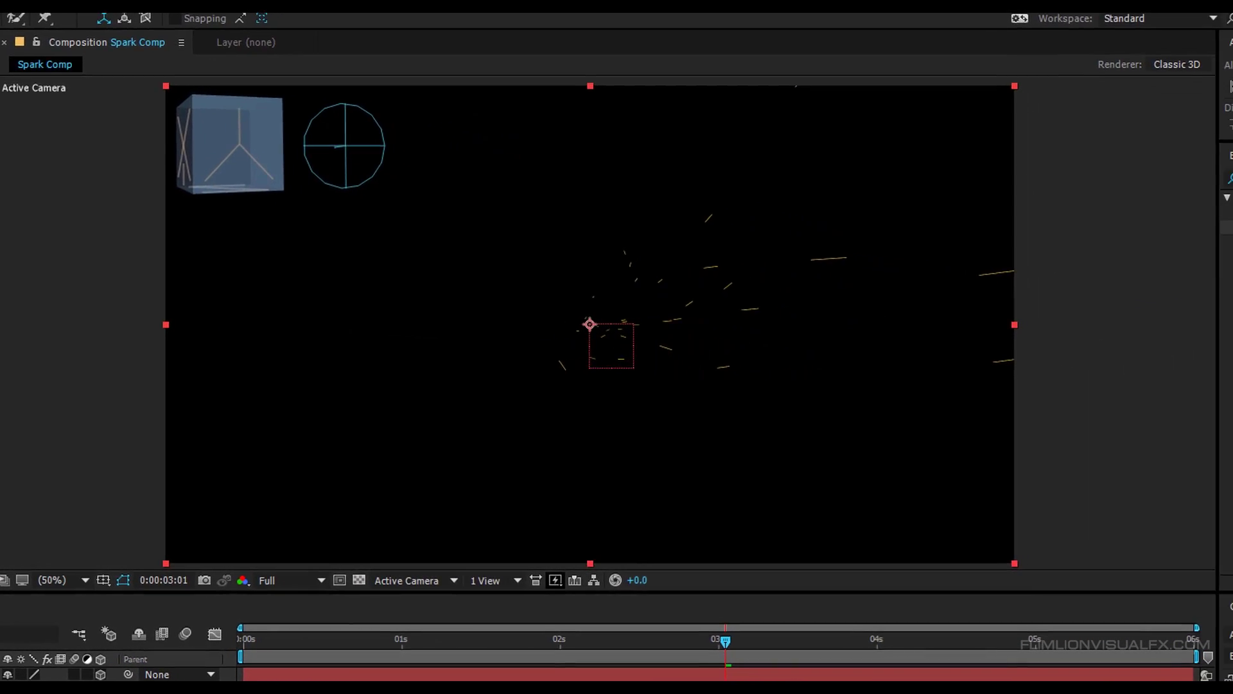
# Step: Apply the Fill effect to the Particles layer and set its color to white
pyautogui.click(1182, 160)
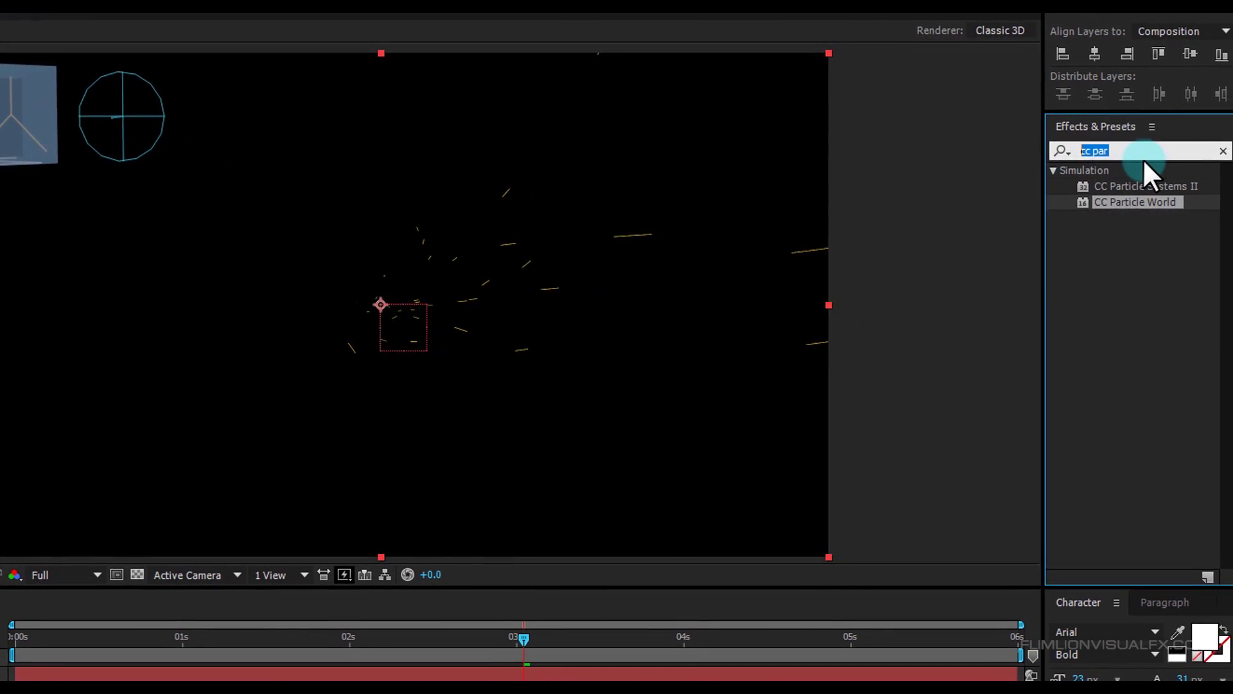
pyautogui.write('fill')
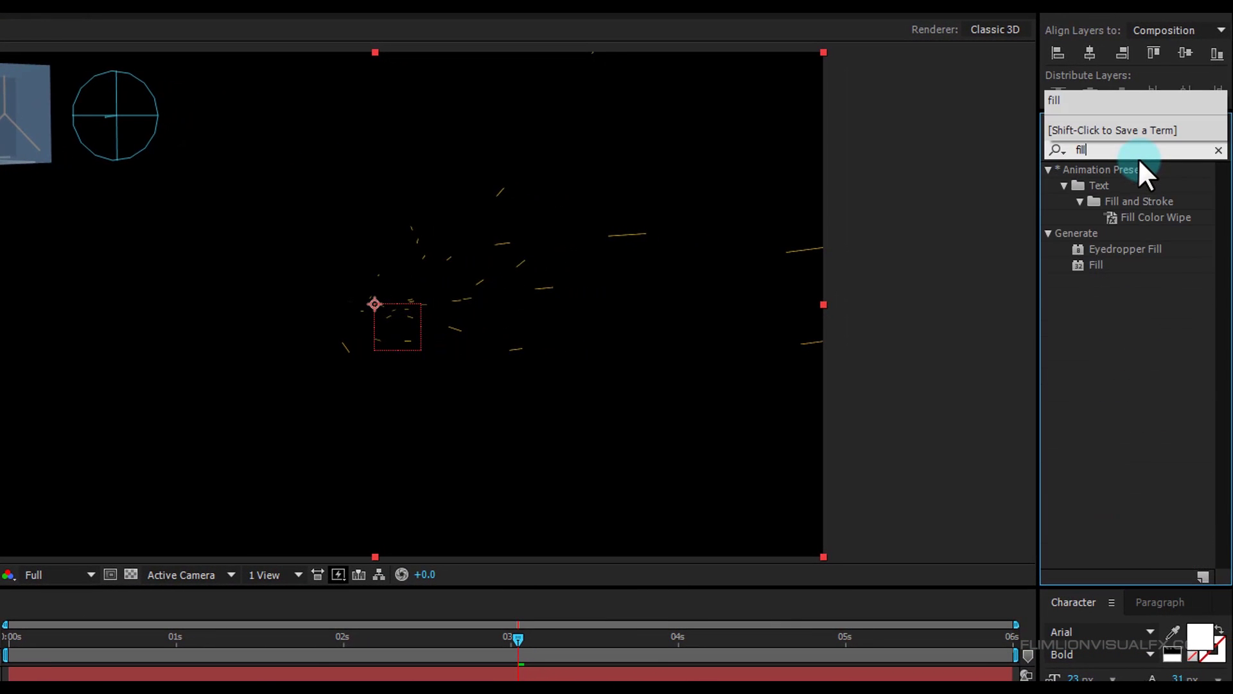
pyautogui.moveTo(1095, 264); pyautogui.dragTo(13, 510)
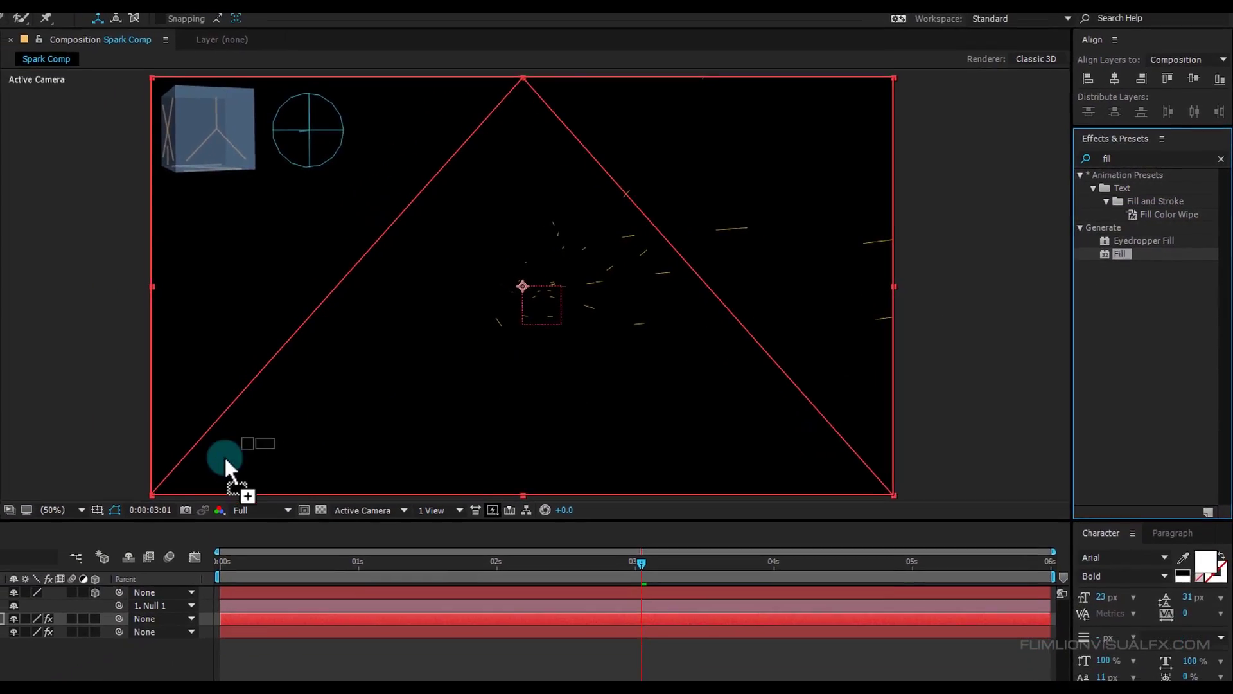
pyautogui.moveTo(225, 456); pyautogui.dragTo(127, 547)
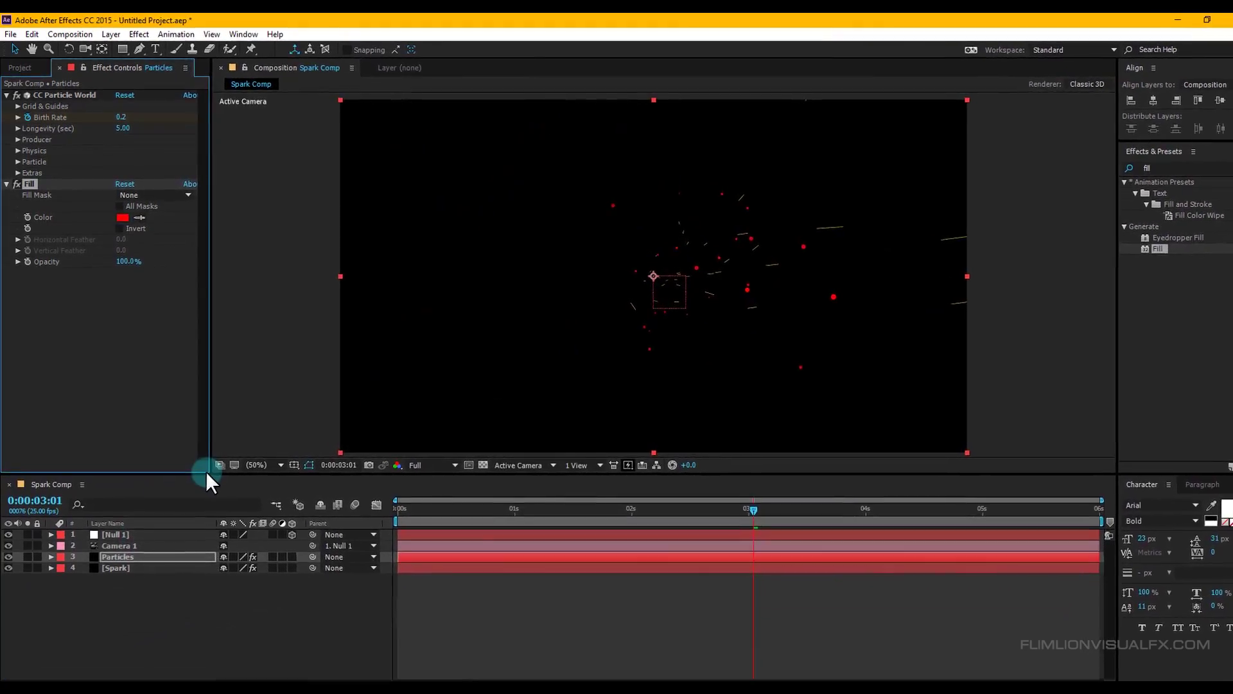
pyautogui.click(120, 214)
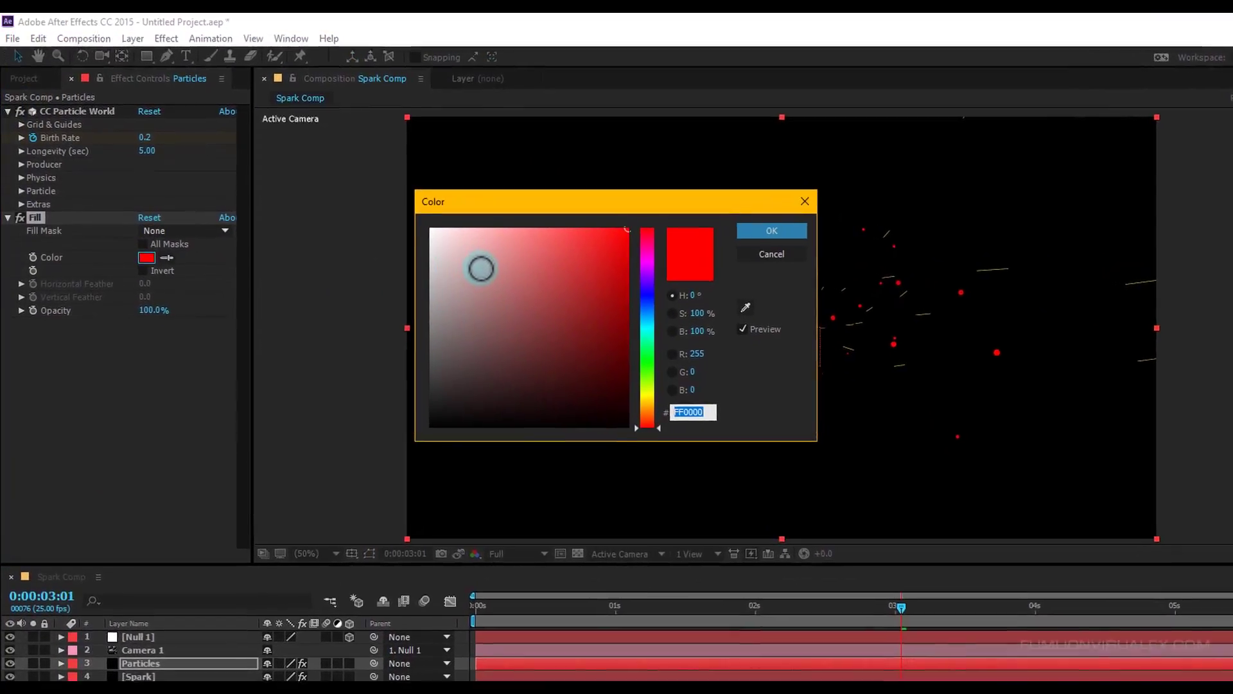
pyautogui.click(390, 208)
pyautogui.click(814, 245)
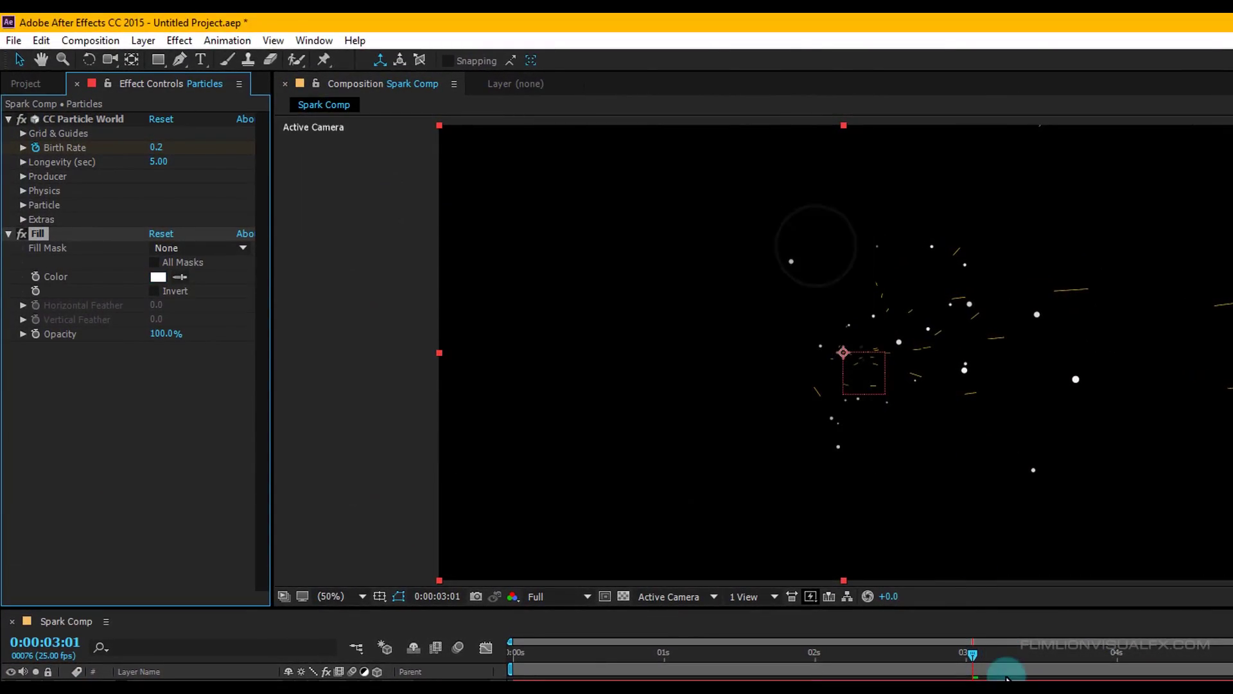
# Step: Shift the Particles layer about half a second earlier in the timeline and preview the particles
pyautogui.moveTo(1005, 649); pyautogui.dragTo(1128, 510)
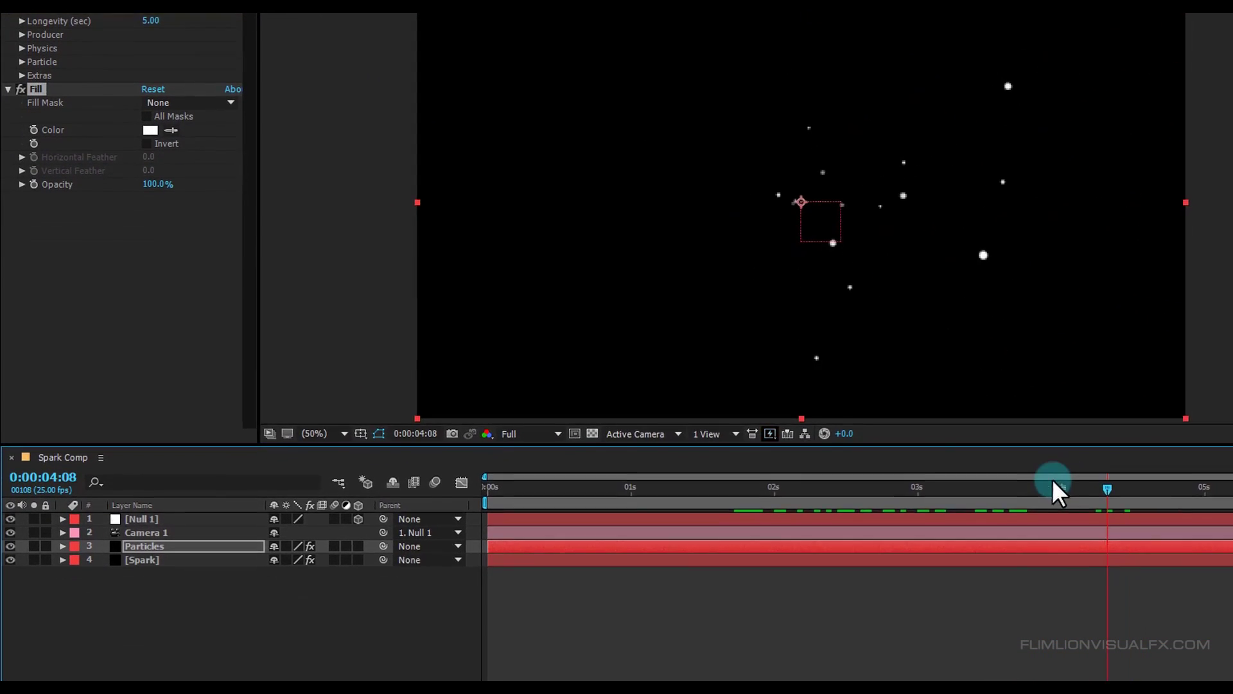
pyautogui.moveTo(1052, 480); pyautogui.dragTo(923, 495)
pyautogui.click(168, 516)
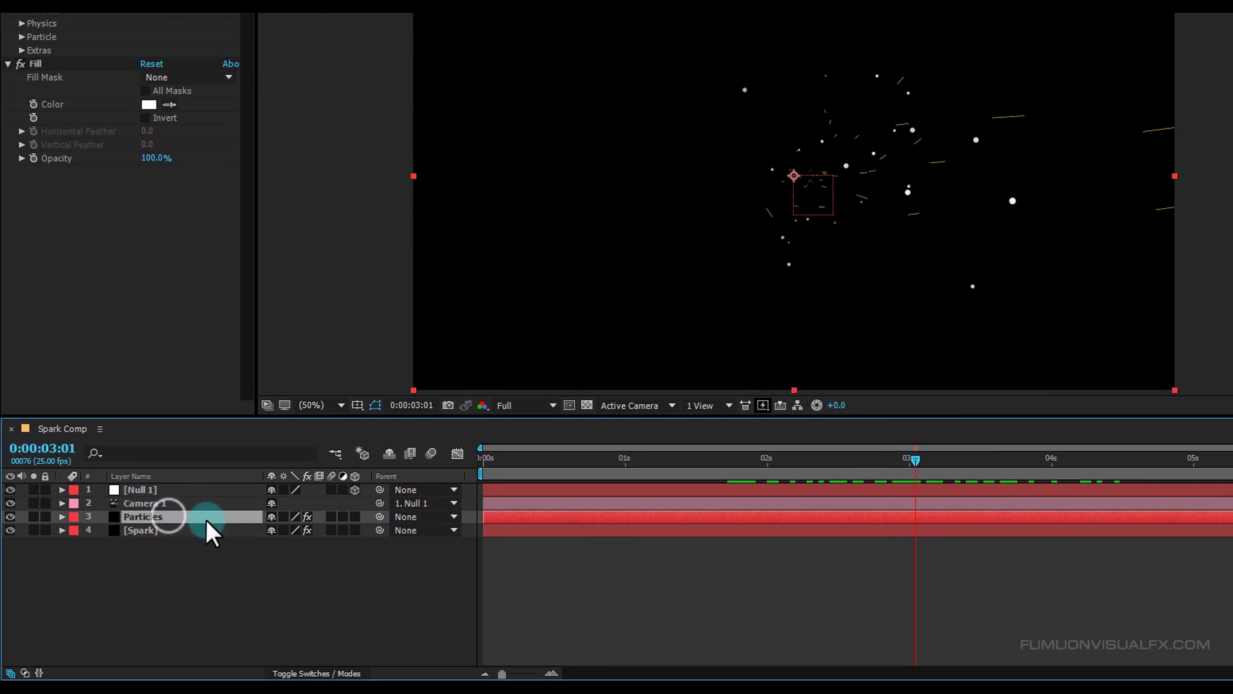
pyautogui.moveTo(617, 518); pyautogui.dragTo(528, 530)
pyautogui.click(908, 461)
pyautogui.moveTo(839, 477); pyautogui.dragTo(854, 500)
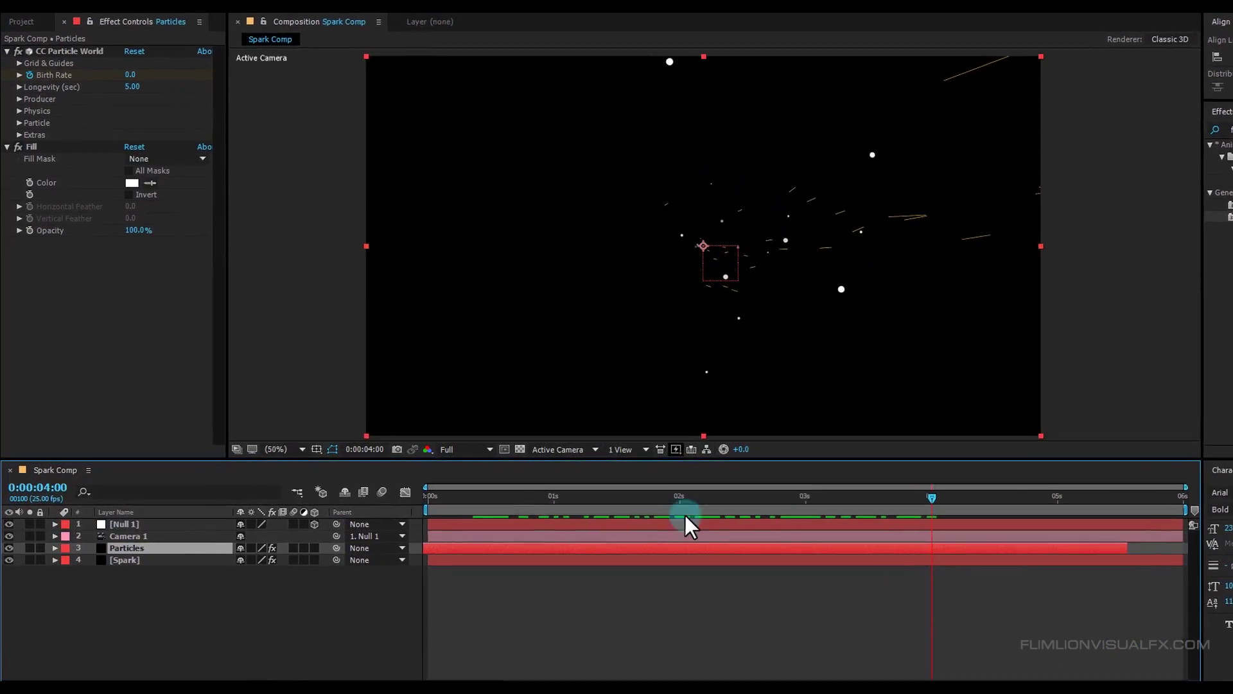
# Step: Pre-compose all four layers into a new composition named Spark, moving all attributes into it
pyautogui.moveTo(156, 611); pyautogui.dragTo(149, 523)
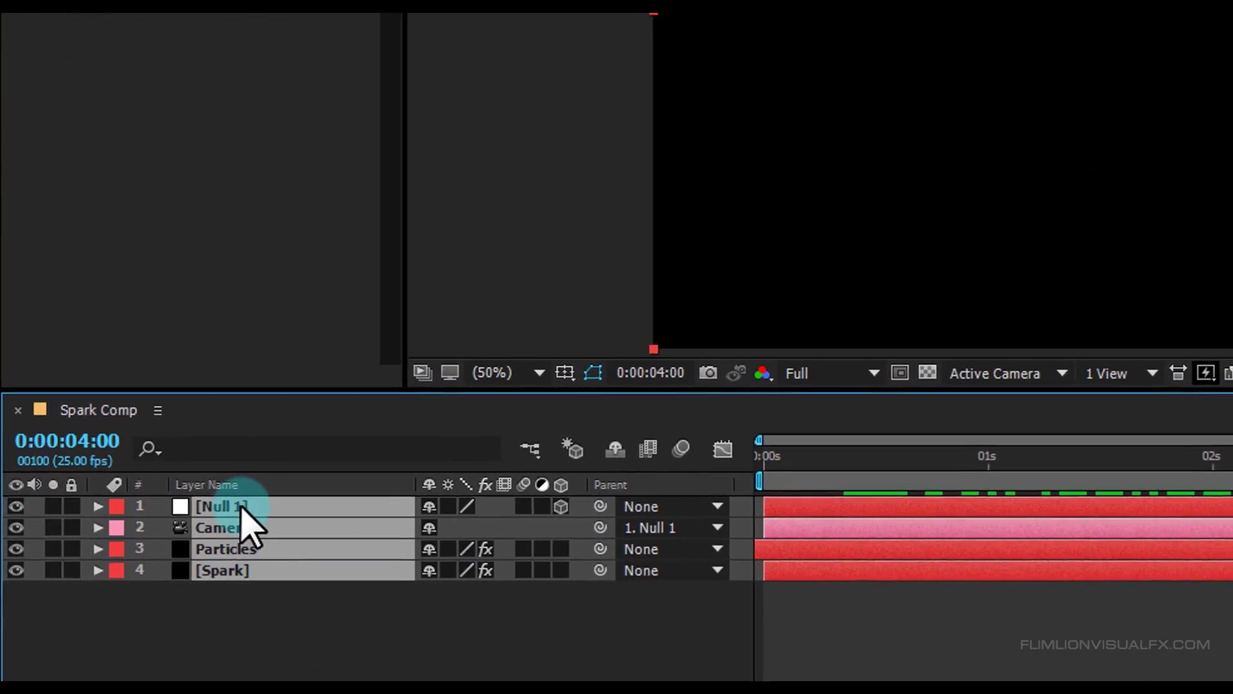
pyautogui.rightClick(243, 511)
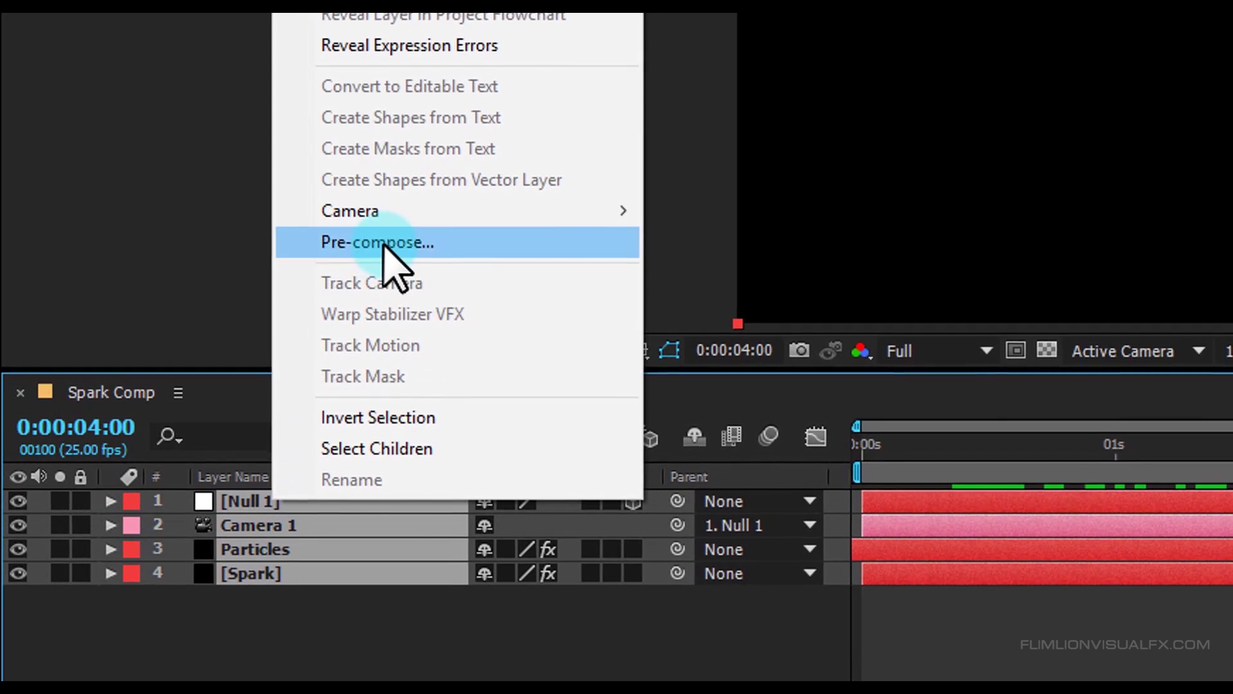
pyautogui.click(342, 281)
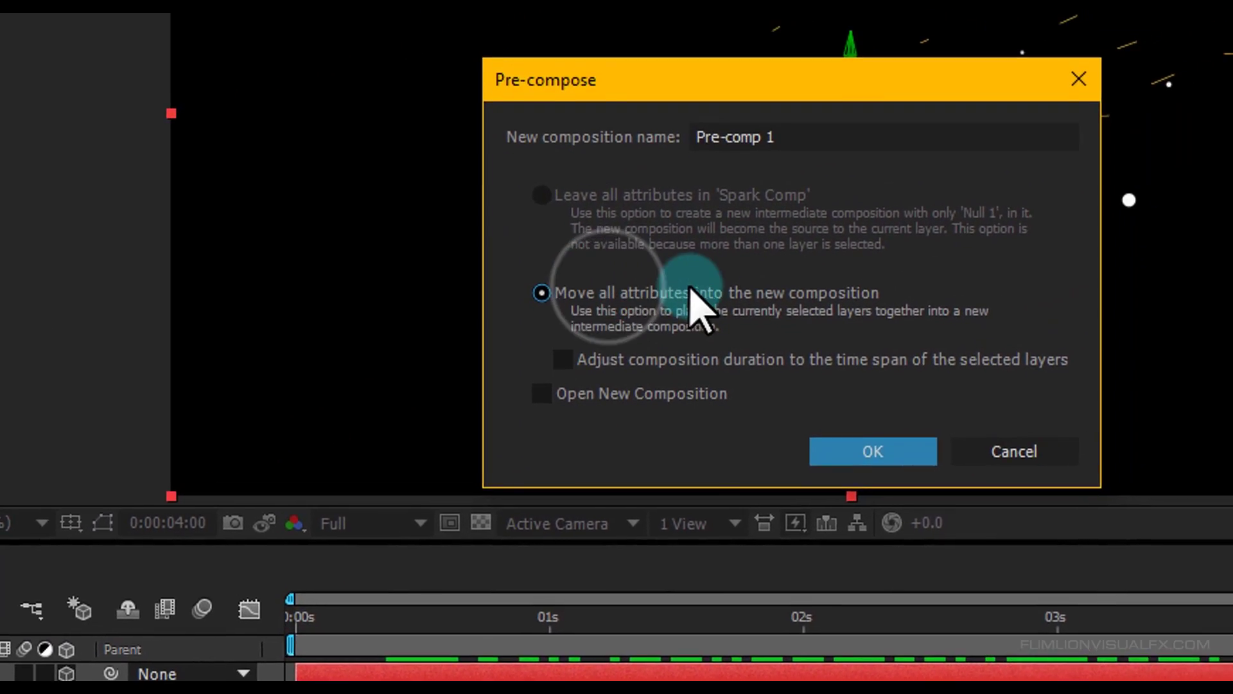
pyautogui.click(814, 139)
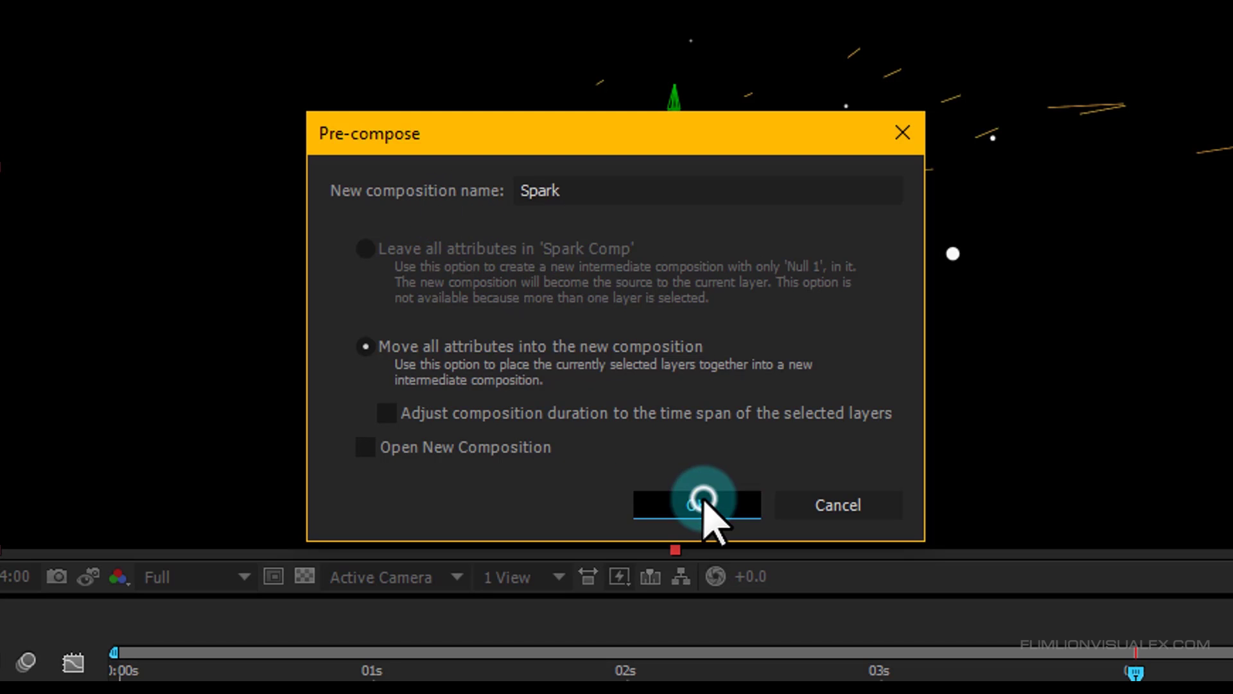
pyautogui.click(702, 504)
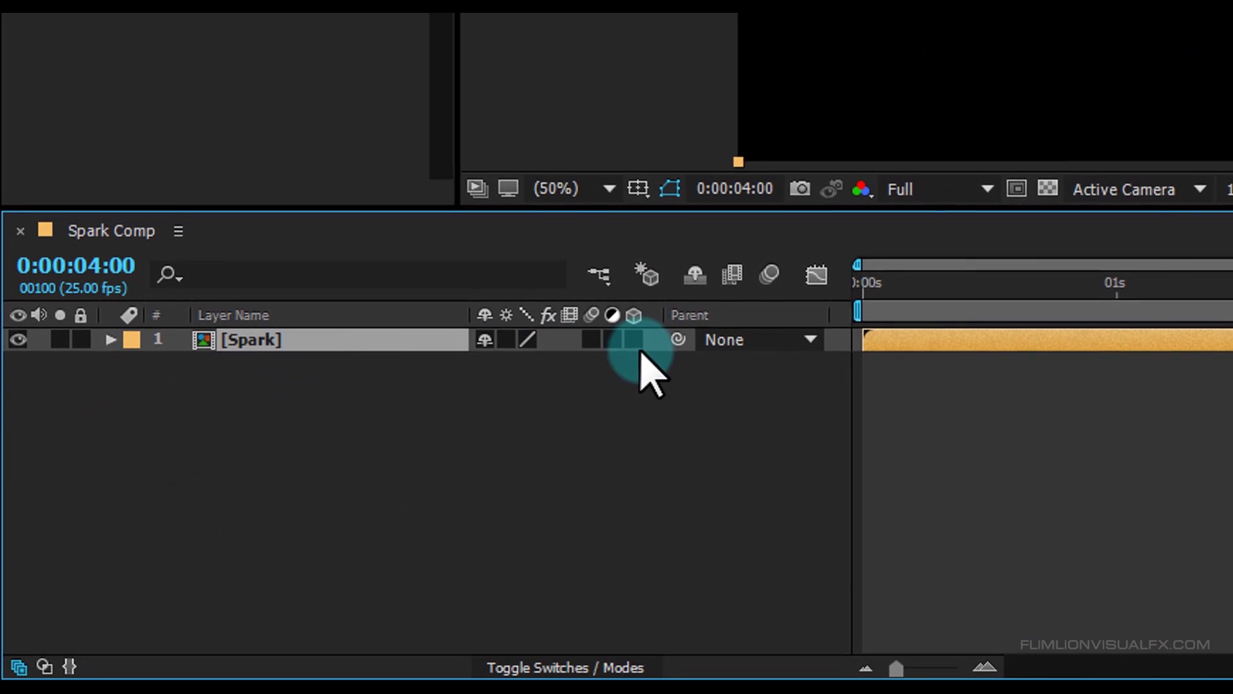
# Step: Make the Spark pre-comp a 3D layer and add a full-frame elliptical mask to it
pyautogui.click(635, 341)
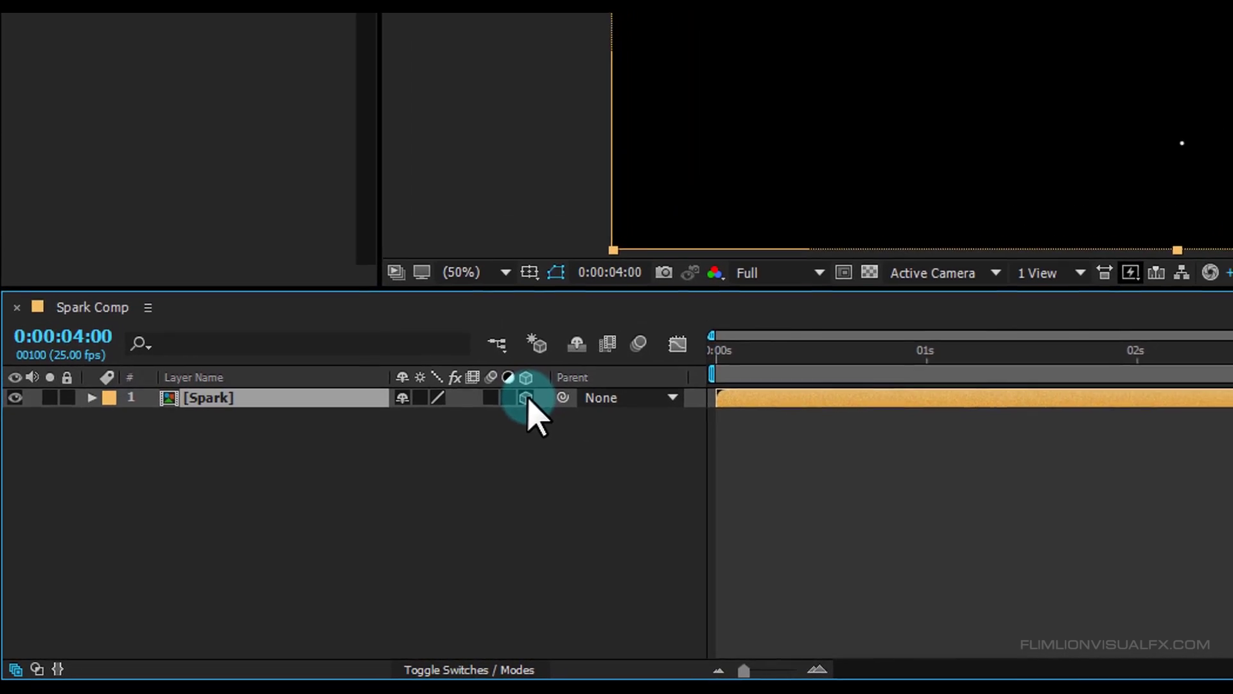
pyautogui.click(225, 398)
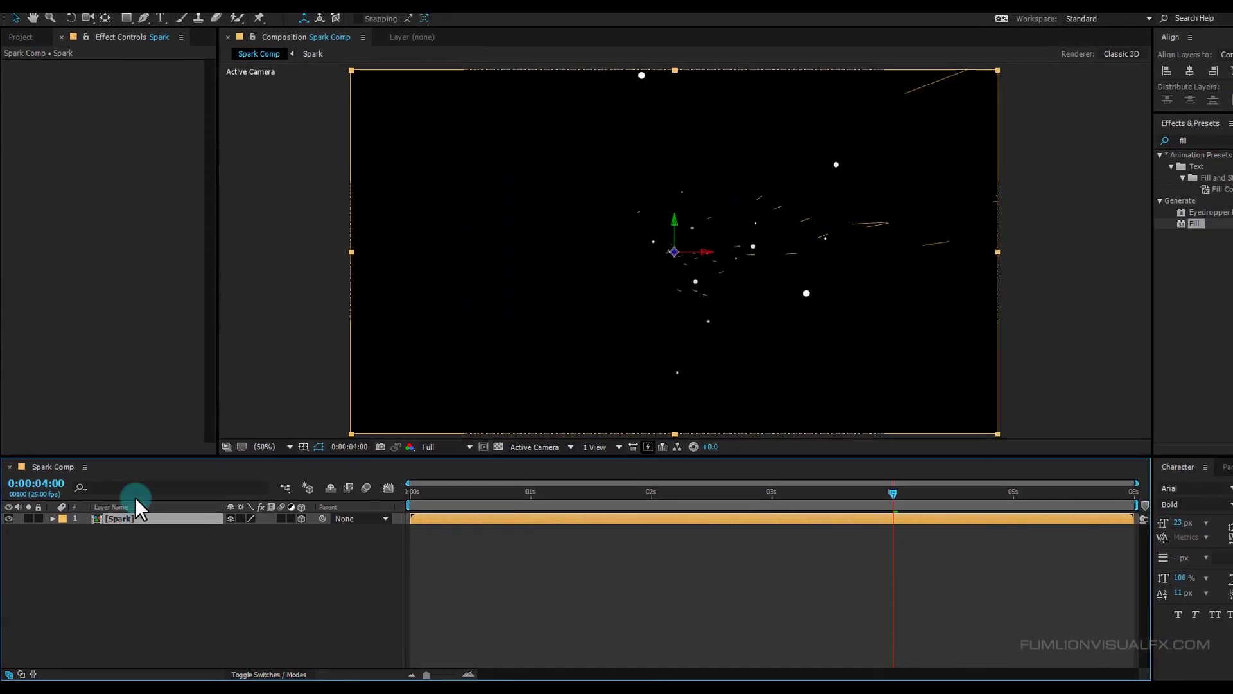
pyautogui.click(122, 49)
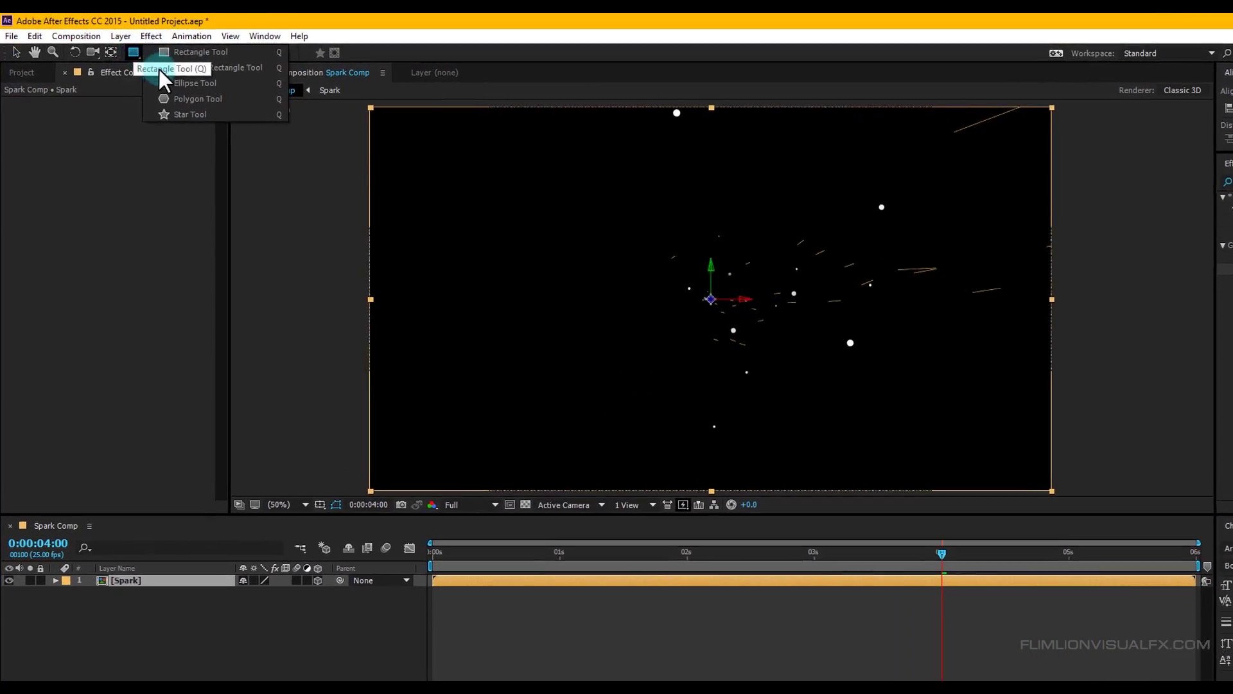
pyautogui.click(180, 78)
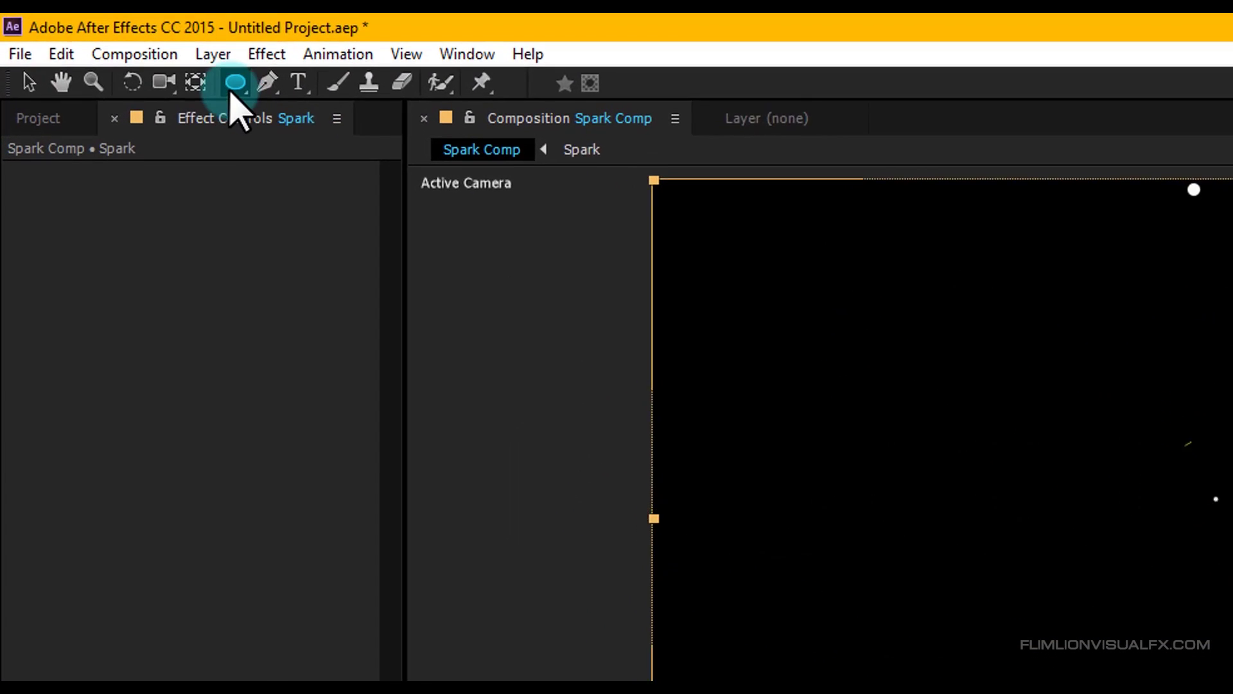
pyautogui.doubleClick(209, 75)
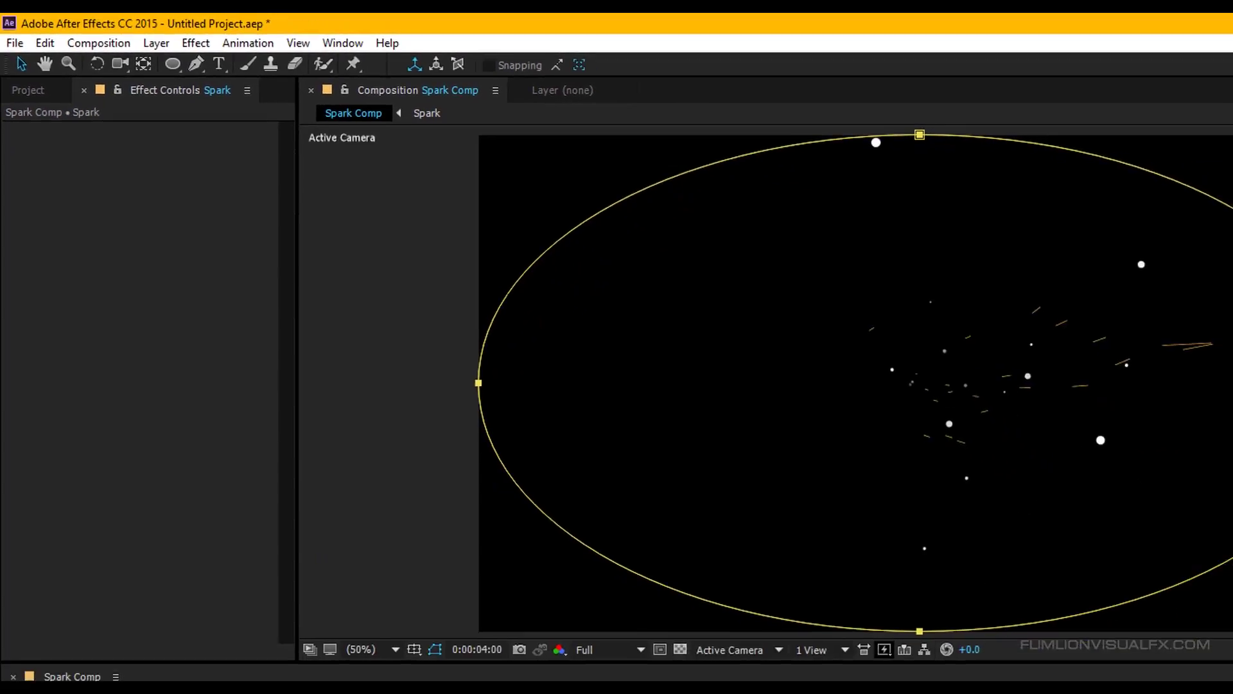
# Step: Keyframe Mask 1's full-size path at 0:00:00:08, and at 0:00:00:00 shrink the ellipse to a tiny oval around its centre
pyautogui.moveTo(759, 693); pyautogui.dragTo(729, 693)
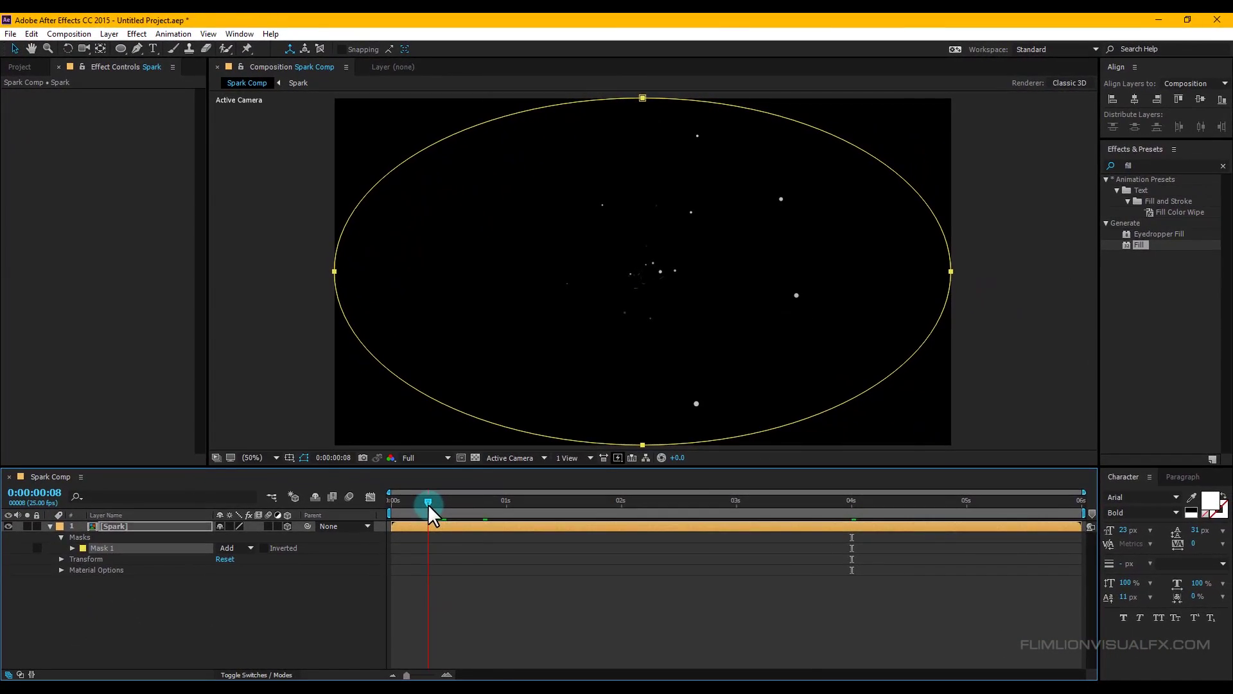
pyautogui.click(71, 552)
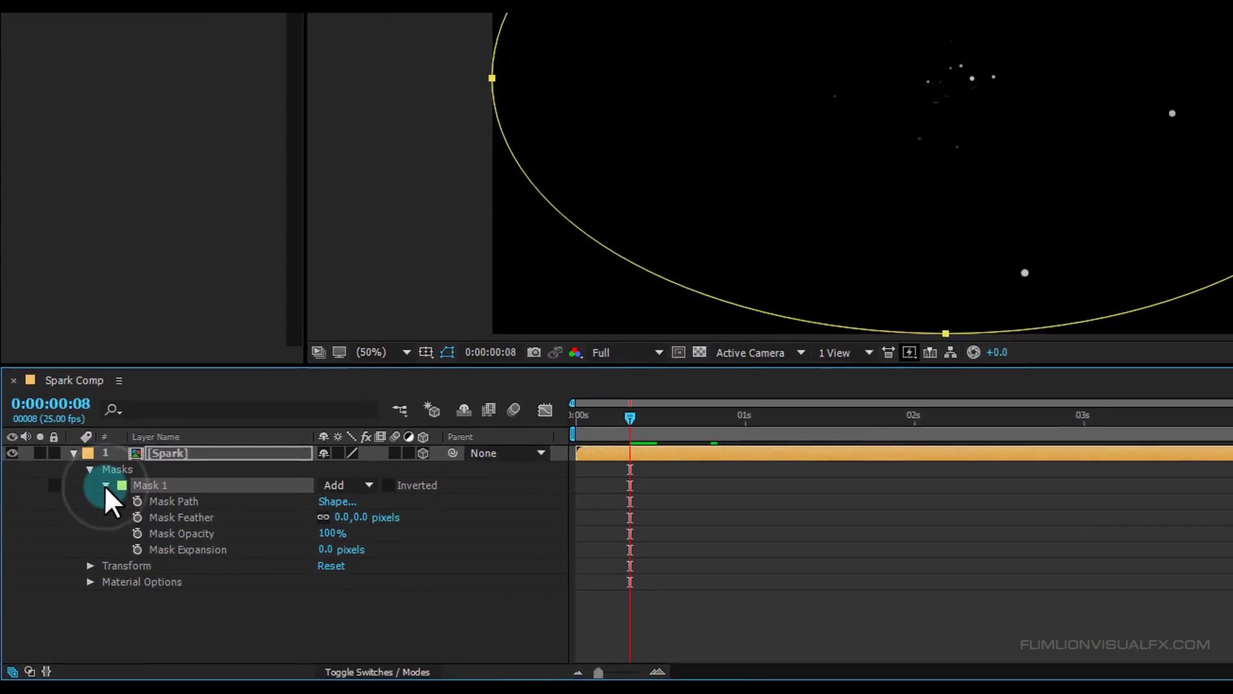
pyautogui.click(116, 528)
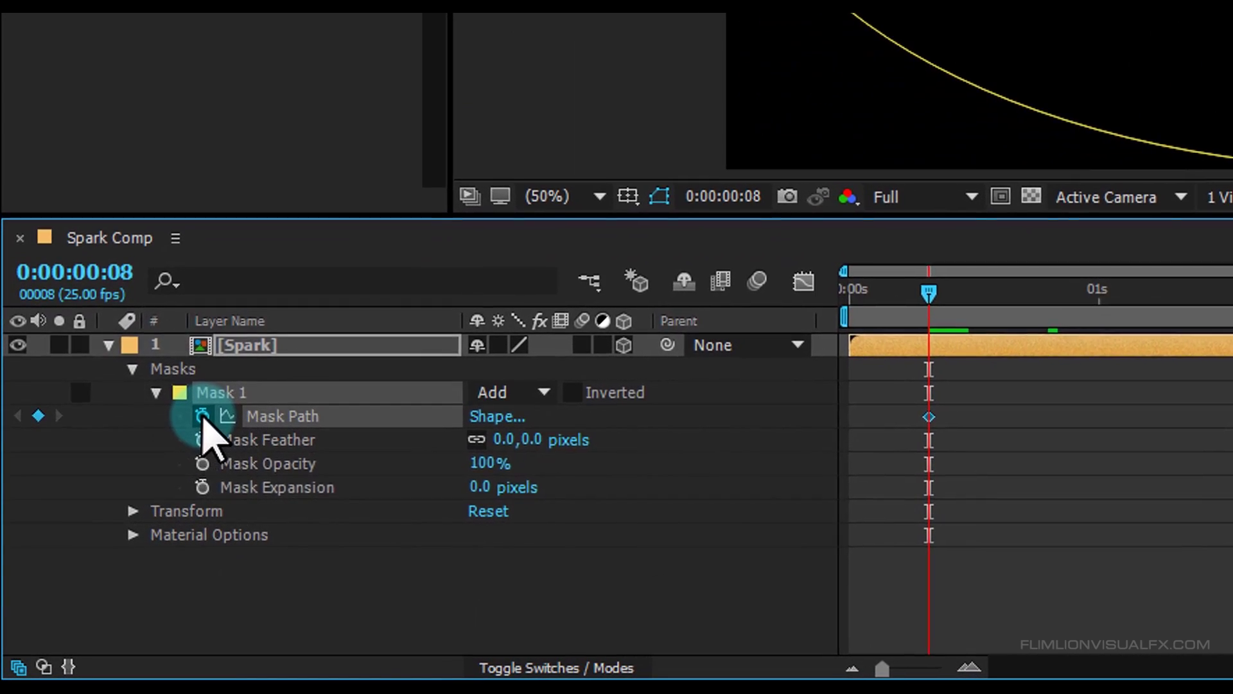
pyautogui.moveTo(888, 307); pyautogui.dragTo(785, 324)
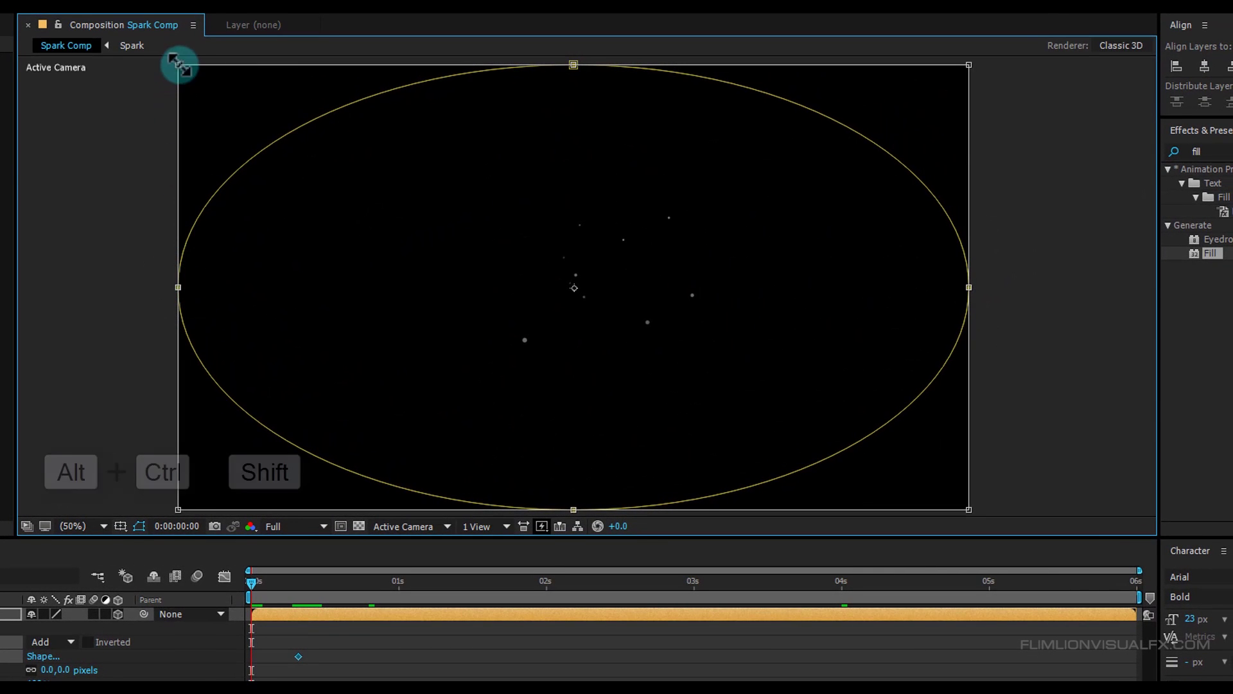
pyautogui.moveTo(456, 246); pyautogui.dragTo(527, 281)
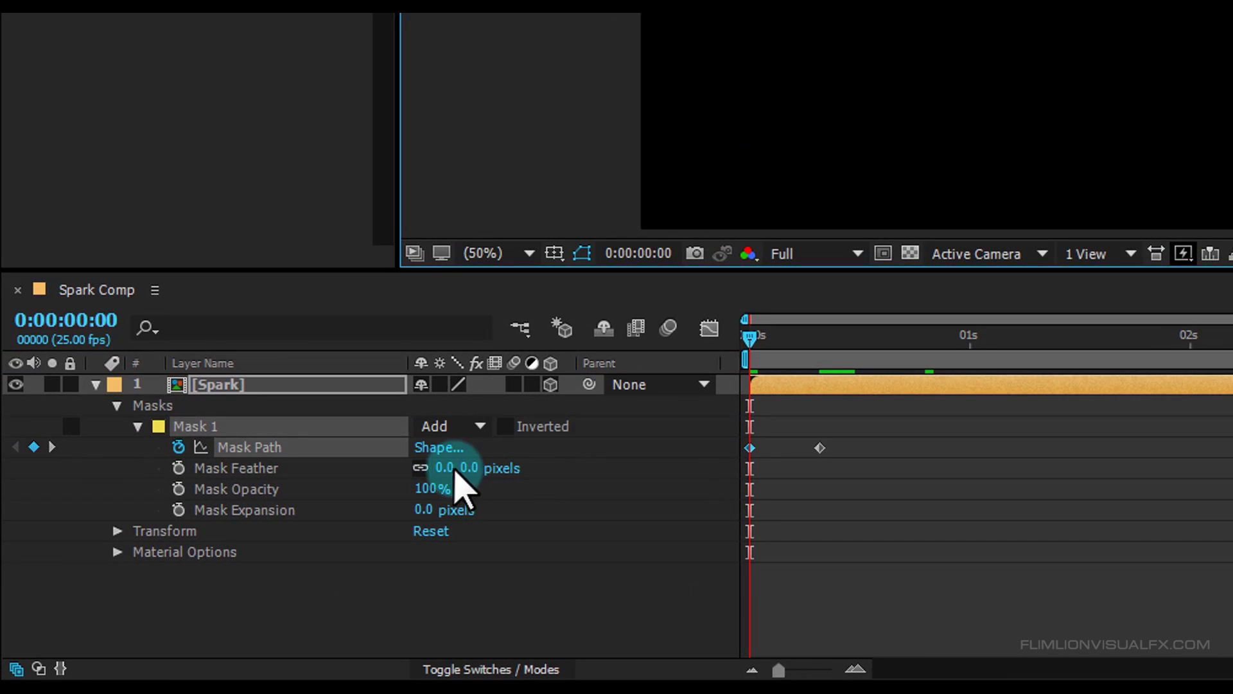
# Step: Set Mask 1's feather to 380 pixels and preview the mask's opening animation
pyautogui.write('380')
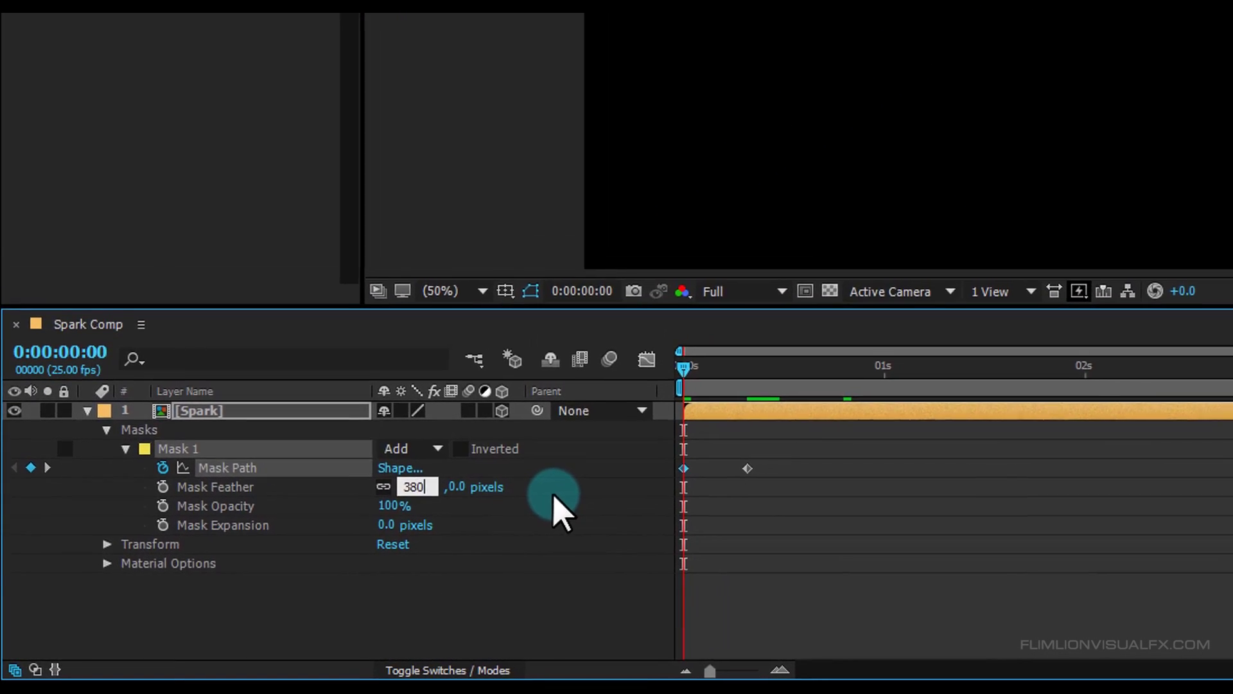
pyautogui.press('Return')
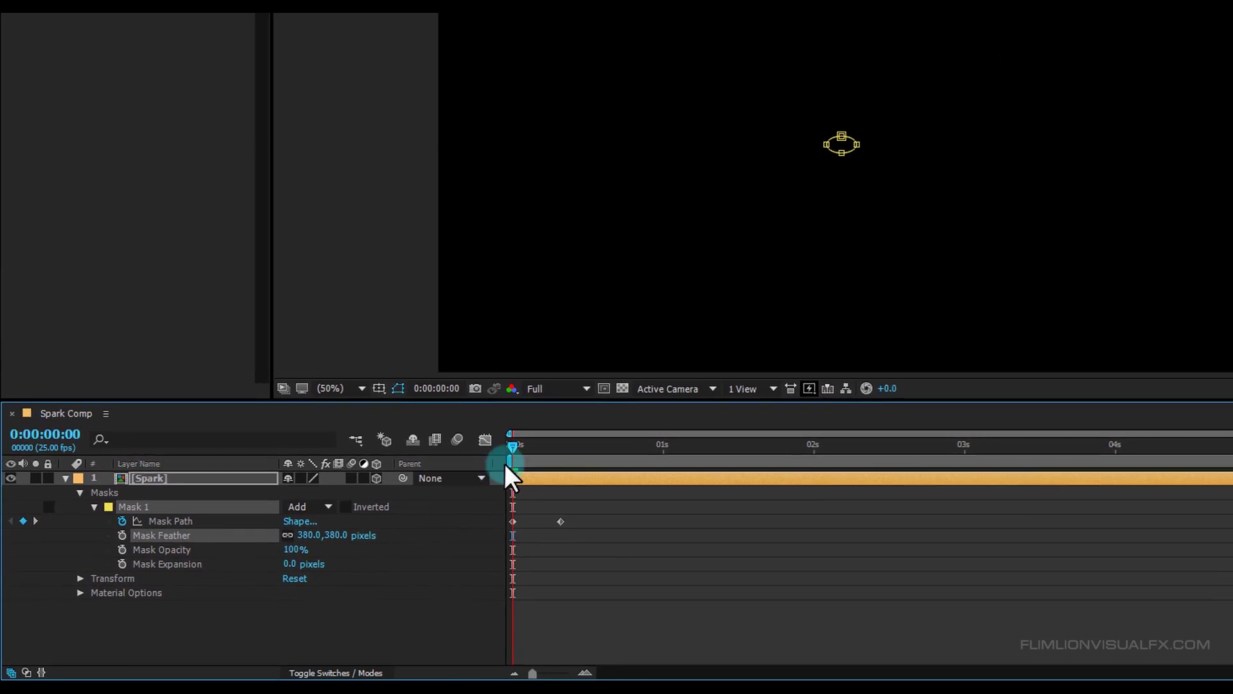
pyautogui.moveTo(505, 464); pyautogui.dragTo(524, 447)
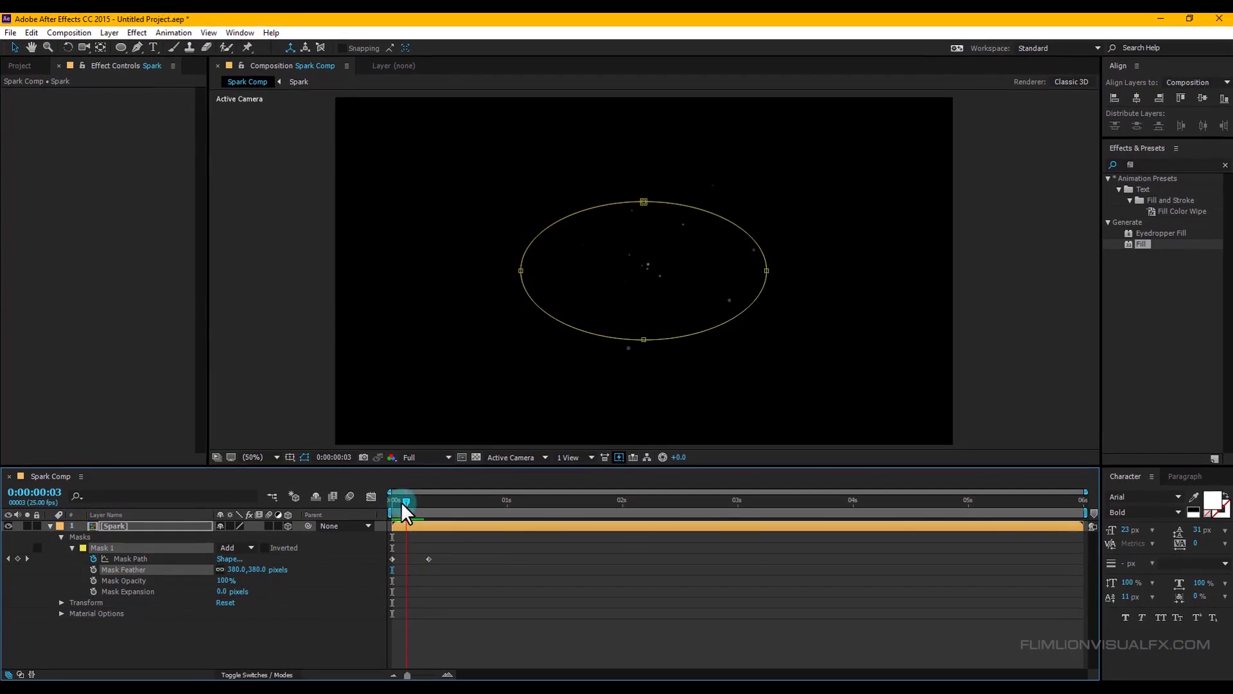
pyautogui.moveTo(401, 502); pyautogui.dragTo(437, 500)
pyautogui.moveTo(561, 502); pyautogui.dragTo(562, 514)
pyautogui.moveTo(389, 511); pyautogui.dragTo(437, 502)
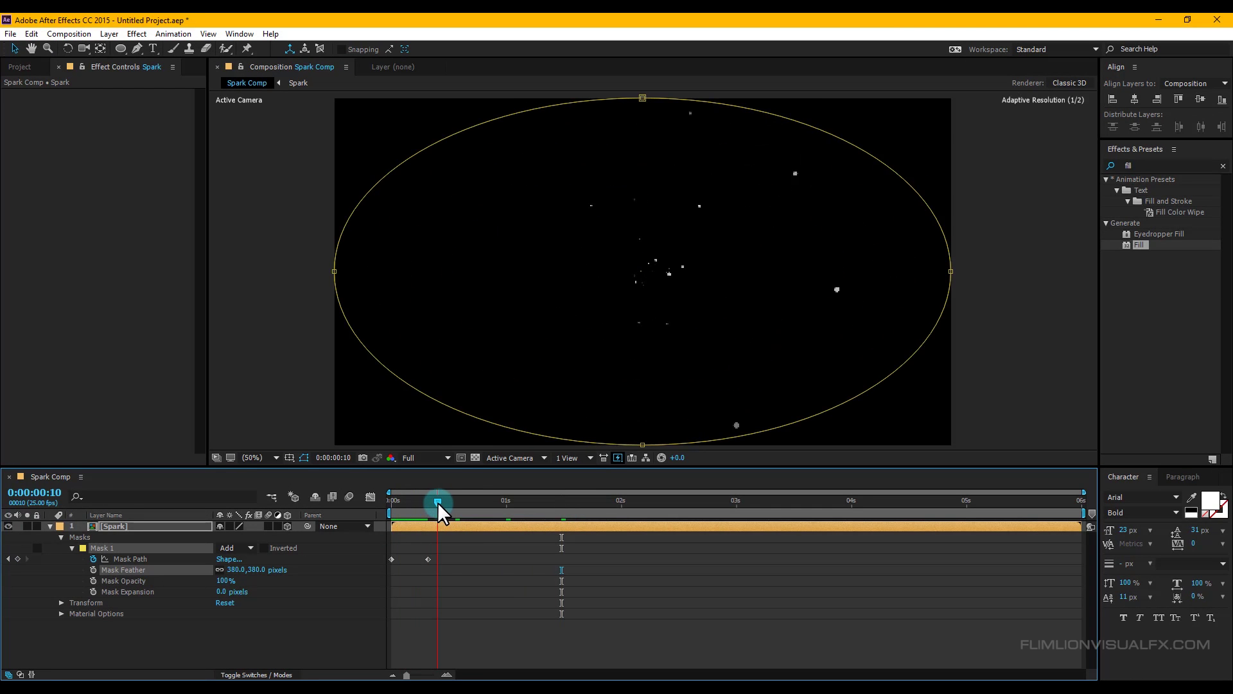
# Step: Collapse the Spark layer's properties and enable time remapping on the layer
pyautogui.click(51, 526)
pyautogui.click(121, 526)
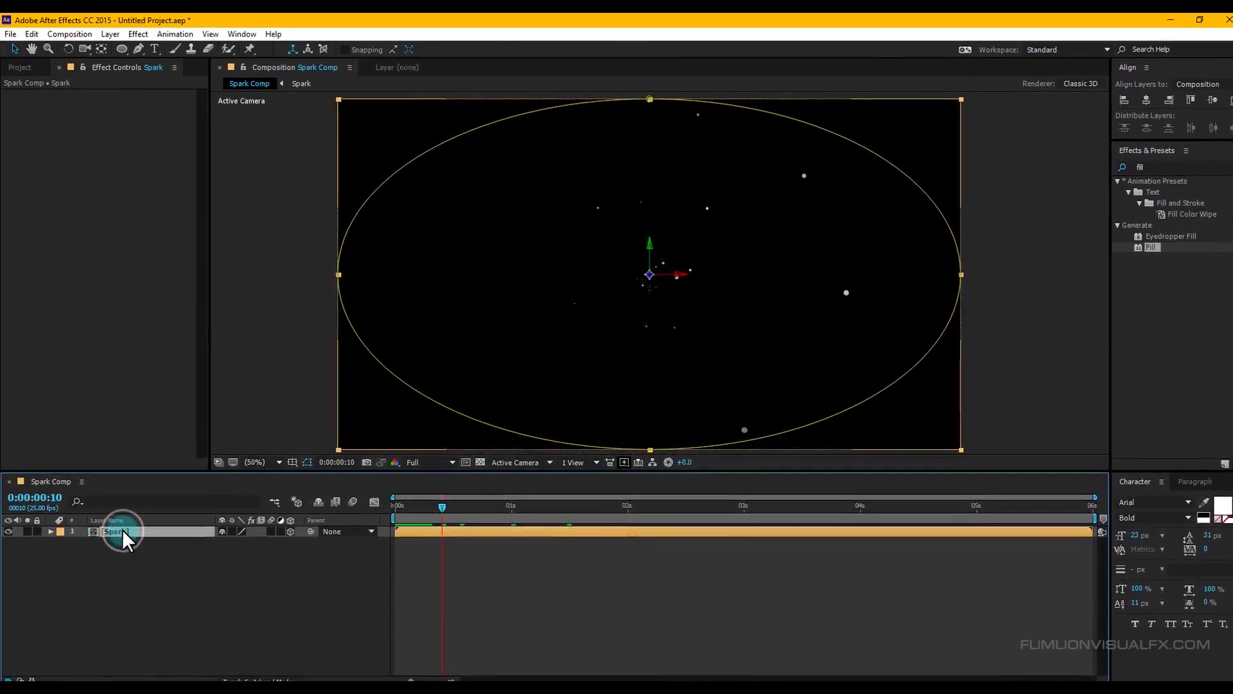
pyautogui.rightClick(122, 529)
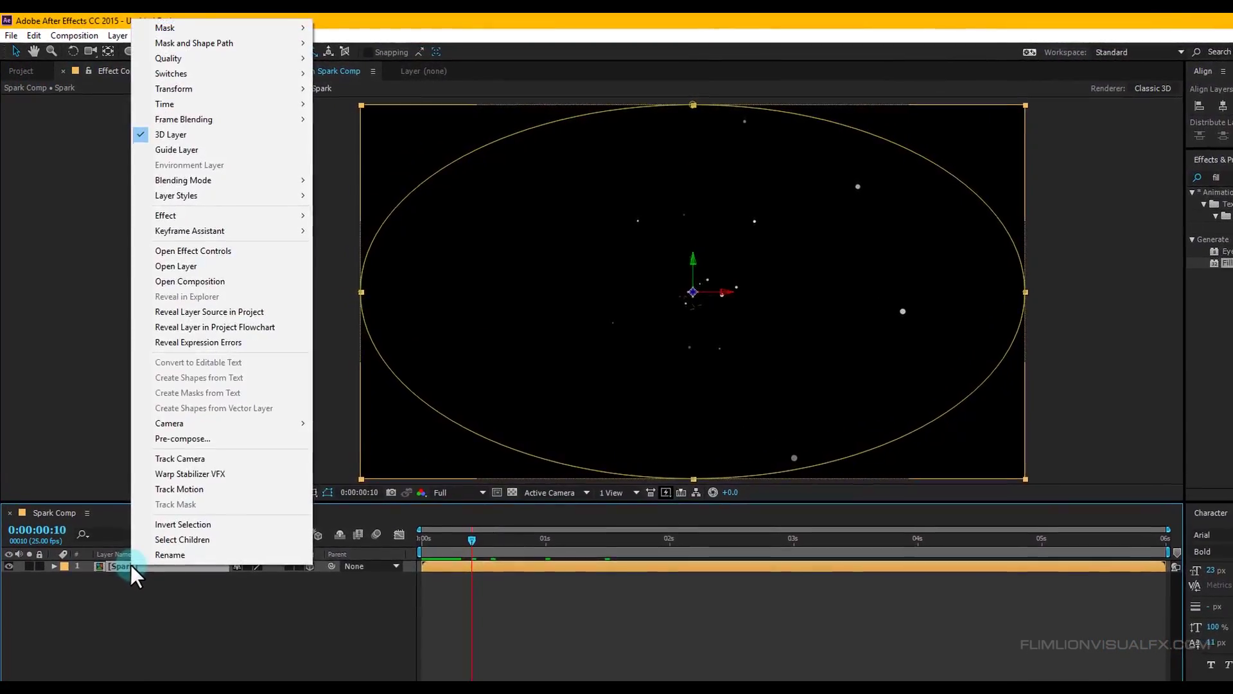
pyautogui.moveTo(197, 104)
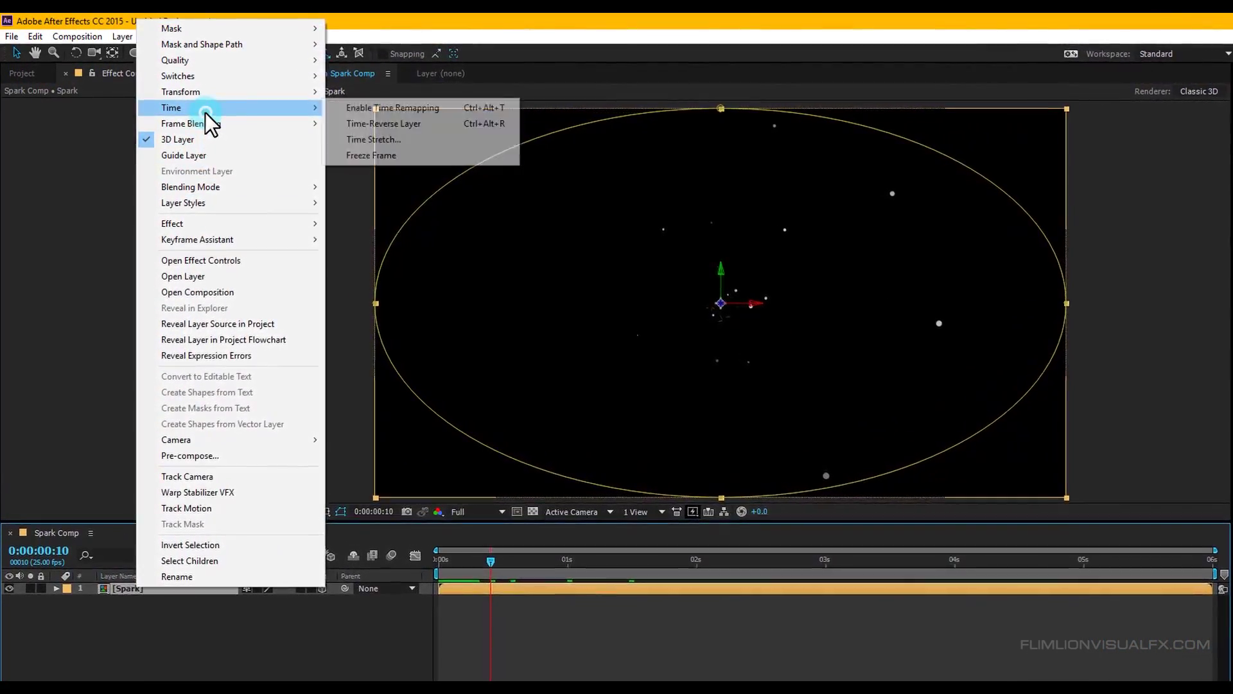
pyautogui.click(371, 109)
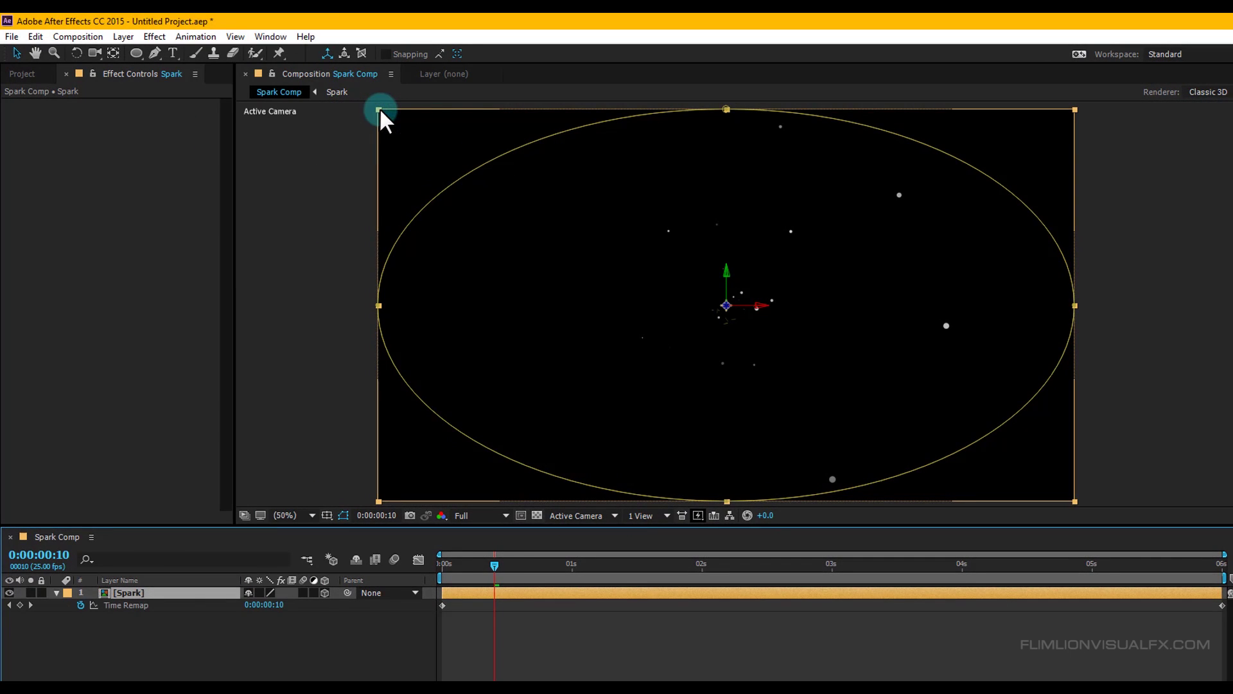
# Step: Move the Spark layer's final Time Remap keyframe to 0:00:03:00 and preview the faster animation
pyautogui.moveTo(493, 564); pyautogui.dragTo(834, 581)
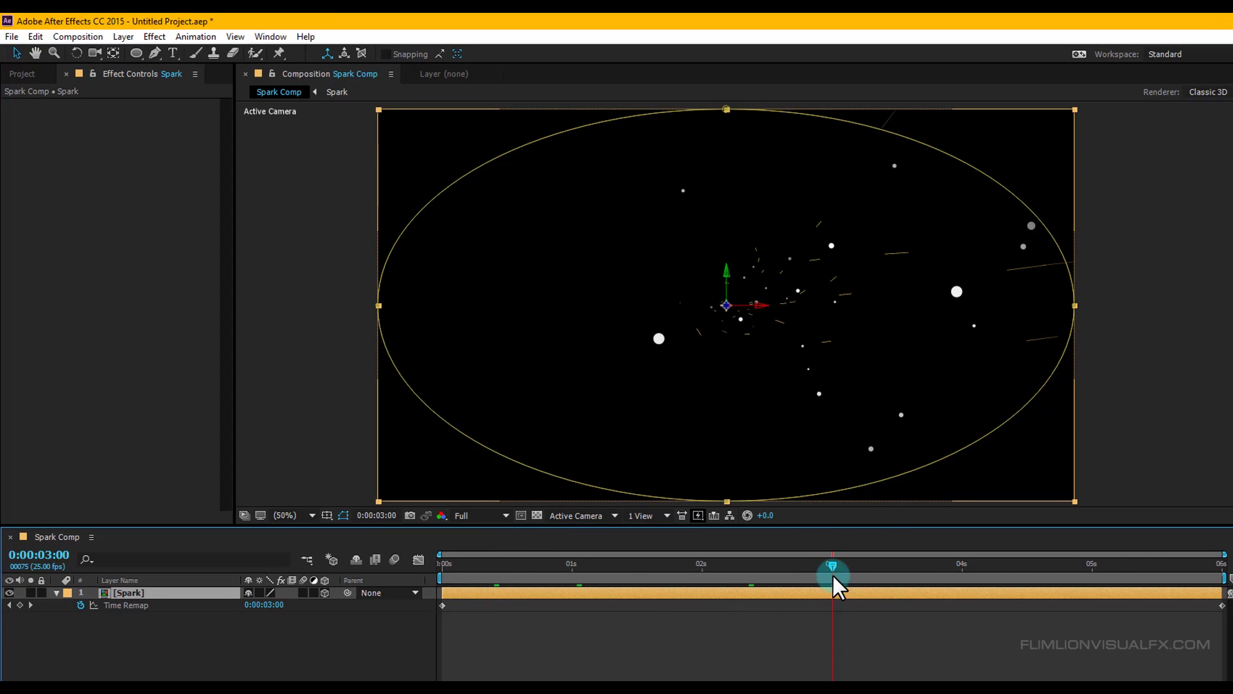
pyautogui.click(1227, 617)
pyautogui.click(1221, 609)
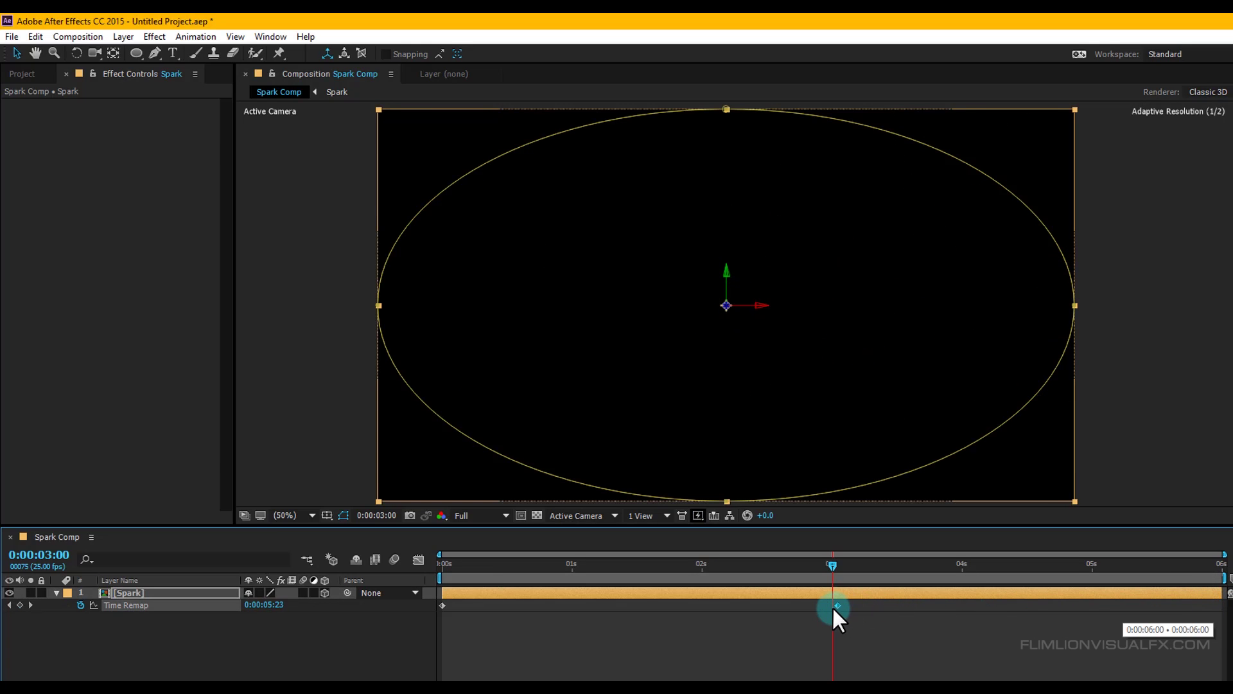
pyautogui.moveTo(831, 606); pyautogui.dragTo(751, 575)
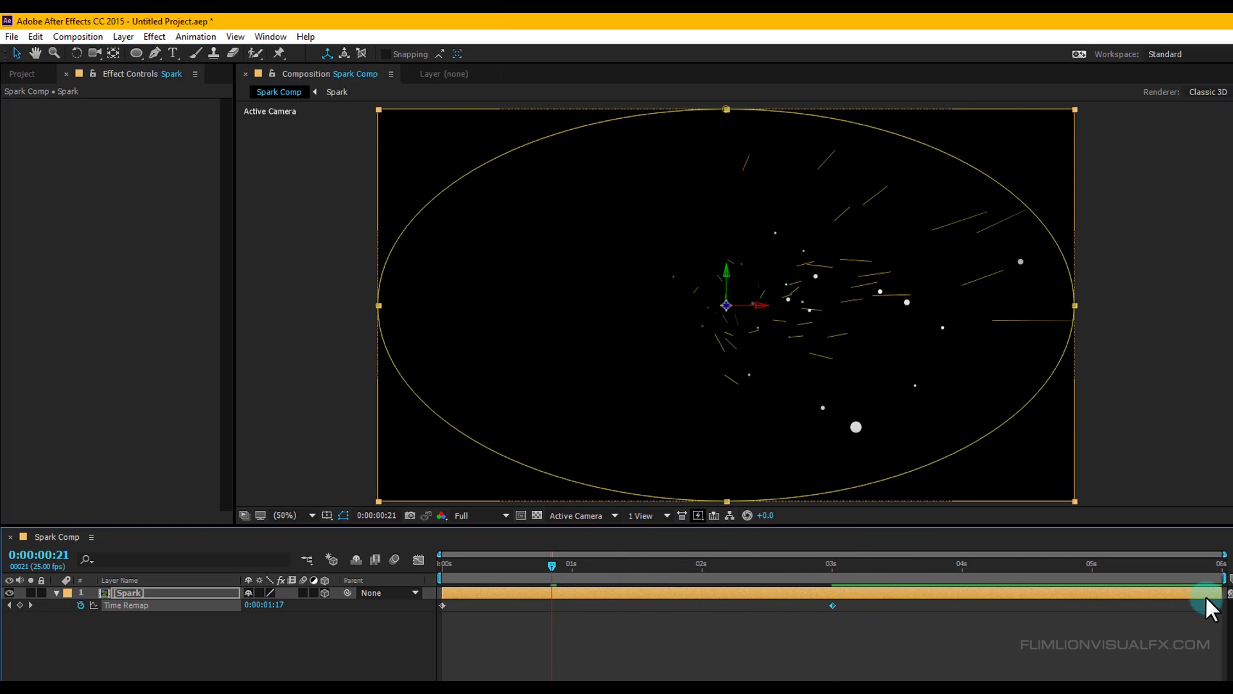
# Step: Trim the end of the Spark layer to just past its 0:00:03:00 Time Remap keyframe and collapse its properties
pyautogui.moveTo(1084, 608); pyautogui.dragTo(956, 606)
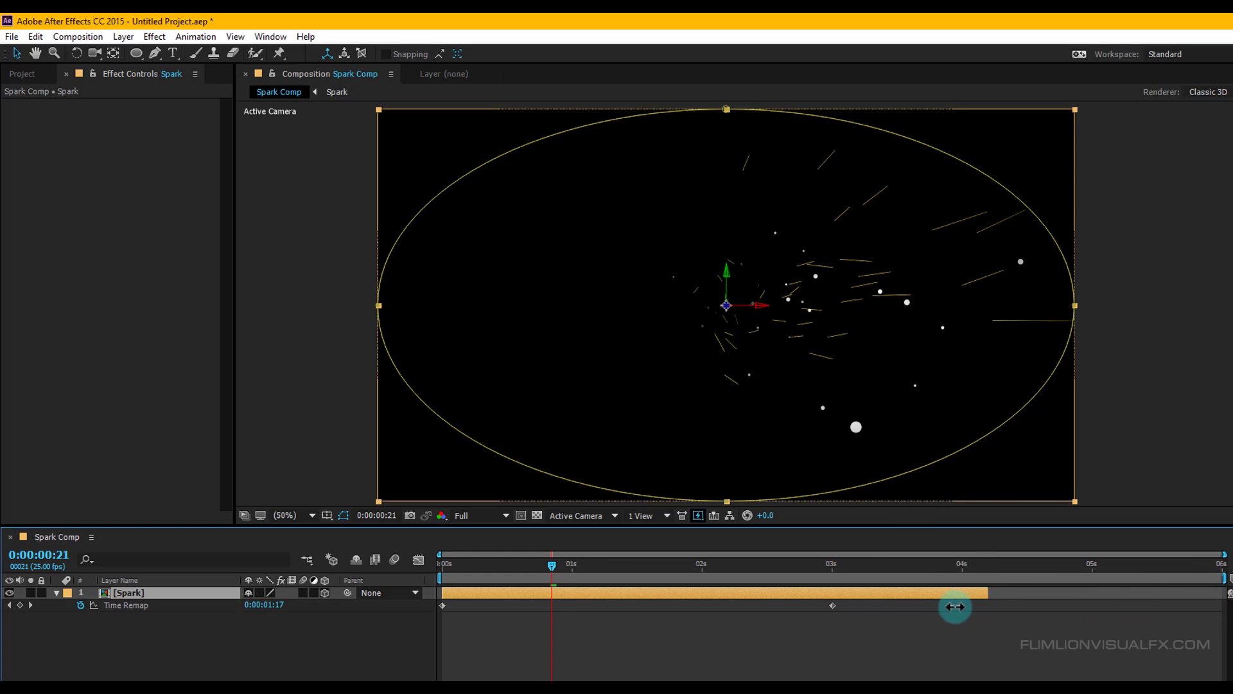
pyautogui.moveTo(857, 604); pyautogui.dragTo(847, 603)
pyautogui.moveTo(950, 554); pyautogui.dragTo(949, 554)
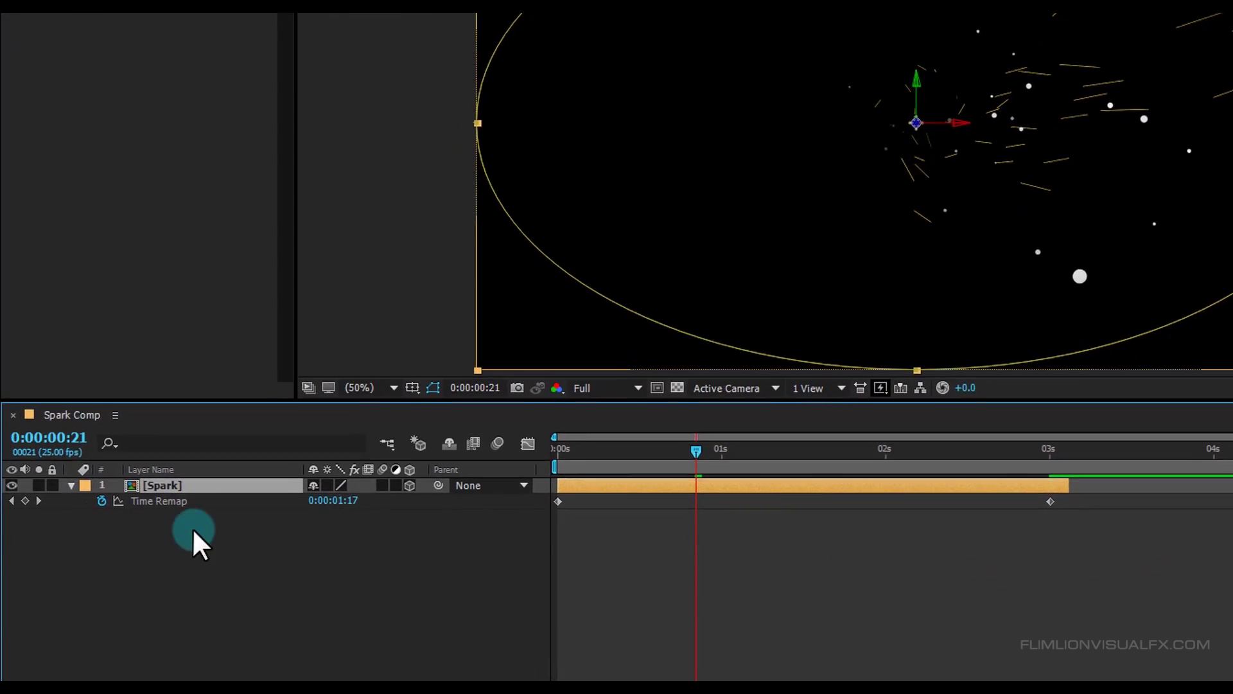
pyautogui.click(76, 450)
# Step: Scale the Spark layer to 48% on all axes and collapse its properties
pyautogui.click(176, 449)
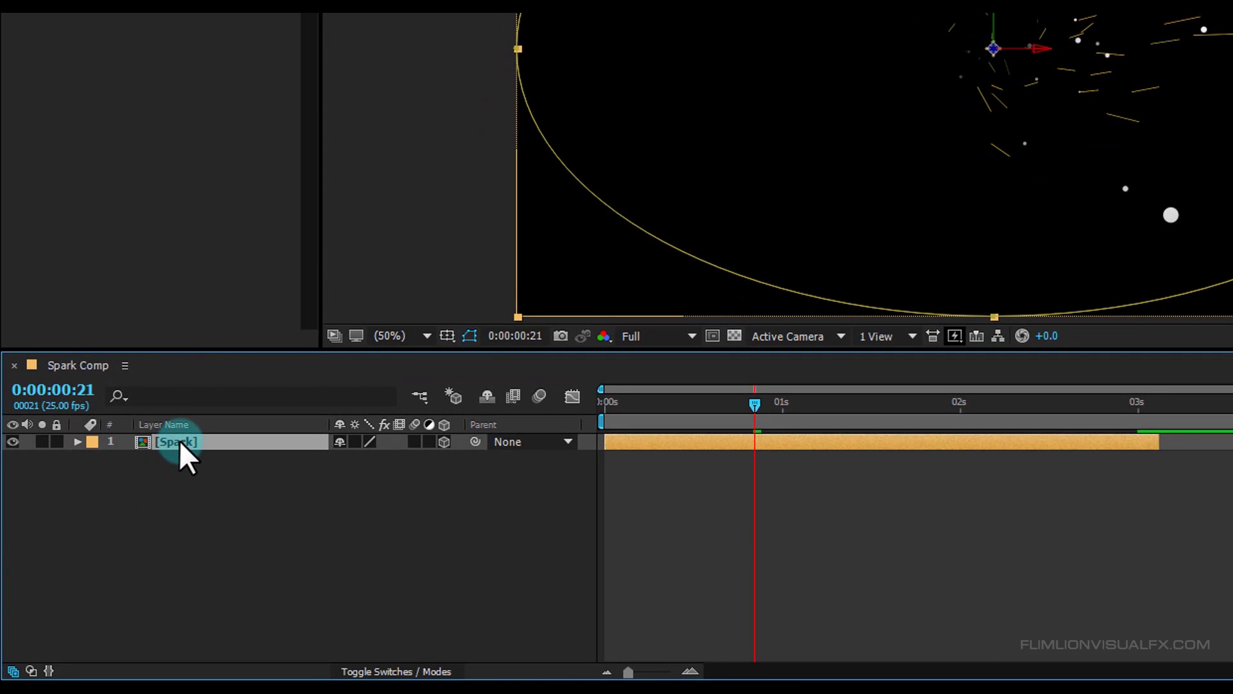
pyautogui.press('s')
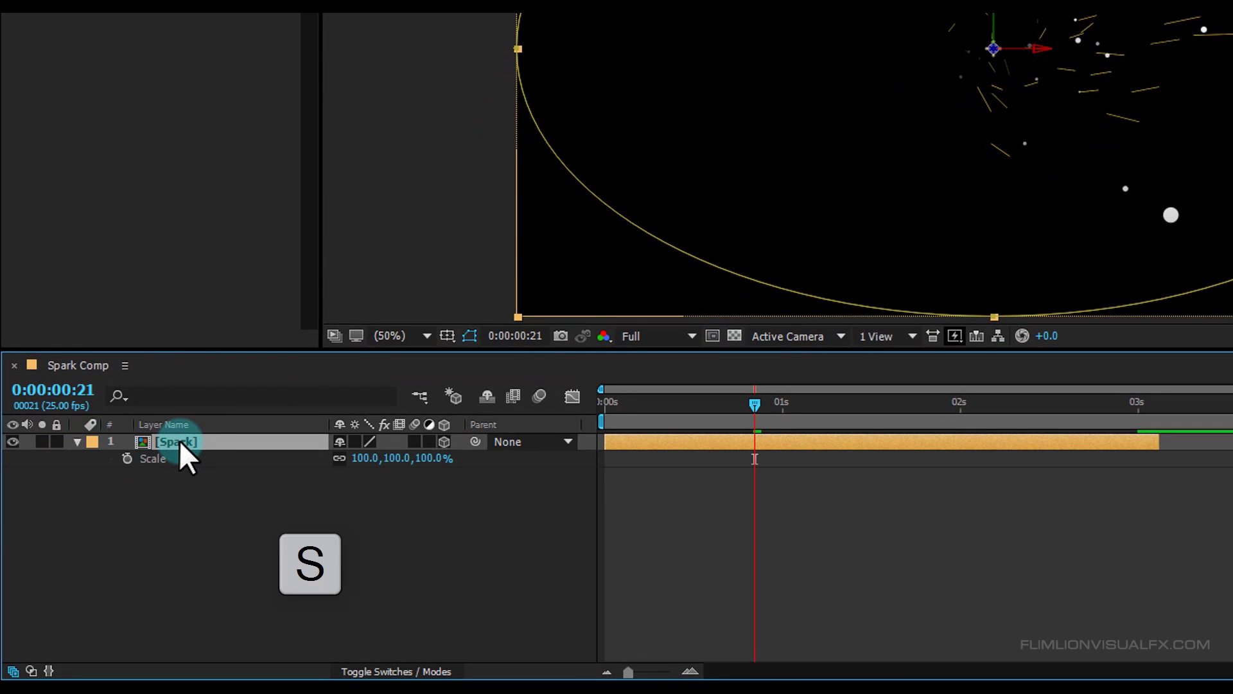
pyautogui.click(363, 458)
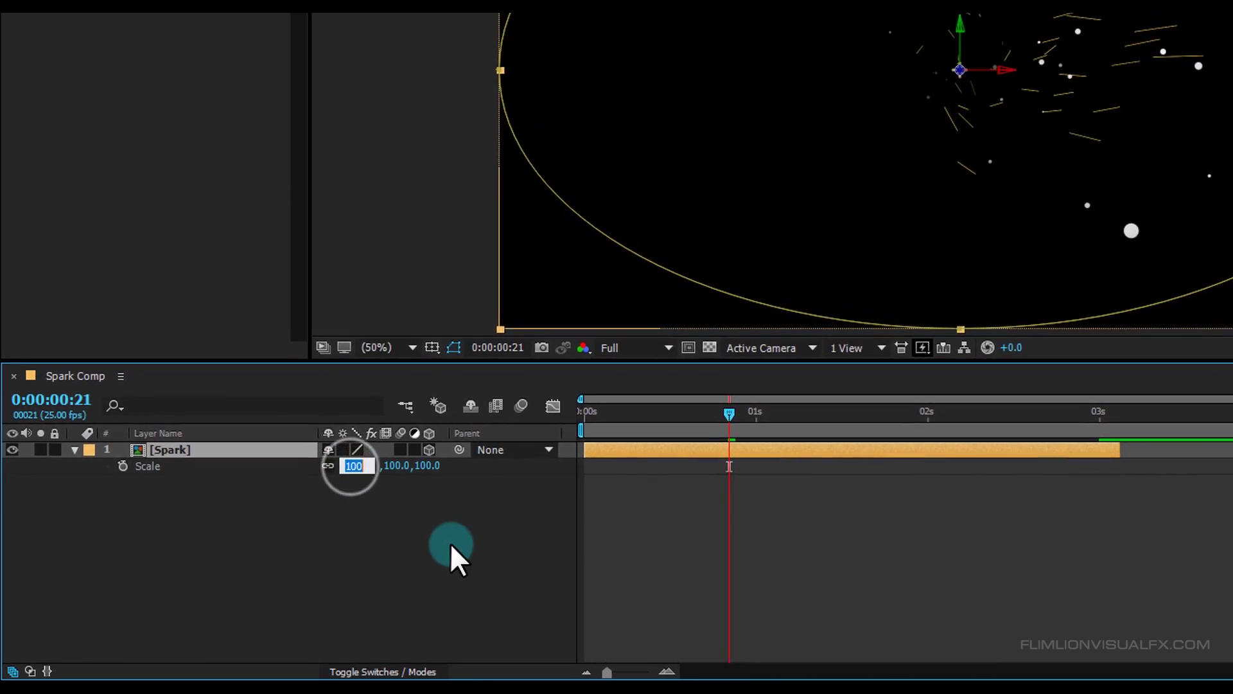
pyautogui.write('48')
pyautogui.press('Return')
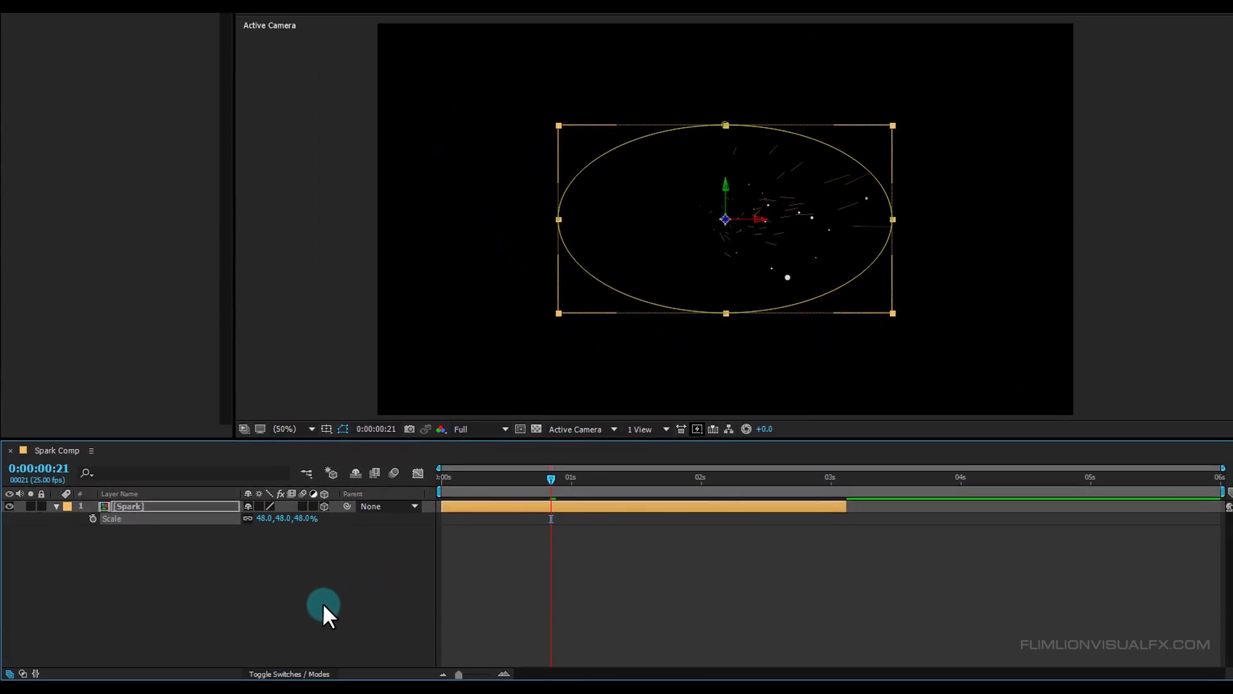
pyautogui.click(250, 618)
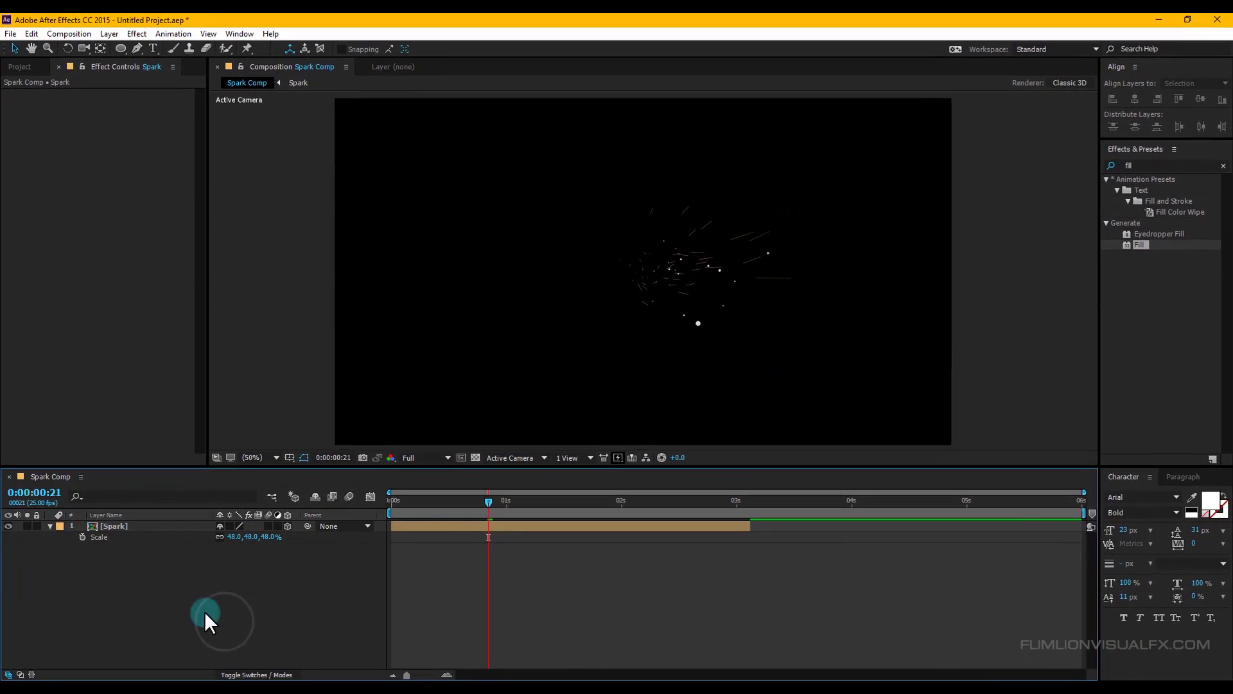
pyautogui.click(48, 527)
# Step: Apply the Fill effect to the Spark layer and set its colour to orange FF8400
pyautogui.click(112, 526)
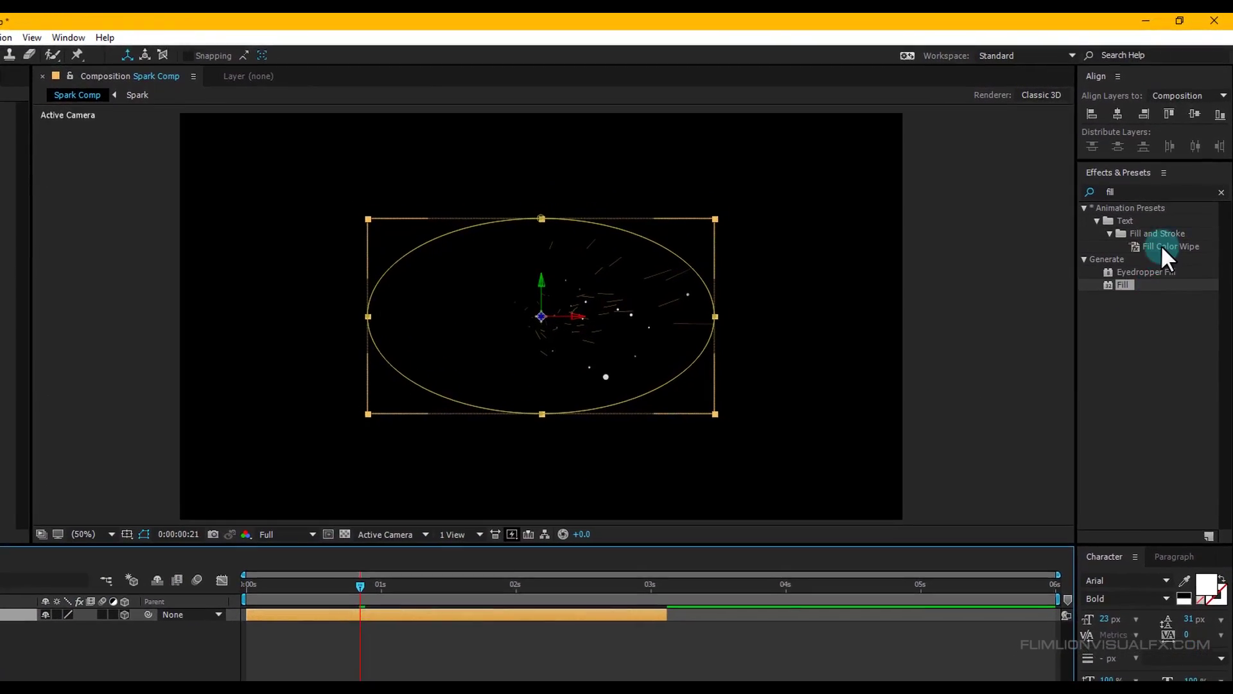
pyautogui.click(1131, 191)
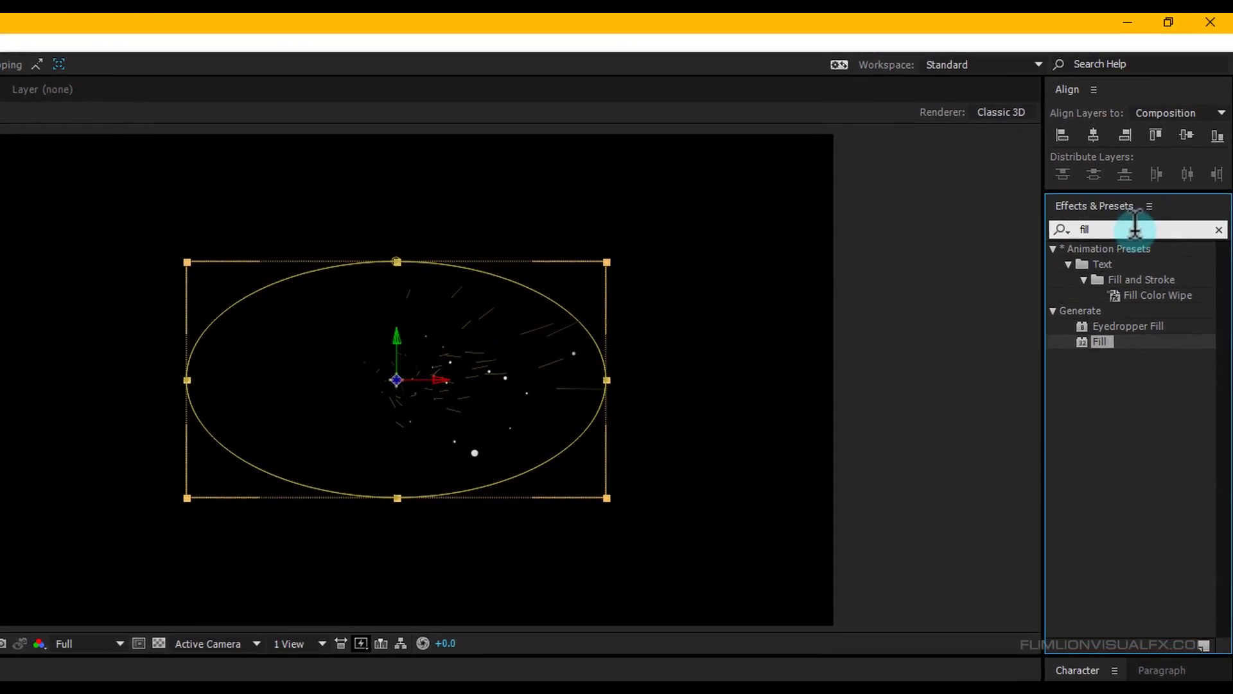
pyautogui.moveTo(1094, 352); pyautogui.dragTo(158, 489)
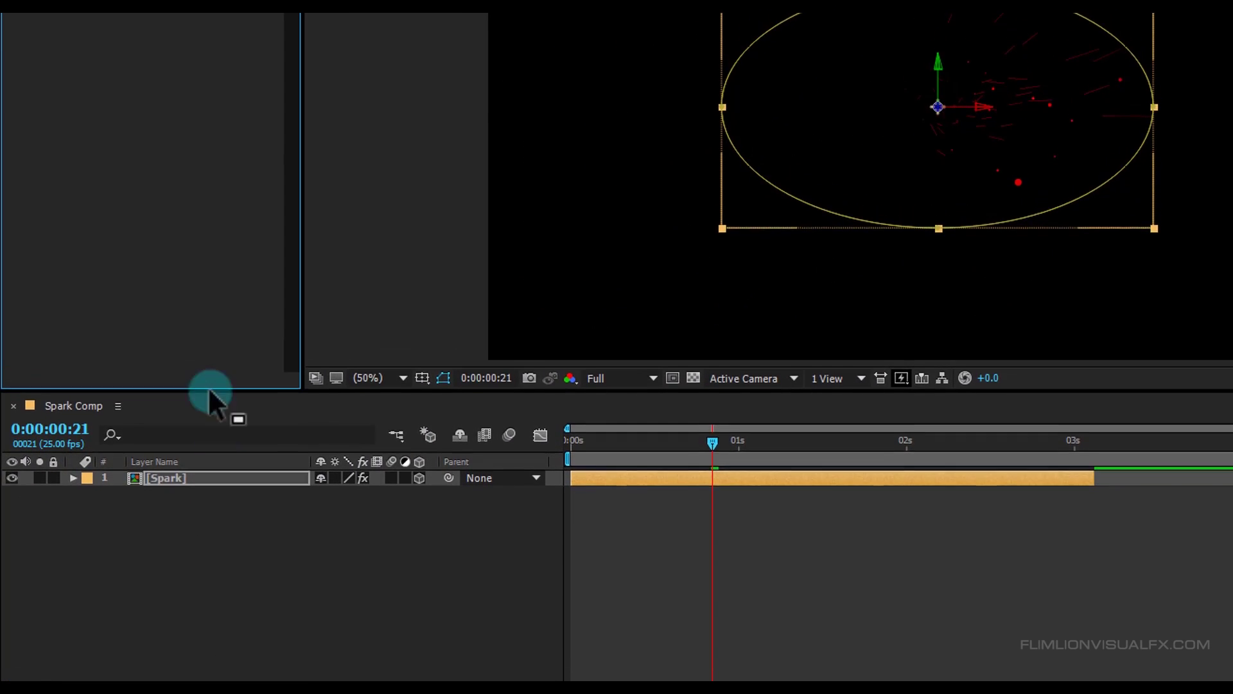
pyautogui.click(179, 127)
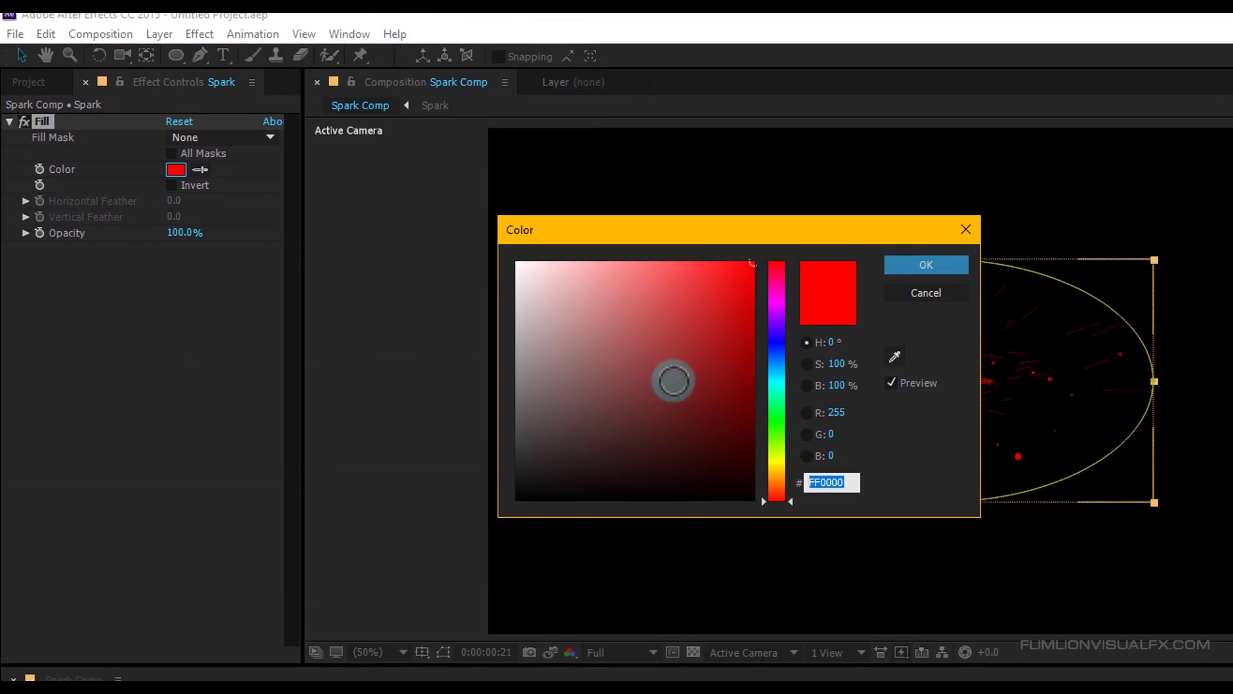
pyautogui.moveTo(791, 497); pyautogui.dragTo(787, 490)
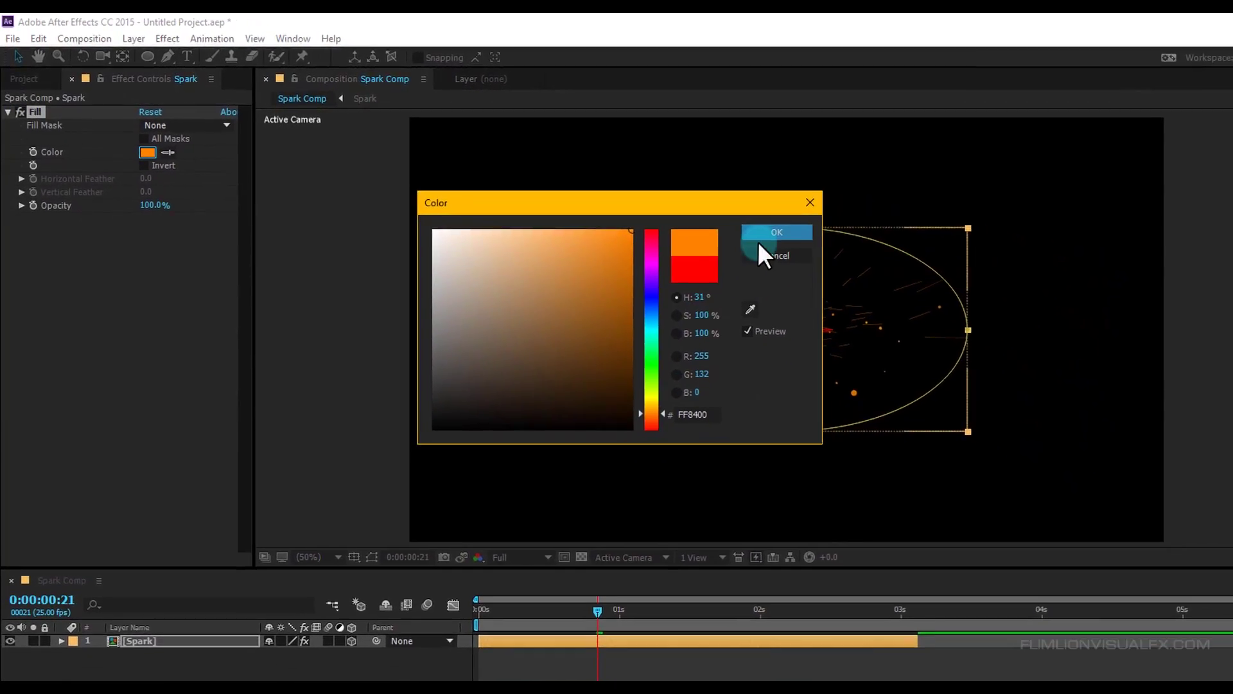
pyautogui.click(869, 257)
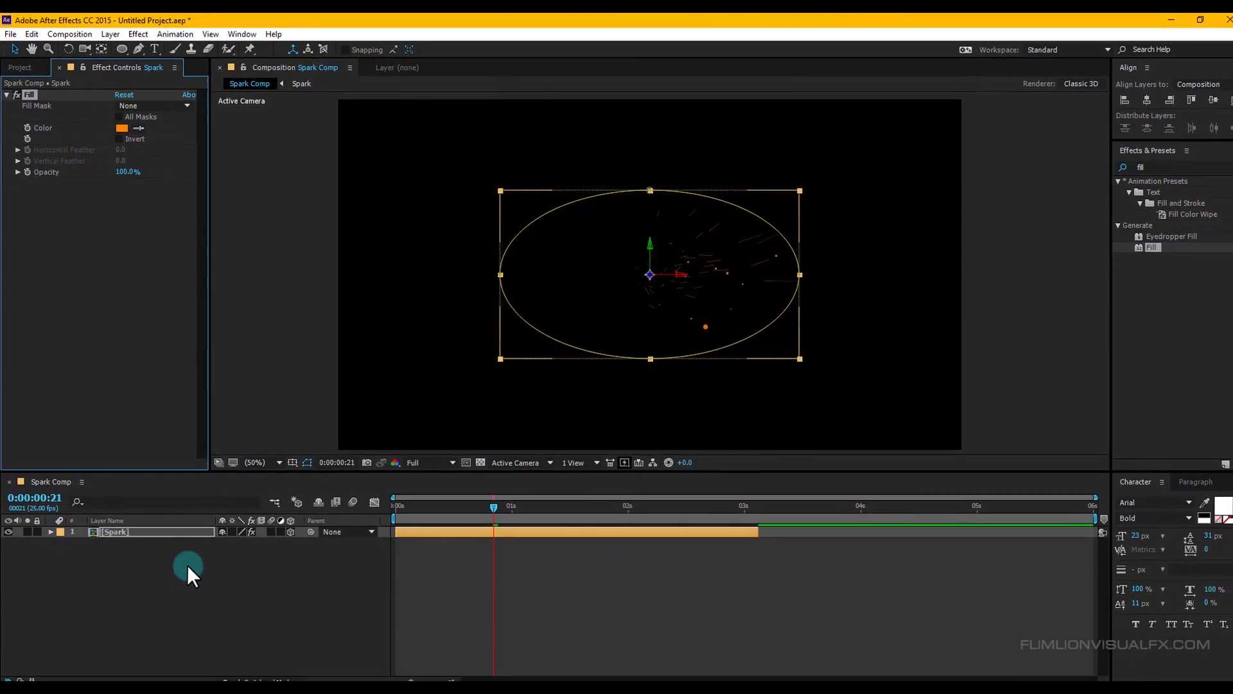
# Step: Create a new adjustment layer above the Spark layer in Spark Comp
pyautogui.click(189, 634)
pyautogui.rightClick(175, 587)
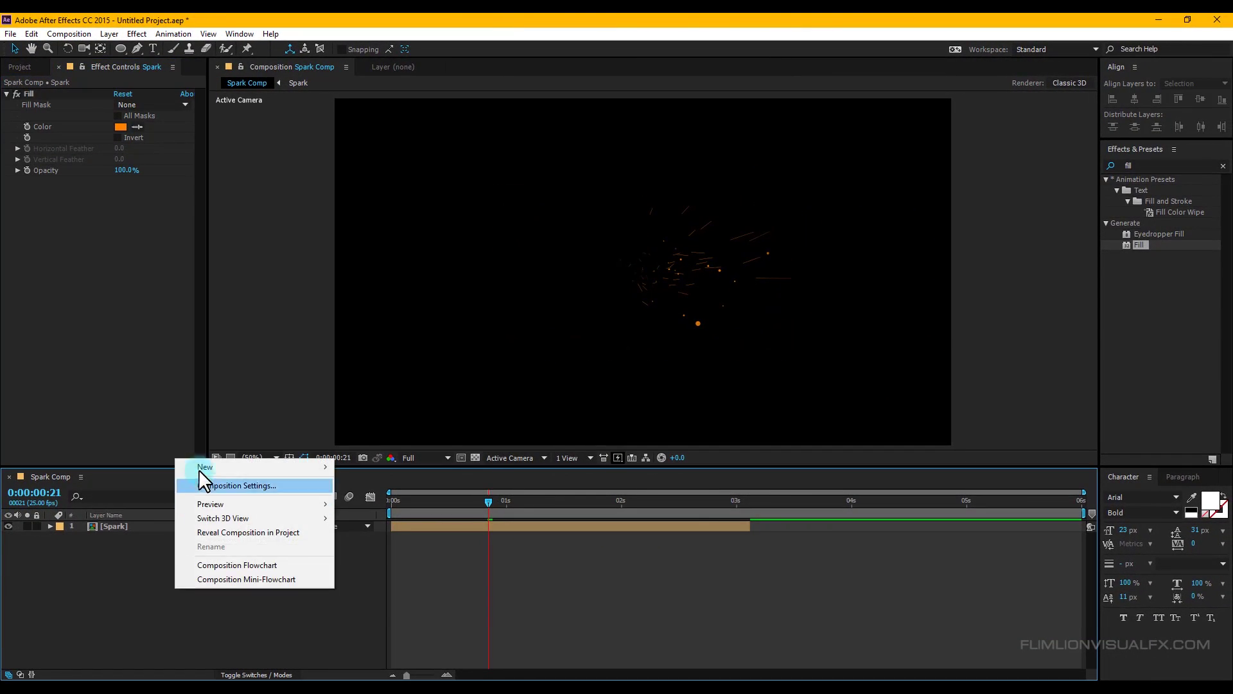
pyautogui.moveTo(219, 467)
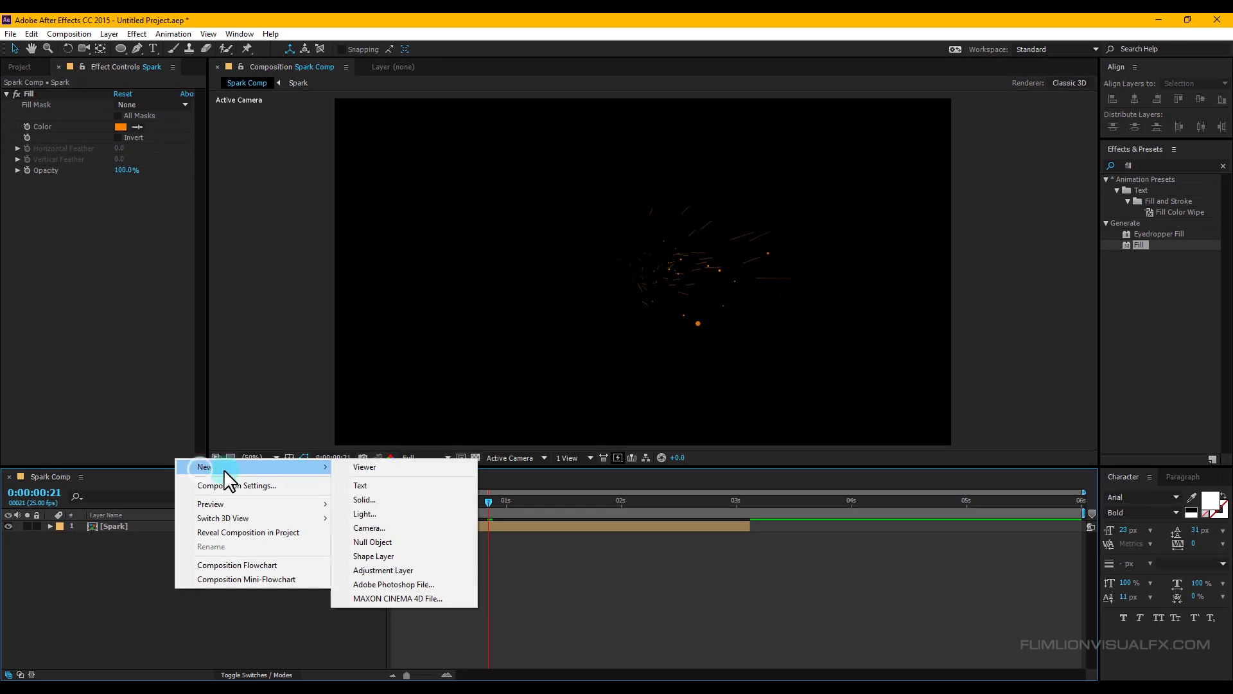
pyautogui.click(372, 570)
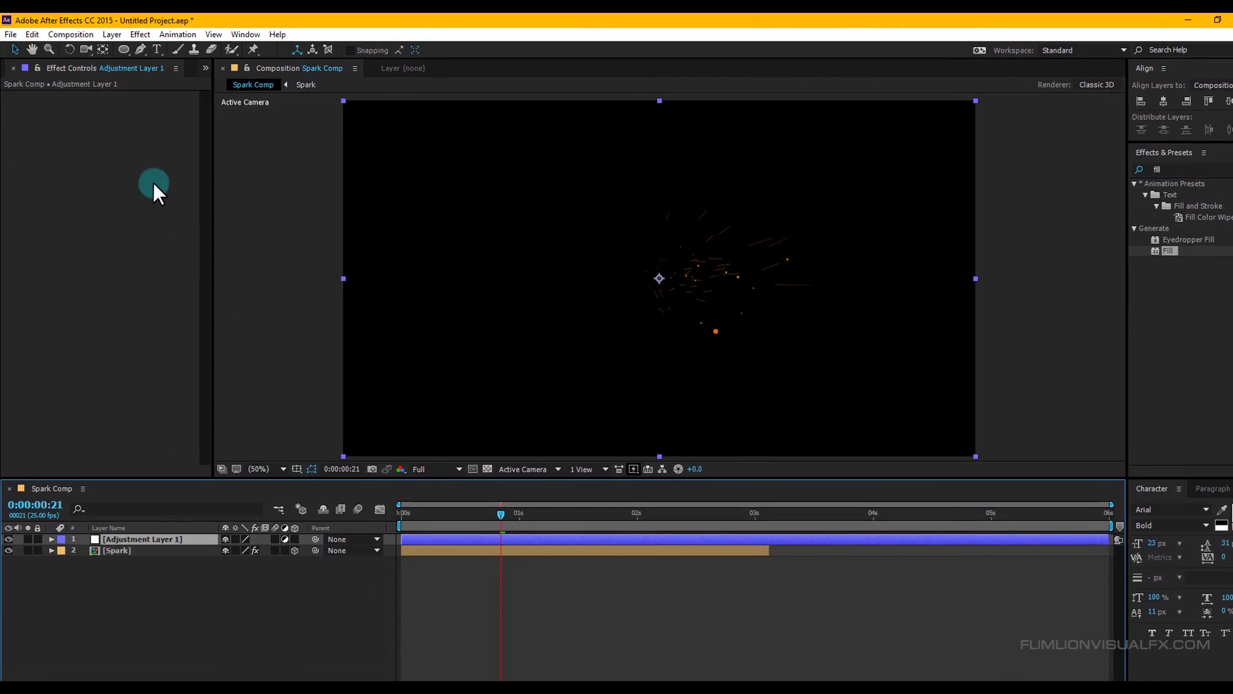
# Step: Apply the Glow effect to the adjustment layer with a Glow Threshold of 78% and a Glow Radius of 0
pyautogui.click(140, 34)
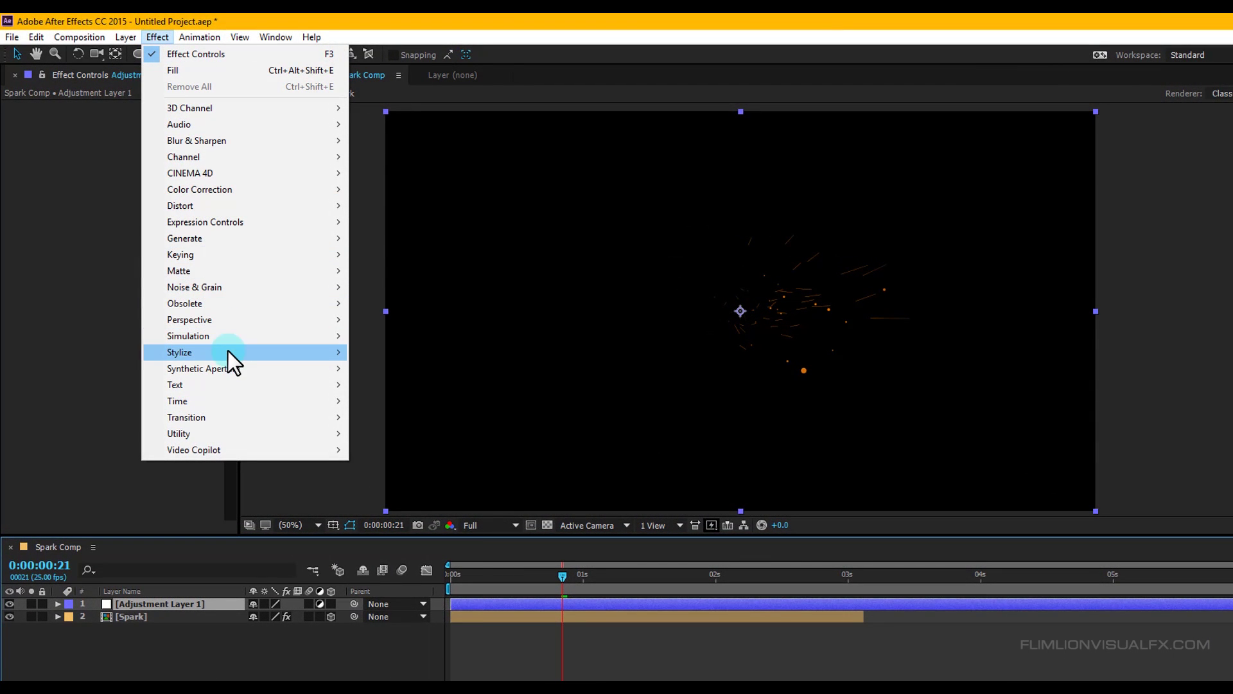
pyautogui.moveTo(229, 351)
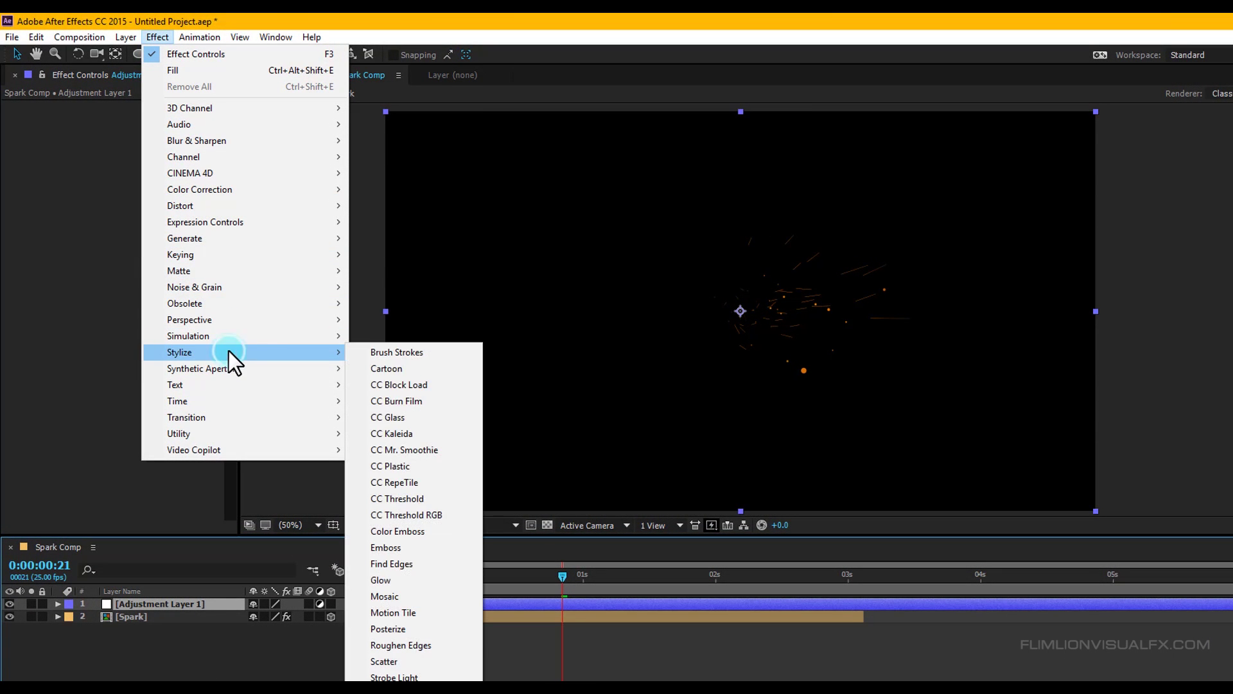
pyautogui.click(411, 582)
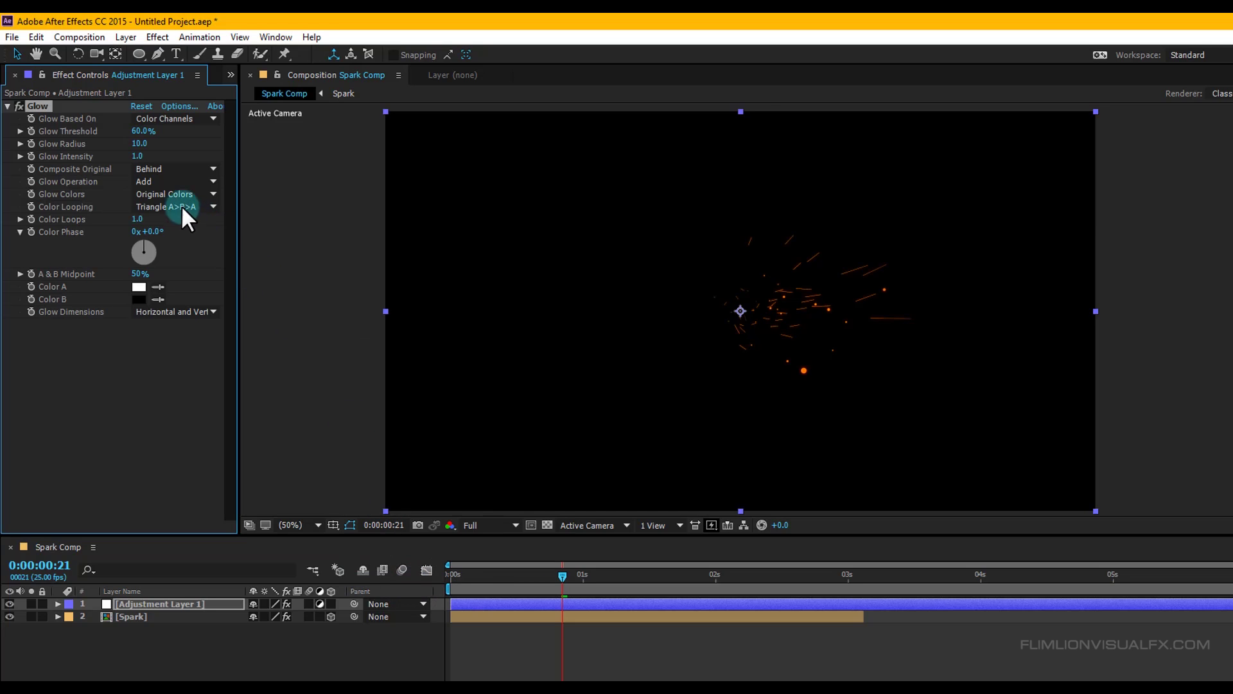
pyautogui.click(142, 131)
pyautogui.write('78')
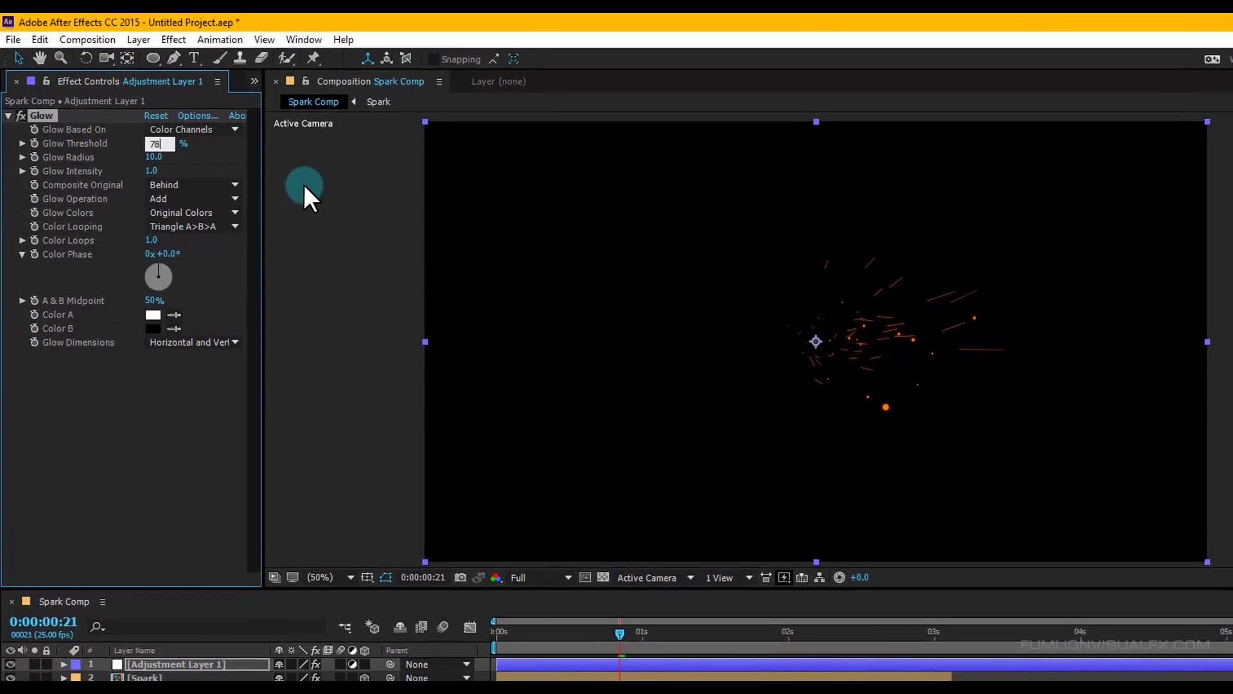
pyautogui.moveTo(152, 157); pyautogui.dragTo(117, 160)
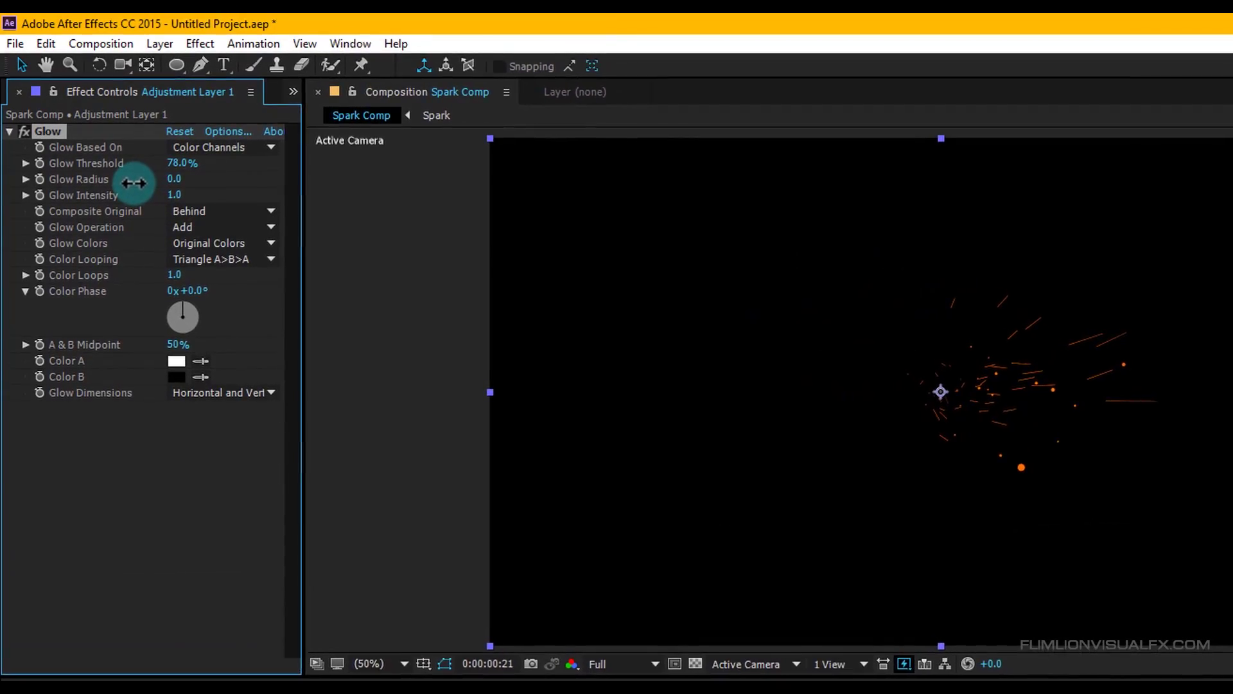
pyautogui.click(503, 350)
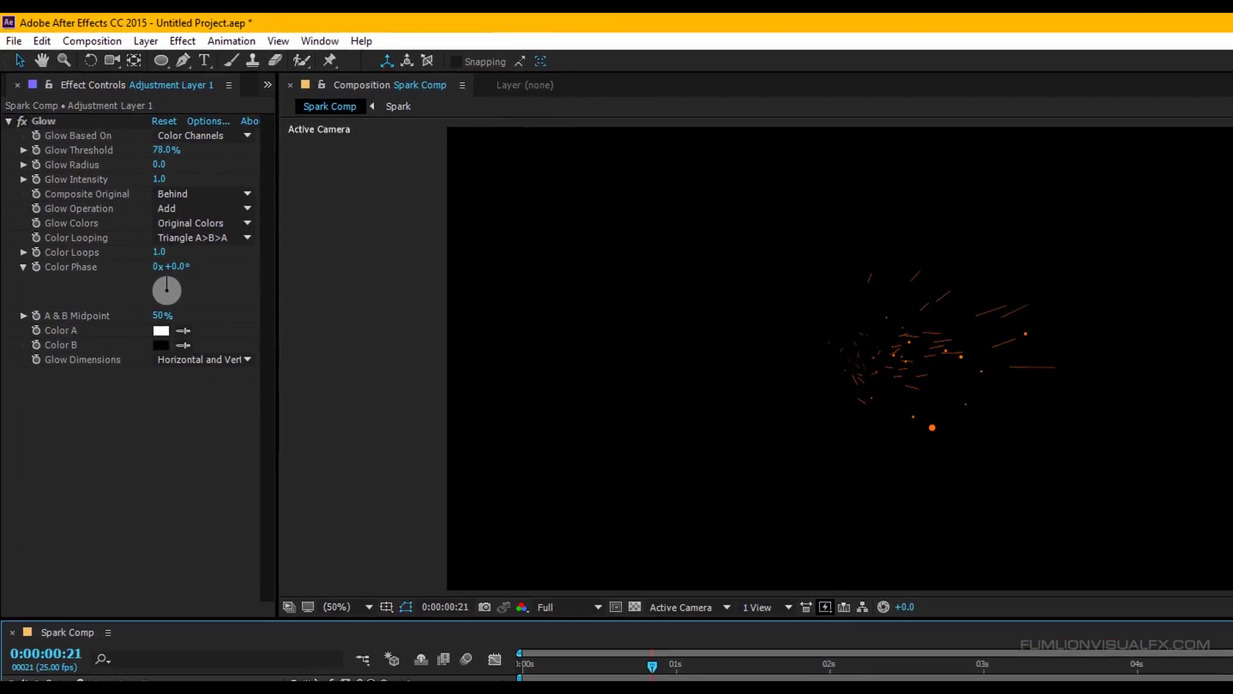
# Step: Search the effects for "camera" and apply Camera Lens Blur to the Spark layer
pyautogui.click(144, 671)
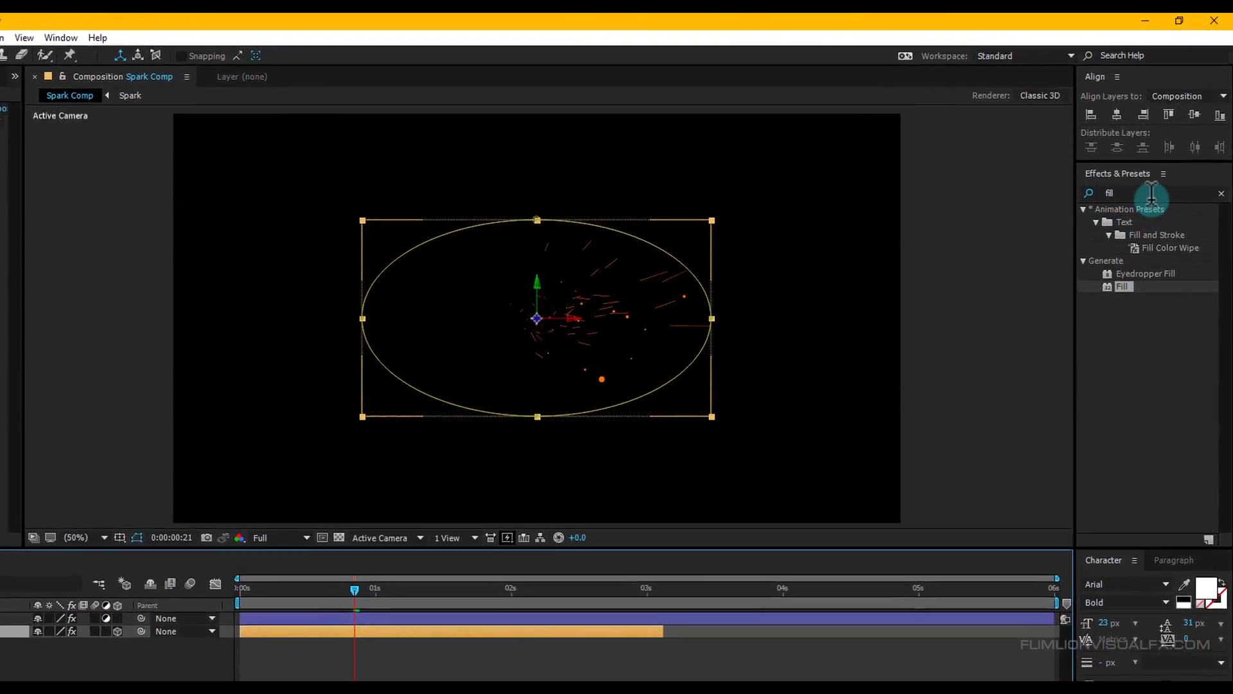
pyautogui.click(1152, 193)
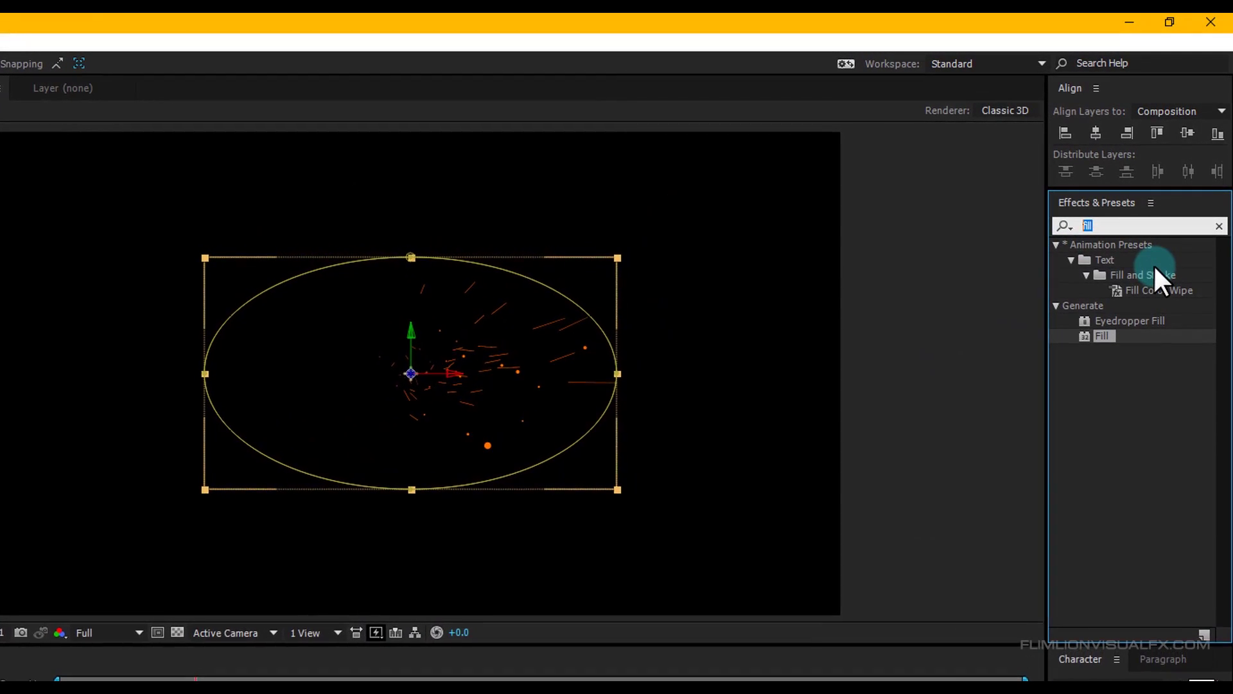
pyautogui.write('camera')
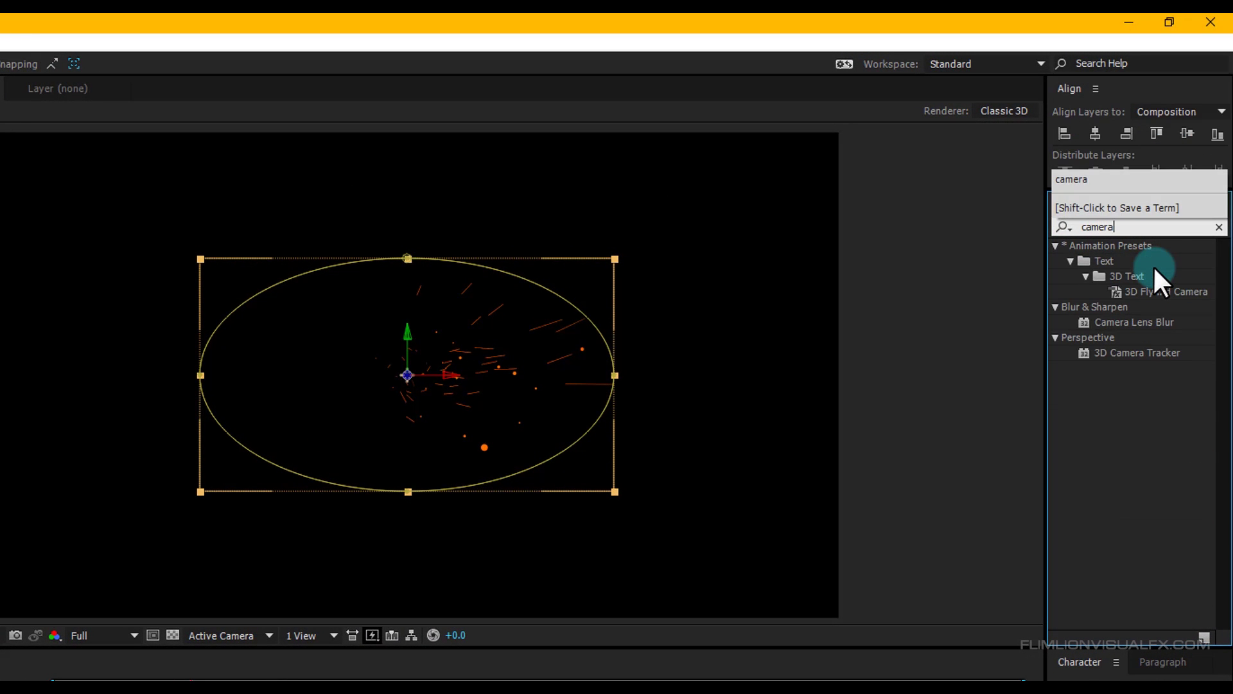
pyautogui.click(1153, 322)
pyautogui.moveTo(1182, 306); pyautogui.dragTo(0, 693)
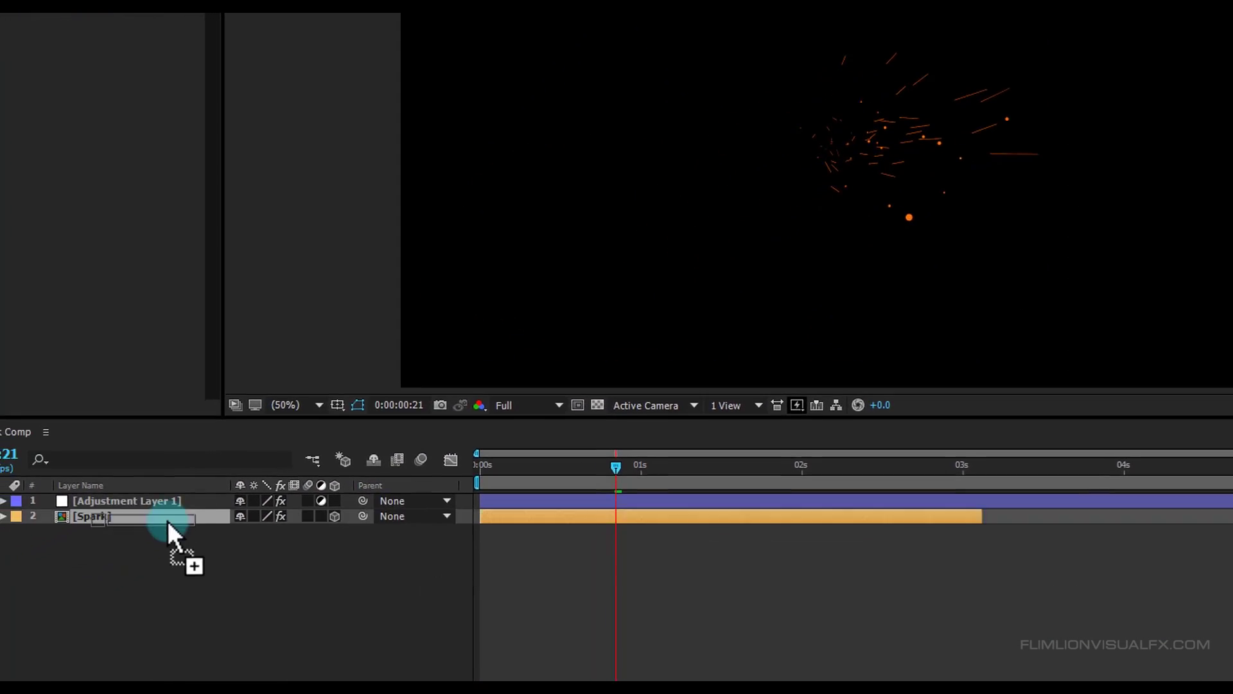
pyautogui.moveTo(167, 521); pyautogui.dragTo(165, 517)
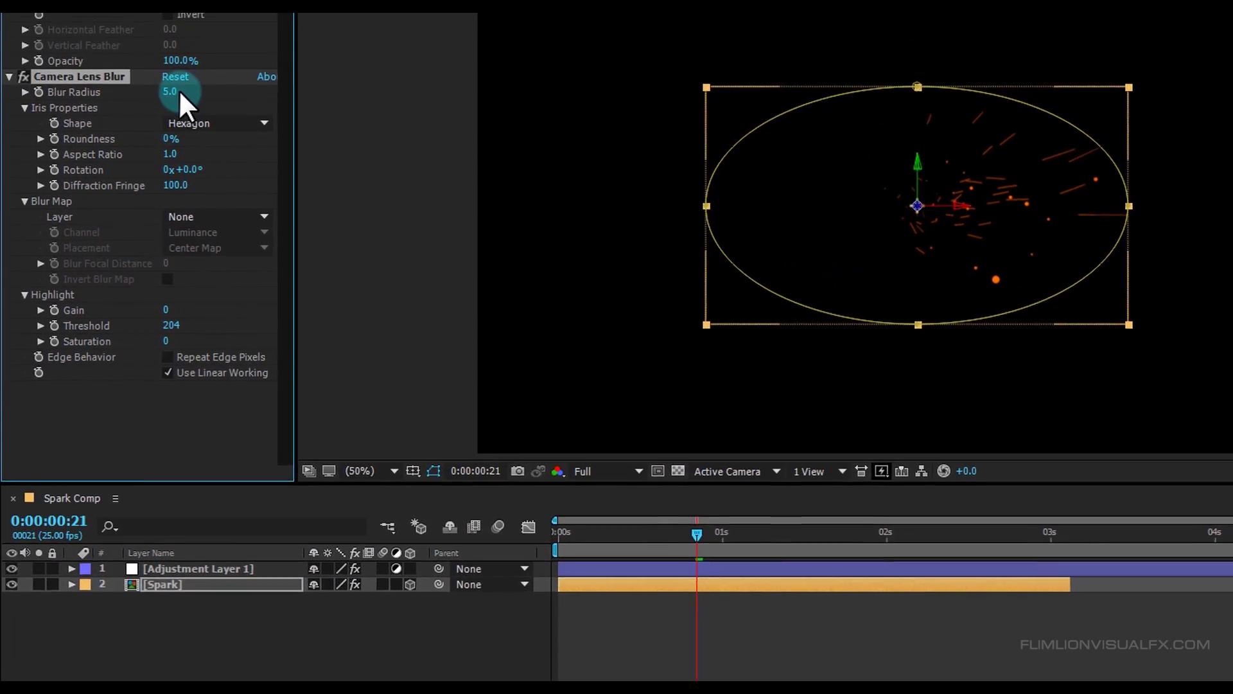
# Step: Set the Camera Lens Blur effect's Blur Radius to 1 and its Diffraction Fringe to 0
pyautogui.click(167, 30)
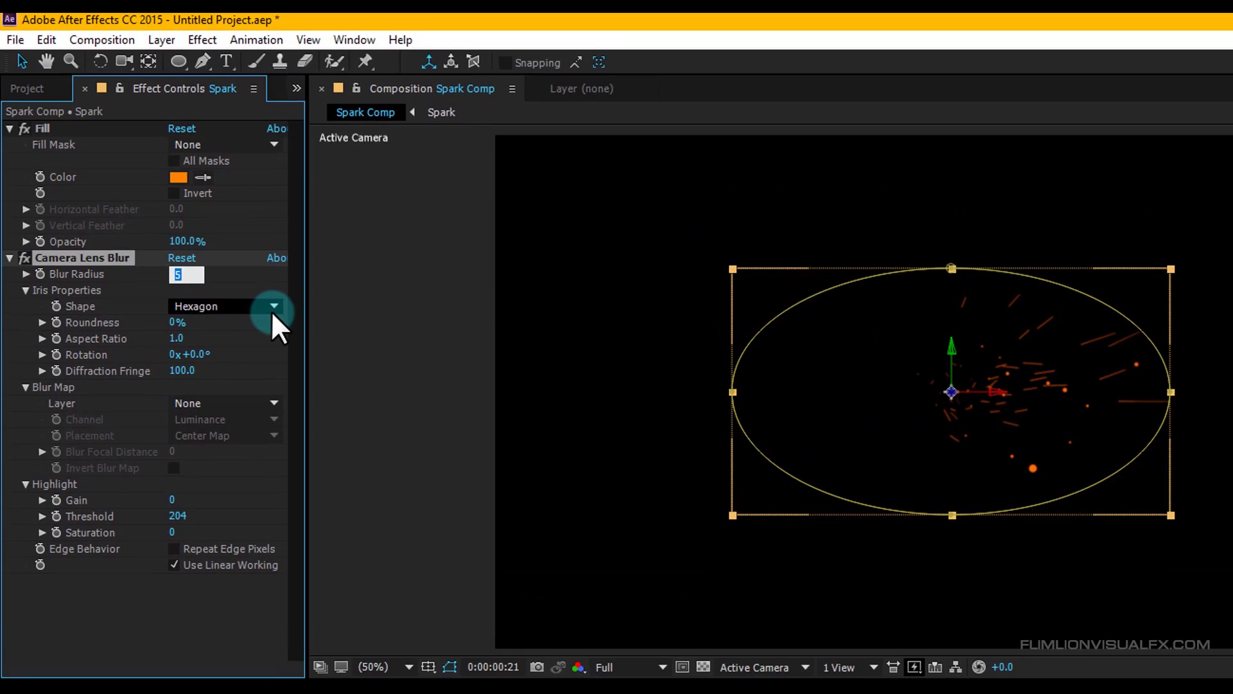
pyautogui.write('1')
pyautogui.press('Return')
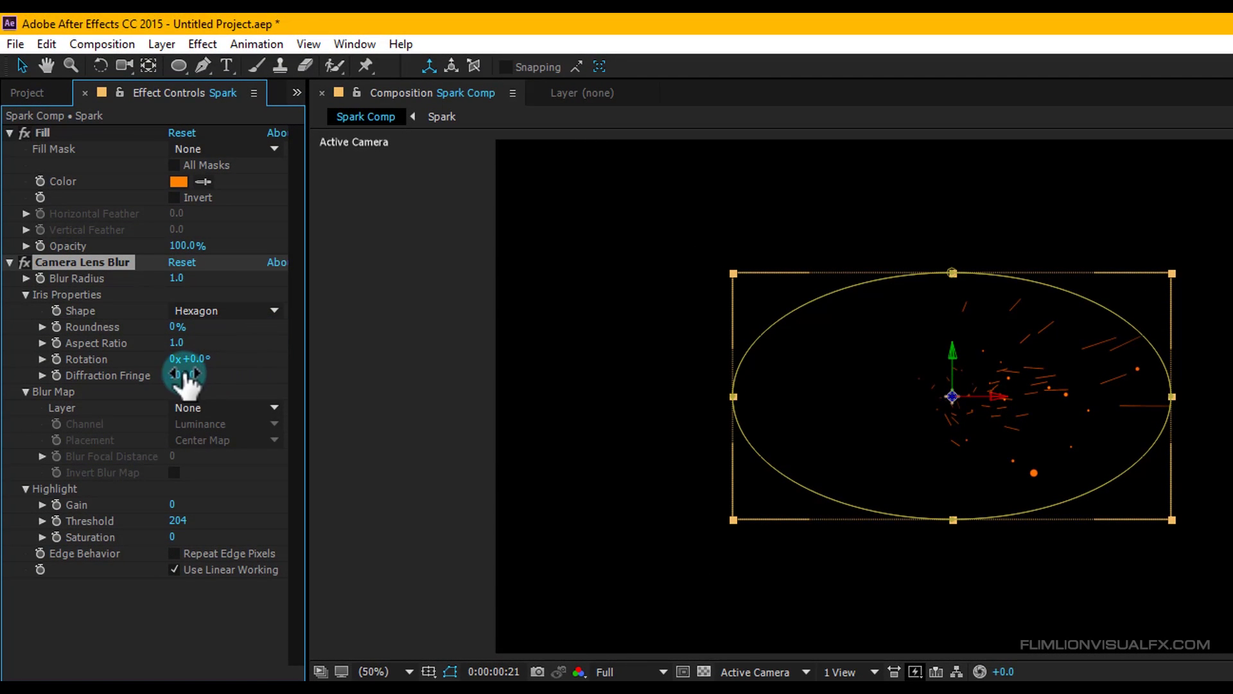
pyautogui.write('0')
pyautogui.press('Return')
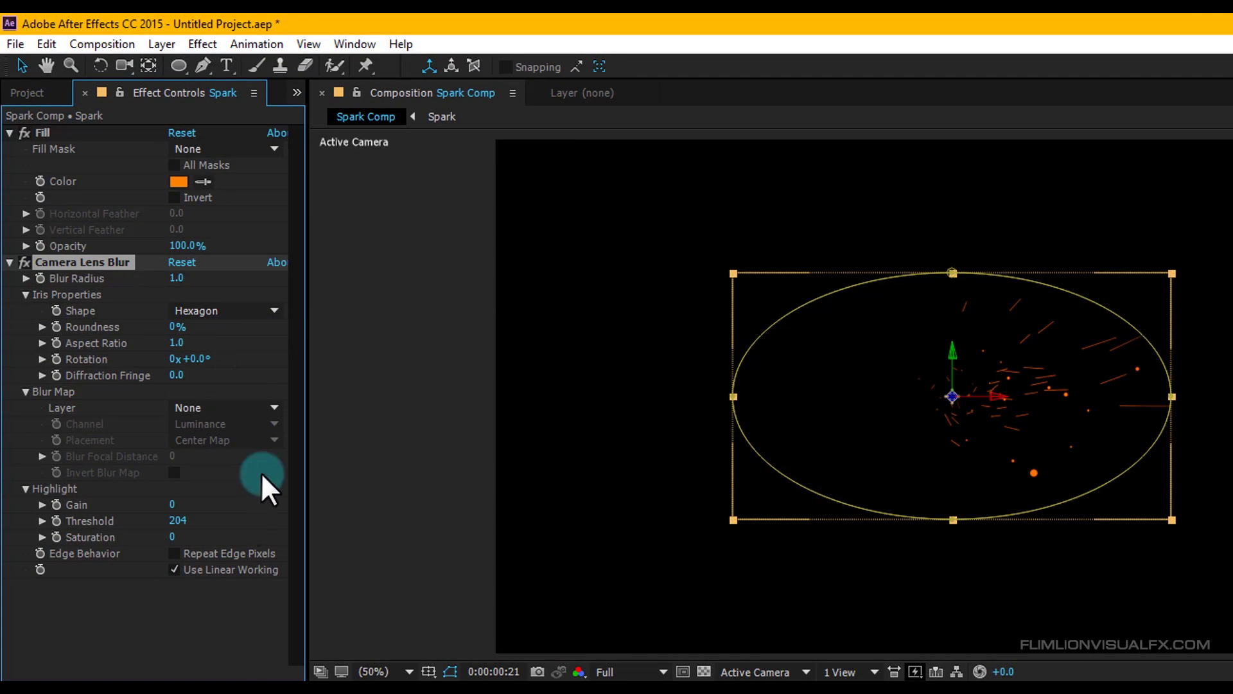
# Step: Set the Camera Lens Blur highlight Threshold to 0 and its Saturation to 100
pyautogui.write('0')
pyautogui.click(174, 537)
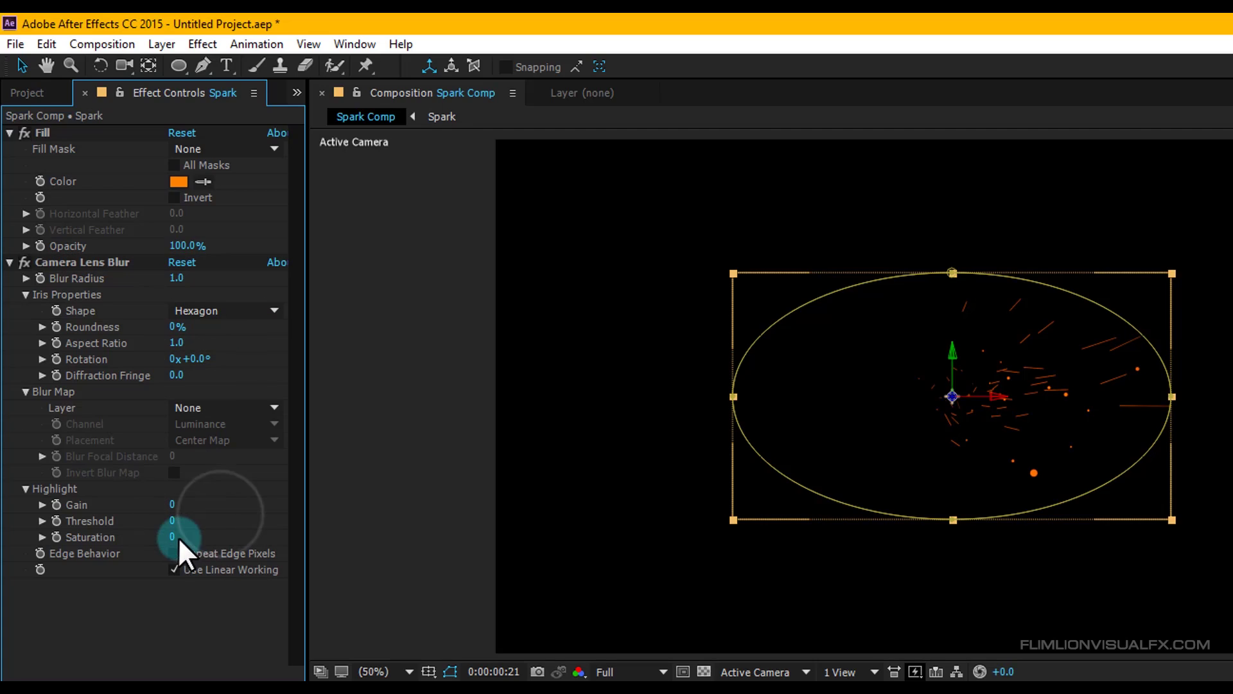
pyautogui.write('100')
pyautogui.press('Return')
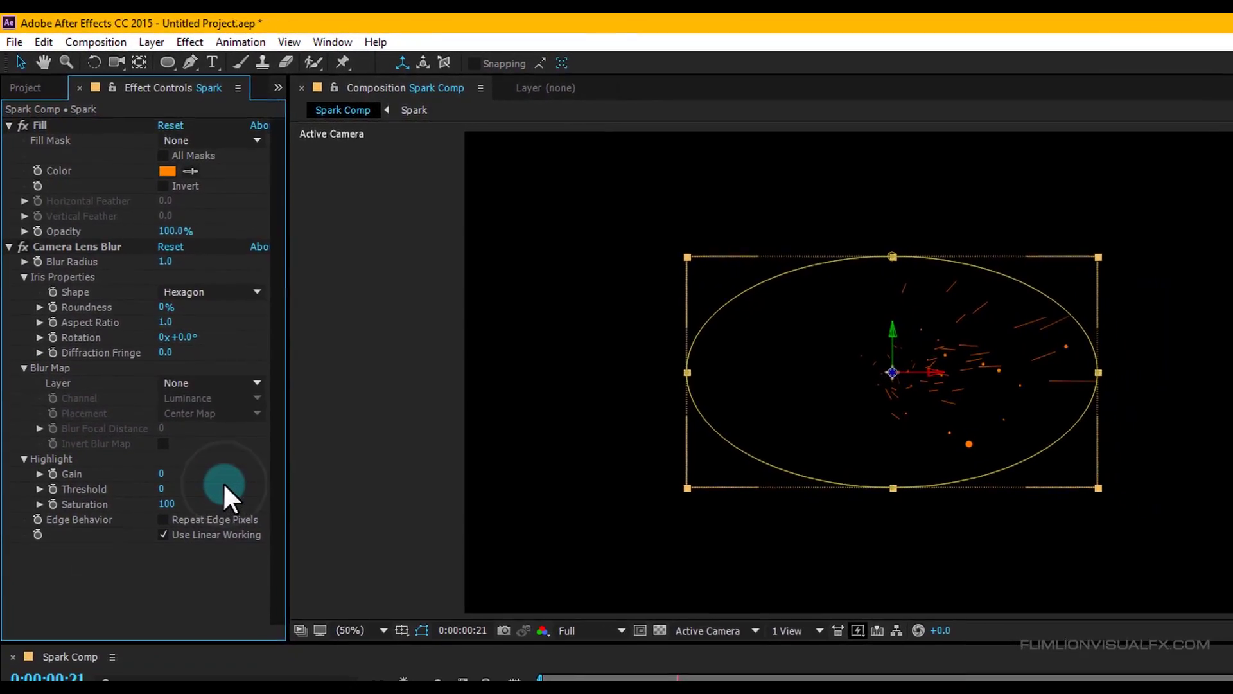
# Step: Duplicate the Spark layer in Spark Comp and set the copy's Scale to 58%
pyautogui.click(180, 584)
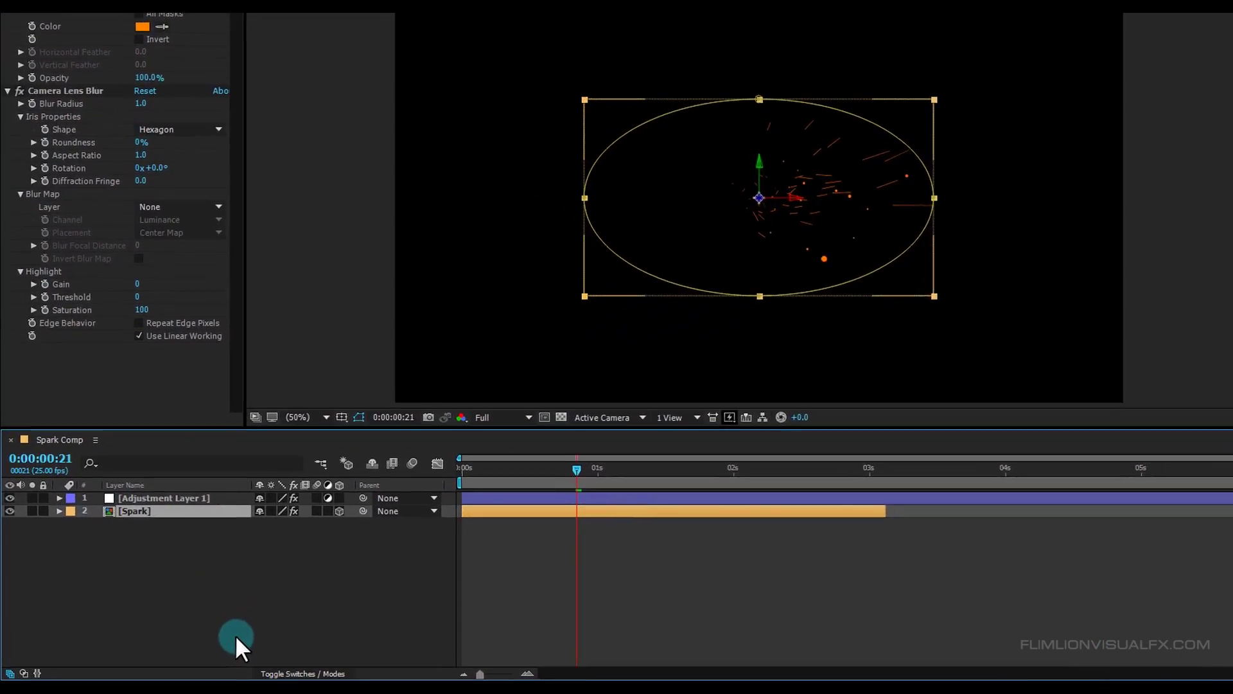
pyautogui.hotkey('ctrl', 'd')
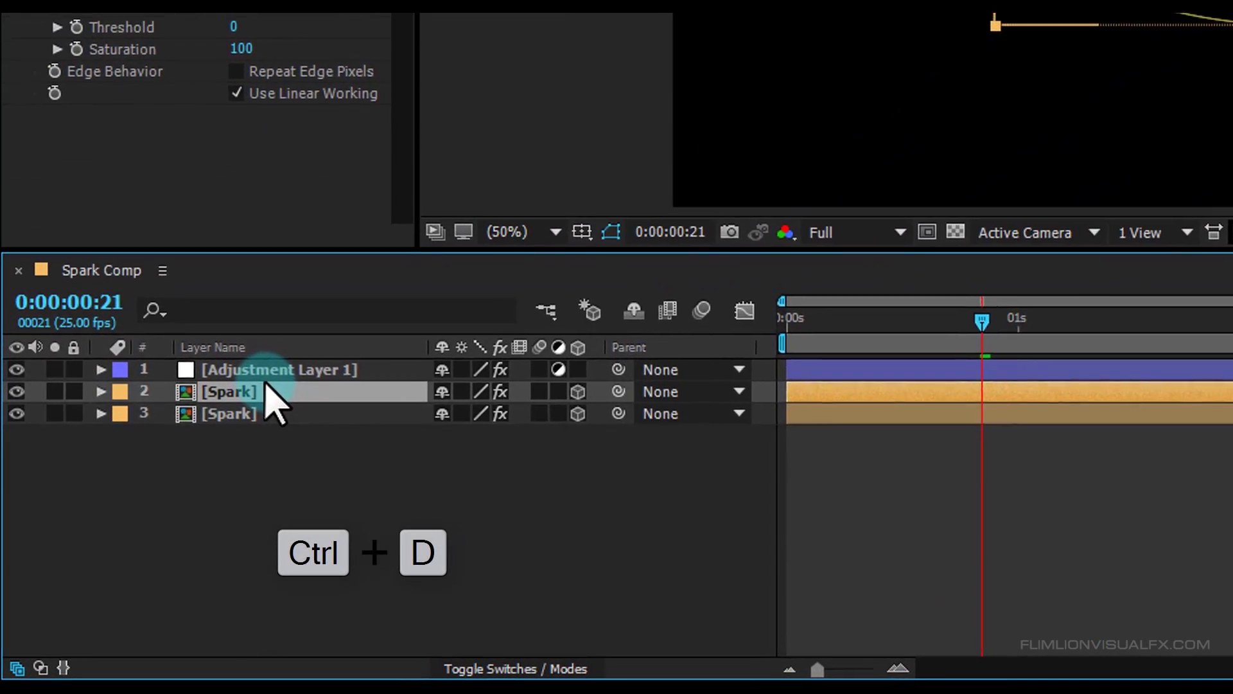
pyautogui.press('s')
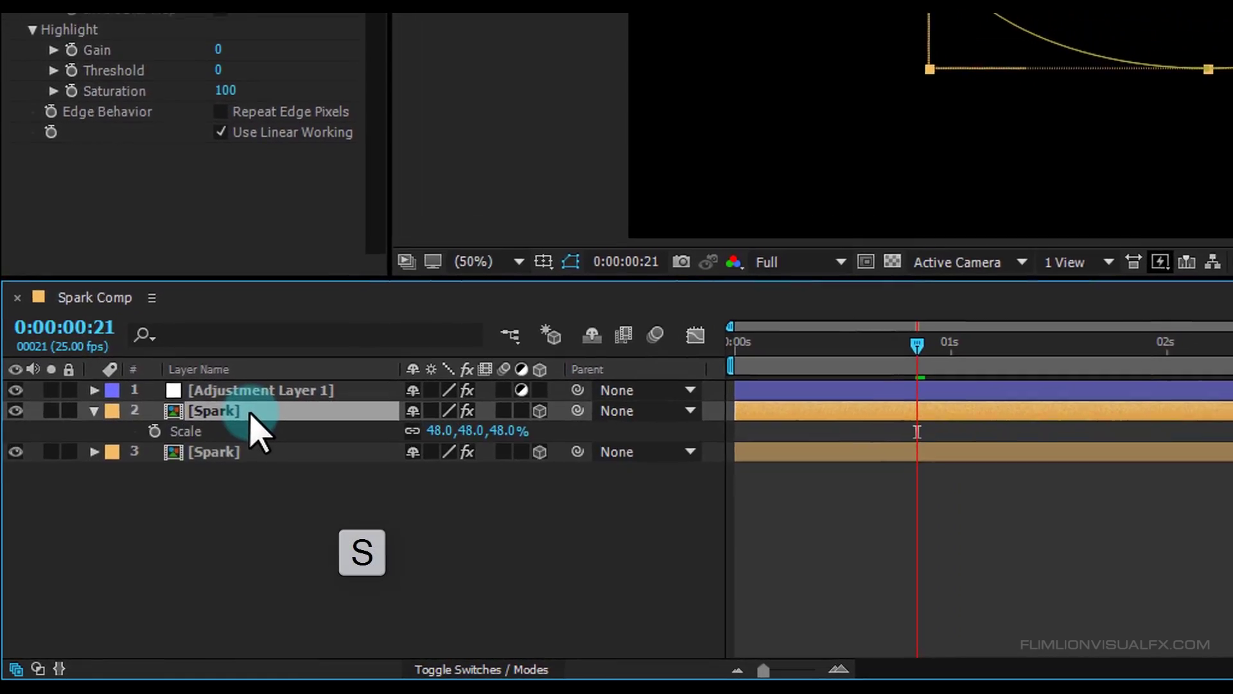
pyautogui.click(441, 431)
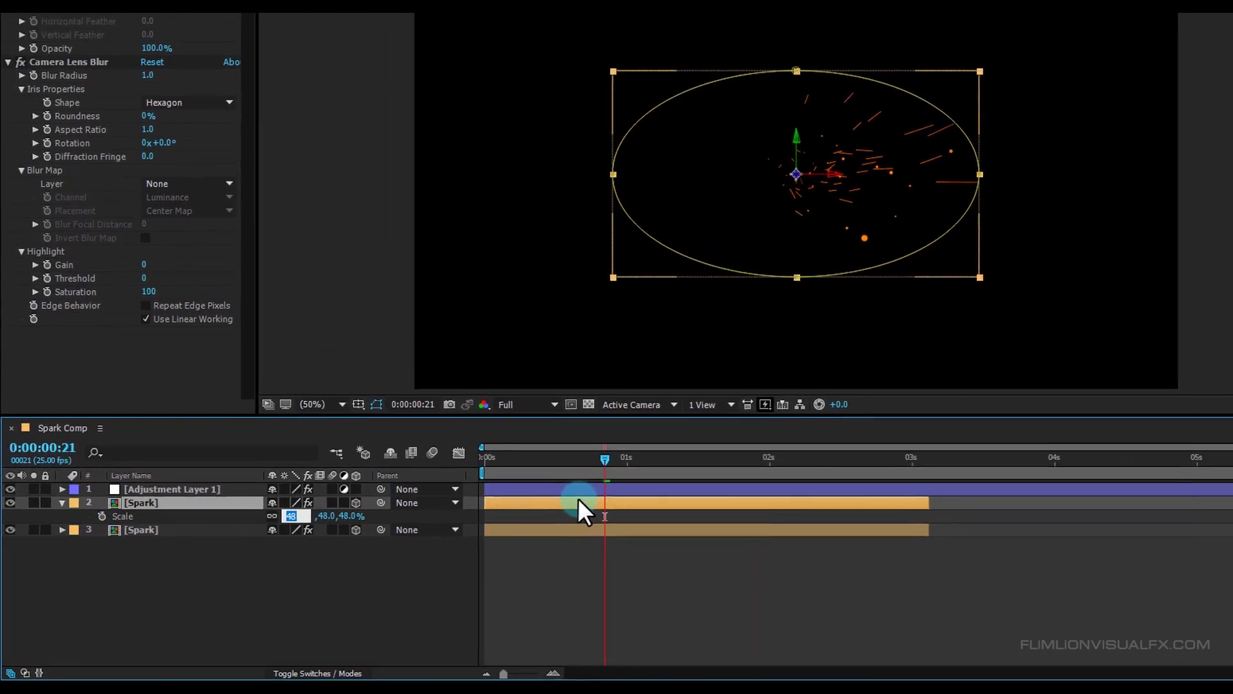
pyautogui.write('58')
pyautogui.press('Return')
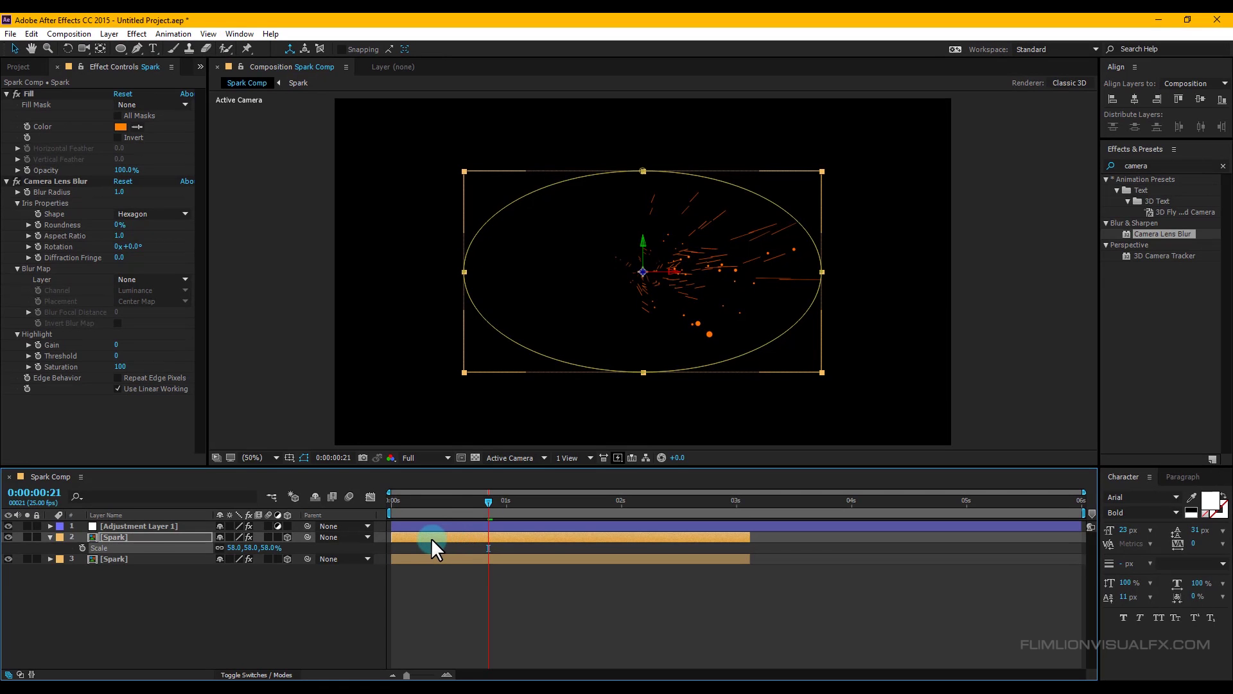
# Step: Shift the 58% Spark layer in time so it starts at about 0.6 seconds
pyautogui.moveTo(412, 538); pyautogui.dragTo(481, 535)
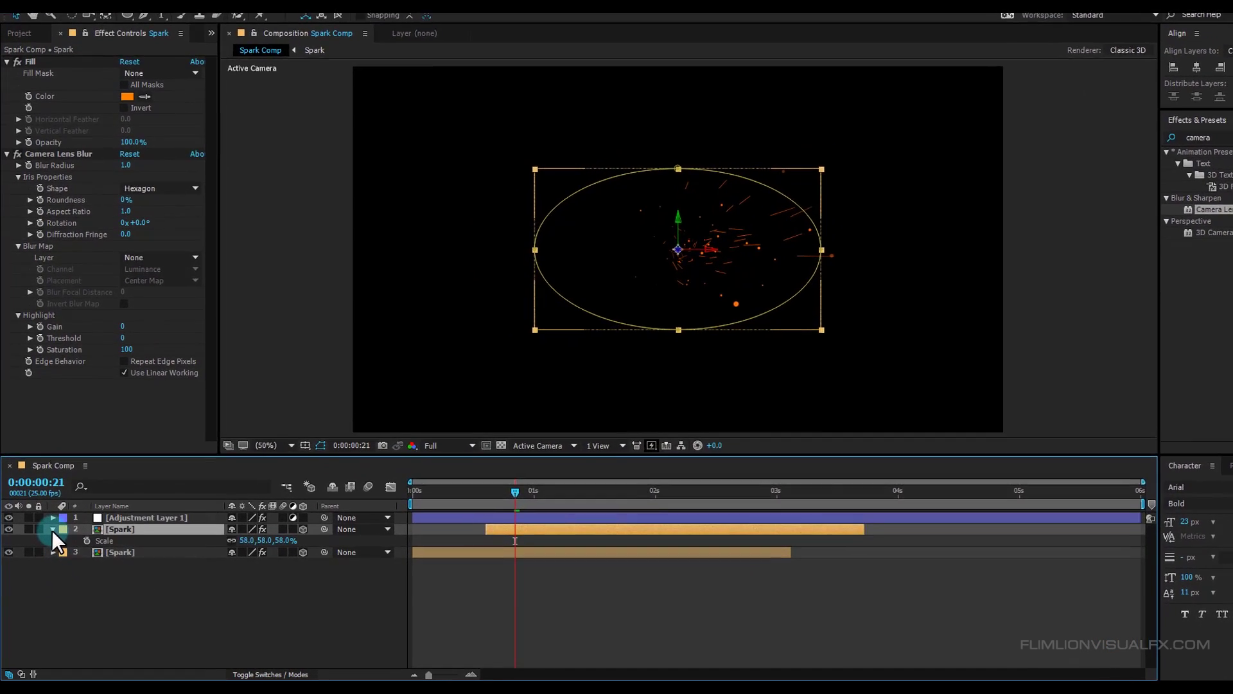
pyautogui.click(55, 517)
# Step: Duplicate the 58% Spark layer and set the new copy's Scale to 50%
pyautogui.click(151, 516)
pyautogui.hotkey('ctrl', 'd')
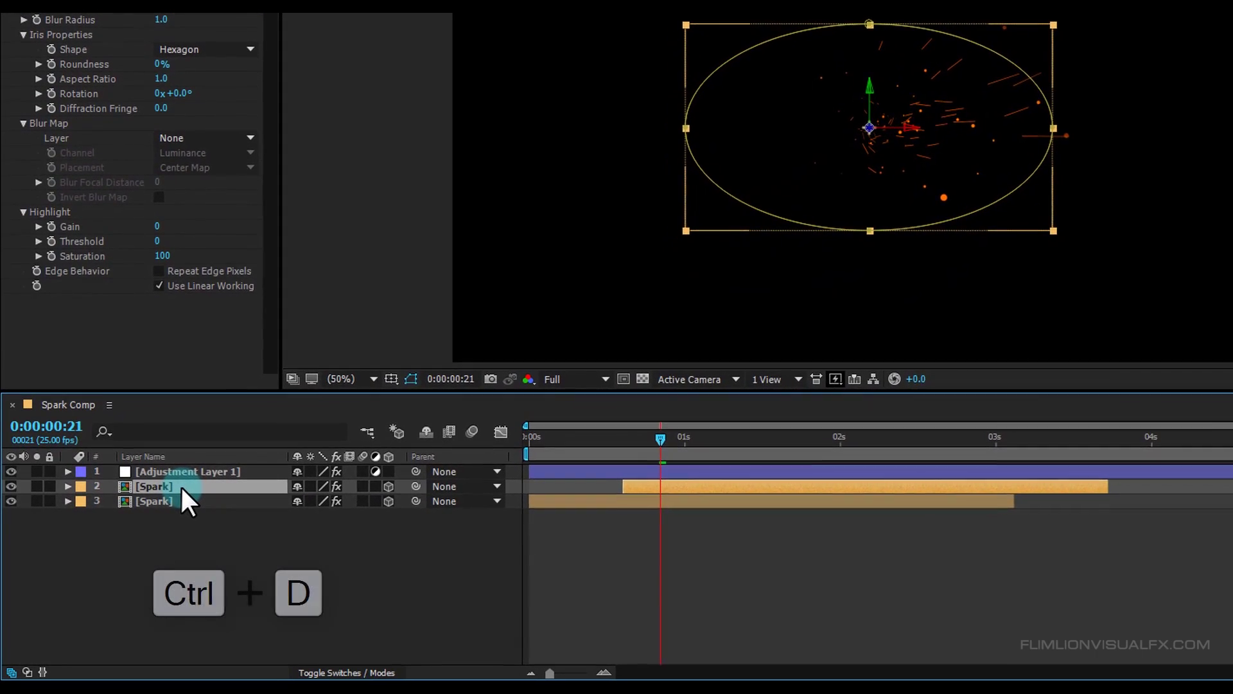
pyautogui.press('s')
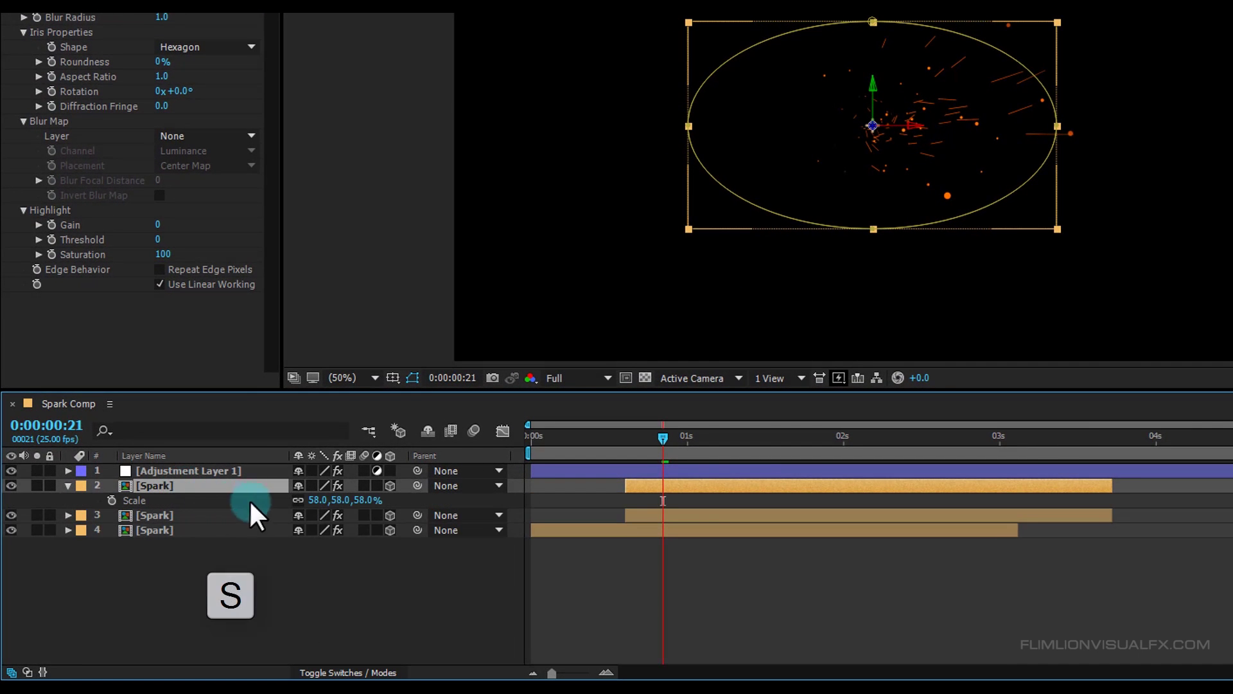
pyautogui.click(321, 501)
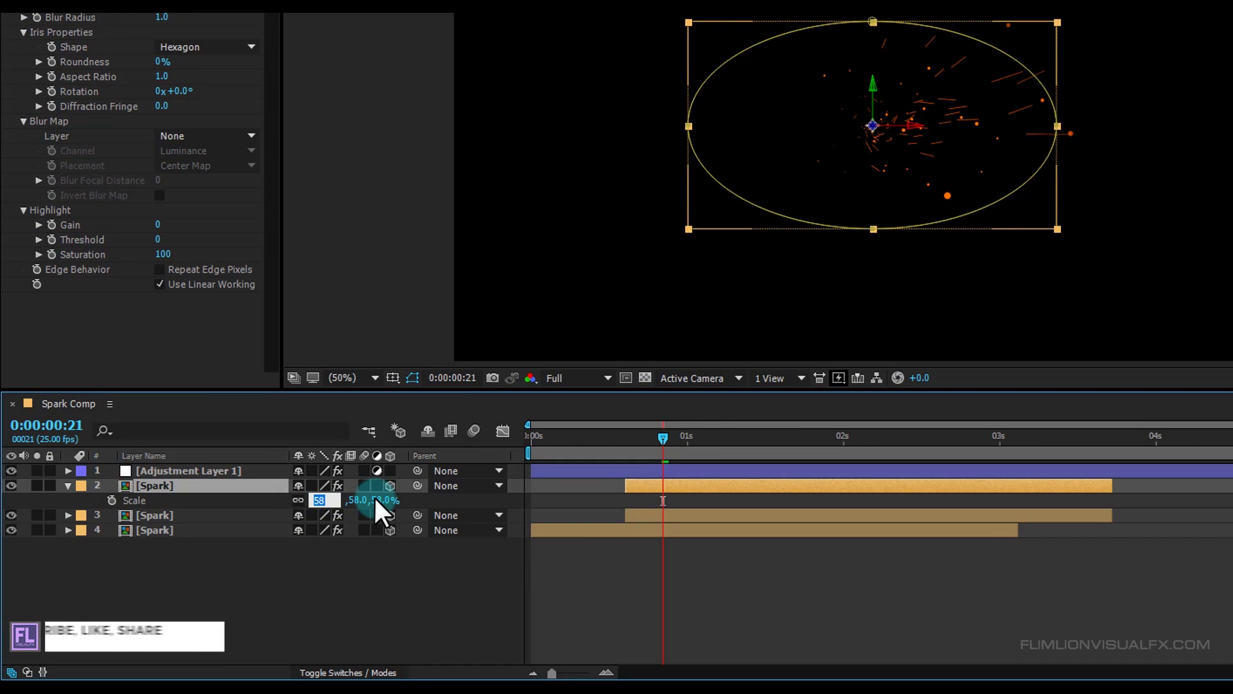
pyautogui.write('50')
pyautogui.press('Return')
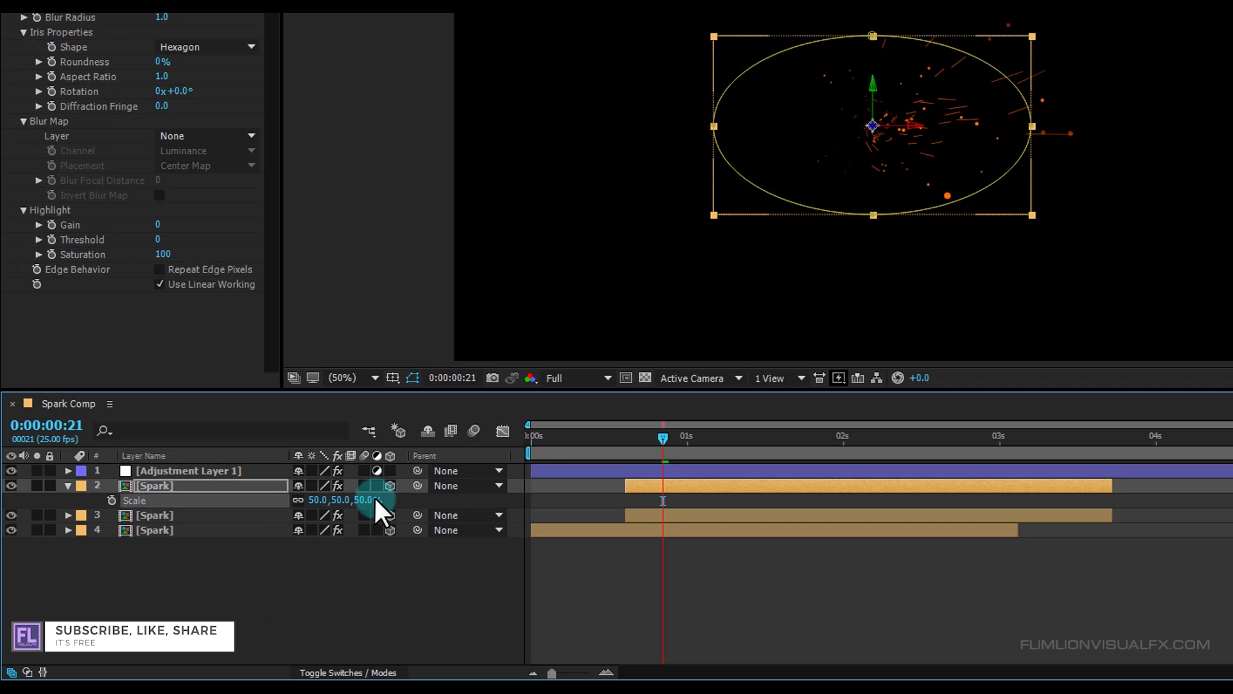
# Step: Shift the 50% Spark layer earlier so it starts just before the beginning of the timeline, and collapse its properties
pyautogui.click(663, 478)
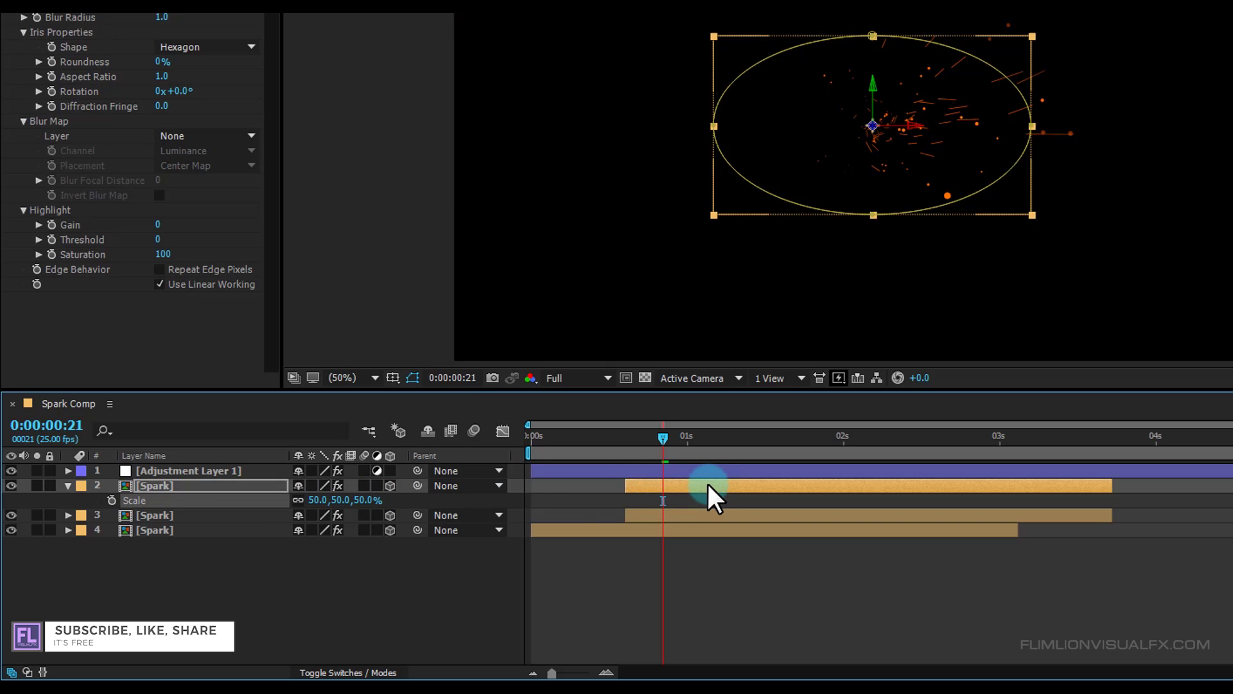
pyautogui.moveTo(708, 485); pyautogui.dragTo(604, 486)
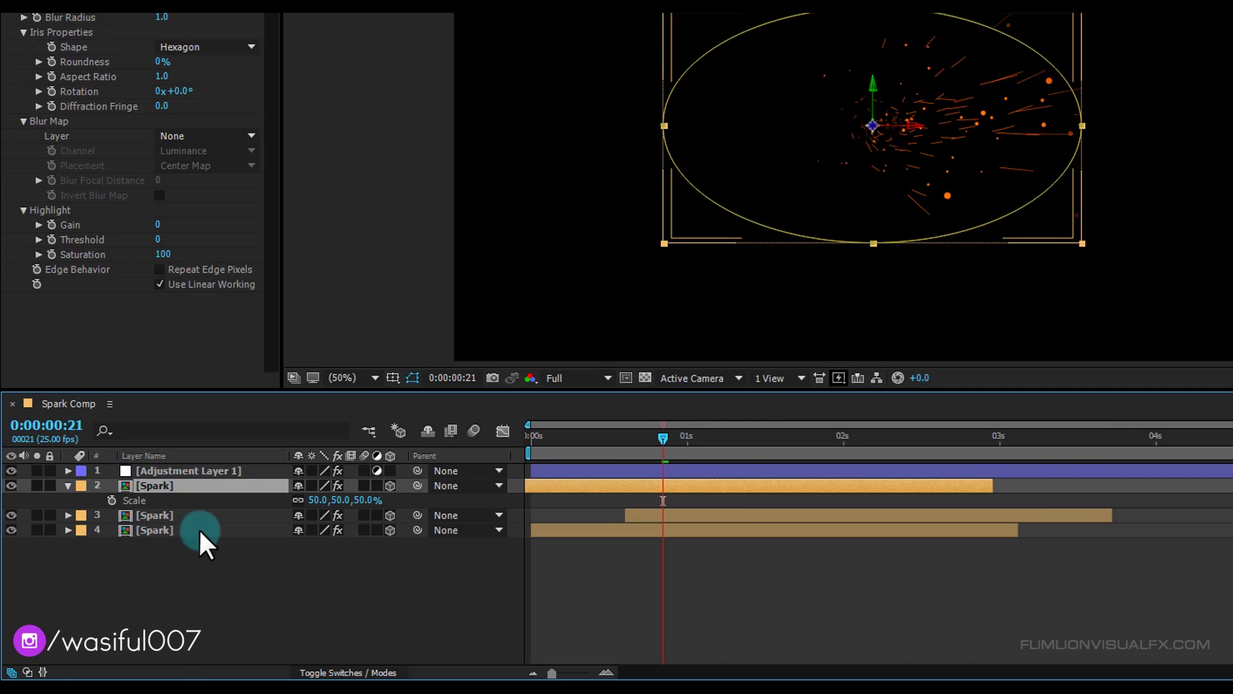
pyautogui.moveTo(592, 487); pyautogui.dragTo(583, 487)
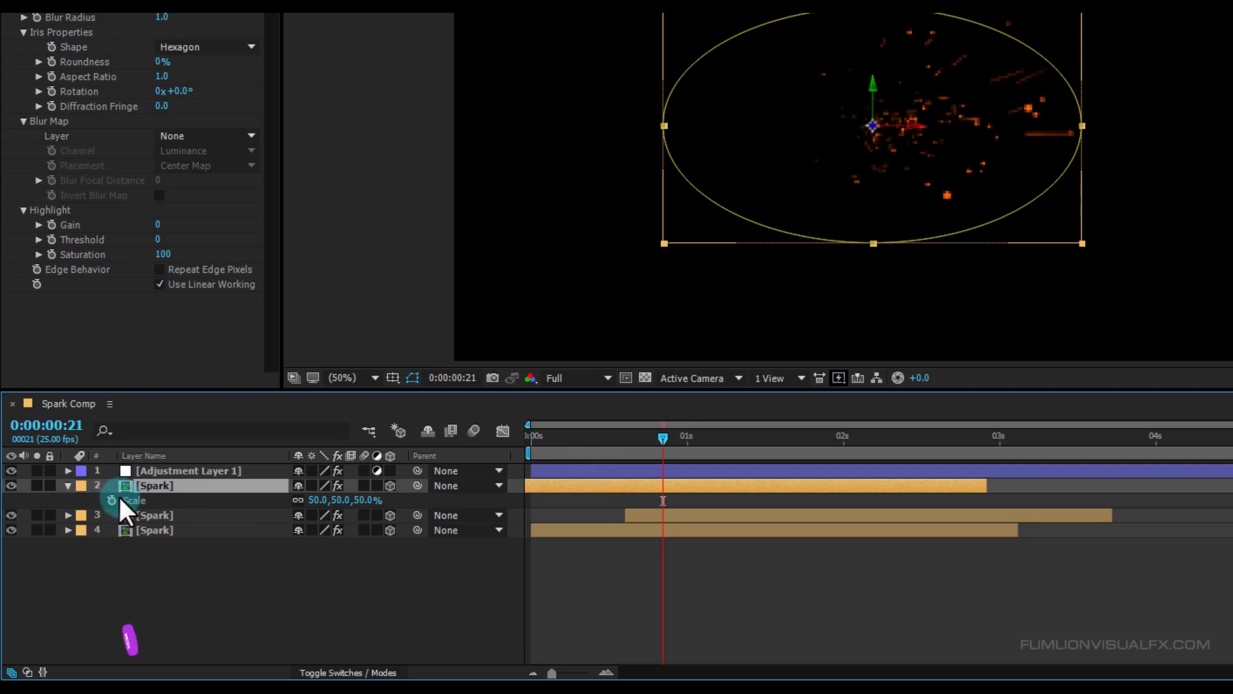
pyautogui.click(68, 485)
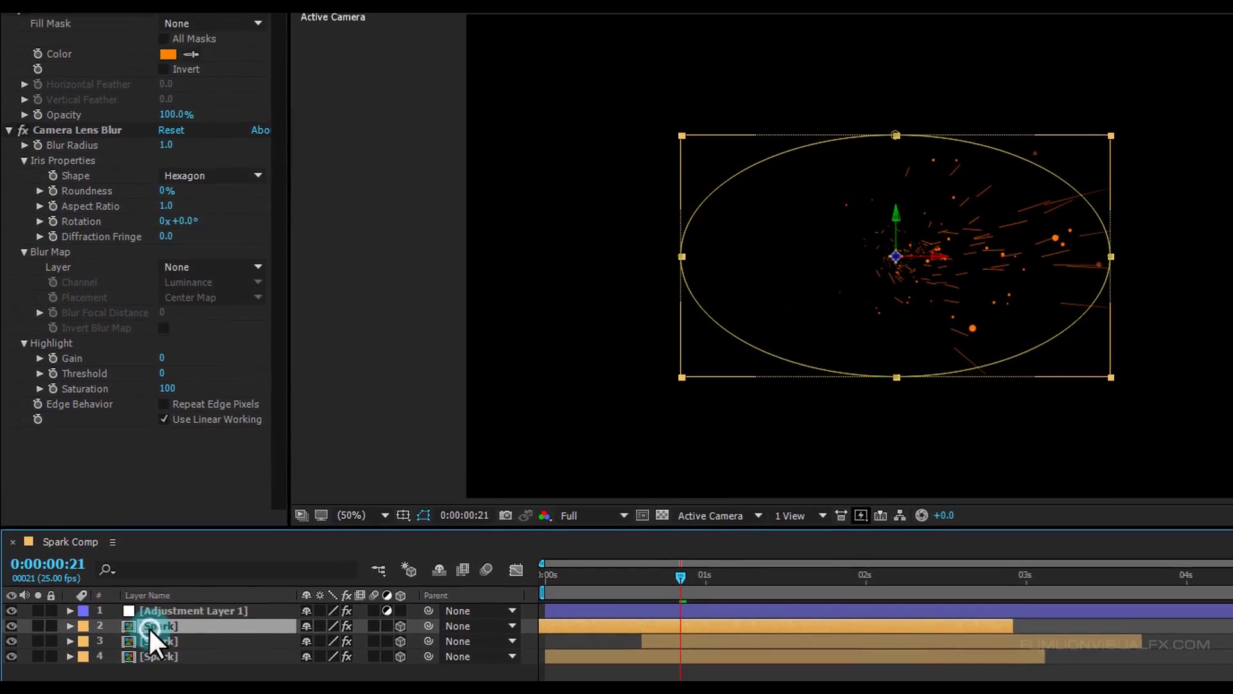
# Step: Set the Camera Lens Blur effect's Blur Radius to 16 on the 50% Spark layer
pyautogui.click(165, 144)
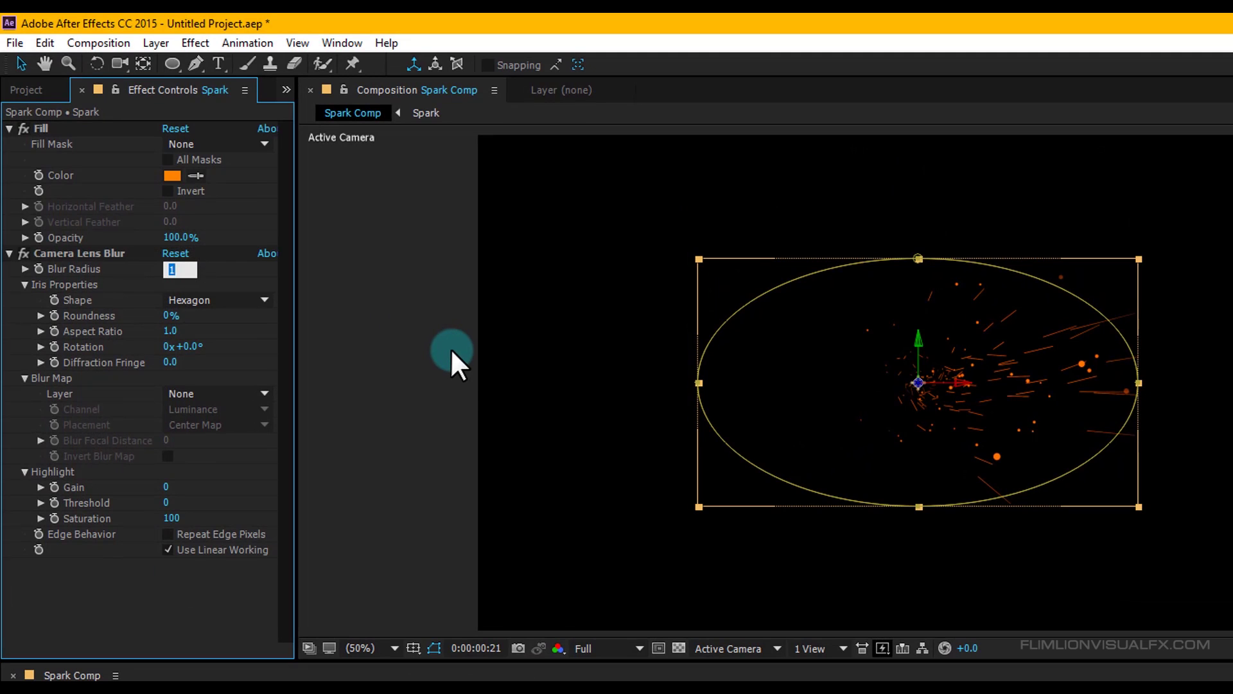
pyautogui.write('16')
pyautogui.press('Return')
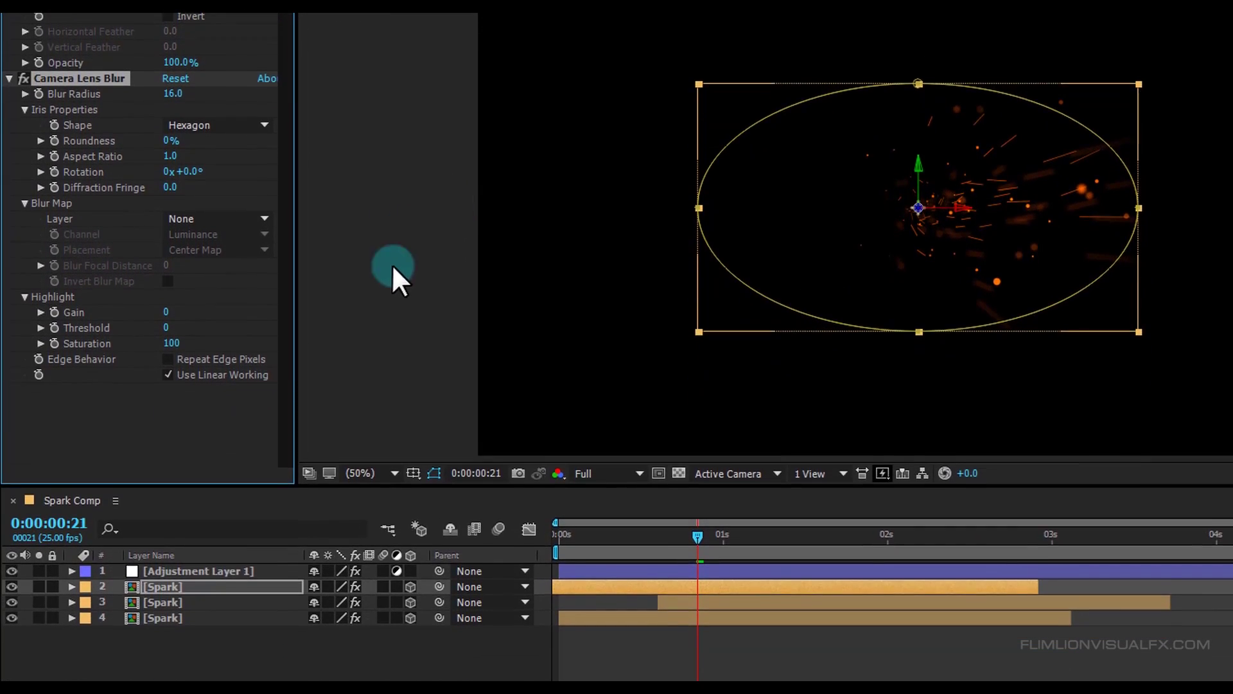
pyautogui.click(167, 574)
# Step: Duplicate the blurred 50% Spark layer and set the new copy's Scale to 47%
pyautogui.click(189, 476)
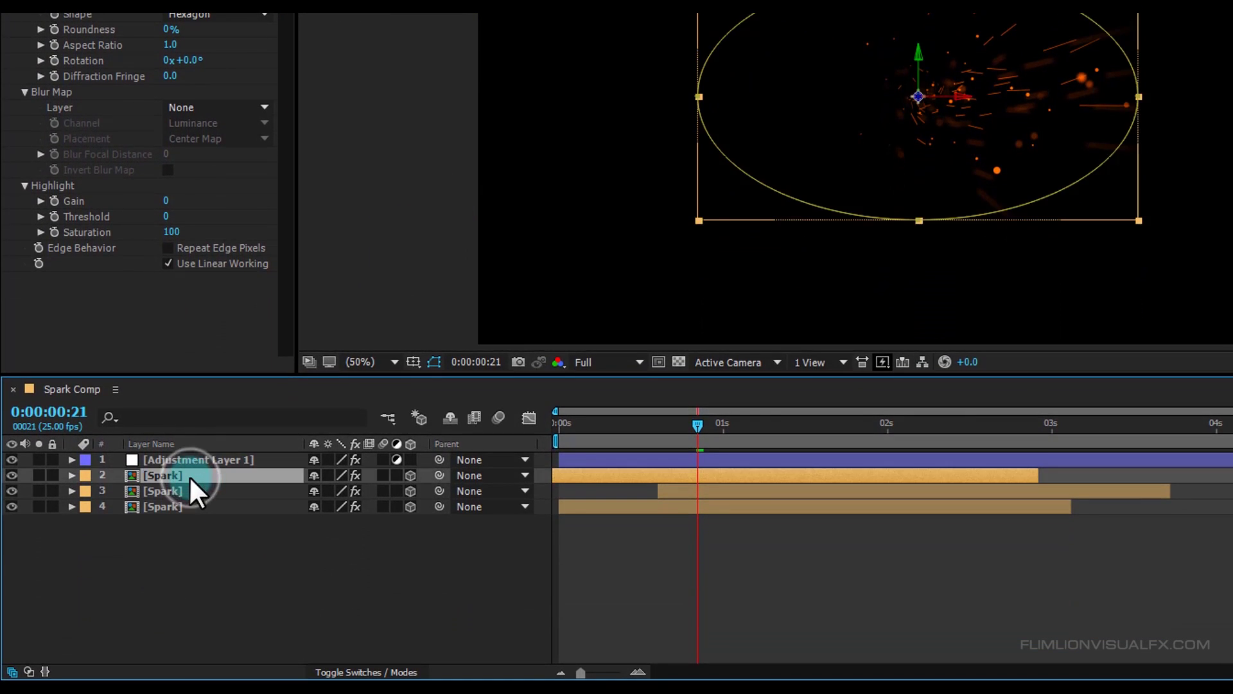
pyautogui.hotkey('ctrl', 'd')
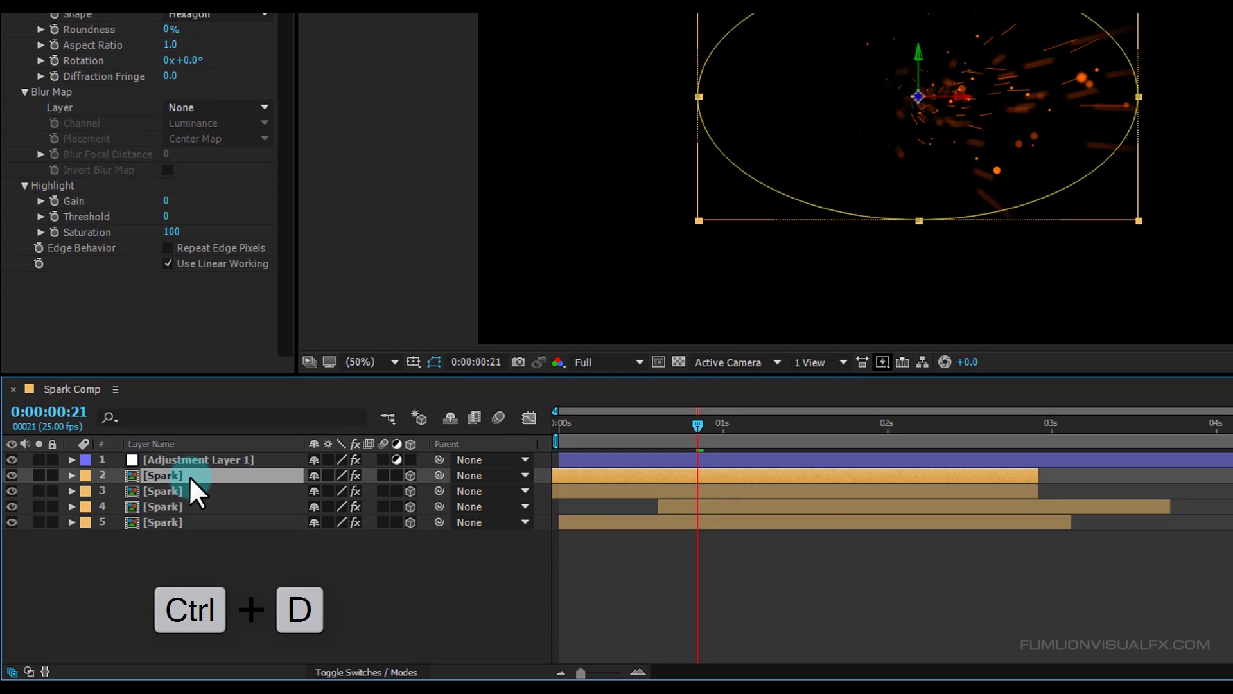
pyautogui.press('s')
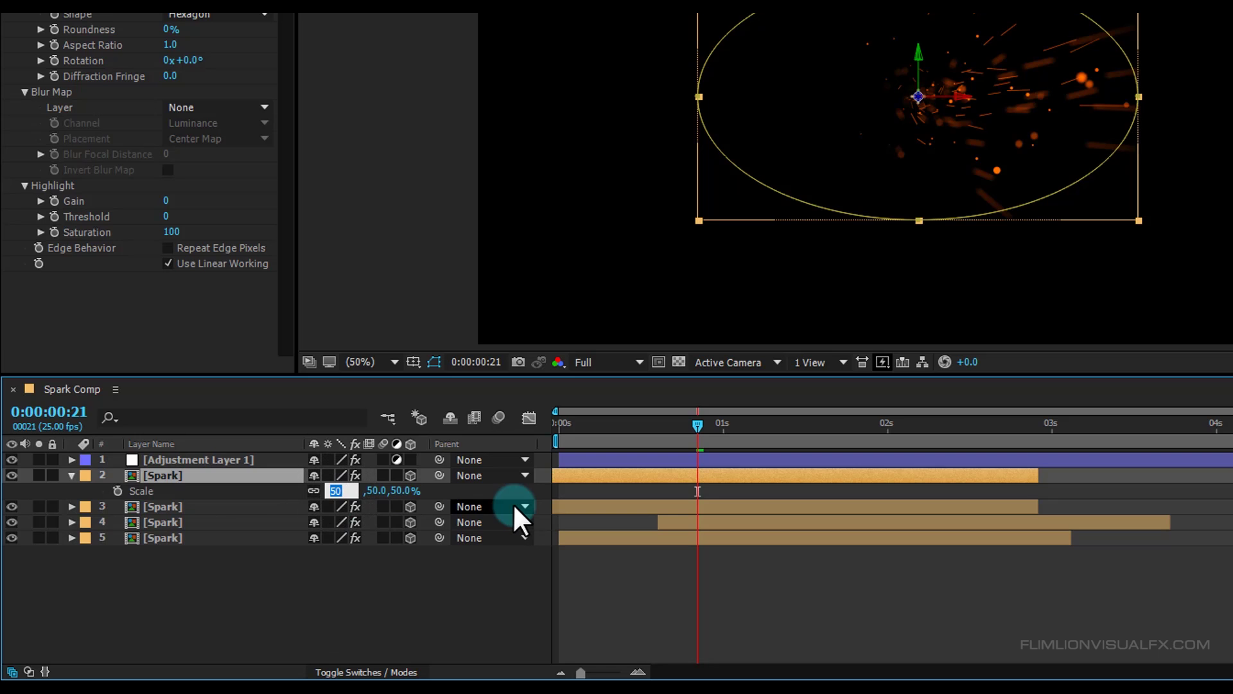
pyautogui.write('47')
pyautogui.press('Return')
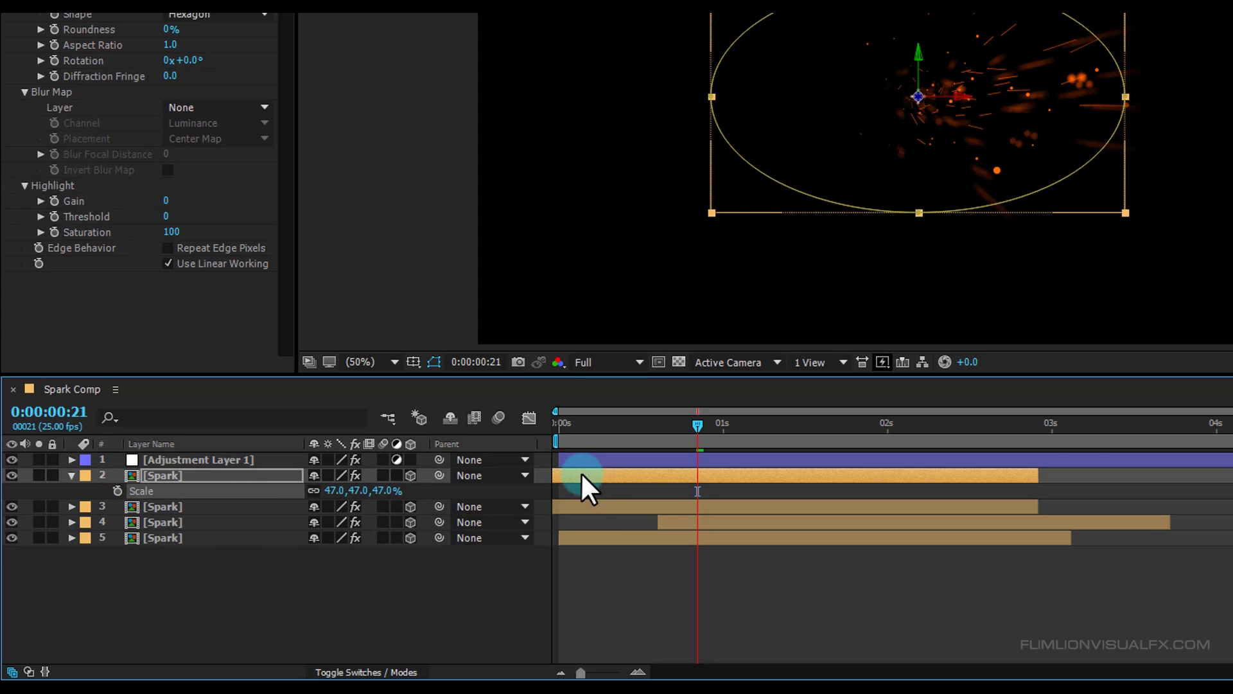
# Step: Shift the 47% Spark layer to start at about 0.4 seconds and set its Camera Lens Blur radius to 22
pyautogui.moveTo(582, 475); pyautogui.dragTo(677, 469)
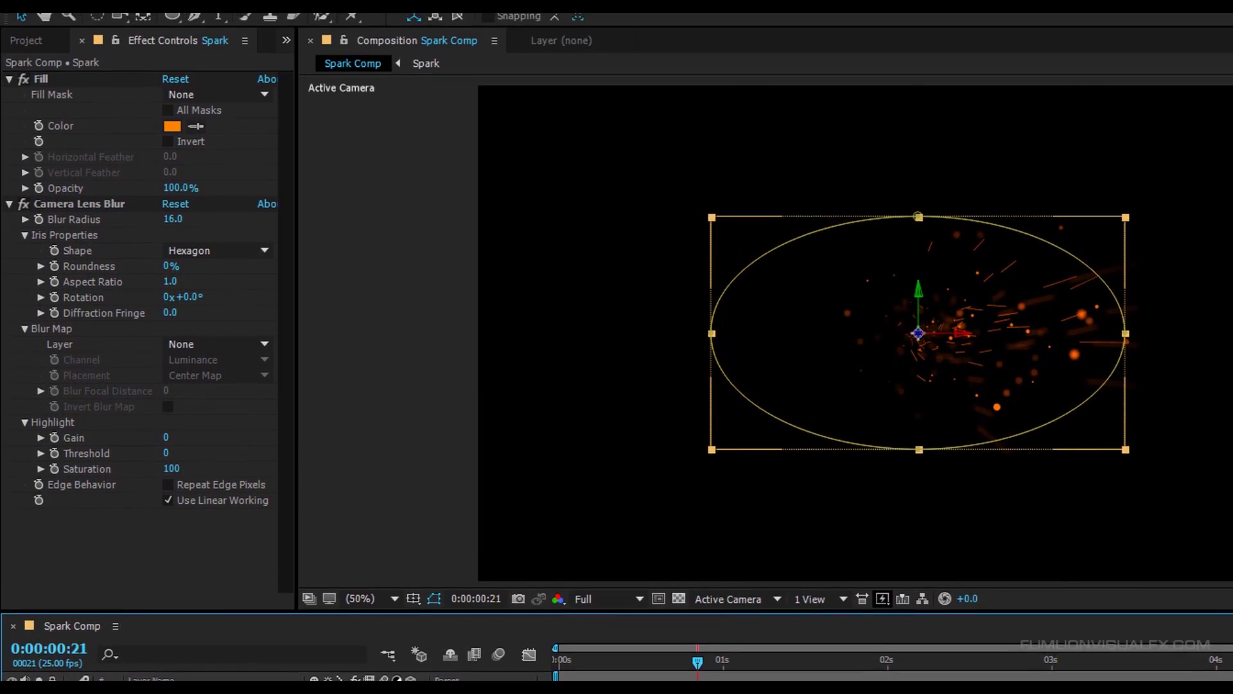
pyautogui.click(170, 253)
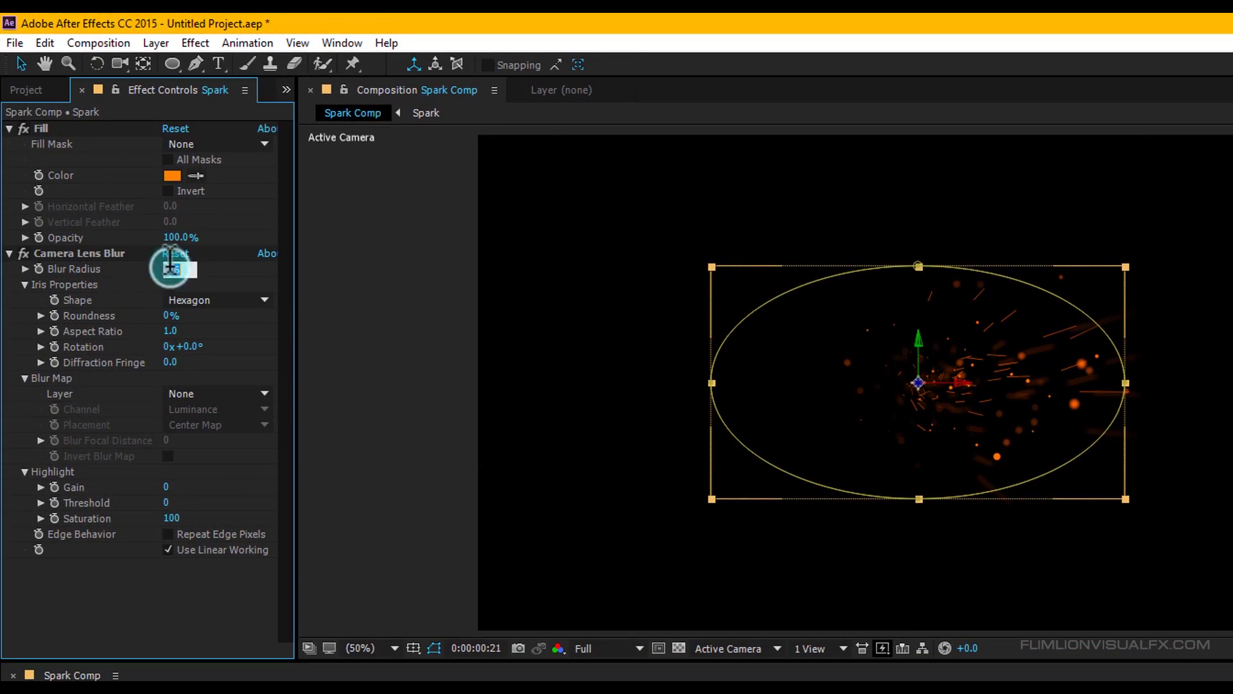
pyautogui.write('22')
pyautogui.press('Return')
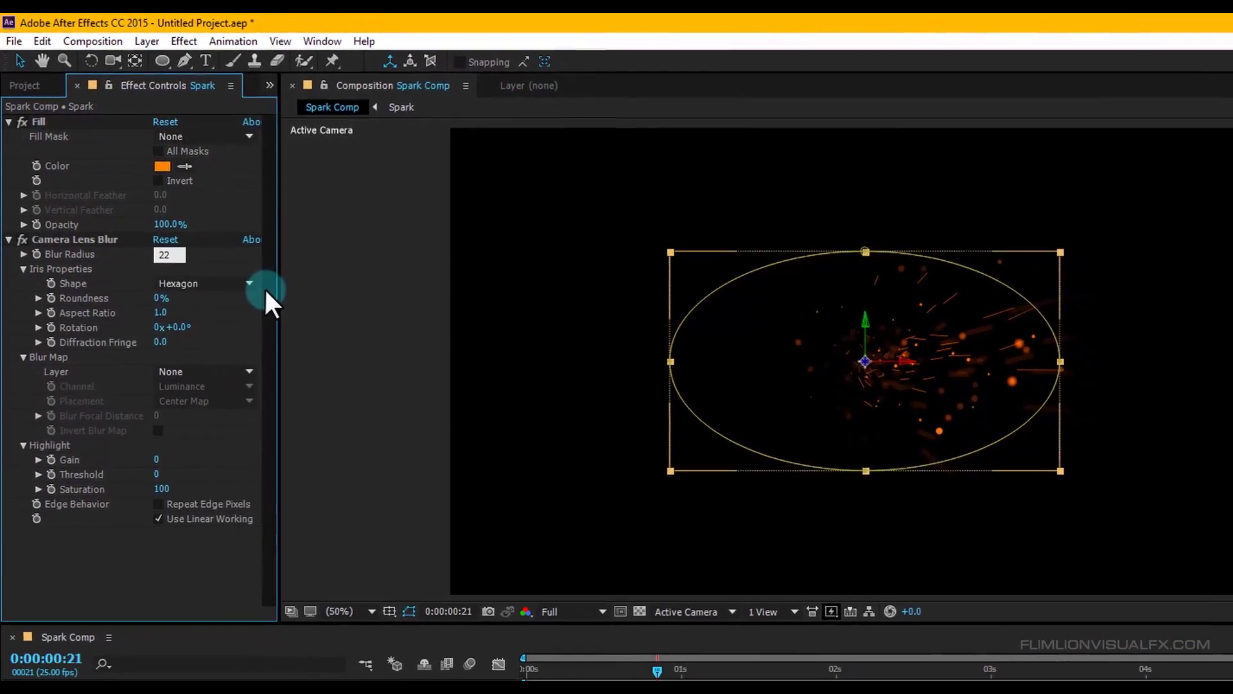
pyautogui.press('s')
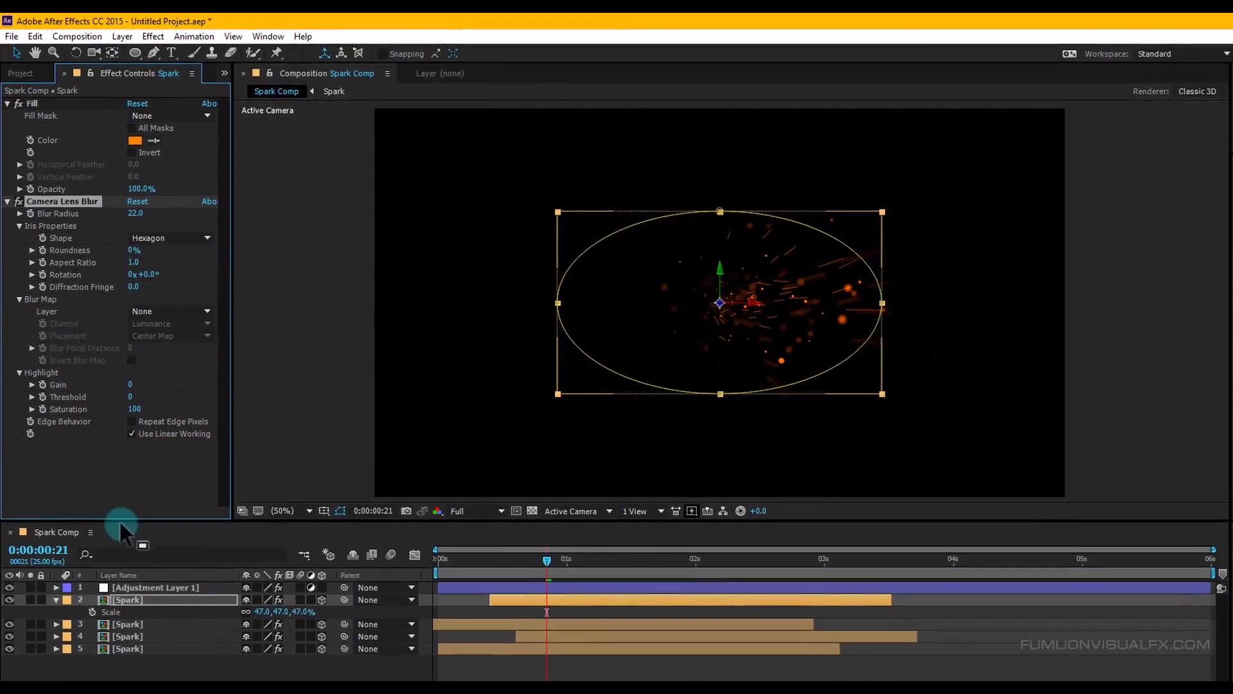
pyautogui.click(54, 575)
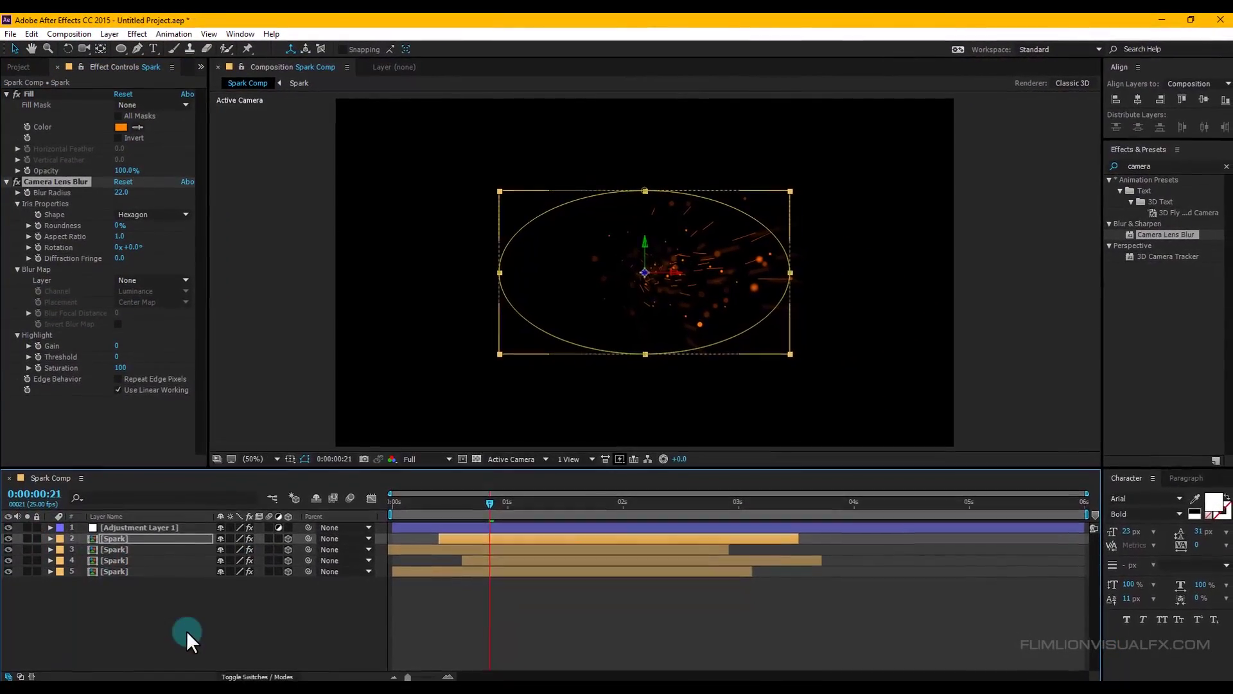
# Step: Preview the layered spark animation up close and in playback, and scrub through the timeline to examine the particles
pyautogui.click(187, 629)
pyautogui.scroll(2, 793, 340)
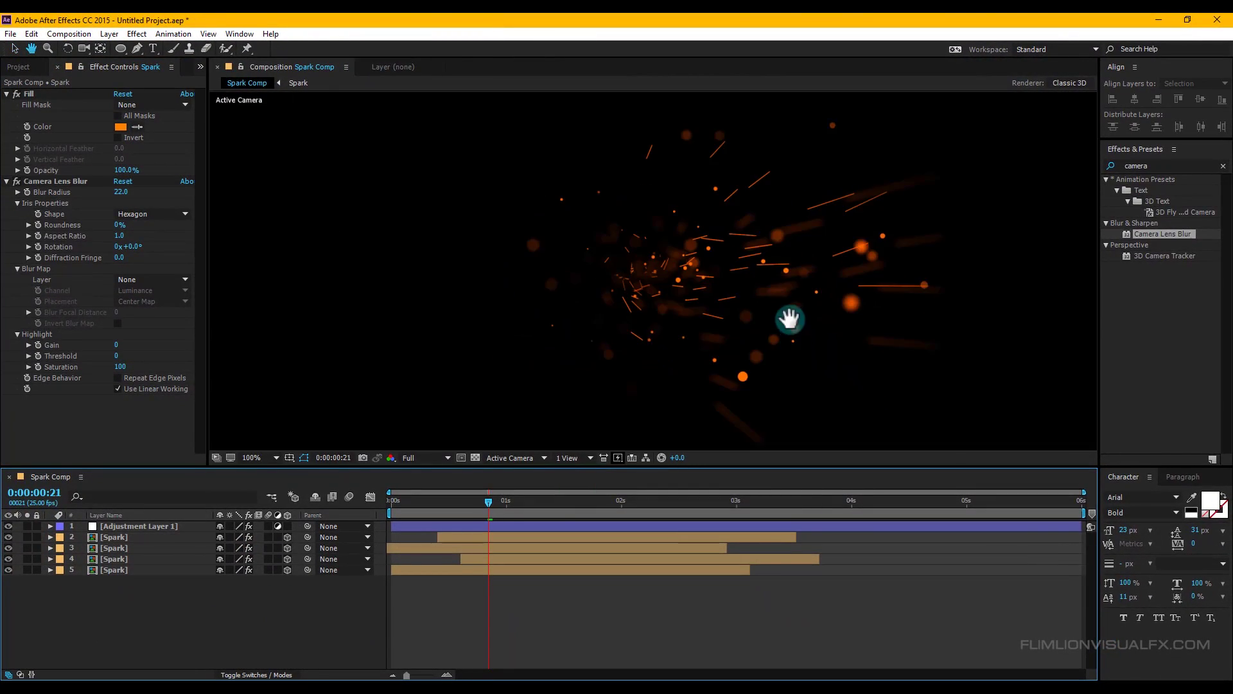
pyautogui.moveTo(793, 394); pyautogui.dragTo(777, 321)
pyautogui.press('space')
pyautogui.press('space')
pyautogui.scroll(-2, 674, 267)
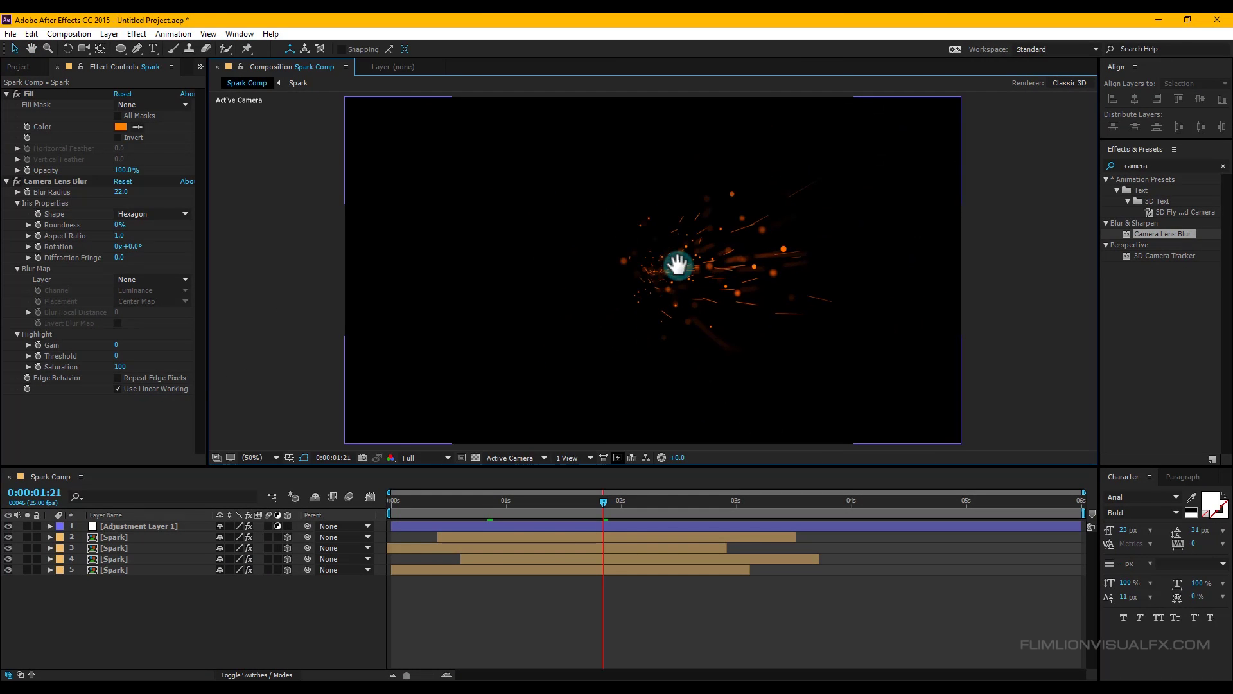
pyautogui.press('space')
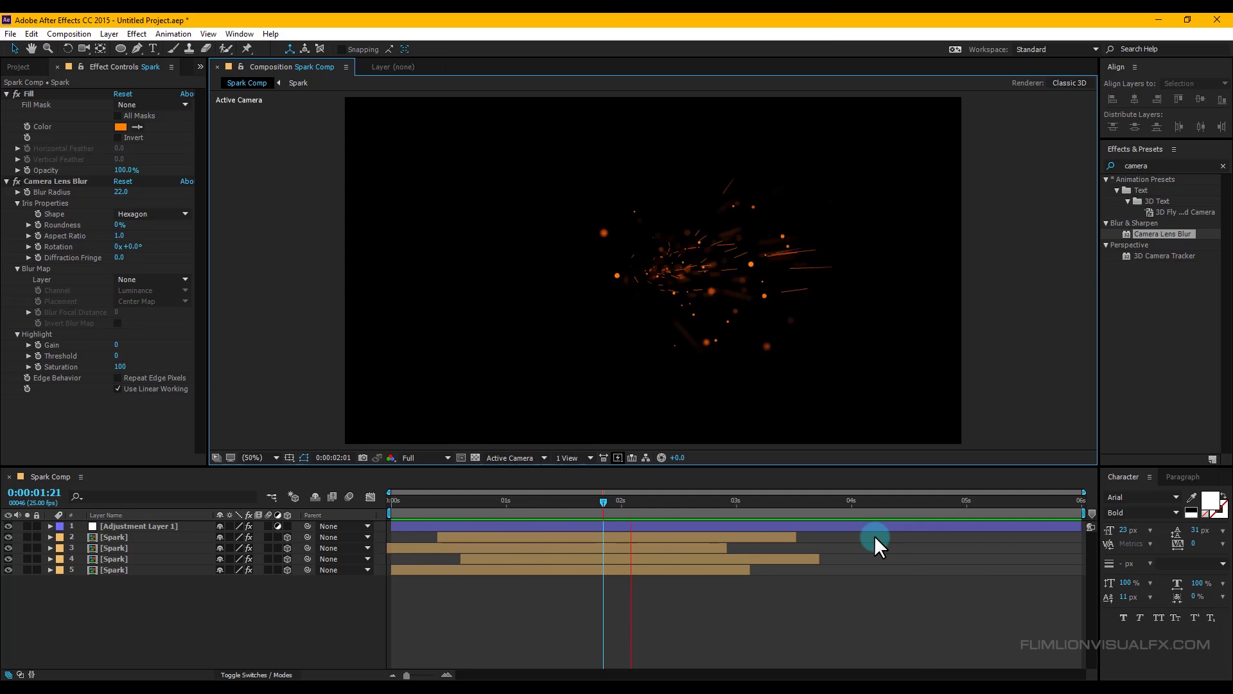
pyautogui.press('space')
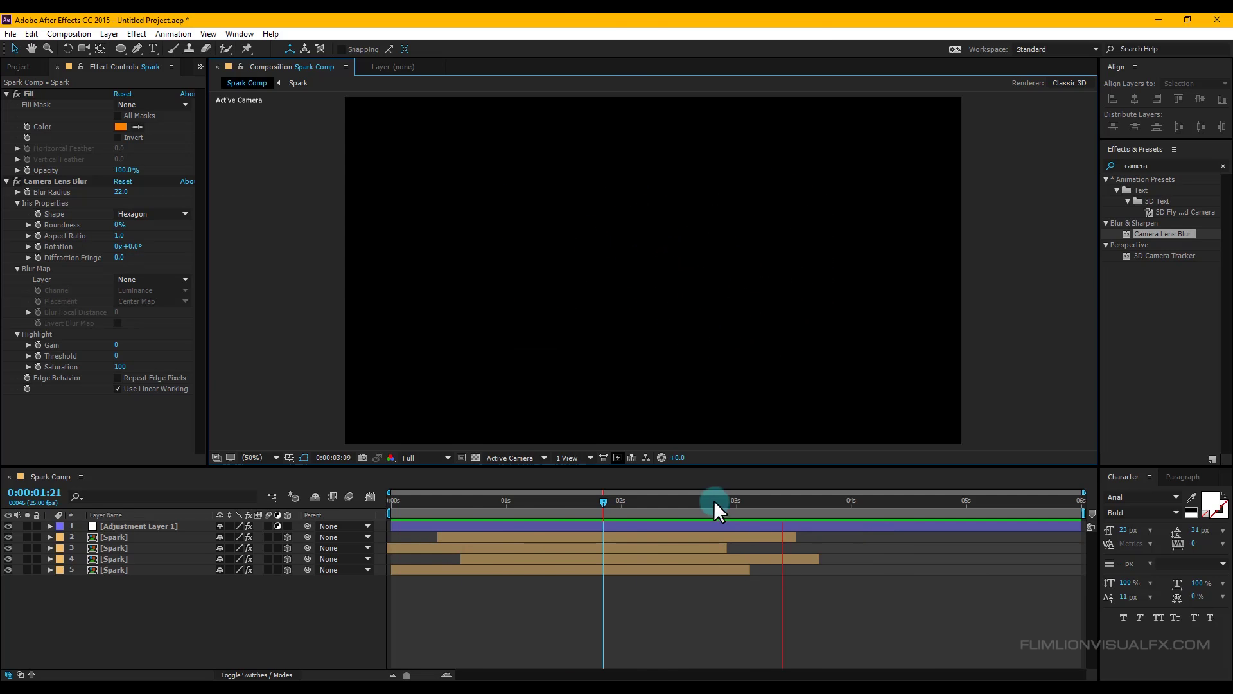
pyautogui.moveTo(711, 500); pyautogui.dragTo(676, 507)
pyautogui.moveTo(474, 514); pyautogui.dragTo(574, 509)
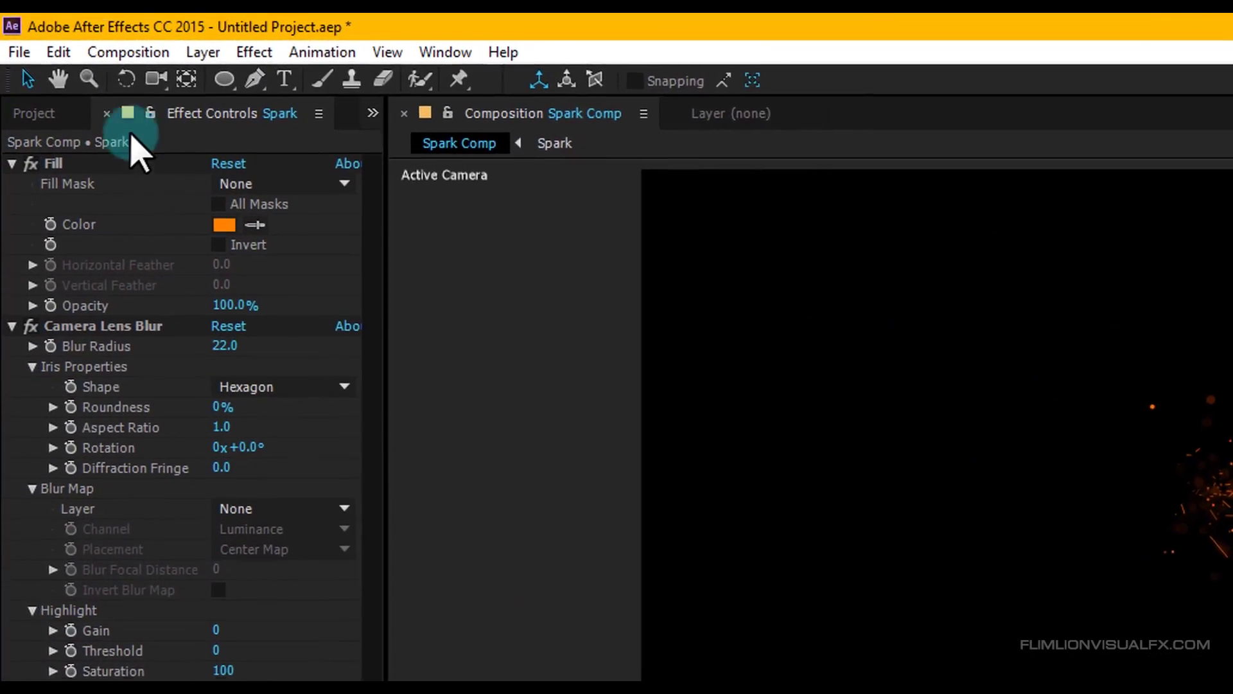
# Step: Create a new composition named LOGO COMP with the HDTV 1080 25 preset and a duration of 0:00:06:00
pyautogui.click(122, 49)
pyautogui.click(121, 76)
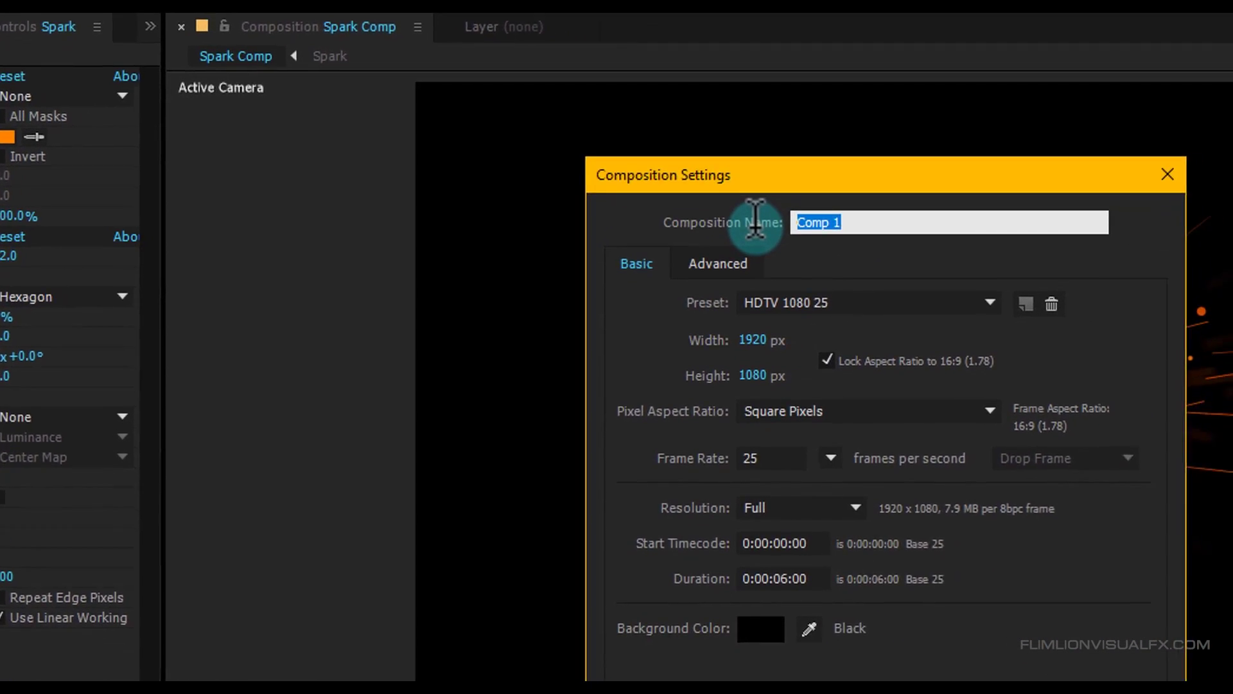
pyautogui.write('LOGO C')
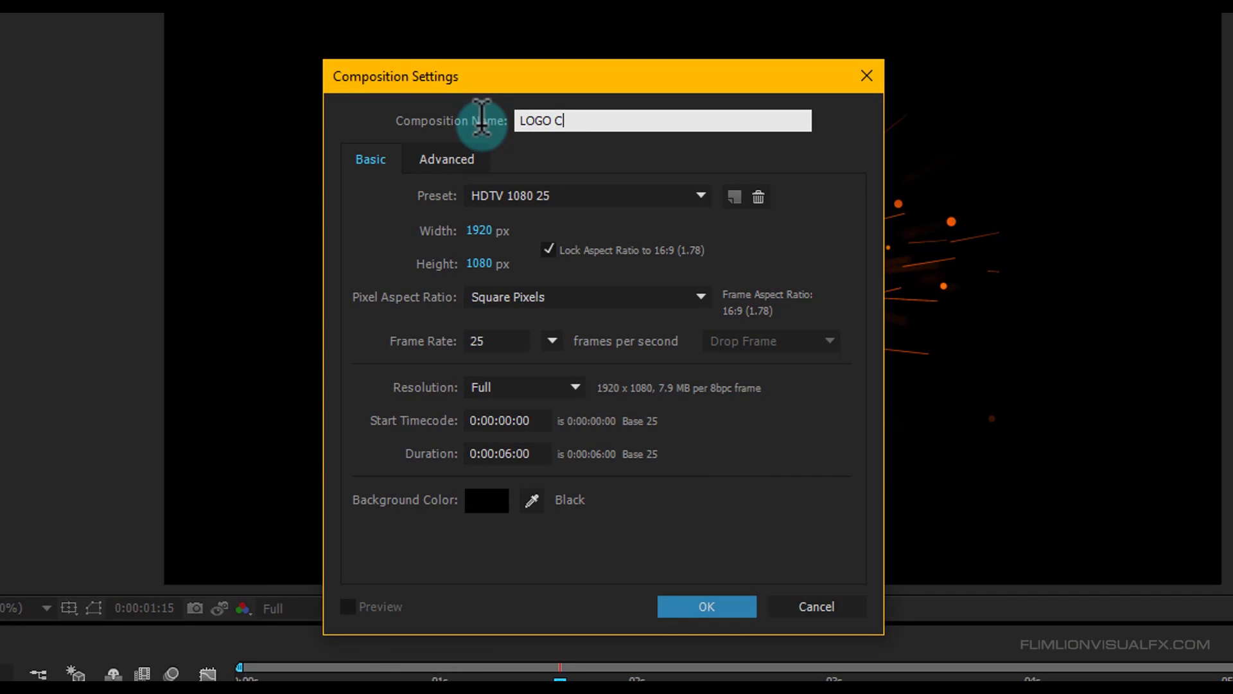
pyautogui.write('OMP')
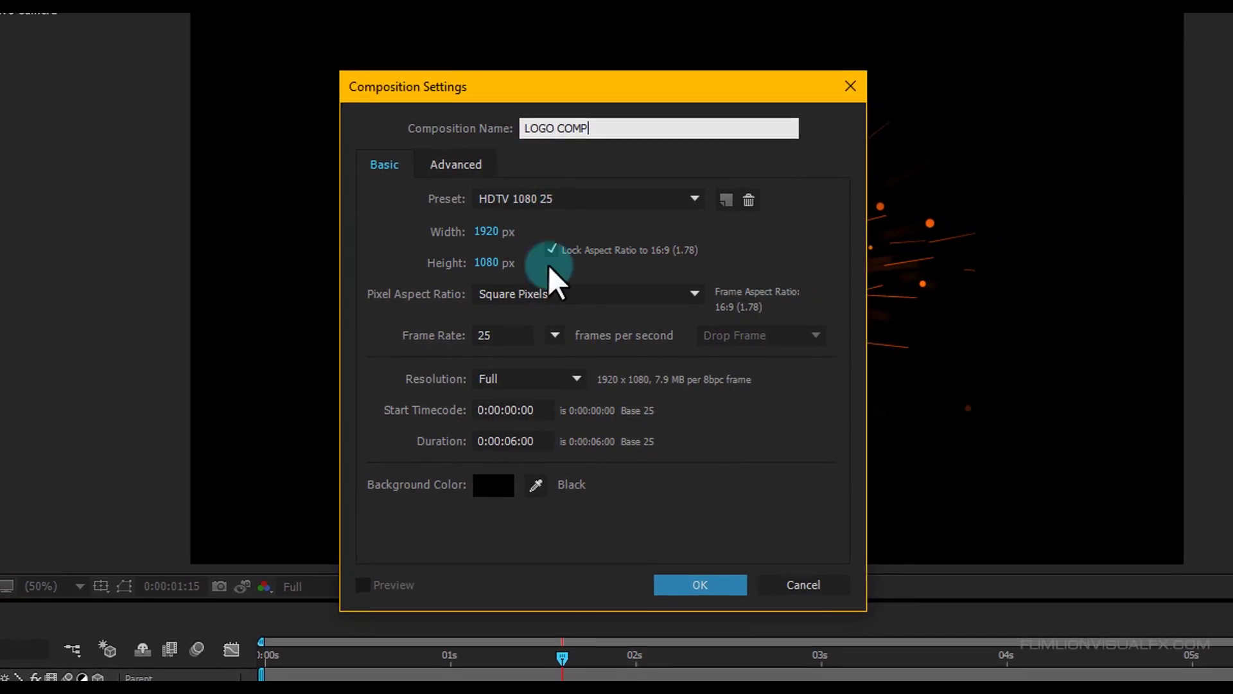
pyautogui.click(699, 568)
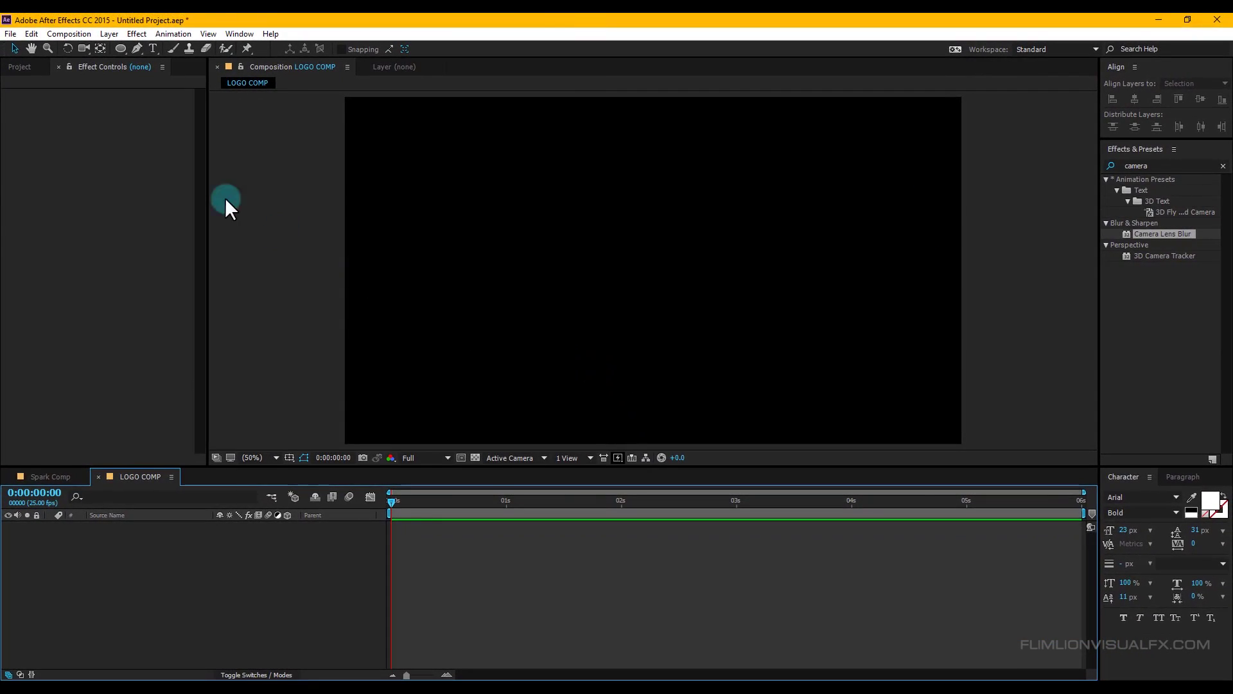
# Step: Import Matte.mov and Texture.jpg from the Tutorial 16 PROJECT FILE folder into the project
pyautogui.click(18, 72)
pyautogui.rightClick(70, 310)
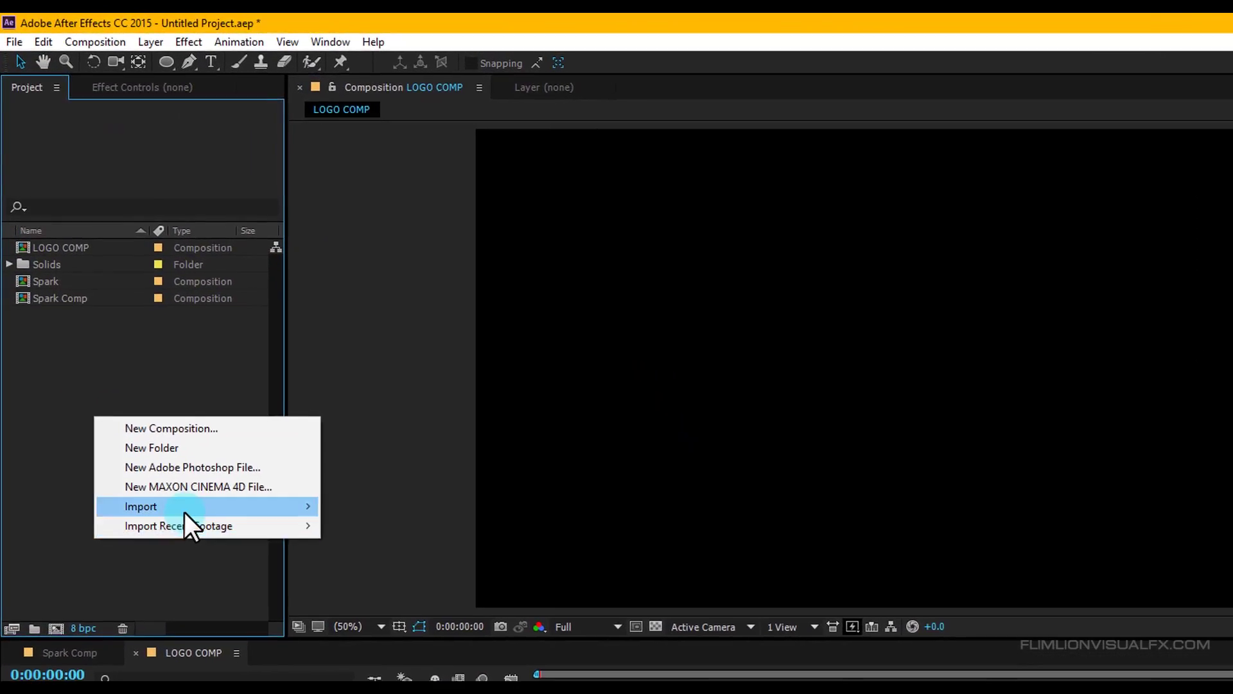
pyautogui.moveTo(270, 507)
pyautogui.click(347, 508)
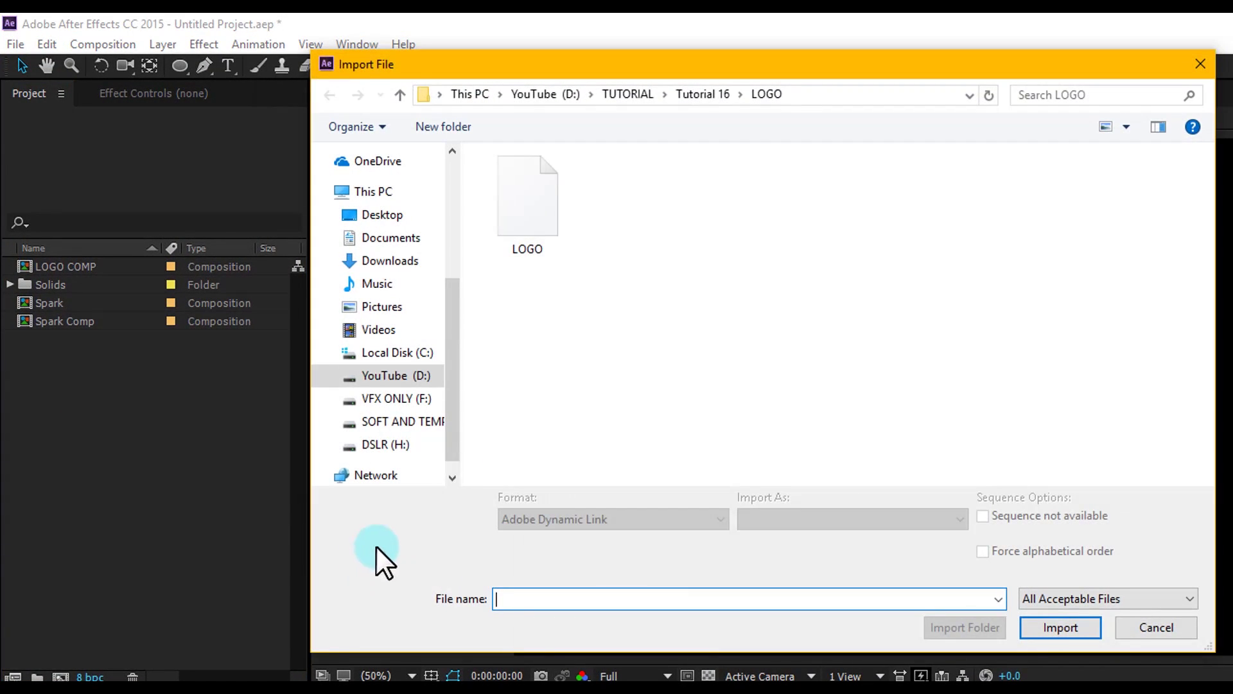
pyautogui.click(695, 98)
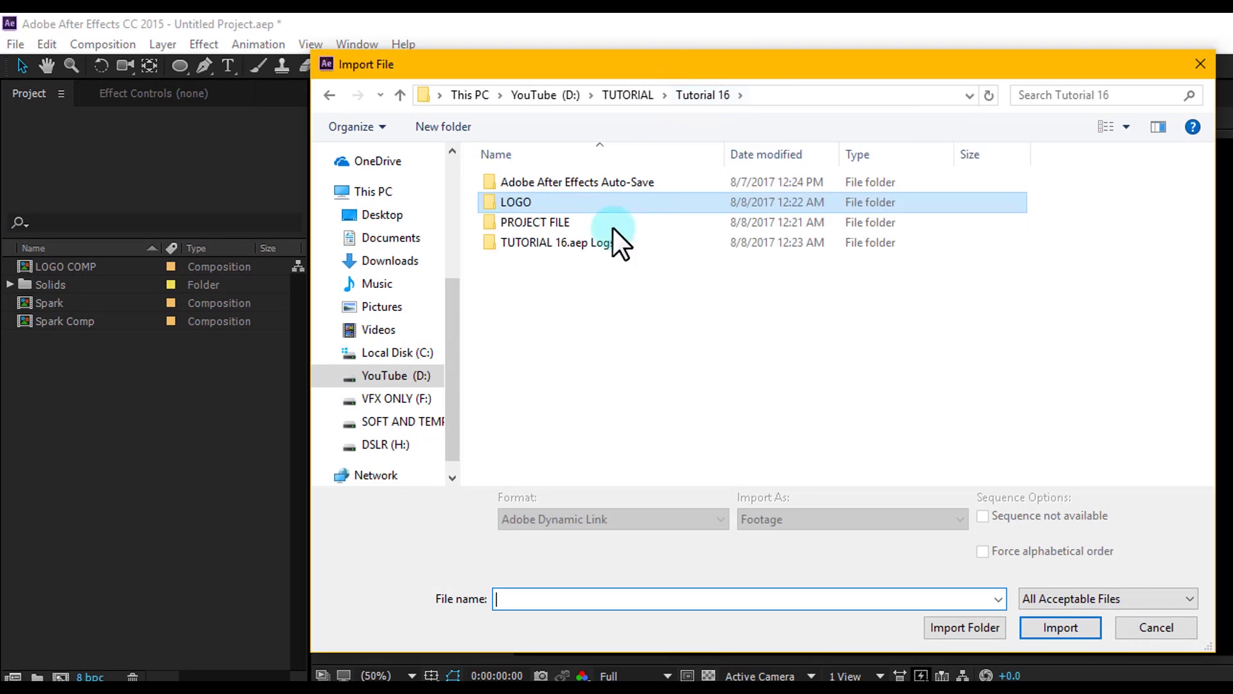
pyautogui.doubleClick(555, 222)
pyautogui.moveTo(829, 314); pyautogui.dragTo(507, 194)
pyautogui.click(1059, 628)
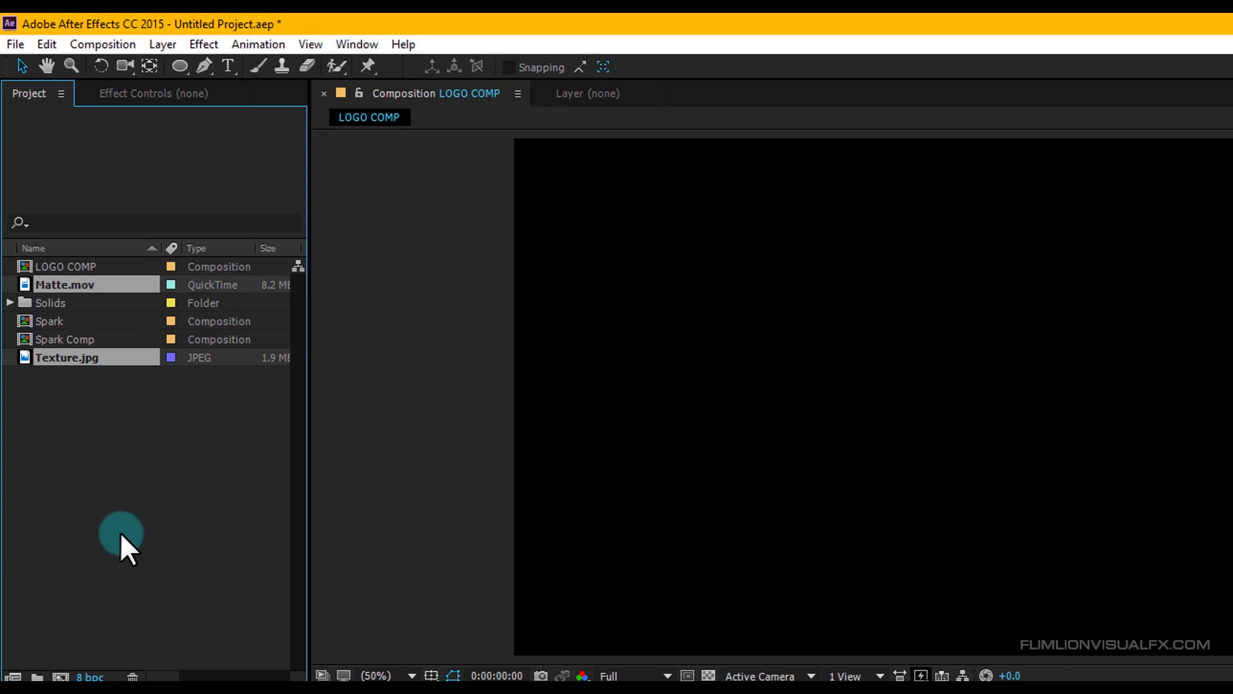
# Step: Import LOGO.png from the Tutorial 16 LOGO folder into the project as footage
pyautogui.rightClick(121, 533)
pyautogui.moveTo(310, 630)
pyautogui.click(414, 630)
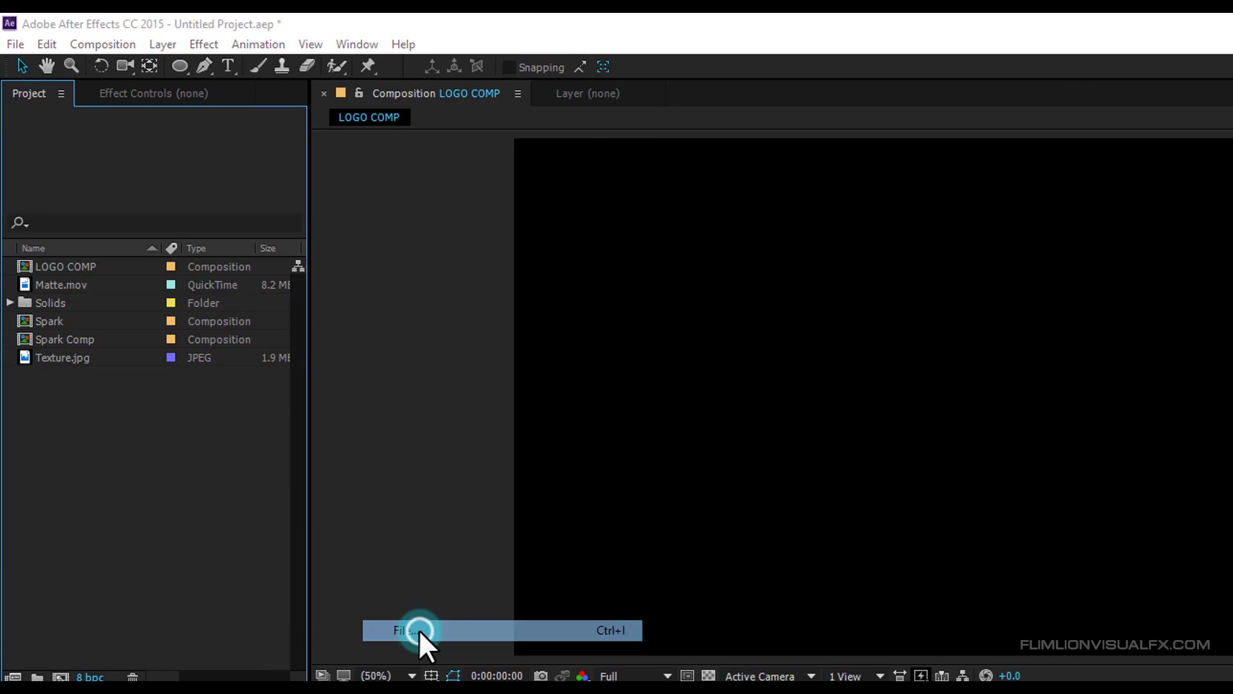
pyautogui.click(672, 93)
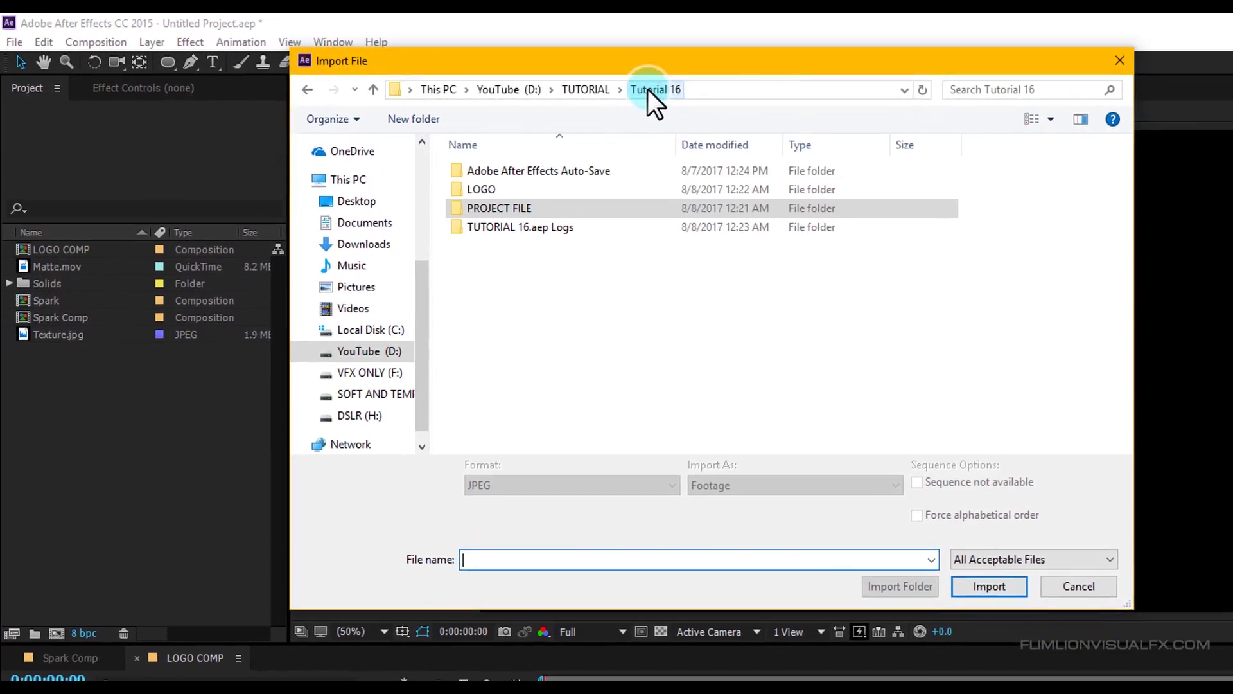
pyautogui.doubleClick(540, 189)
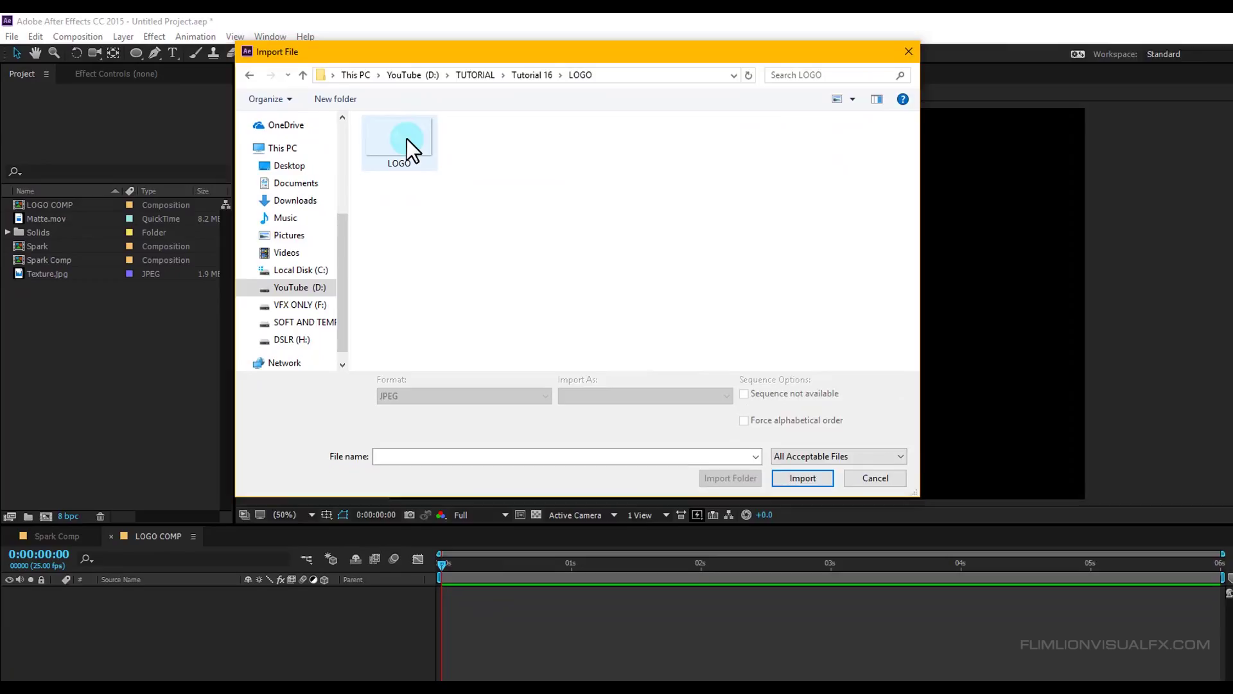
pyautogui.click(407, 138)
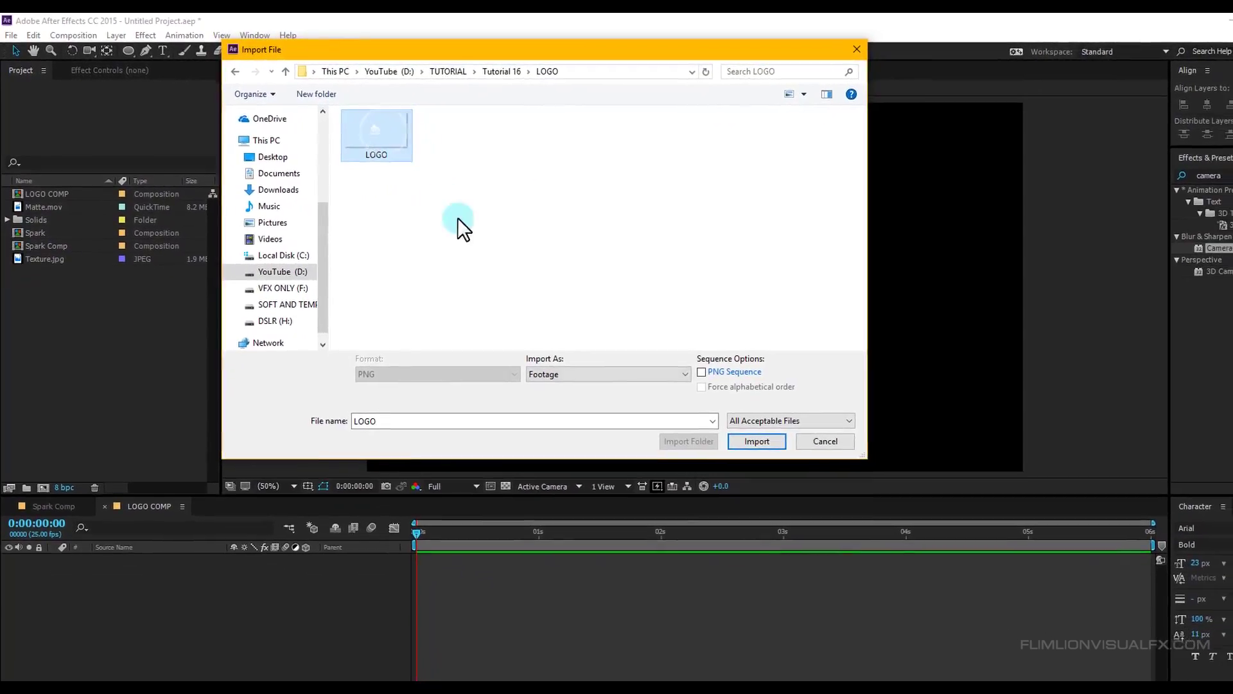
pyautogui.click(803, 478)
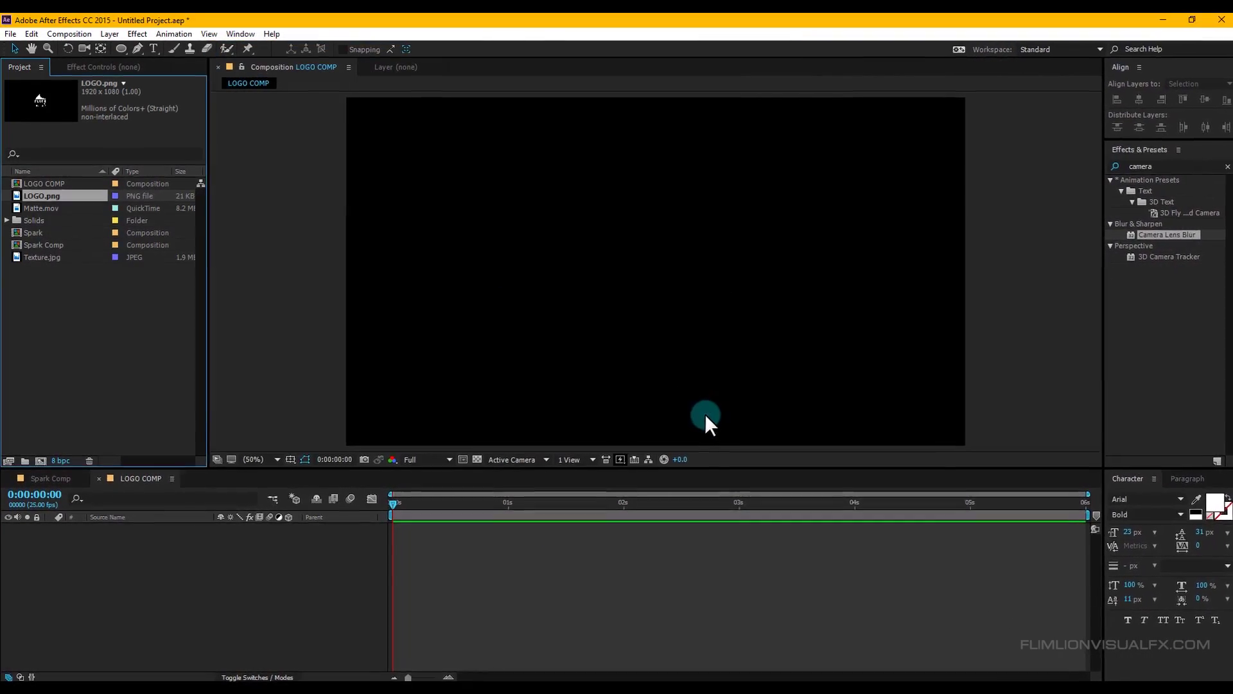
pyautogui.click(115, 313)
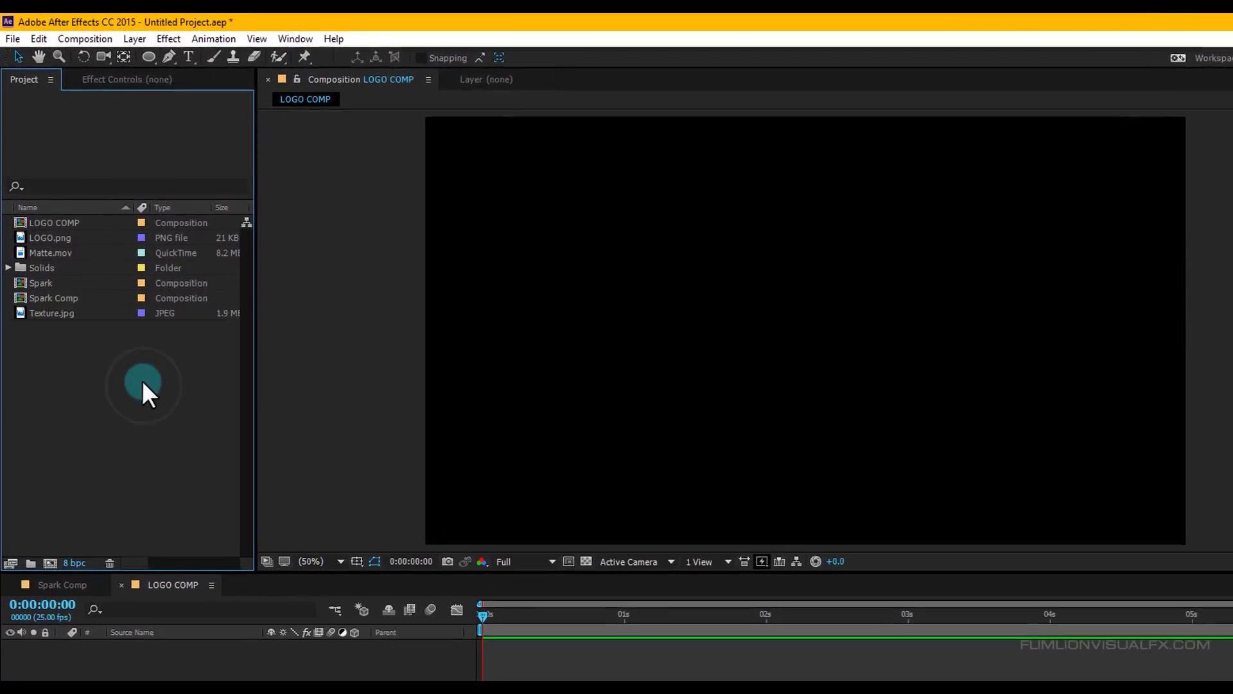
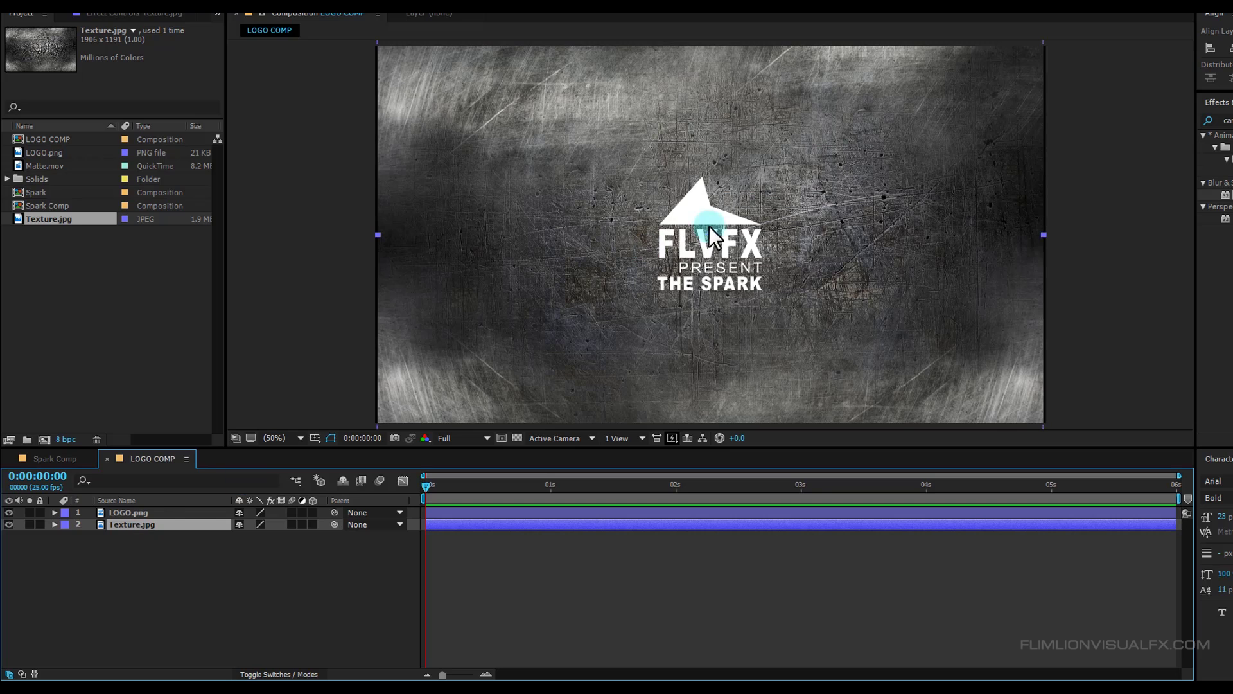
# Step: Scale the Texture.jpg layer down in the composition so that it closely surrounds the logo
pyautogui.scroll(-2, 709, 226)
pyautogui.moveTo(883, 128); pyautogui.dragTo(814, 192)
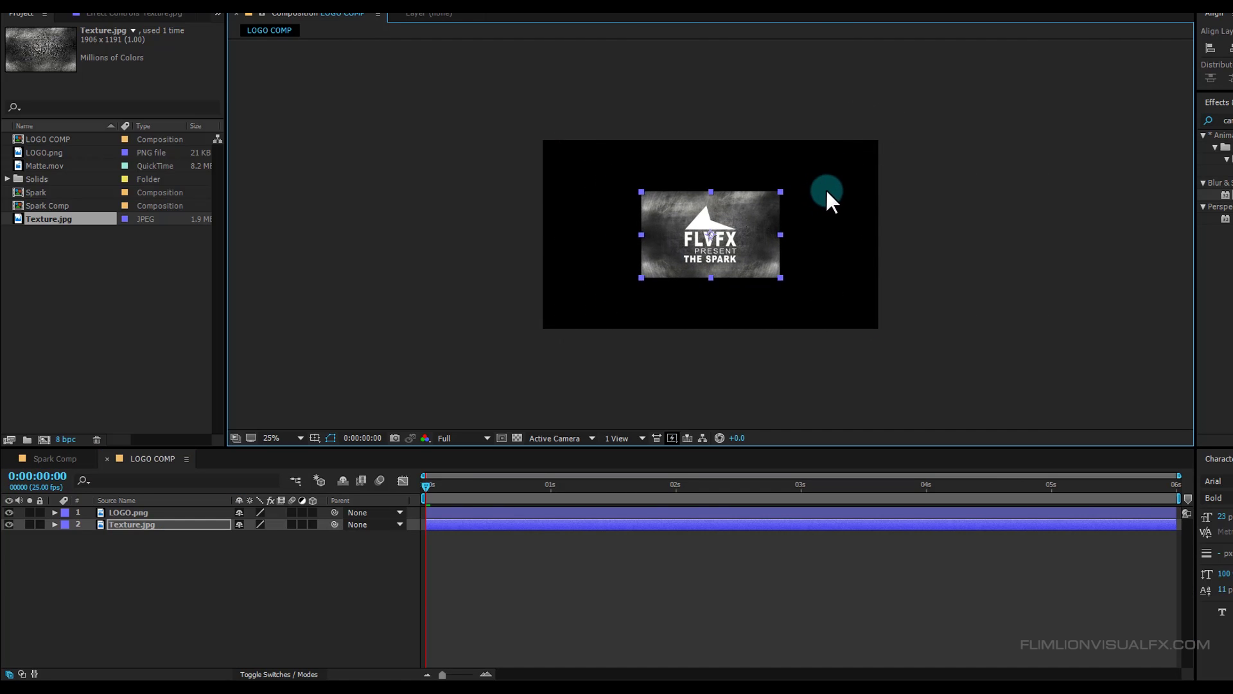
pyautogui.press('.')
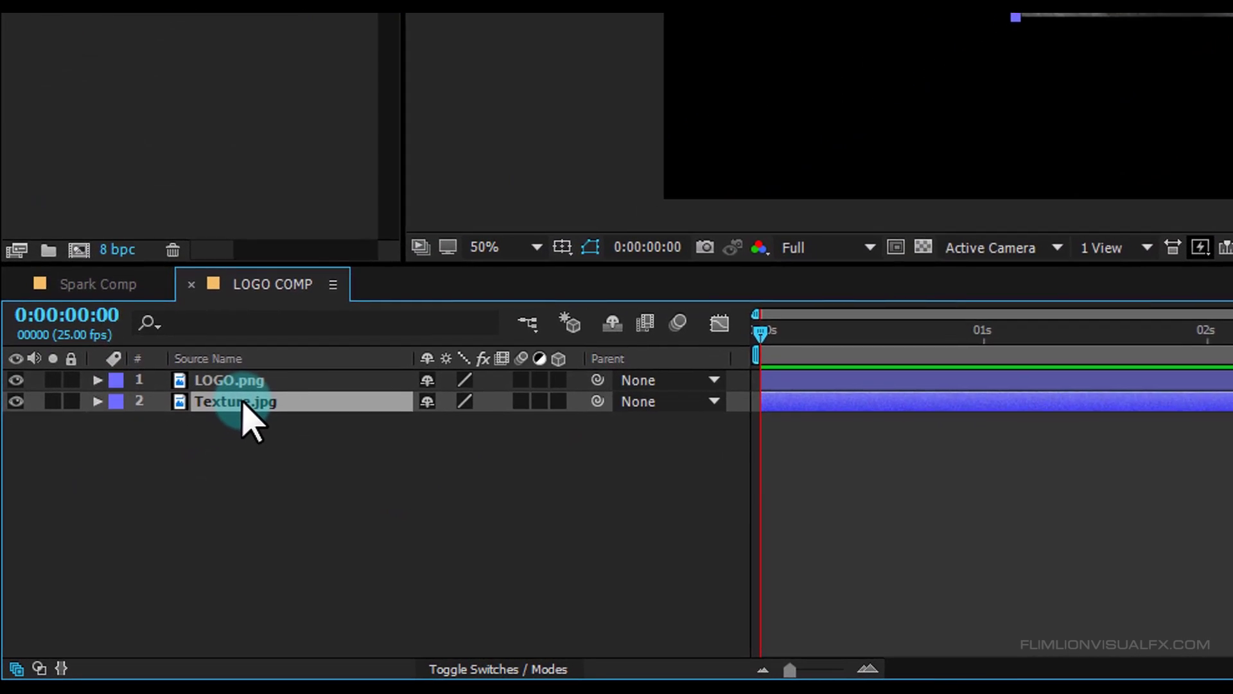
# Step: Set the Texture.jpg layer's track matte to Alpha Matte "LOGO.png"
pyautogui.click(503, 671)
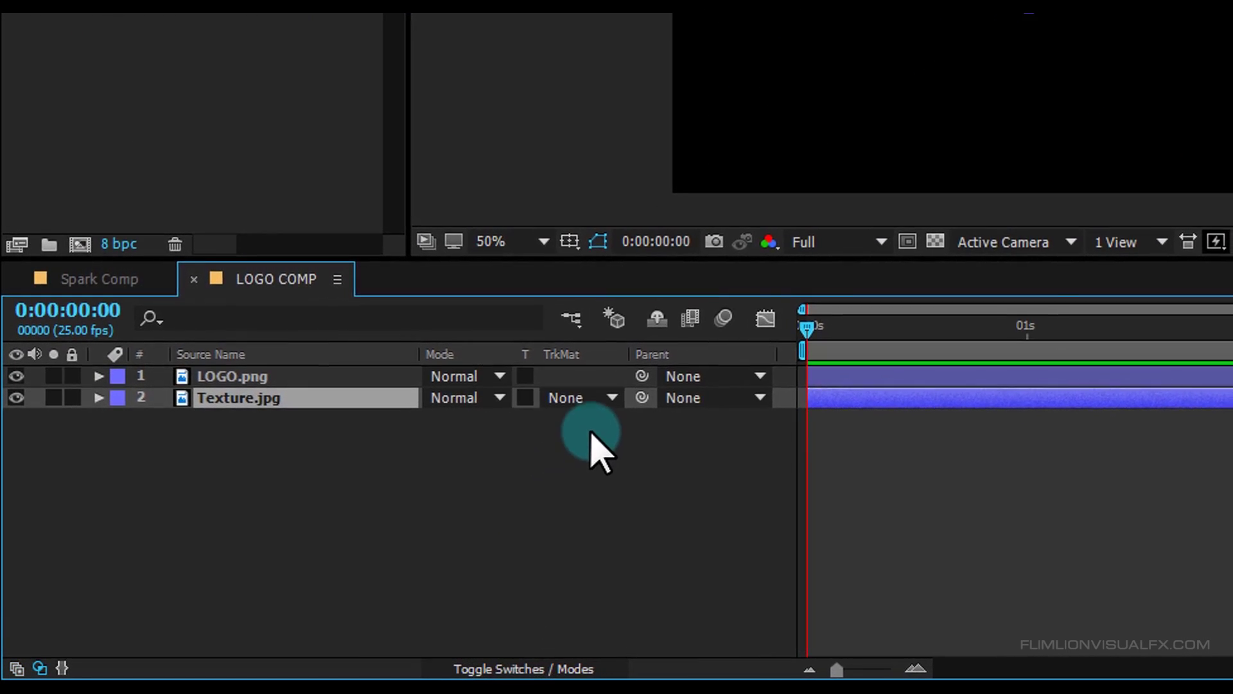
pyautogui.click(572, 398)
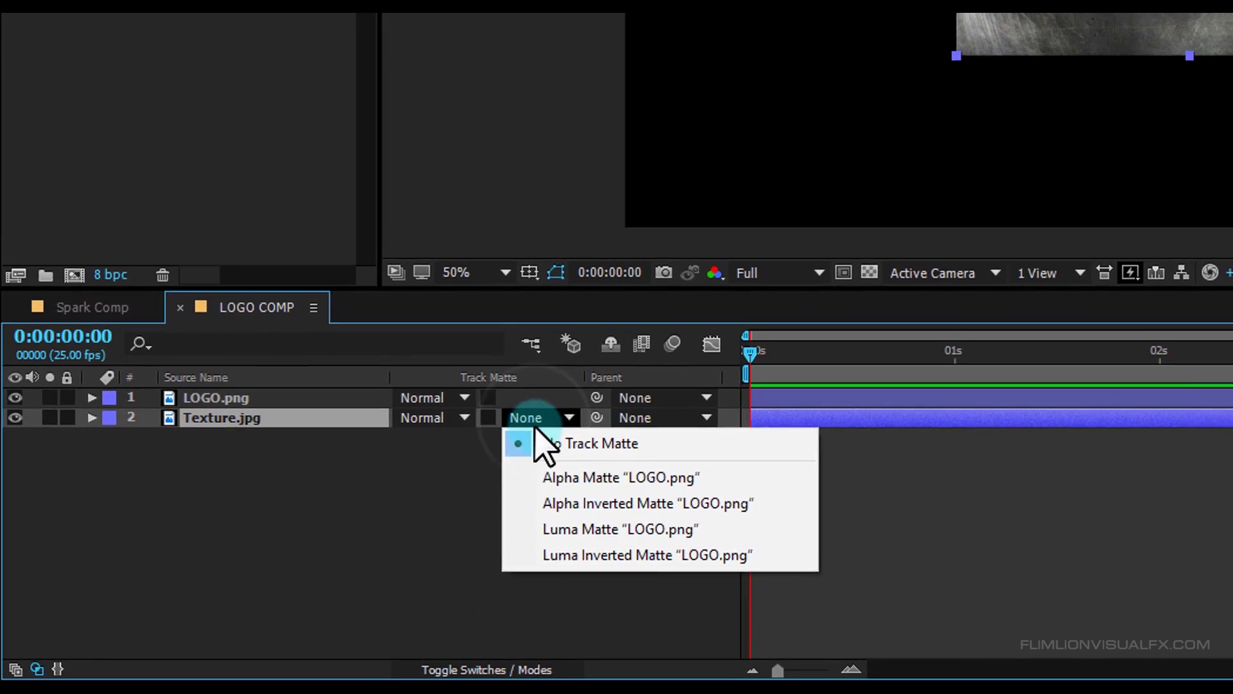
pyautogui.click(546, 477)
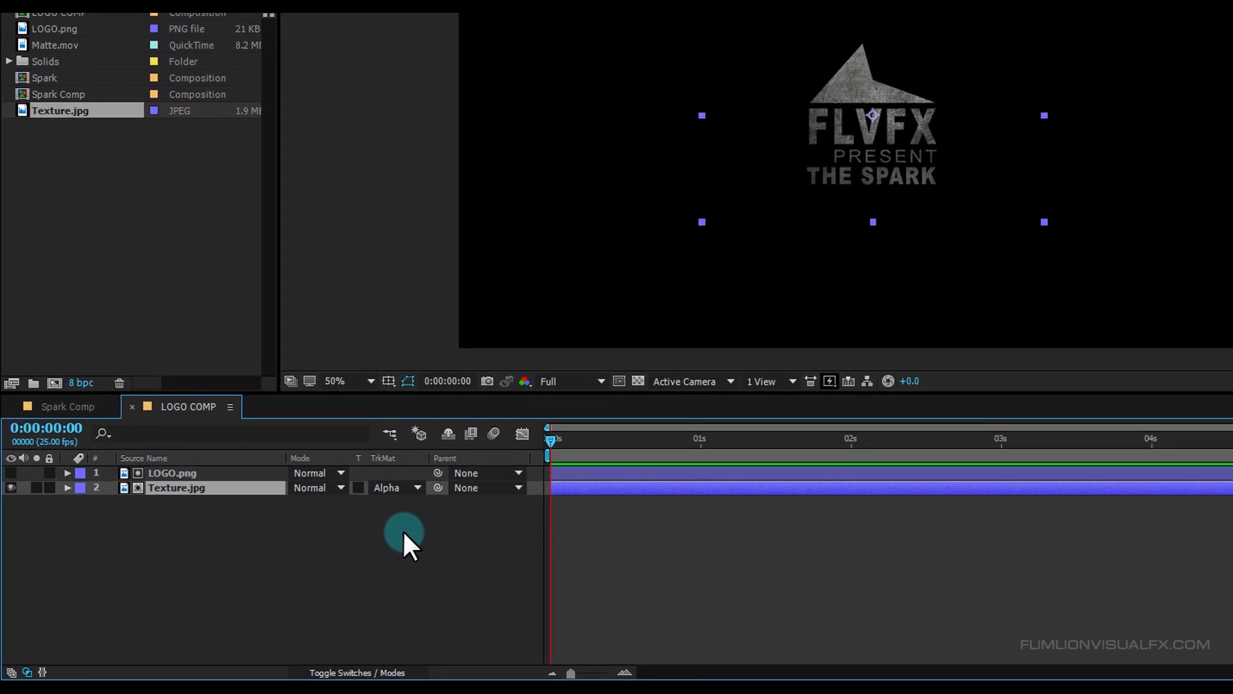
pyautogui.scroll(2, 738, 161)
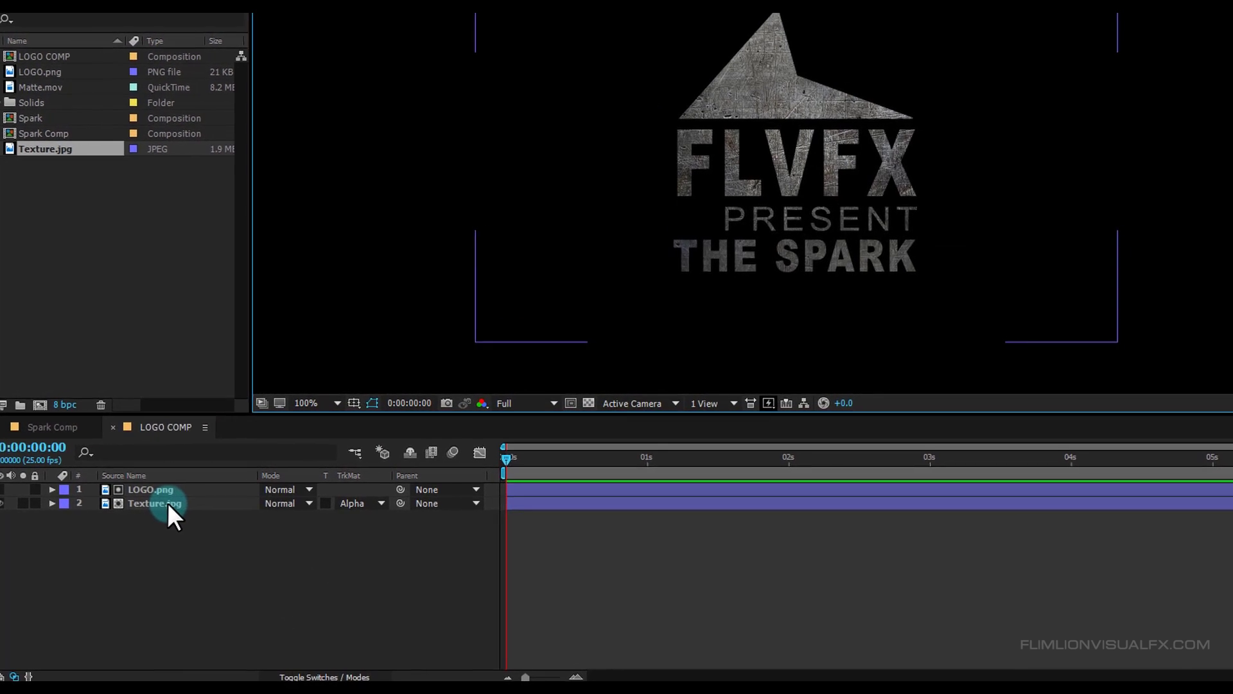
# Step: Find the Color Balance effect and apply it to the Texture.jpg layer
pyautogui.click(169, 504)
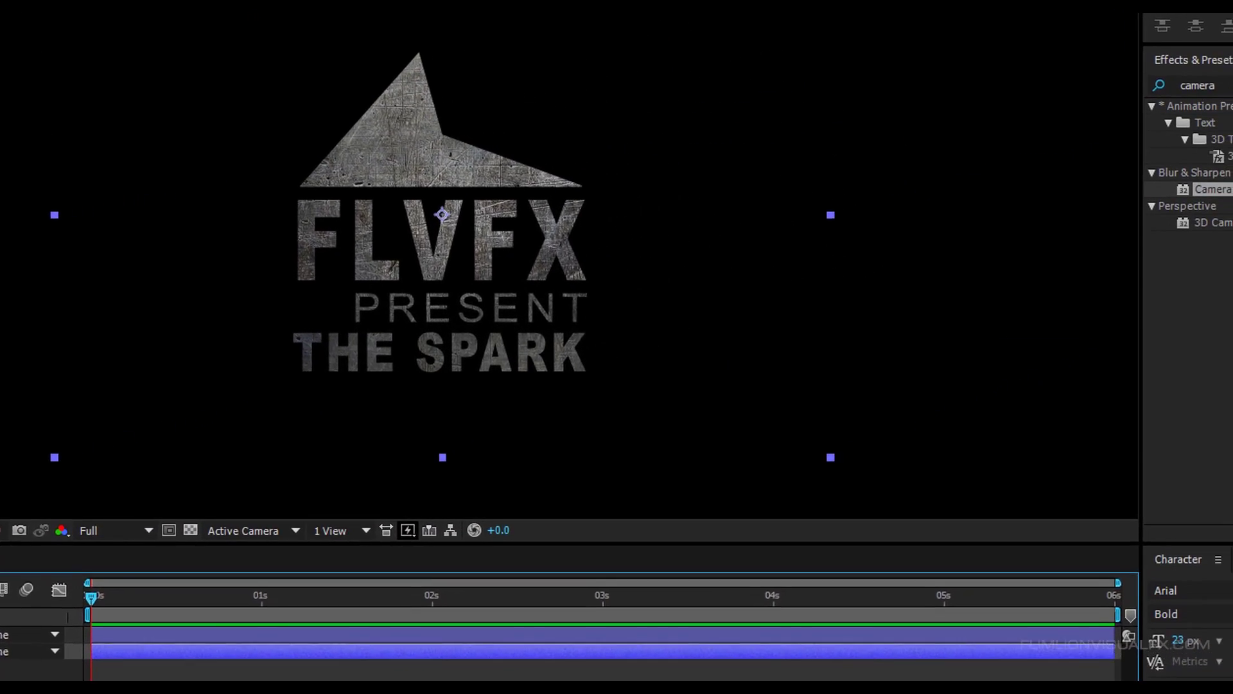
pyautogui.click(1168, 88)
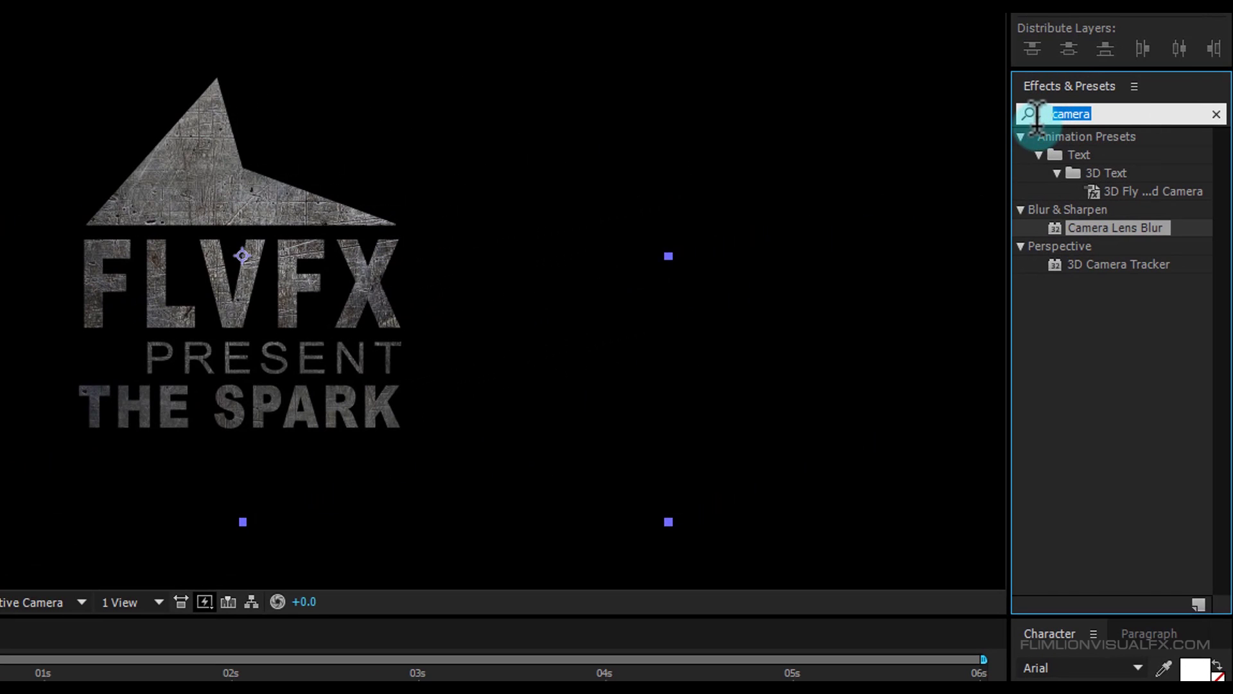
pyautogui.write('color b')
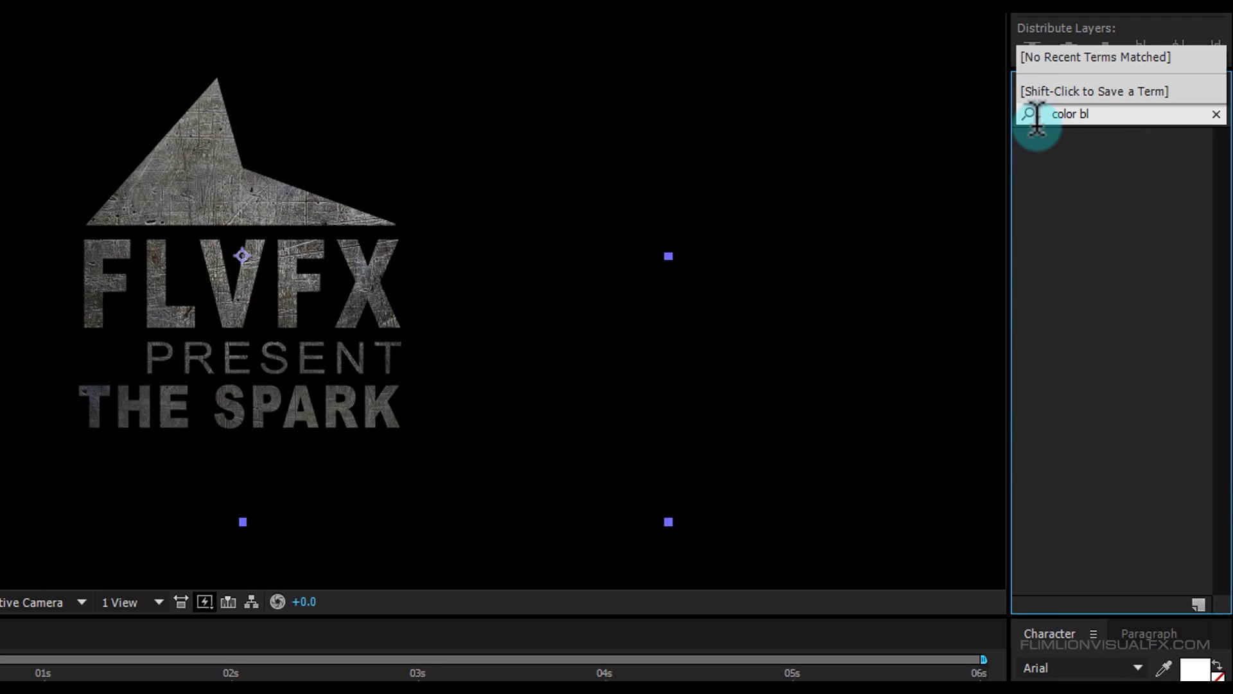
pyautogui.click(1121, 155)
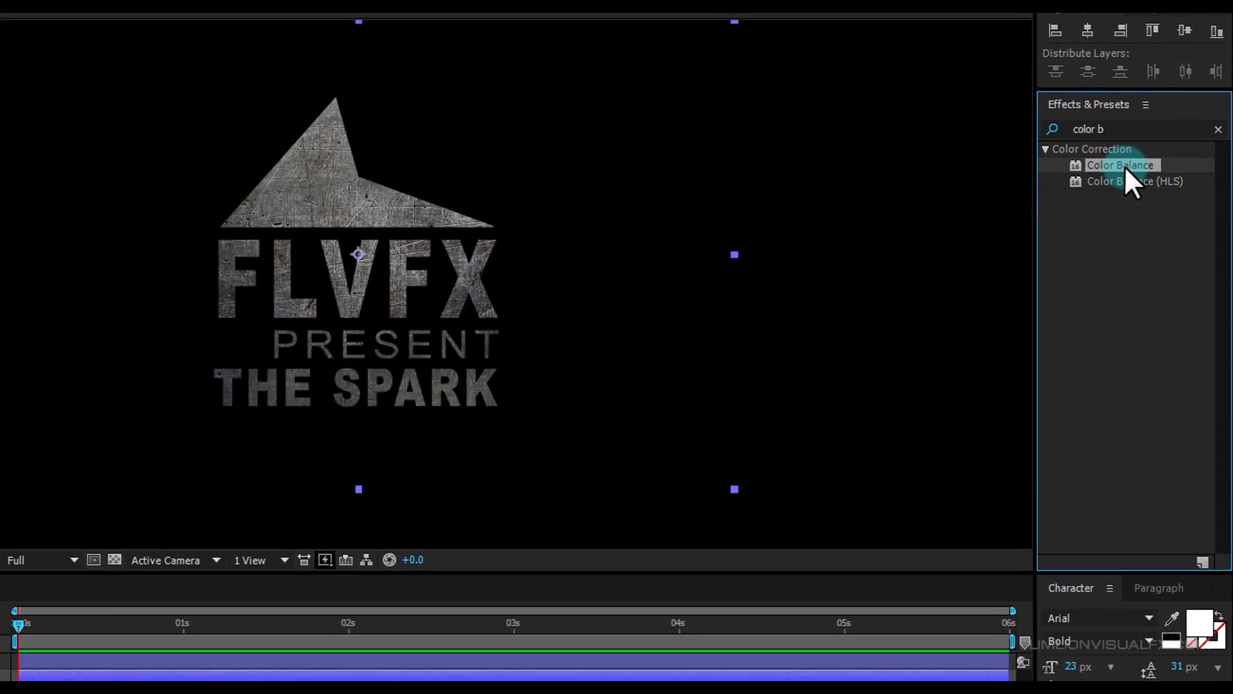
pyautogui.moveTo(1126, 168); pyautogui.dragTo(0, 630)
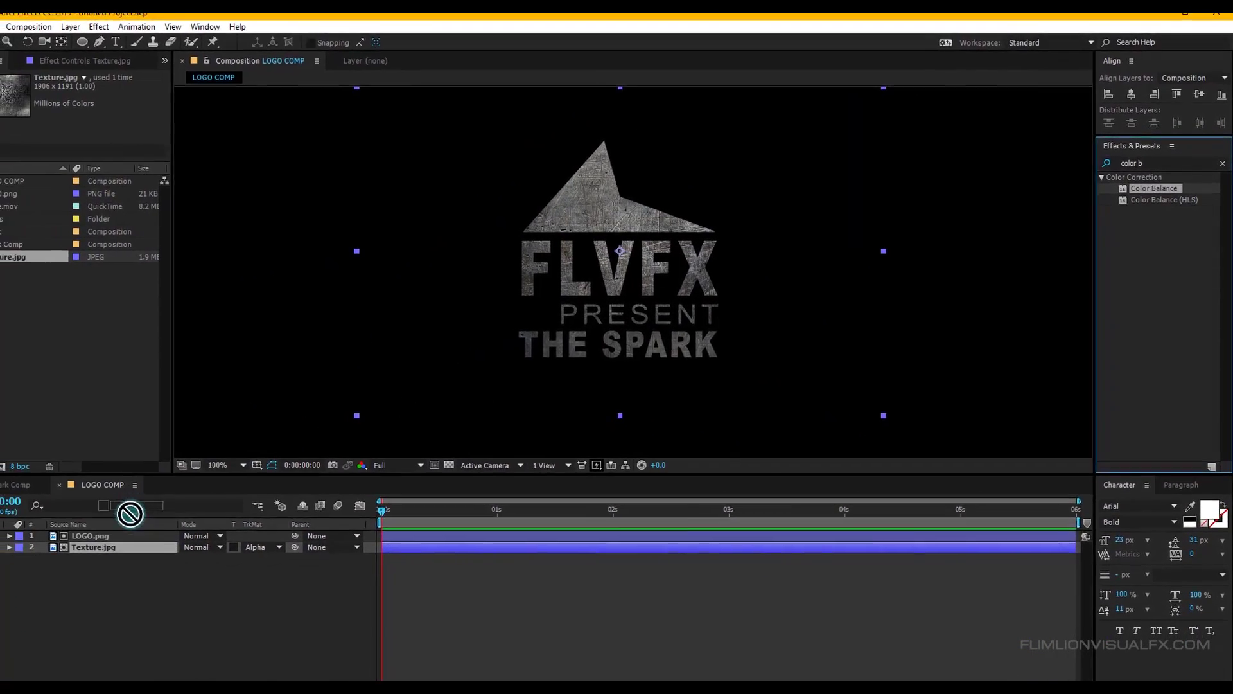
pyautogui.moveTo(129, 514); pyautogui.dragTo(96, 548)
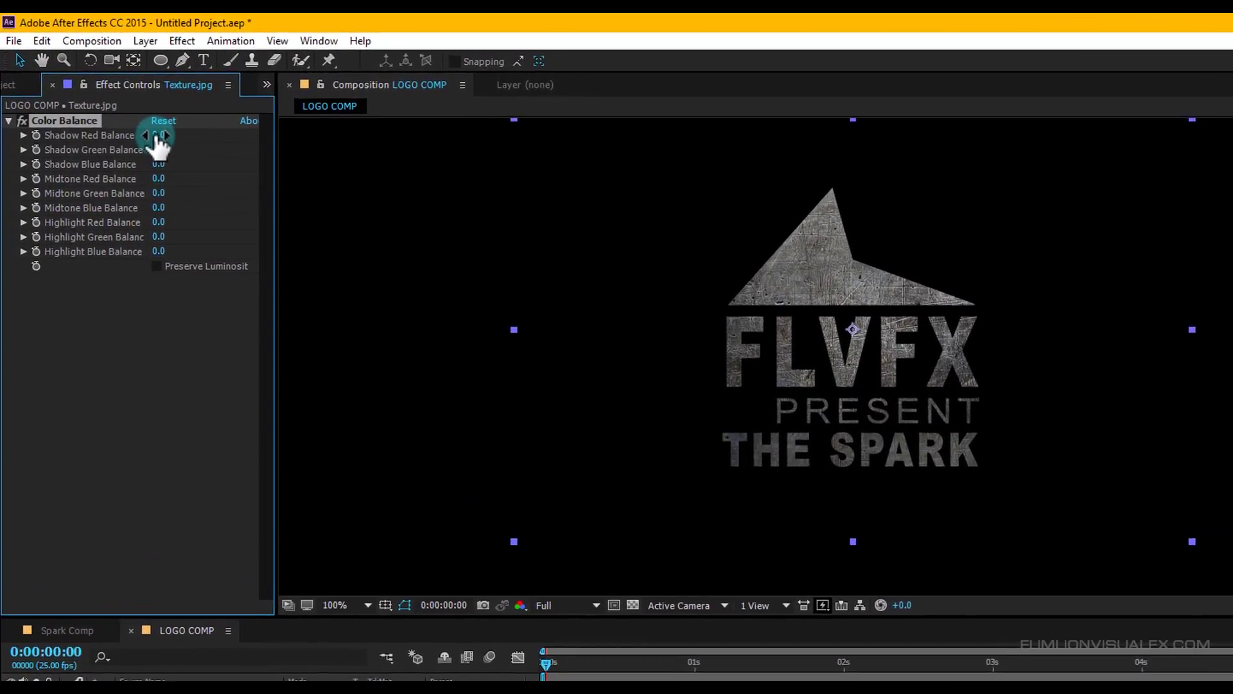
# Step: Set Color Balance's Shadow Red Balance to 100, Shadow Green Balance to -1 and Shadow Blue Balance to -100
pyautogui.moveTo(169, 149); pyautogui.dragTo(308, 146)
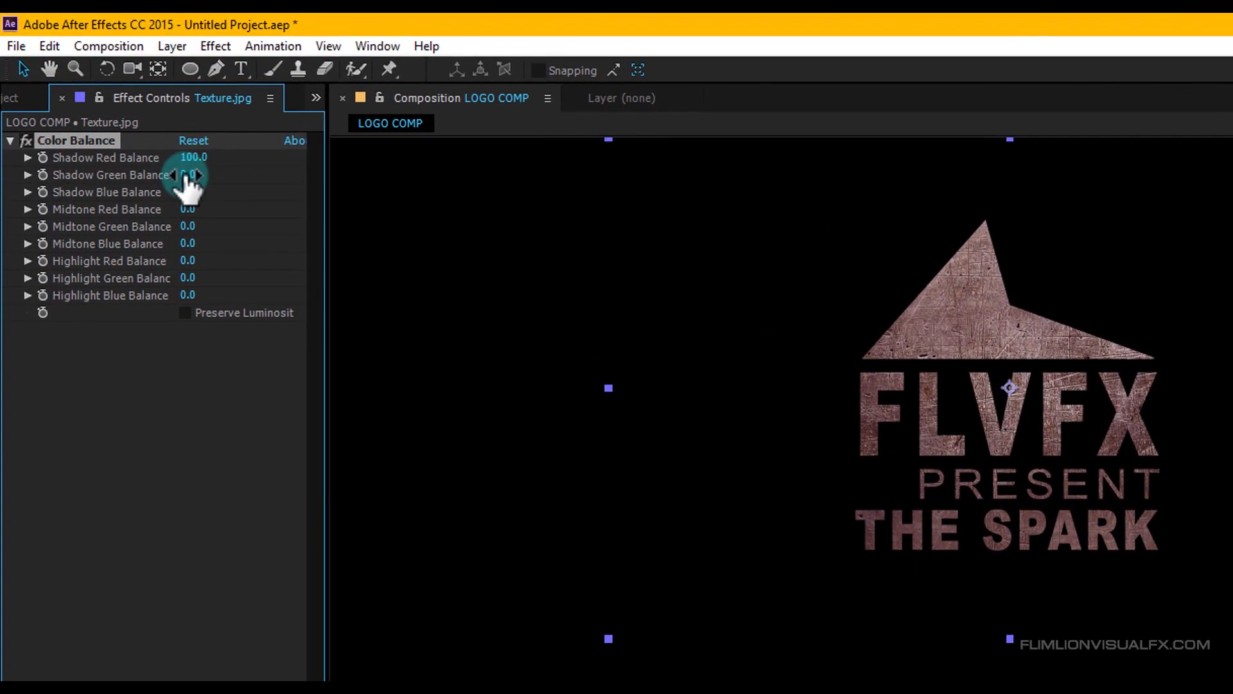
pyautogui.click(170, 161)
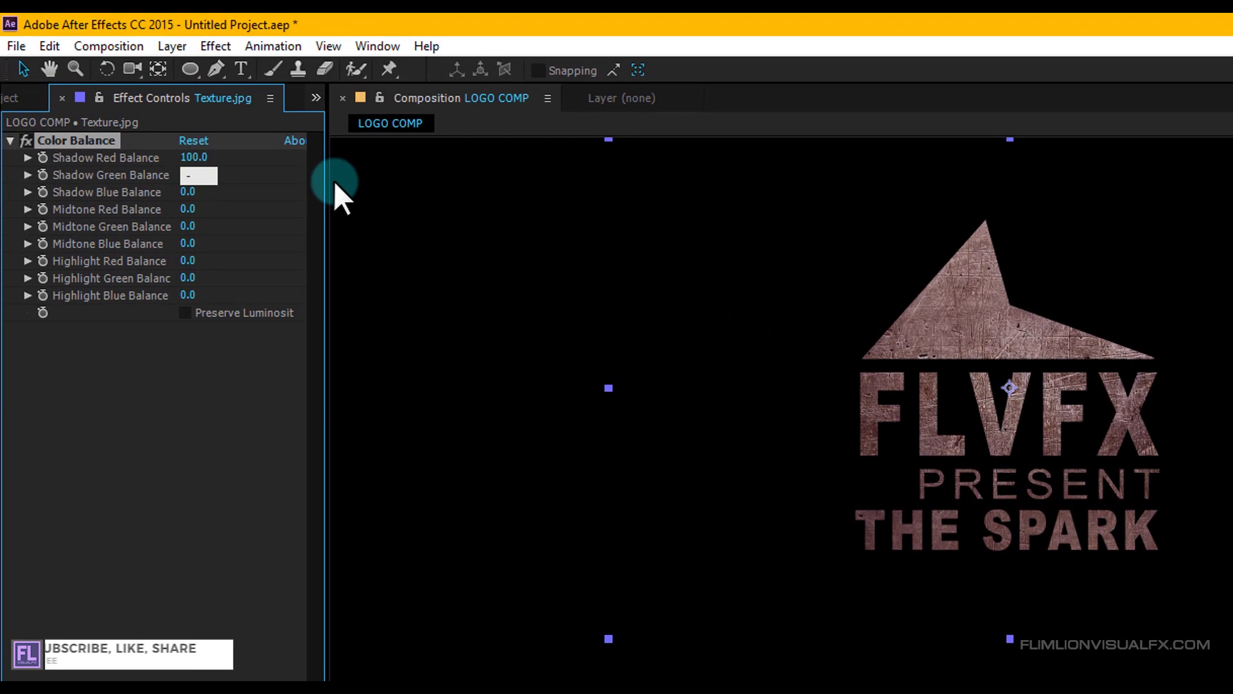
pyautogui.write('-1')
pyautogui.press('Return')
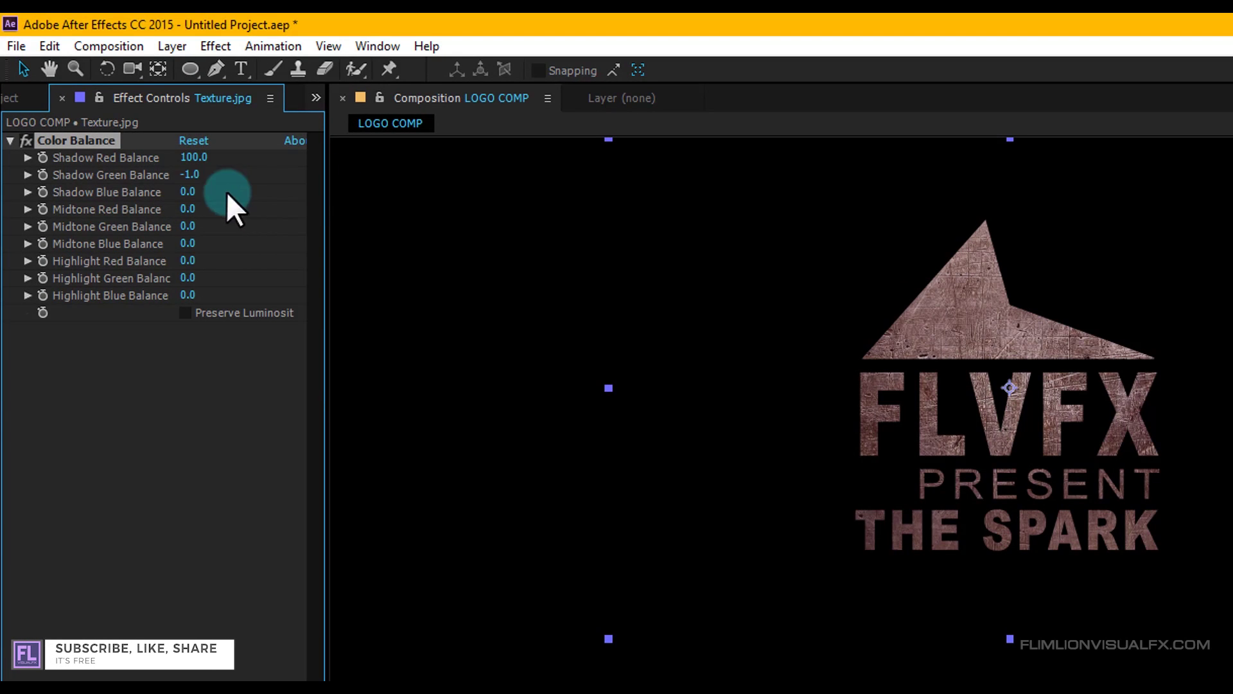
pyautogui.click(189, 192)
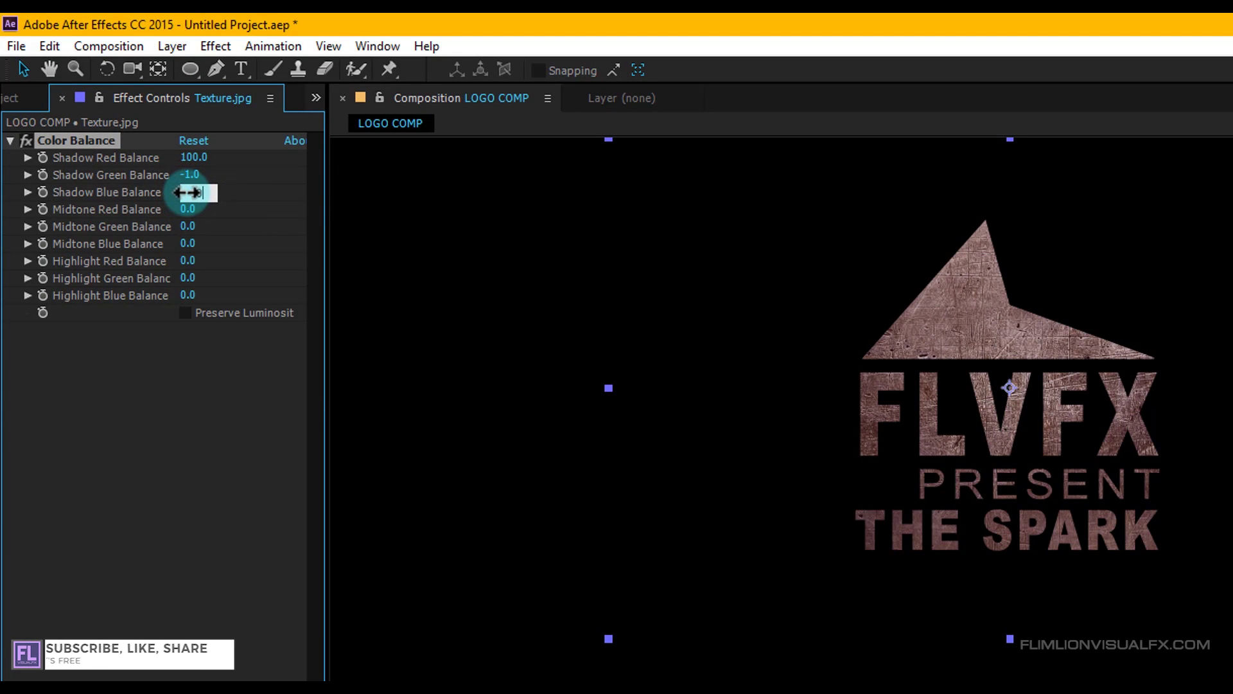
pyautogui.write('-100')
pyautogui.press('Return')
# Step: Set Color Balance's Midtone Red Balance to 100 and Midtone Green Balance to 21
pyautogui.moveTo(188, 209); pyautogui.dragTo(264, 199)
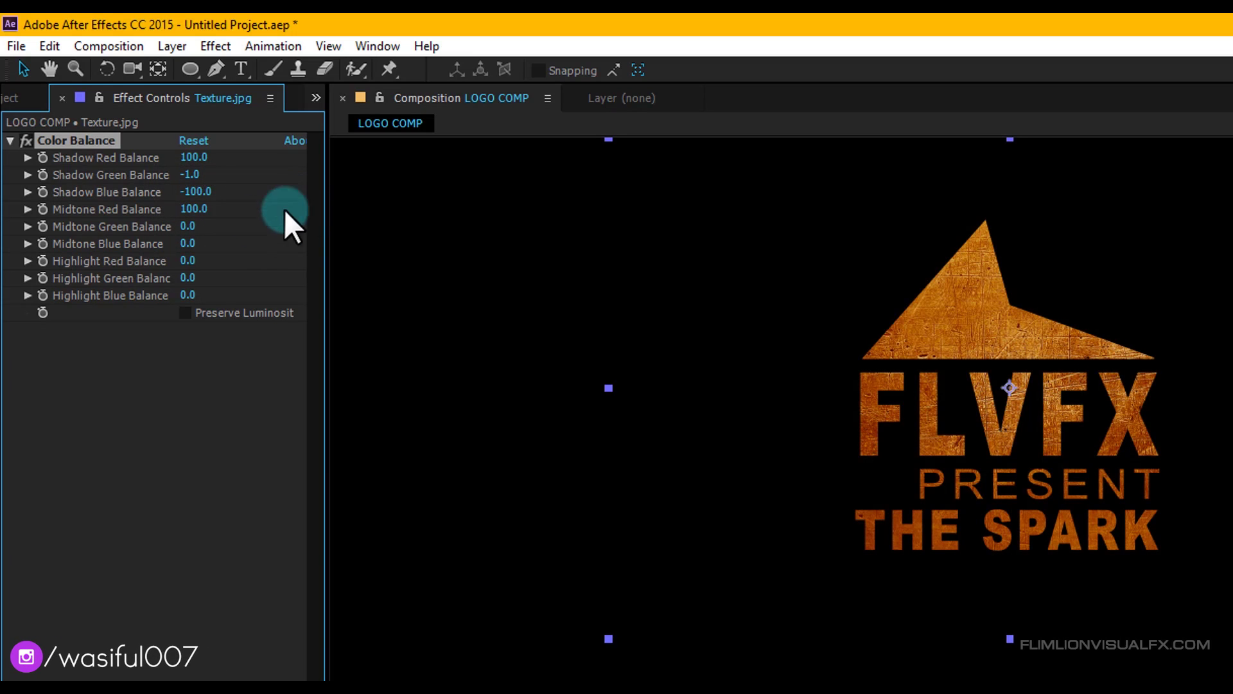
pyautogui.click(190, 226)
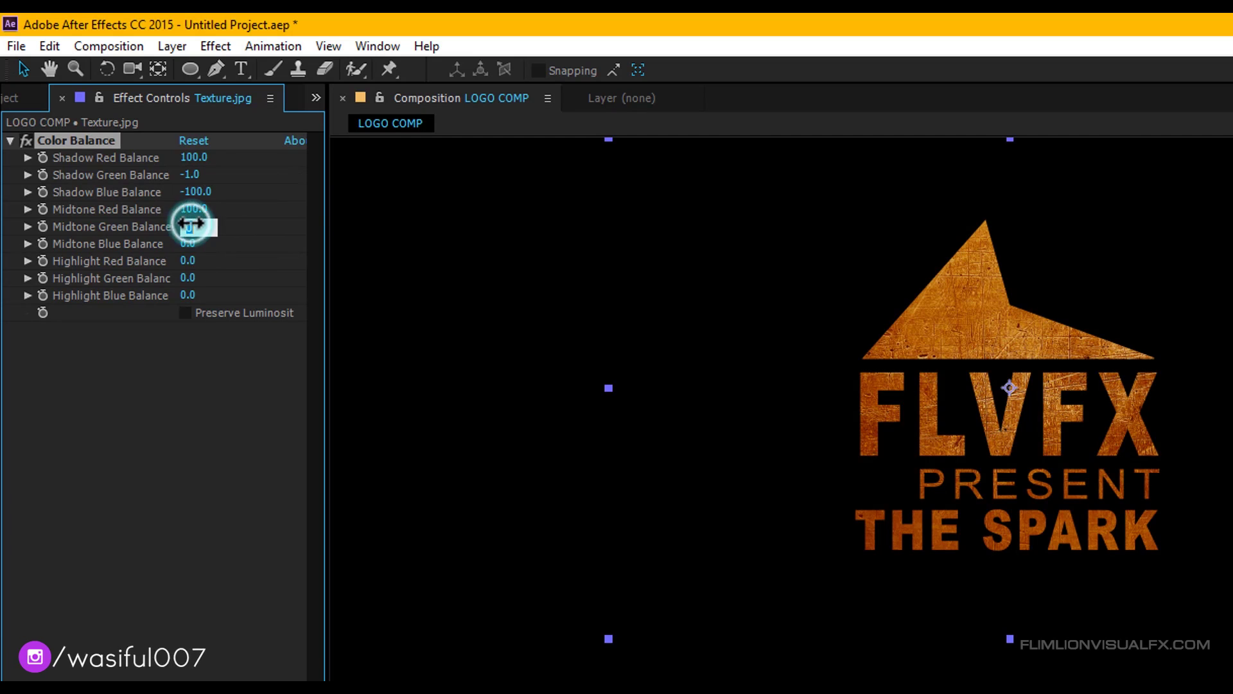
pyautogui.write('21')
pyautogui.press('Return')
pyautogui.click(191, 244)
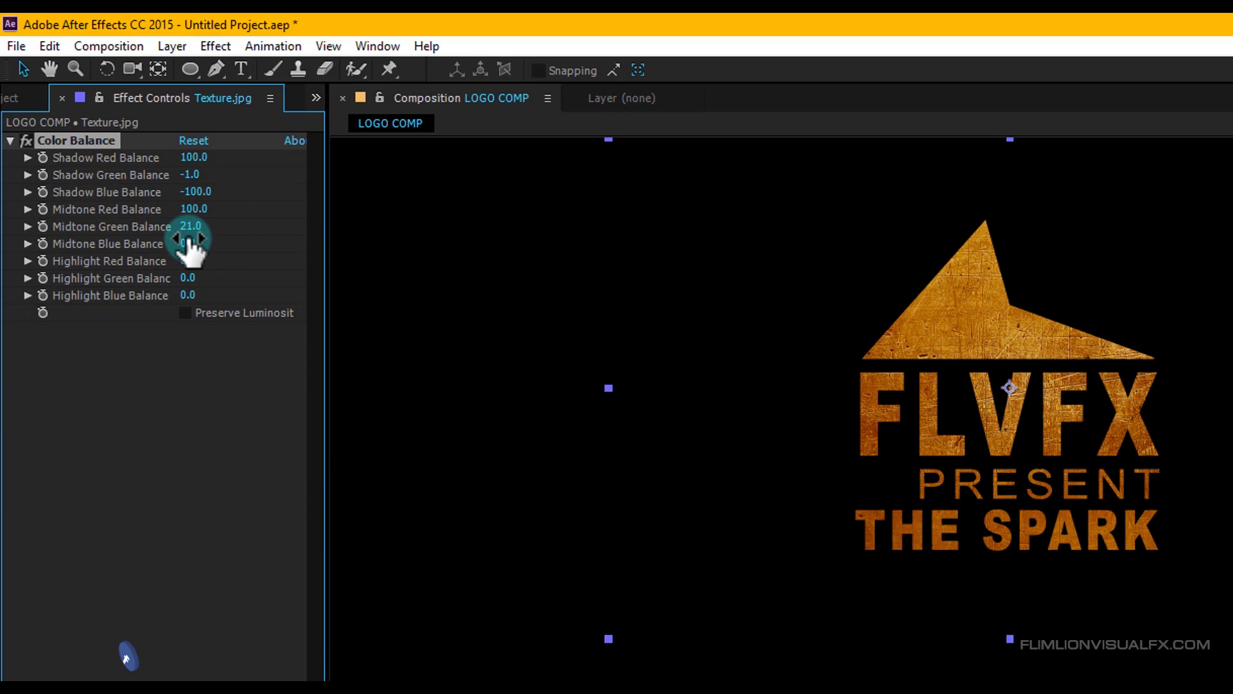
# Step: Set Color Balance's Highlight Red Balance to 3, Highlight Green Balance to -38 and Highlight Blue Balance to -100
pyautogui.click(188, 260)
pyautogui.write('3')
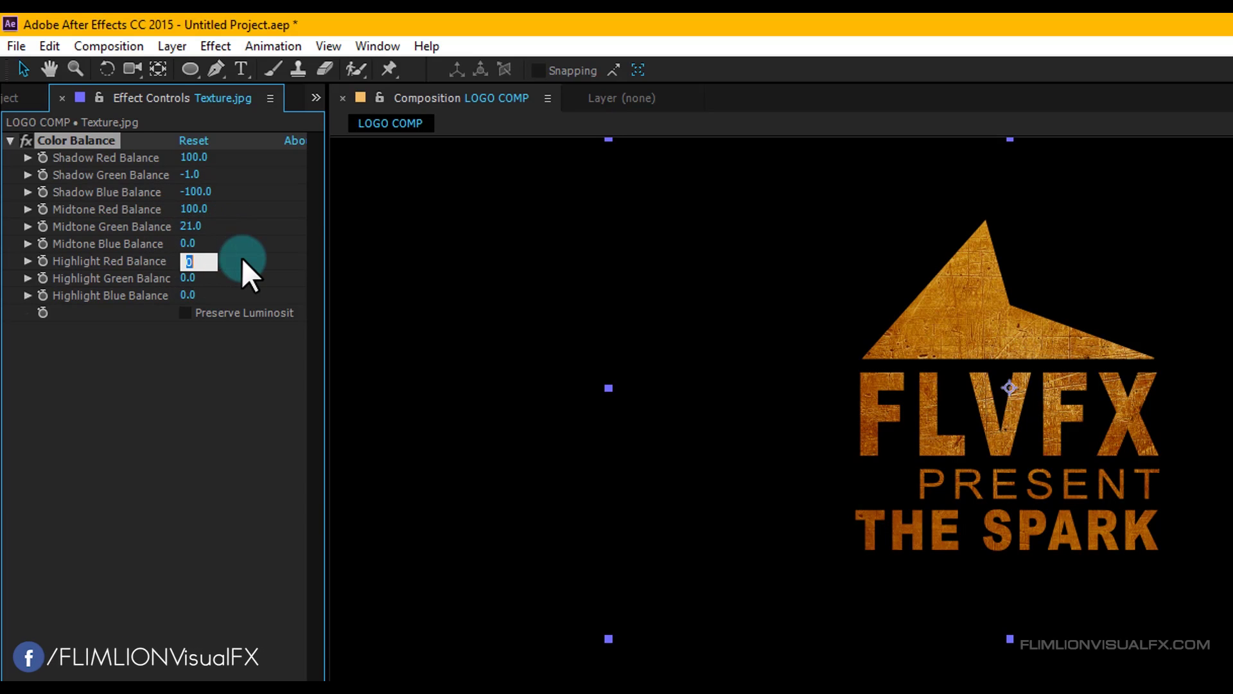
pyautogui.press('Return')
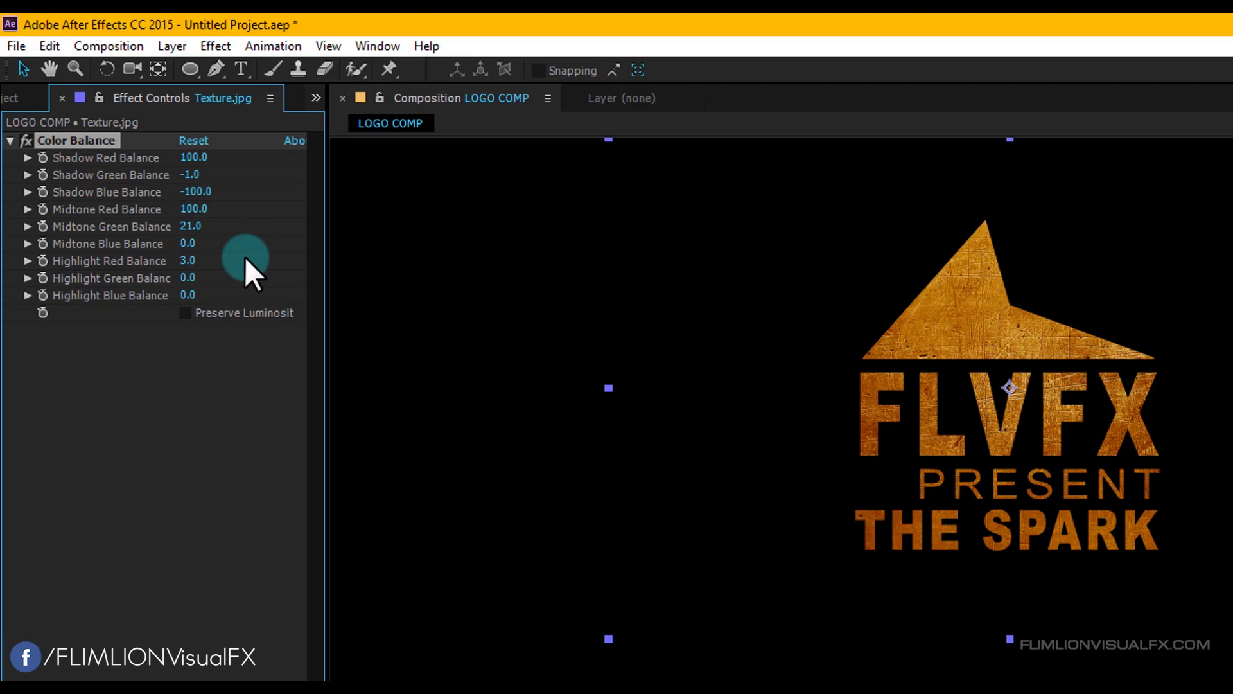
pyautogui.click(189, 278)
pyautogui.write('-')
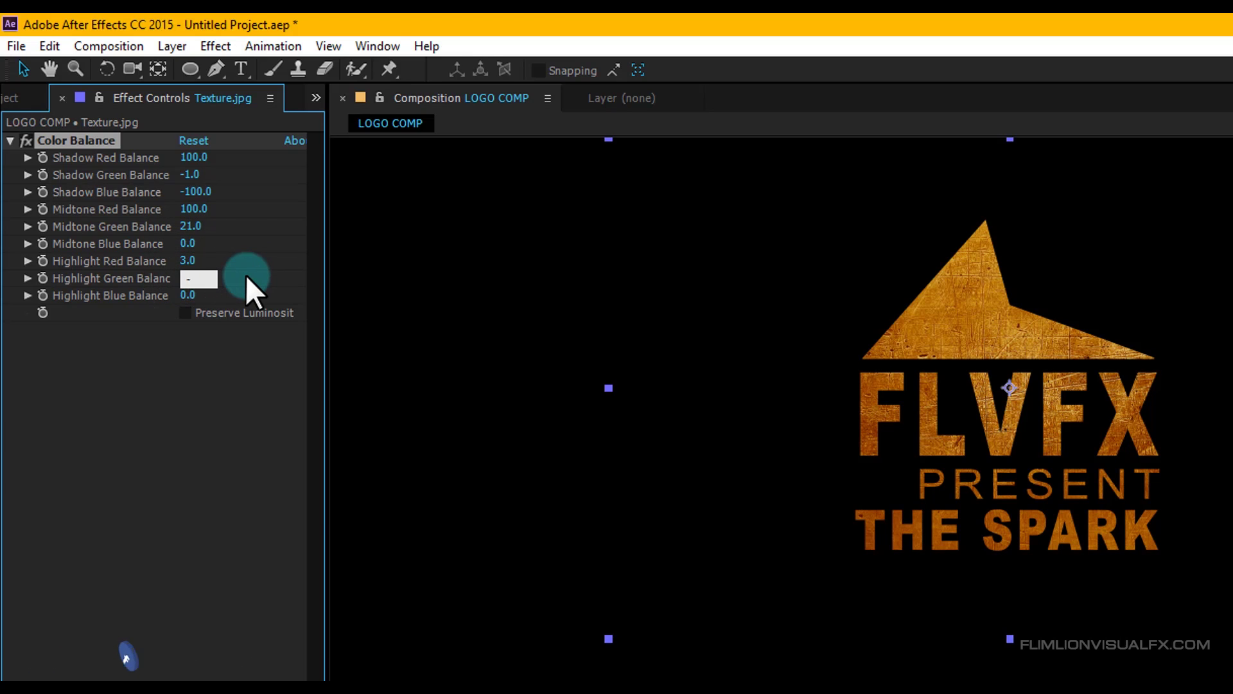
pyautogui.write('38')
pyautogui.press('Return')
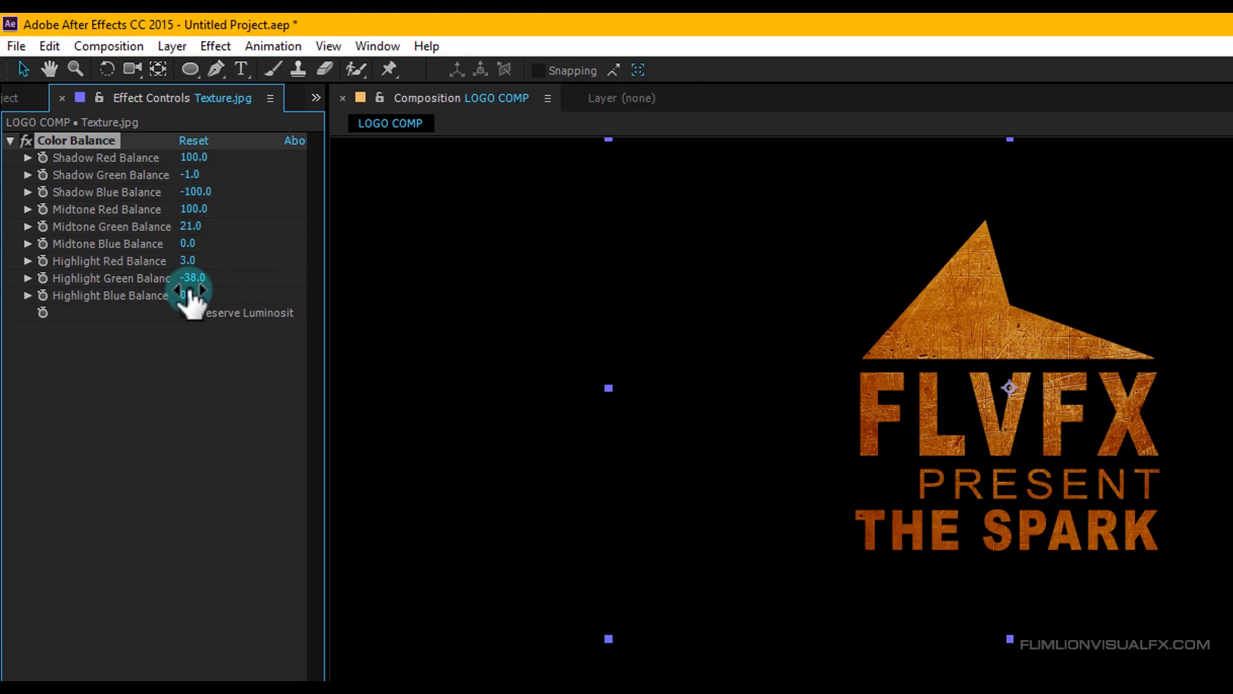
pyautogui.moveTo(189, 291); pyautogui.dragTo(121, 457)
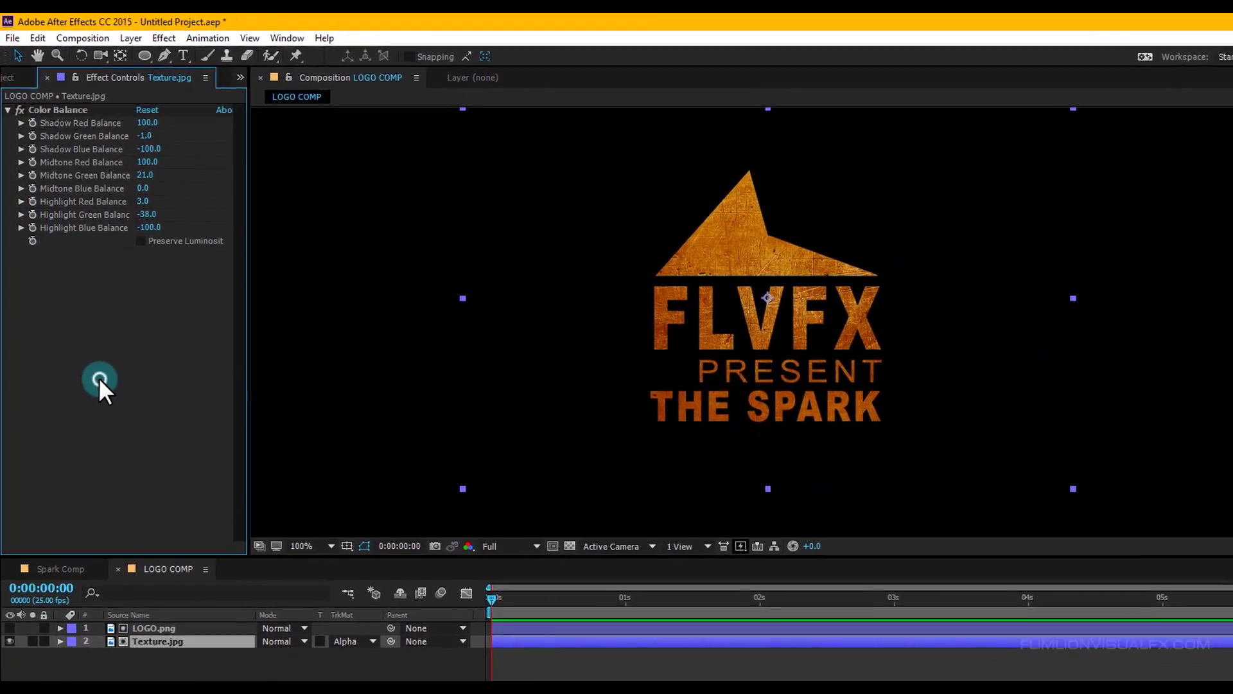
# Step: Pre-compose the LOGO.png and Texture.jpg layers into a new composition named "logo", moving all attributes into it
pyautogui.scroll(-2, 797, 287)
pyautogui.click(808, 239)
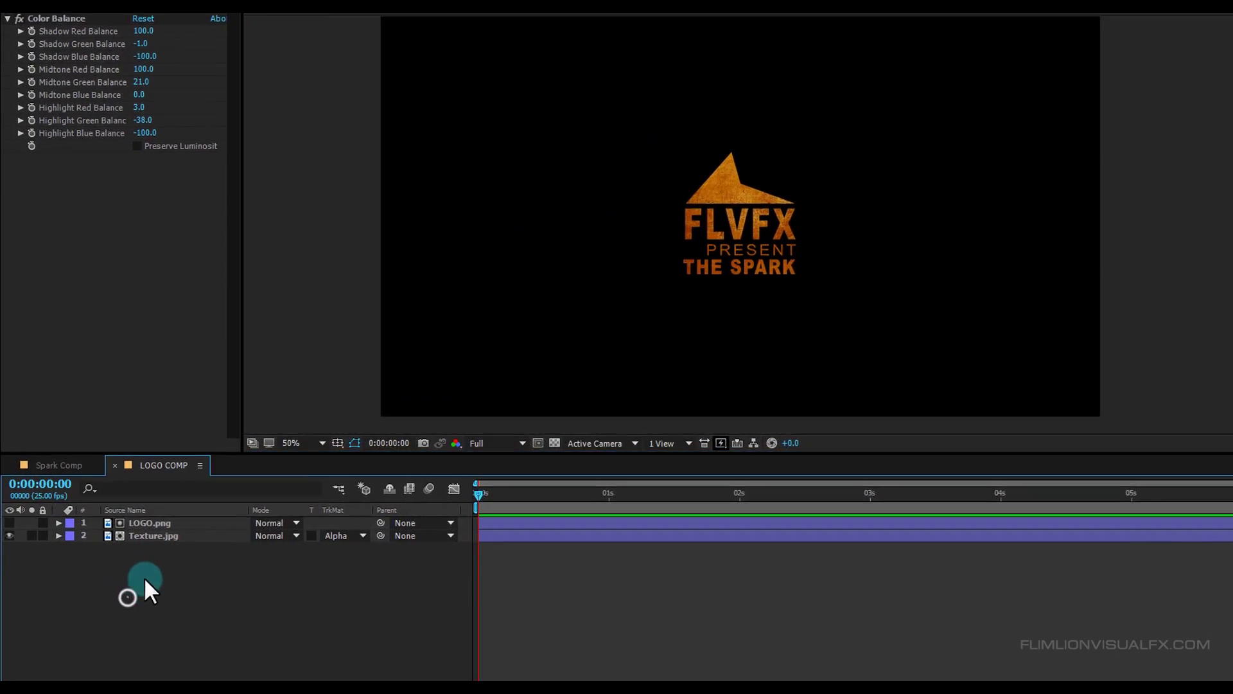
pyautogui.moveTo(144, 577); pyautogui.dragTo(170, 525)
pyautogui.rightClick(290, 516)
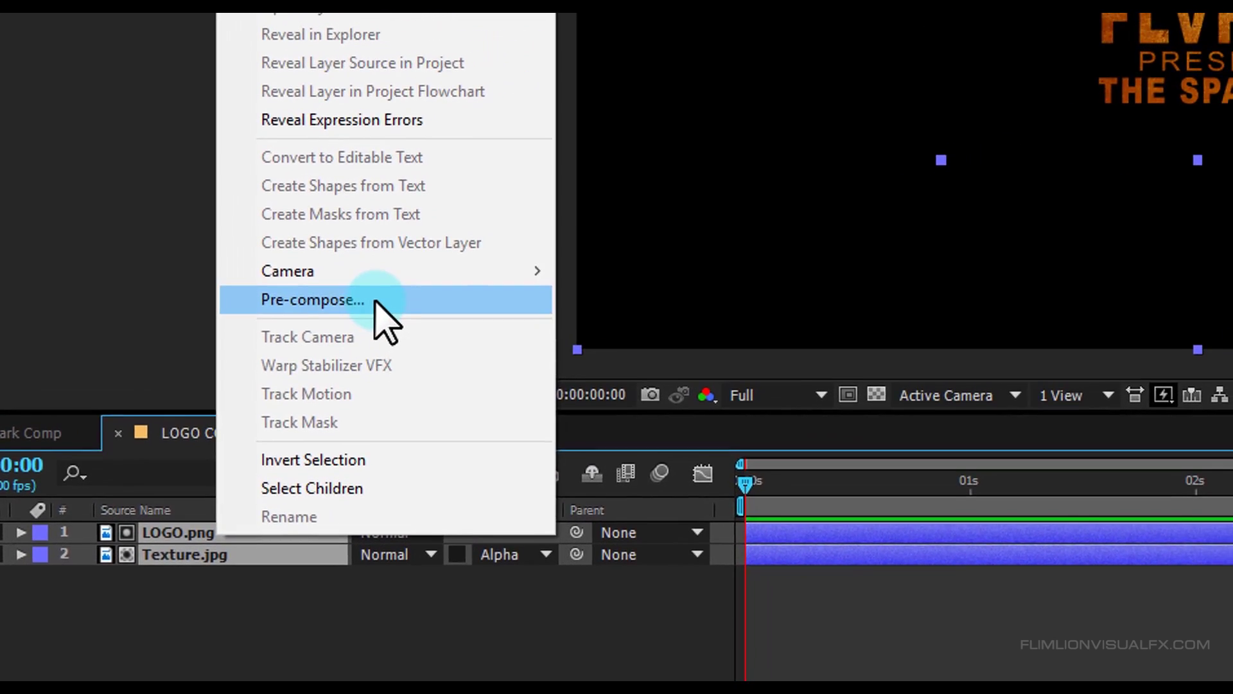
pyautogui.click(376, 300)
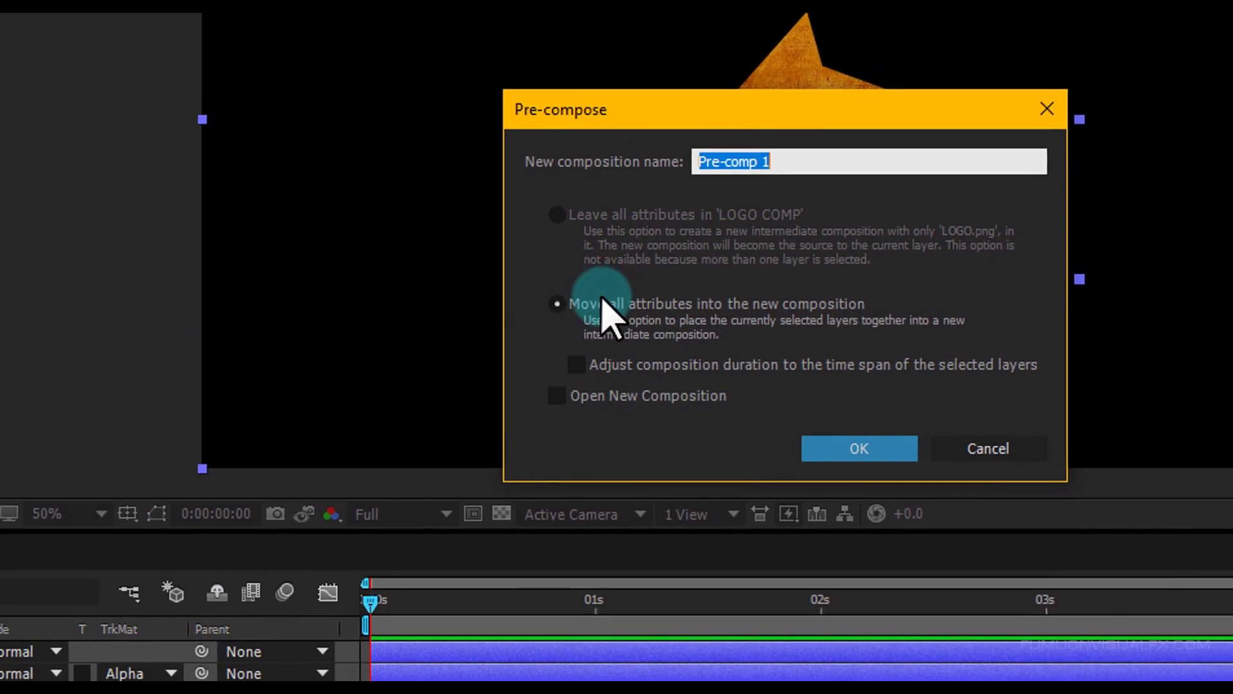
pyautogui.click(509, 332)
pyautogui.moveTo(722, 194); pyautogui.dragTo(591, 191)
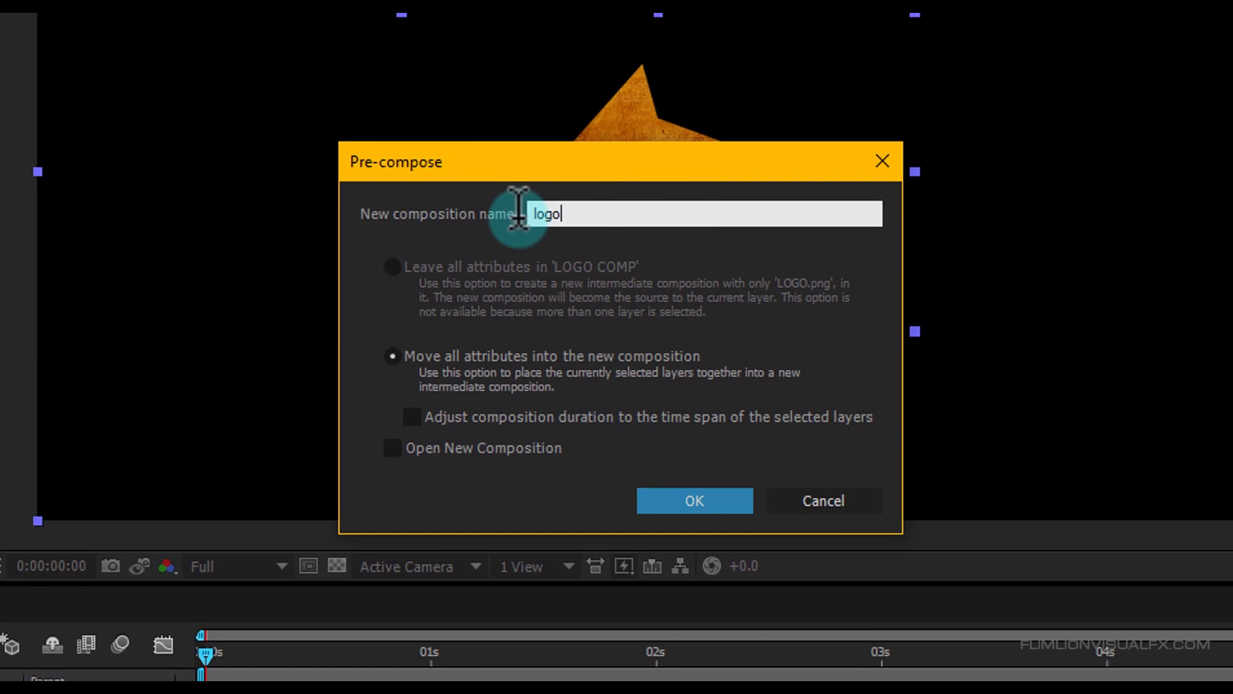
pyautogui.click(695, 500)
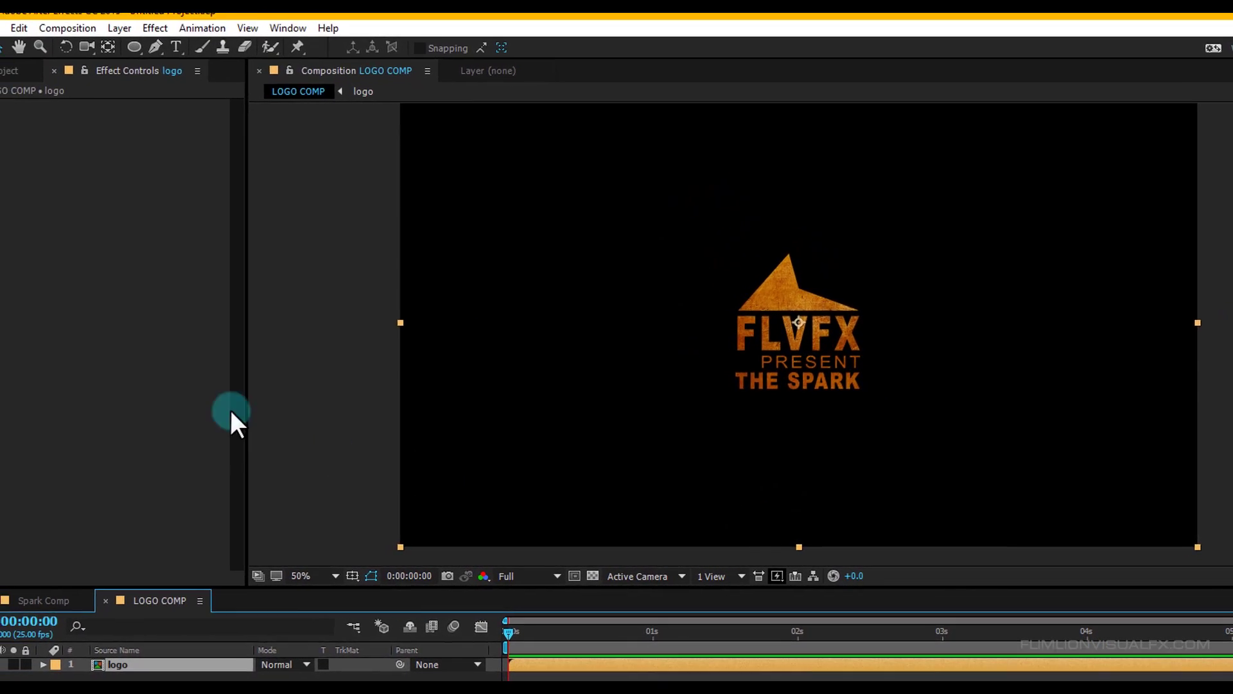
# Step: Add Matte.mov from the project above the logo layer in LOGO COMP and scrub to 0:00:00:11
pyautogui.click(21, 80)
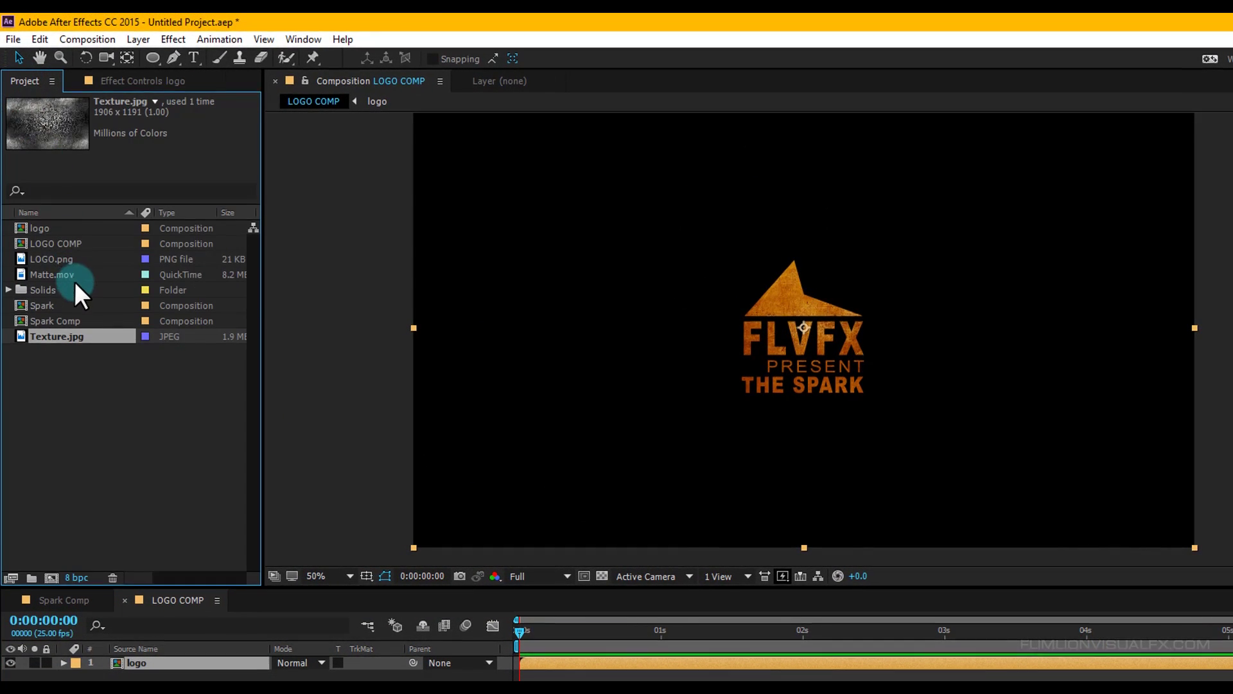
pyautogui.click(56, 274)
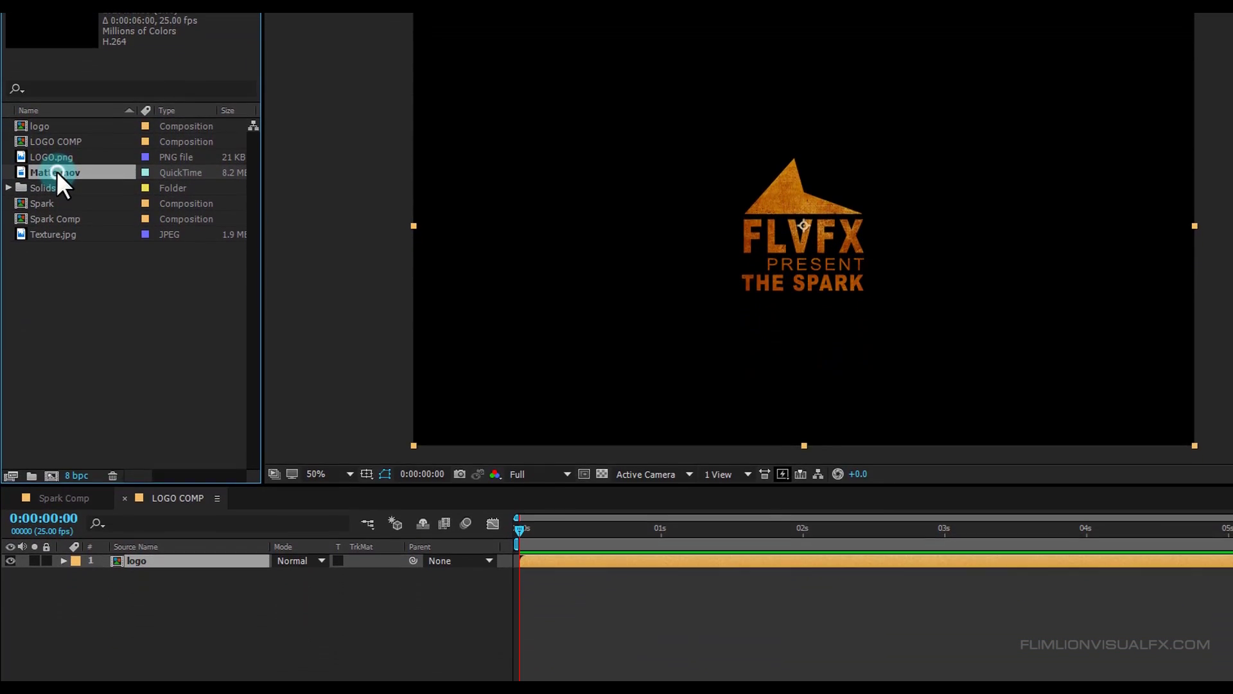
pyautogui.moveTo(57, 171); pyautogui.dragTo(164, 483)
pyautogui.moveTo(538, 449); pyautogui.dragTo(700, 449)
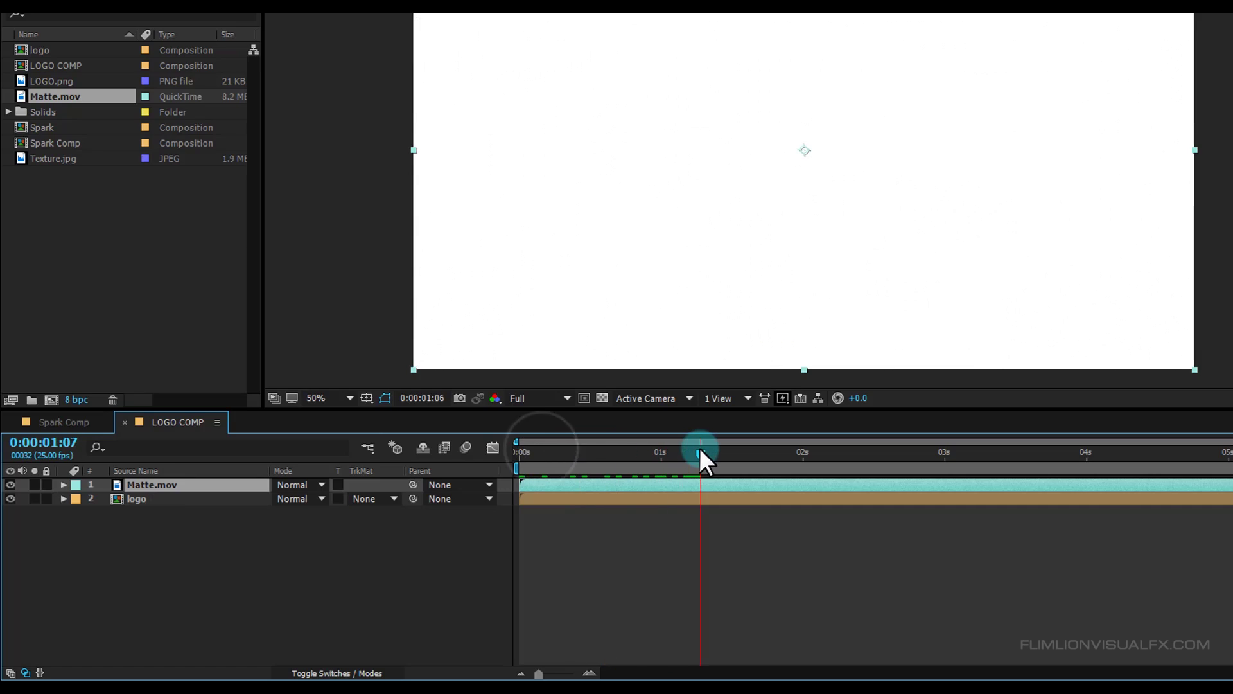
pyautogui.moveTo(620, 465)
pyautogui.mouseDown()
pyautogui.moveTo(581, 470)
pyautogui.moveTo(644, 469)
pyautogui.moveTo(611, 458)
pyautogui.mouseUp()
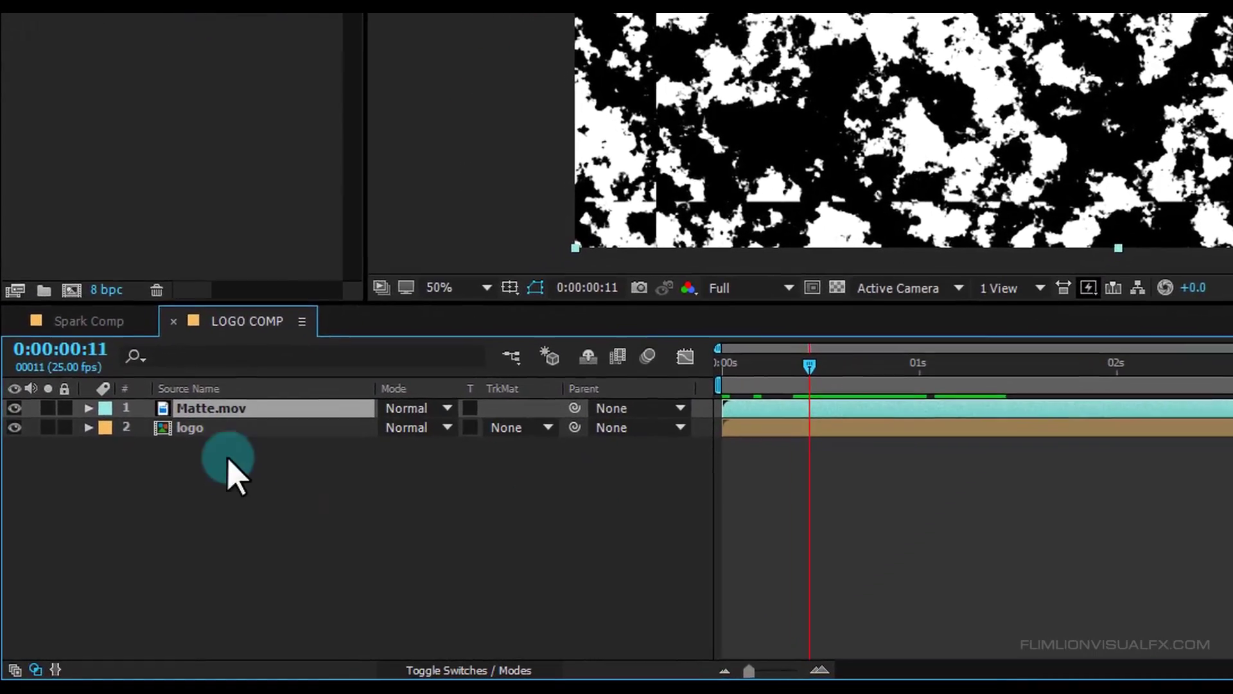
# Step: Set the logo layer's track matte to Luma Matte "Matte.mov"
pyautogui.click(224, 432)
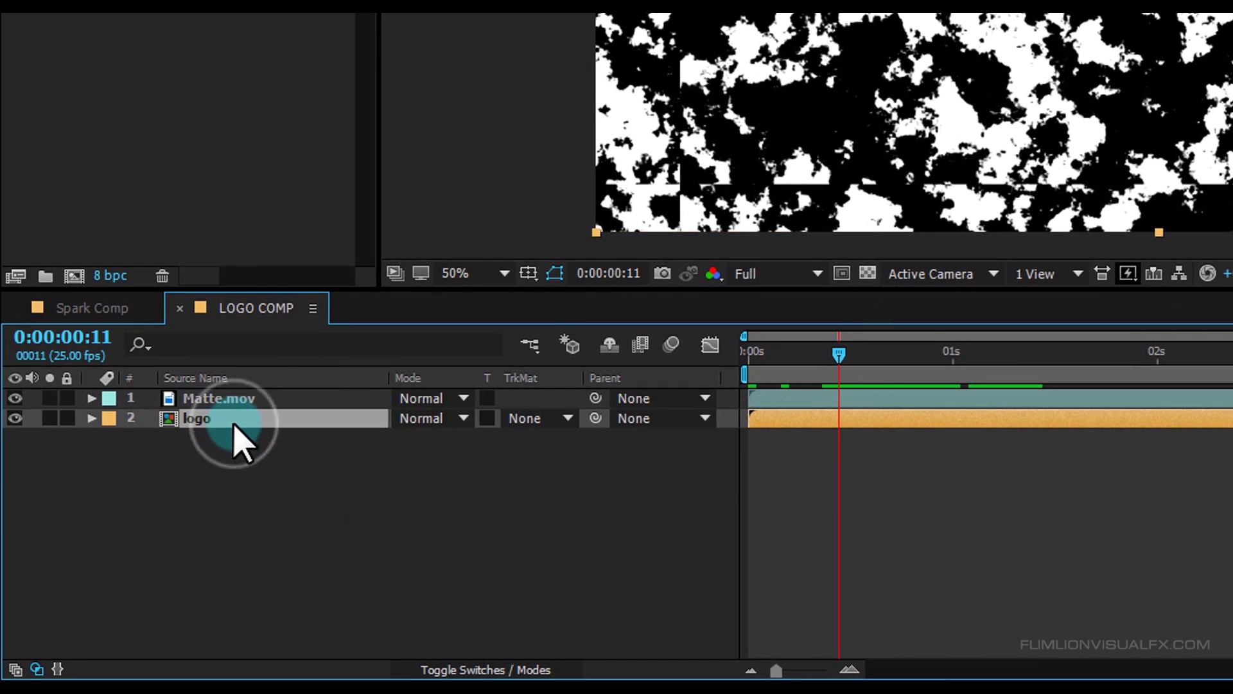
pyautogui.click(539, 419)
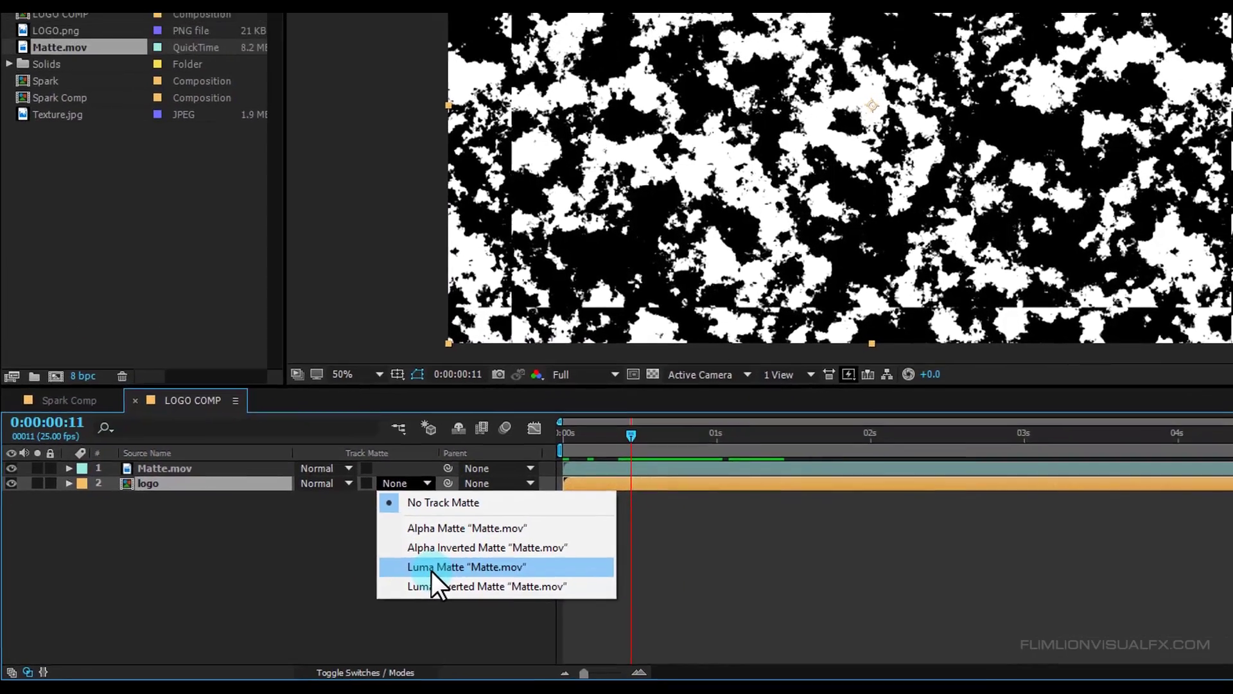
pyautogui.click(549, 535)
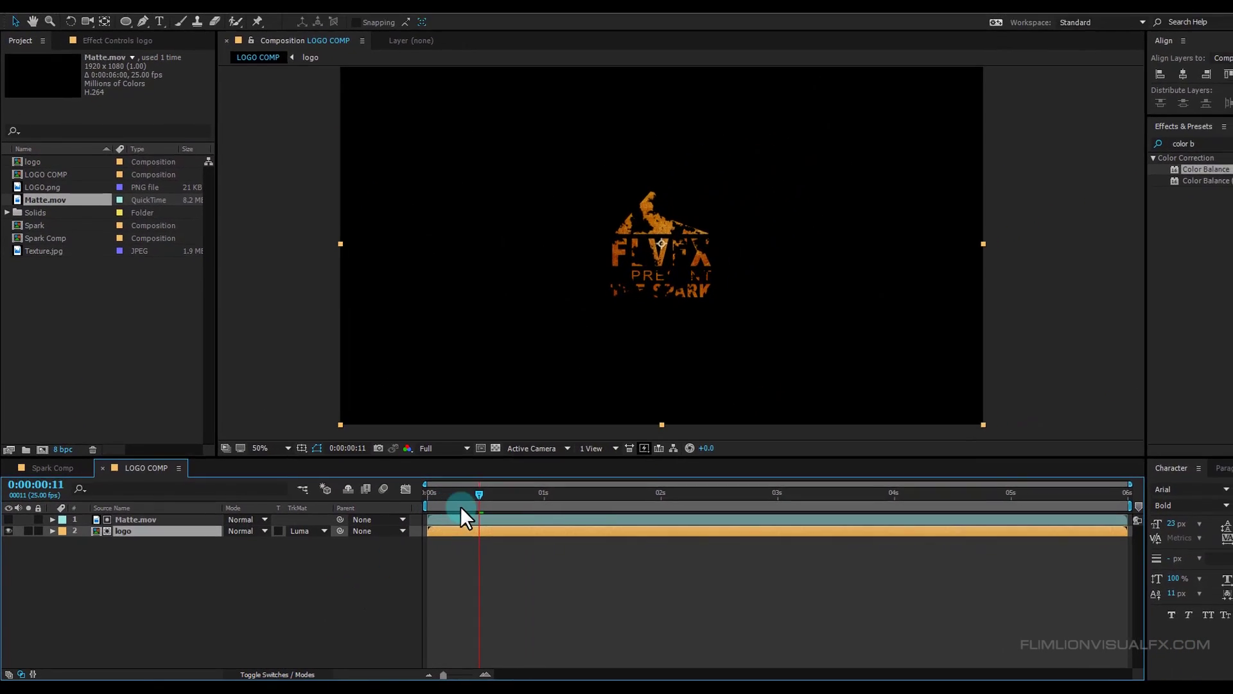
# Step: Play LOGO COMP from the start and scrub through it to check the matted logo's reveal and disappearance
pyautogui.moveTo(562, 461); pyautogui.dragTo(518, 467)
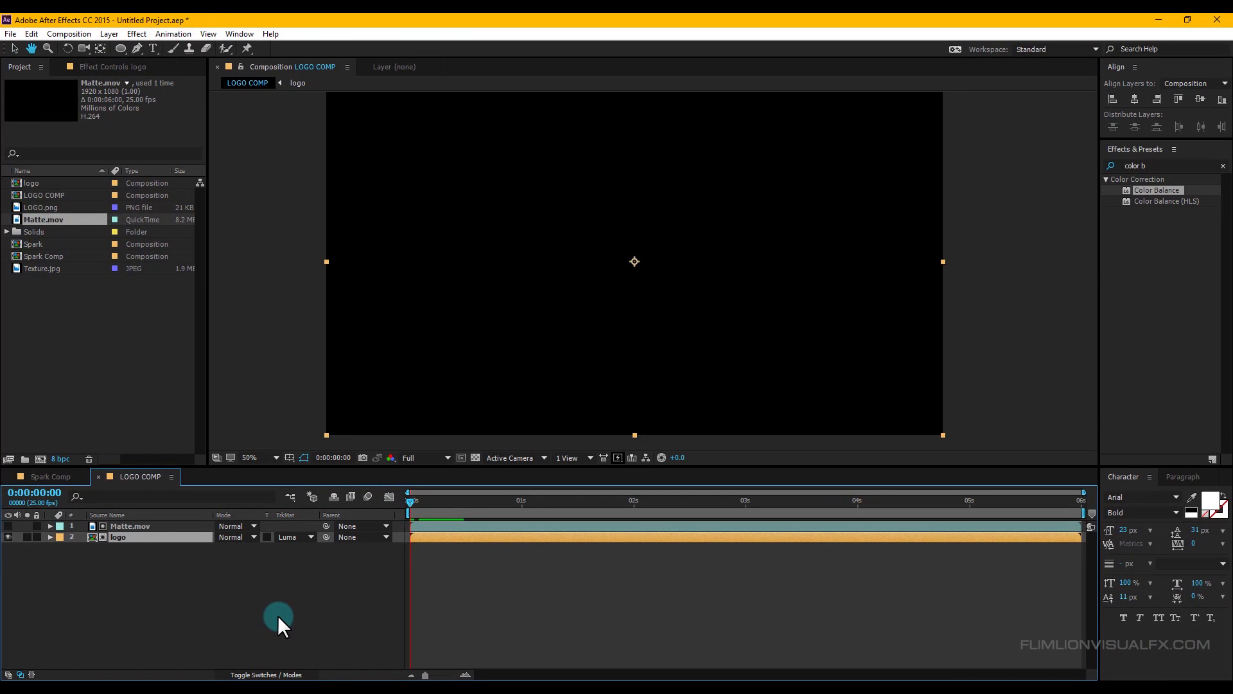
pyautogui.press('space')
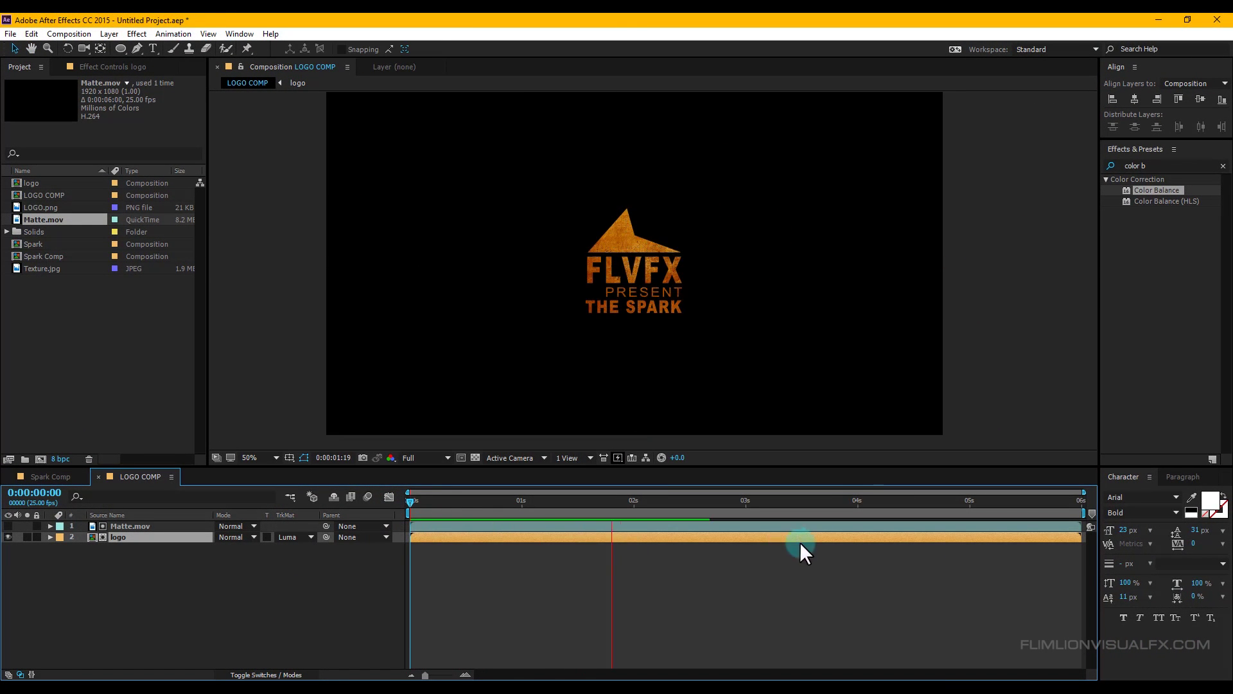
pyautogui.click(803, 502)
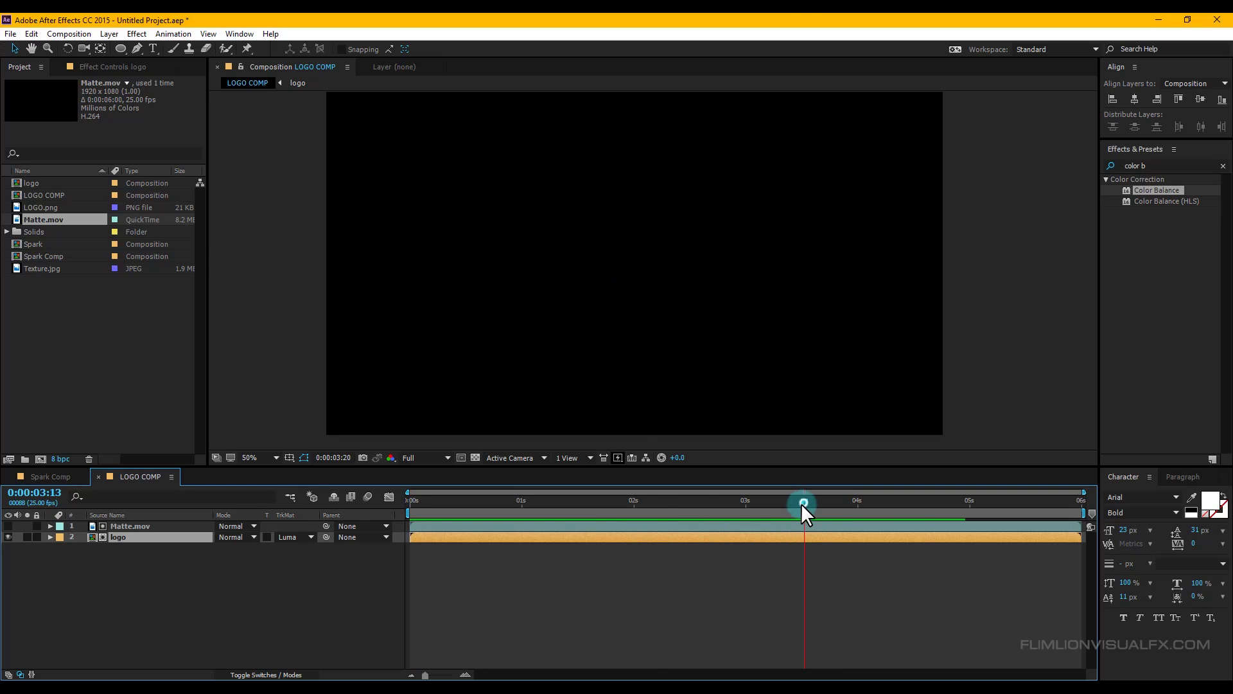
pyautogui.moveTo(803, 502); pyautogui.dragTo(423, 511)
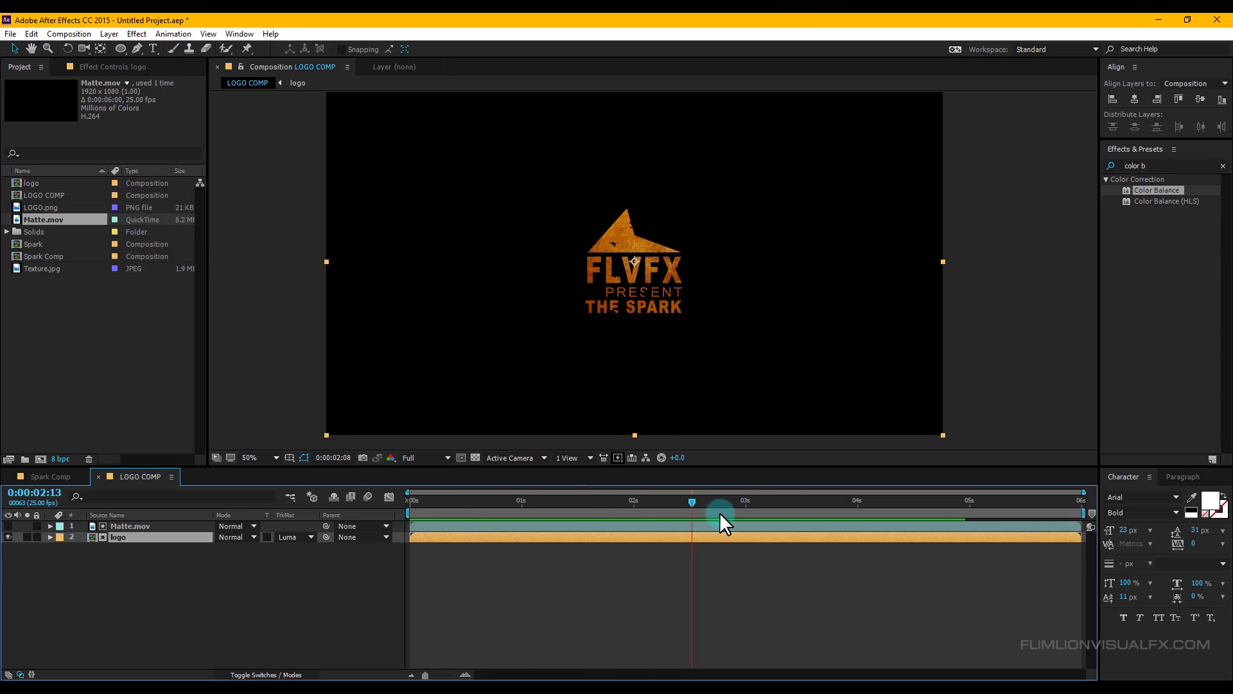
pyautogui.moveTo(719, 511); pyautogui.dragTo(645, 523)
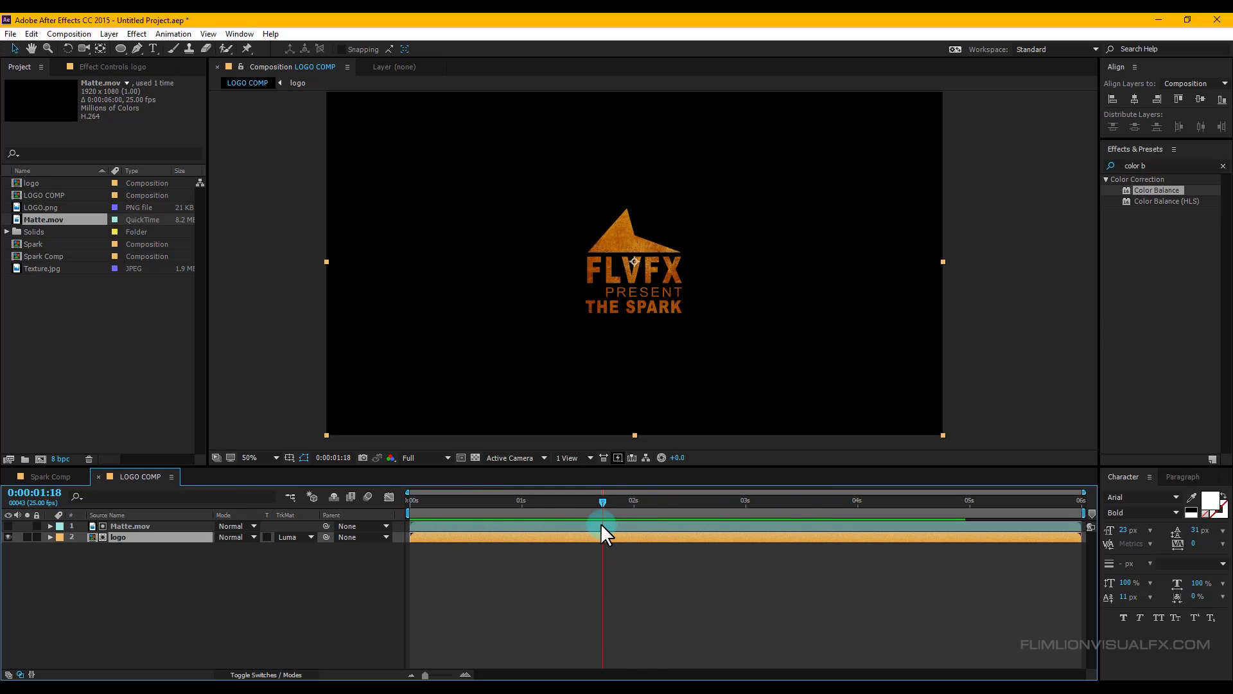
# Step: Add LOGO COMP as the topmost layer of Spark Comp and make it a 3D layer
pyautogui.click(67, 481)
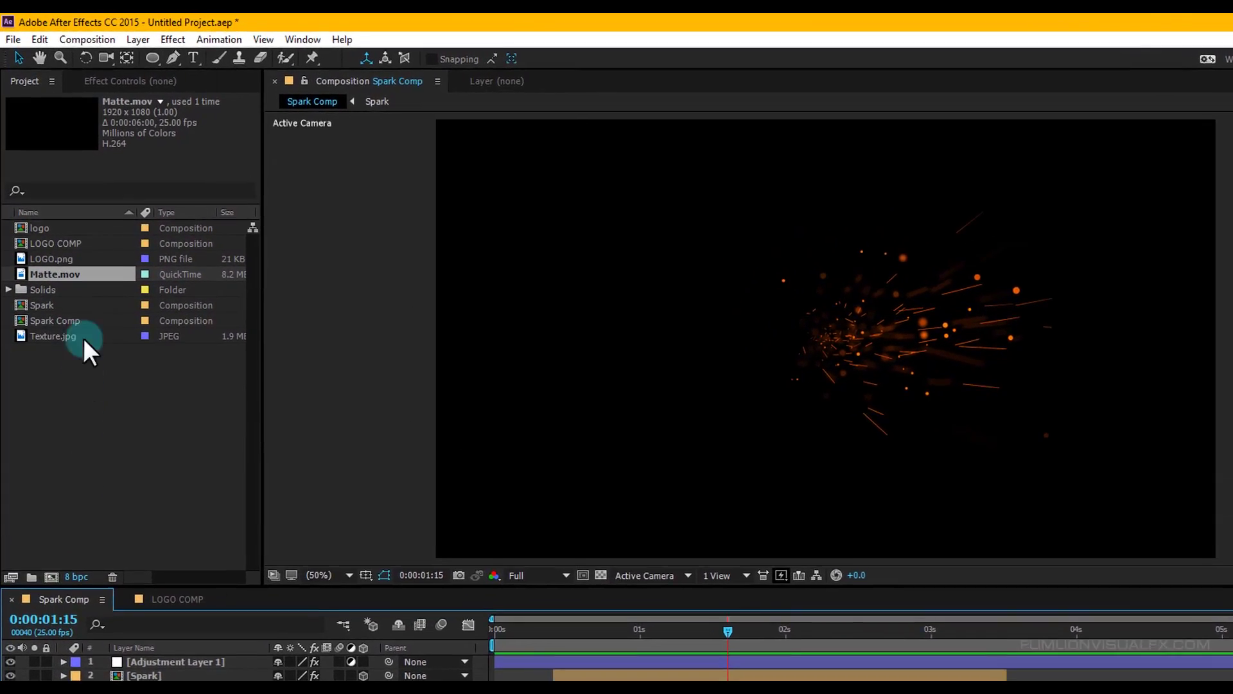
pyautogui.click(60, 223)
pyautogui.moveTo(75, 264); pyautogui.dragTo(147, 613)
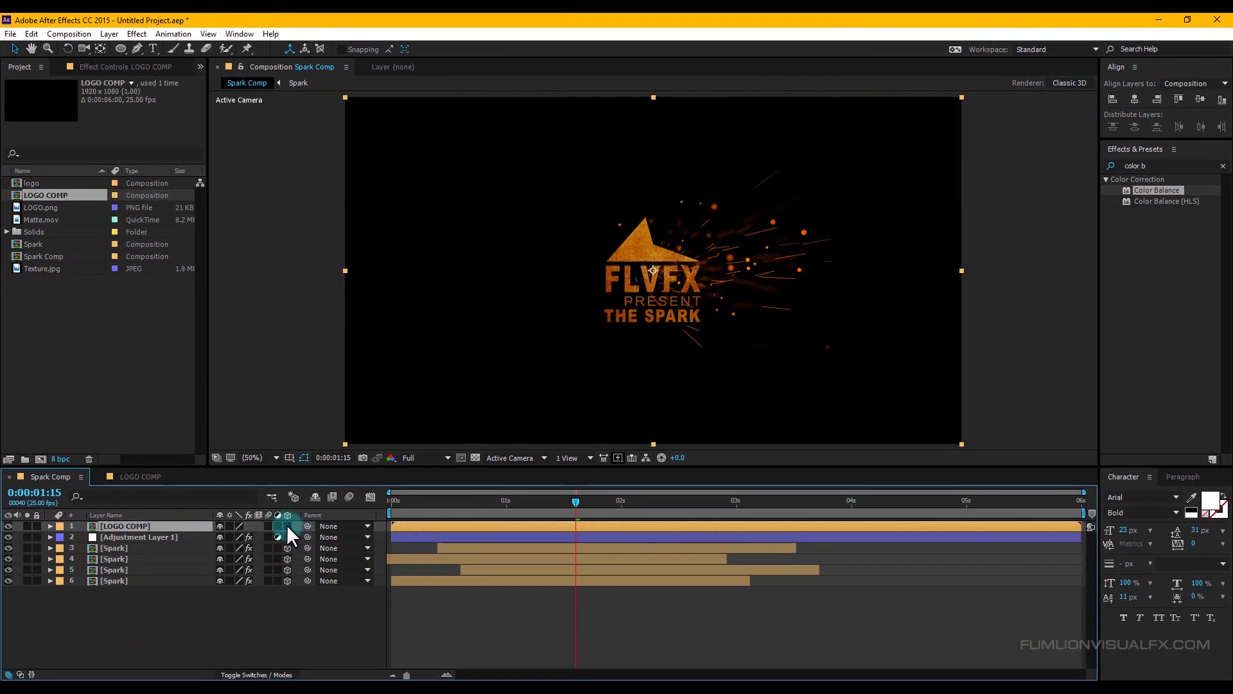
pyautogui.click(287, 526)
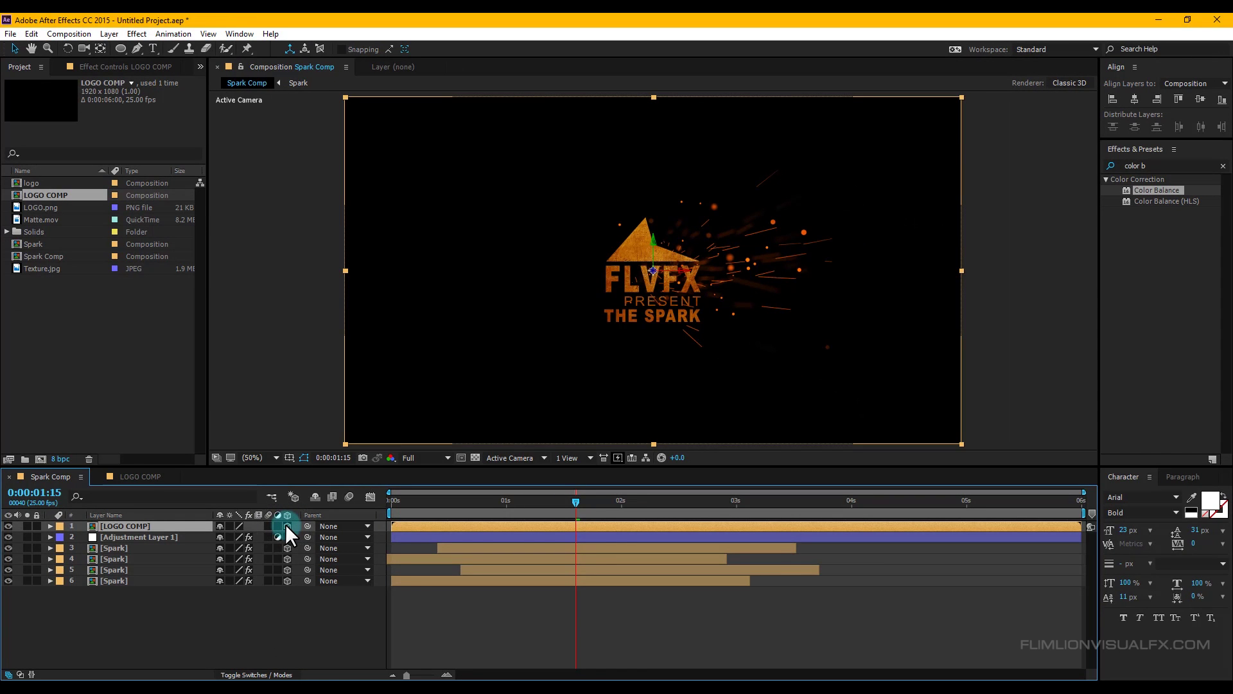
# Step: Create a new adjustment layer above LOGO COMP in Spark Comp and apply the Color Balance effect to it
pyautogui.rightClick(148, 612)
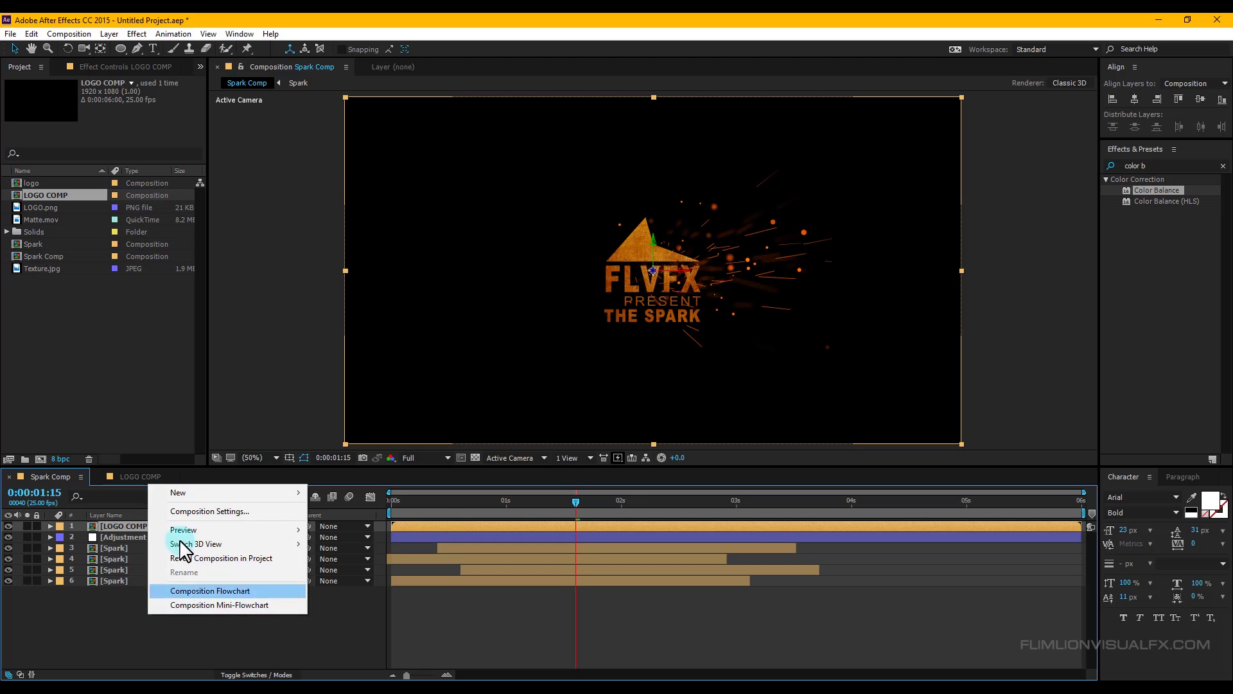
pyautogui.click(202, 492)
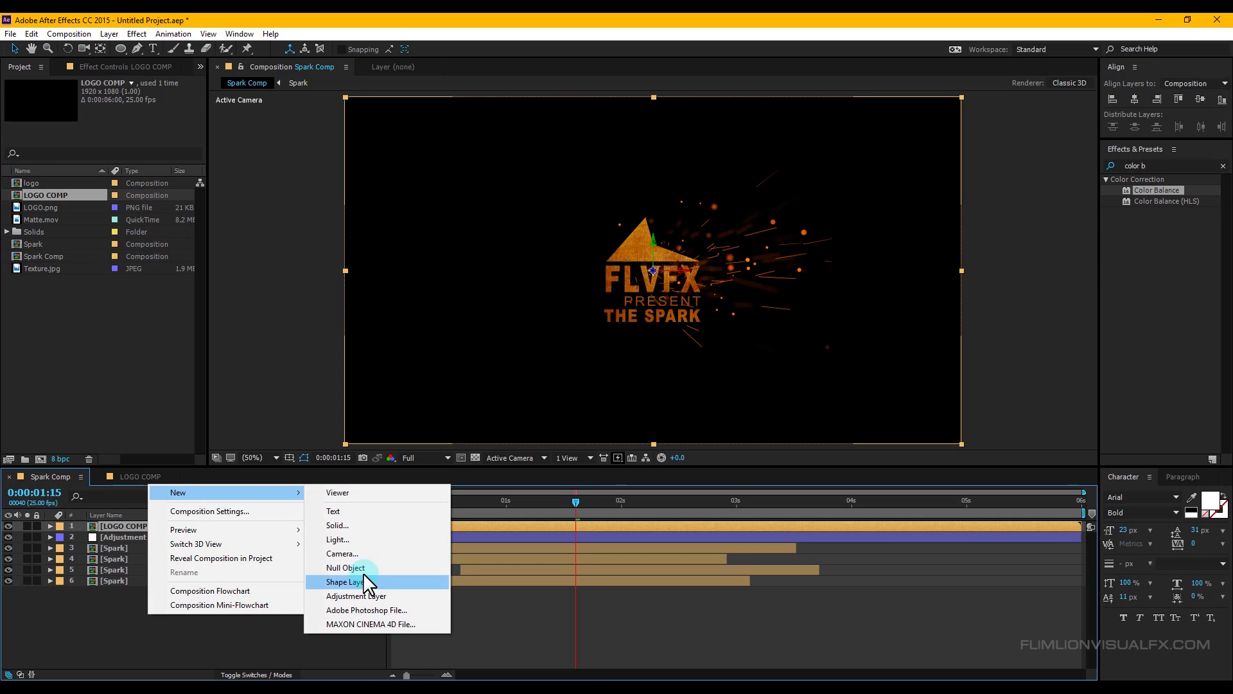
pyautogui.click(350, 596)
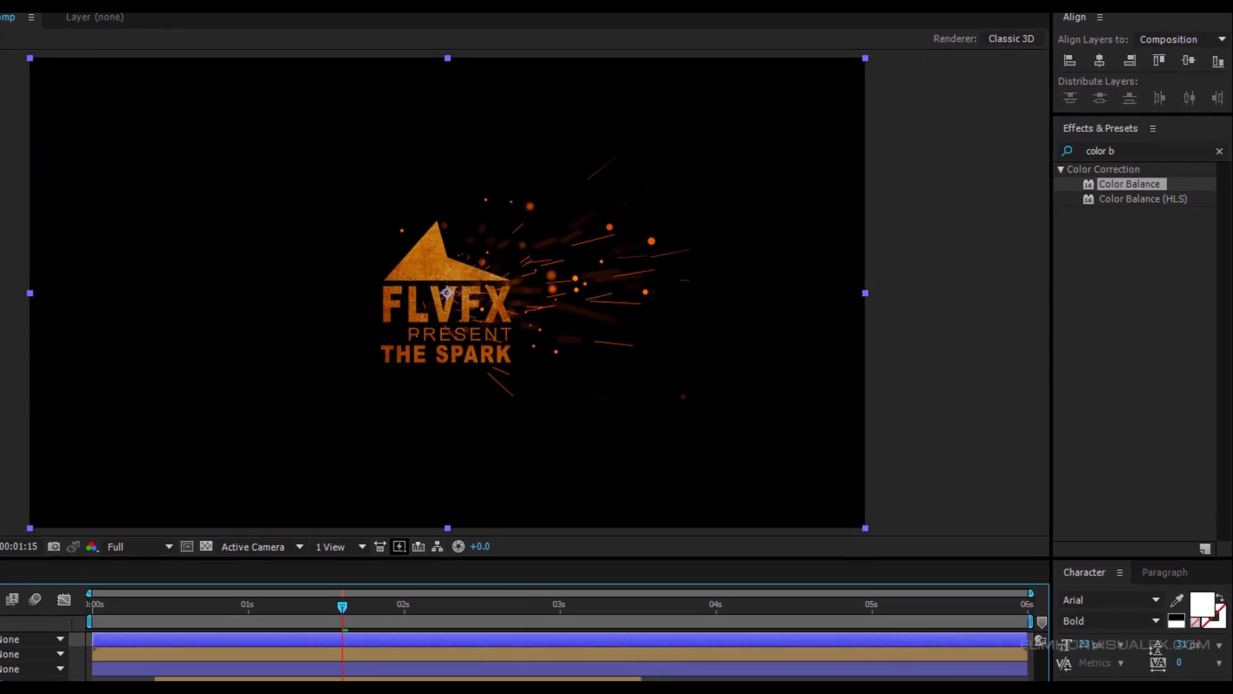
pyautogui.click(1139, 147)
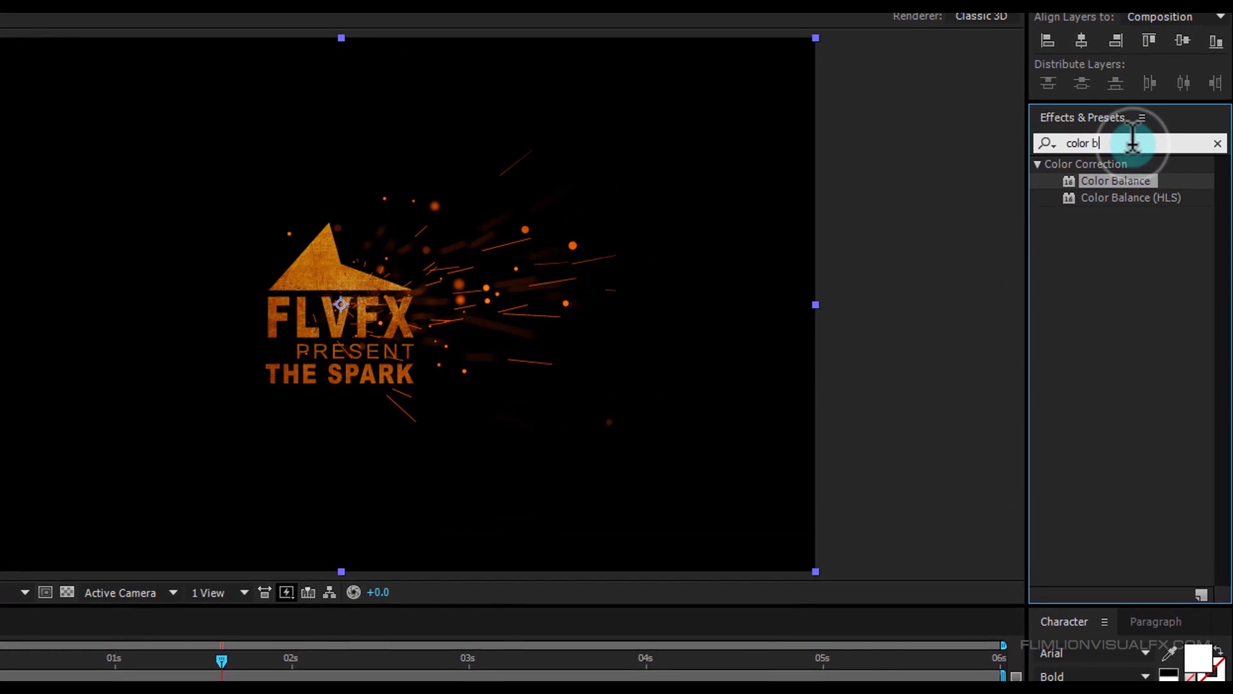
pyautogui.moveTo(1102, 183); pyautogui.dragTo(1, 579)
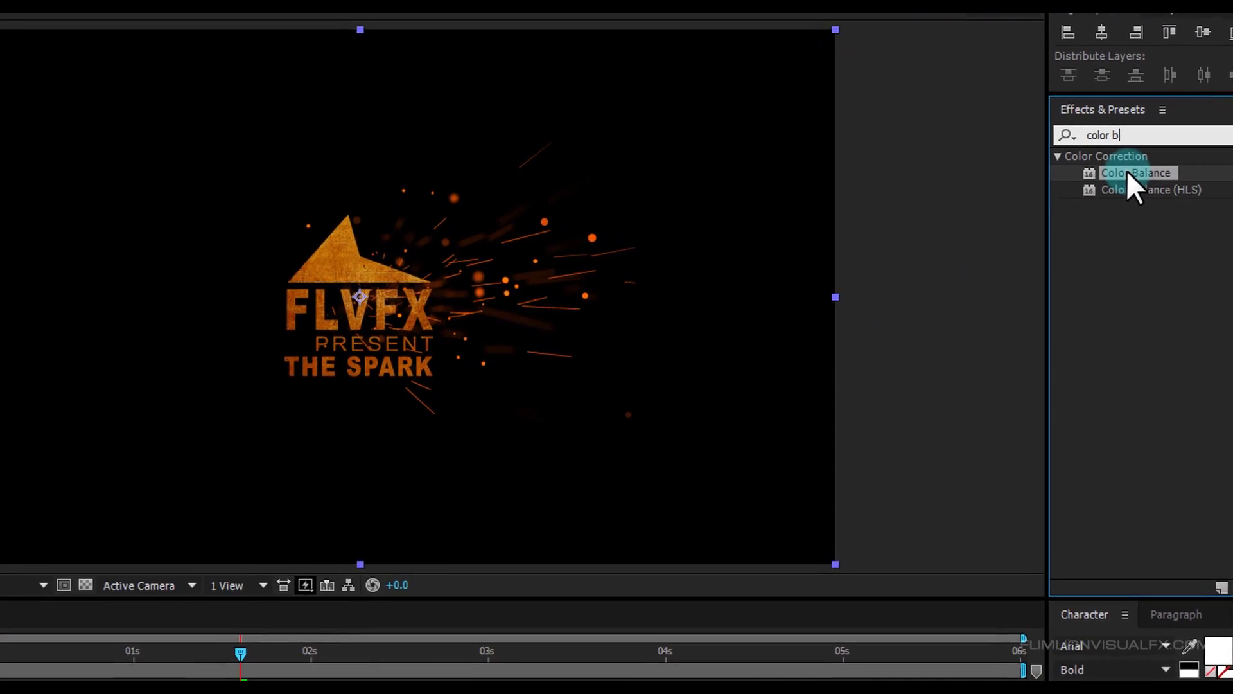
pyautogui.moveTo(69, 507); pyautogui.dragTo(0, 626)
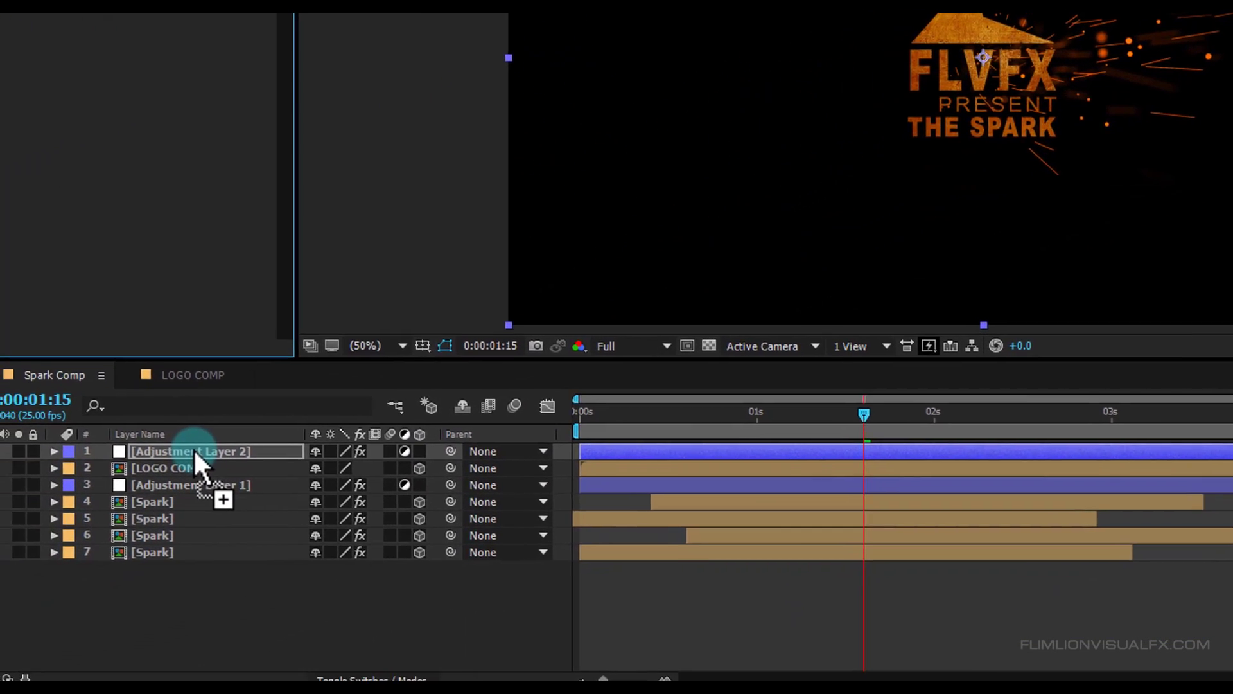
pyautogui.moveTo(194, 448); pyautogui.dragTo(194, 448)
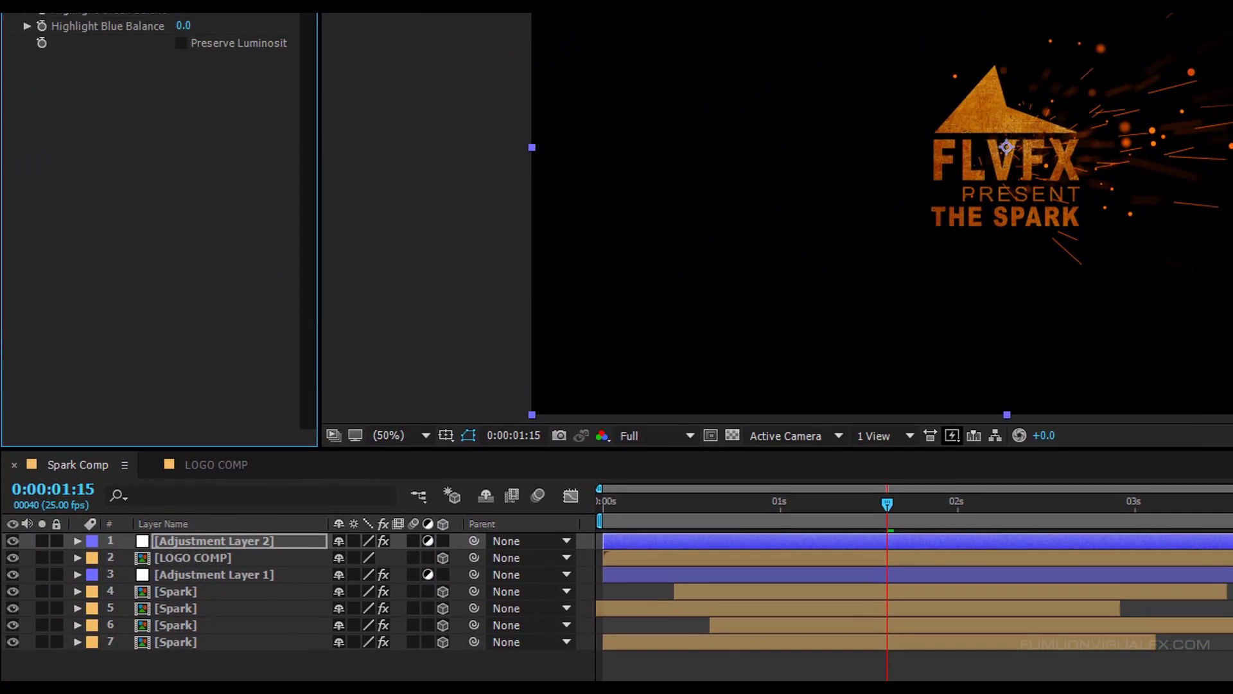
# Step: Set the adjustment layer's Shadow Red Balance to 33, Shadow Green Balance to 38 and Shadow Blue Balance to 16
pyautogui.click(160, 0)
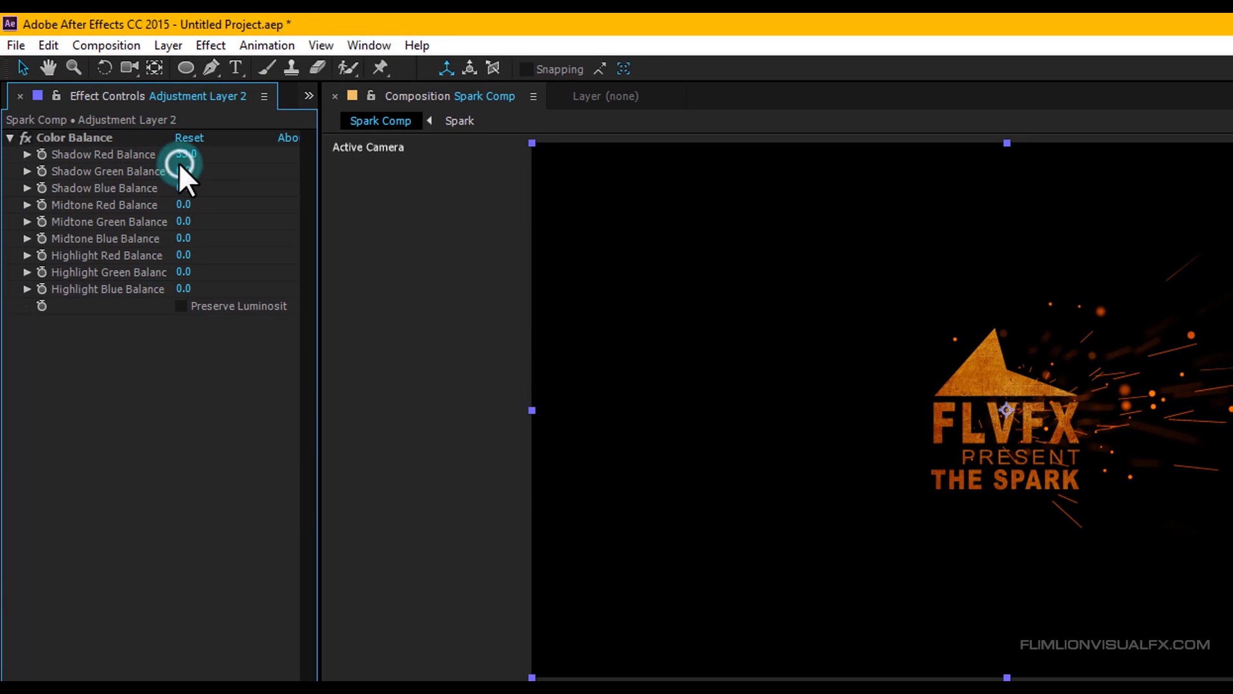
pyautogui.click(185, 170)
pyautogui.write('38')
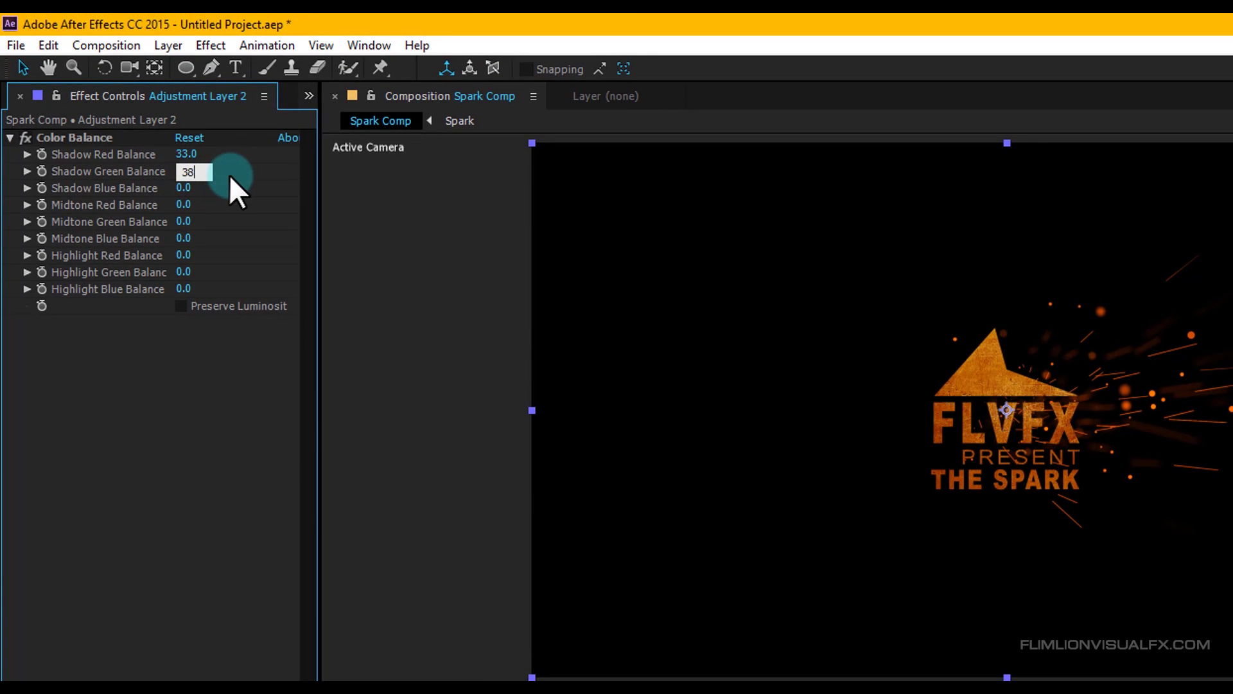
pyautogui.press('Return')
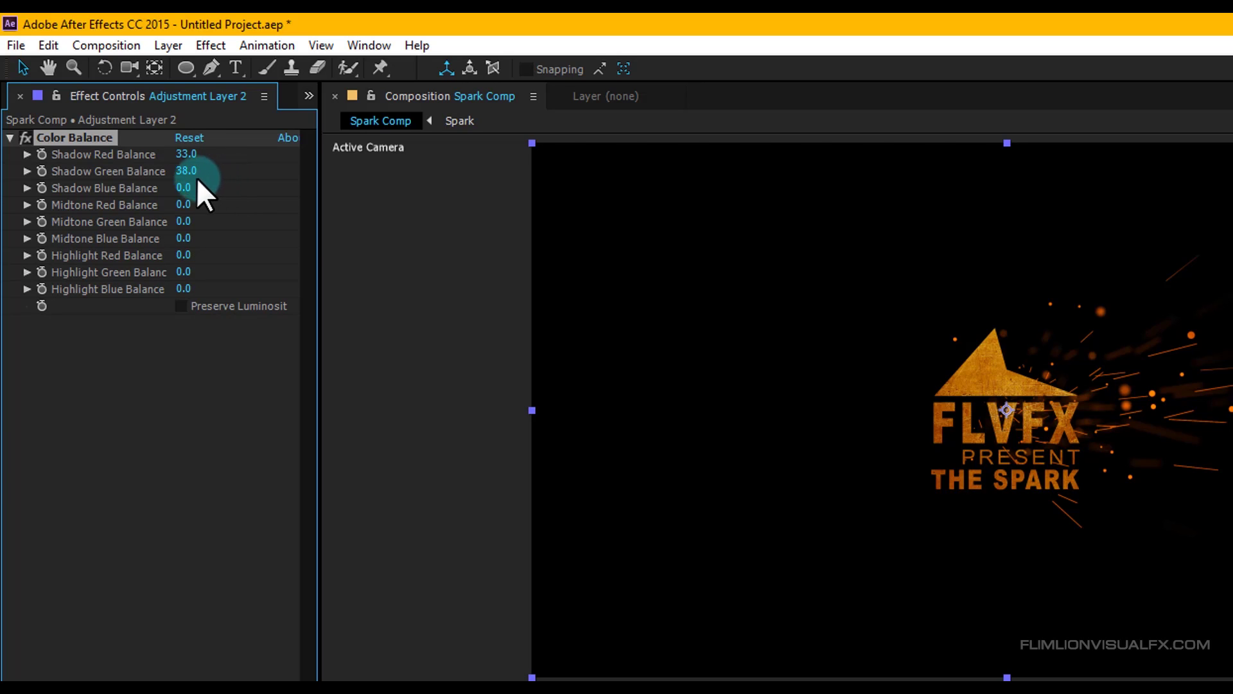
pyautogui.moveTo(195, 185); pyautogui.dragTo(201, 185)
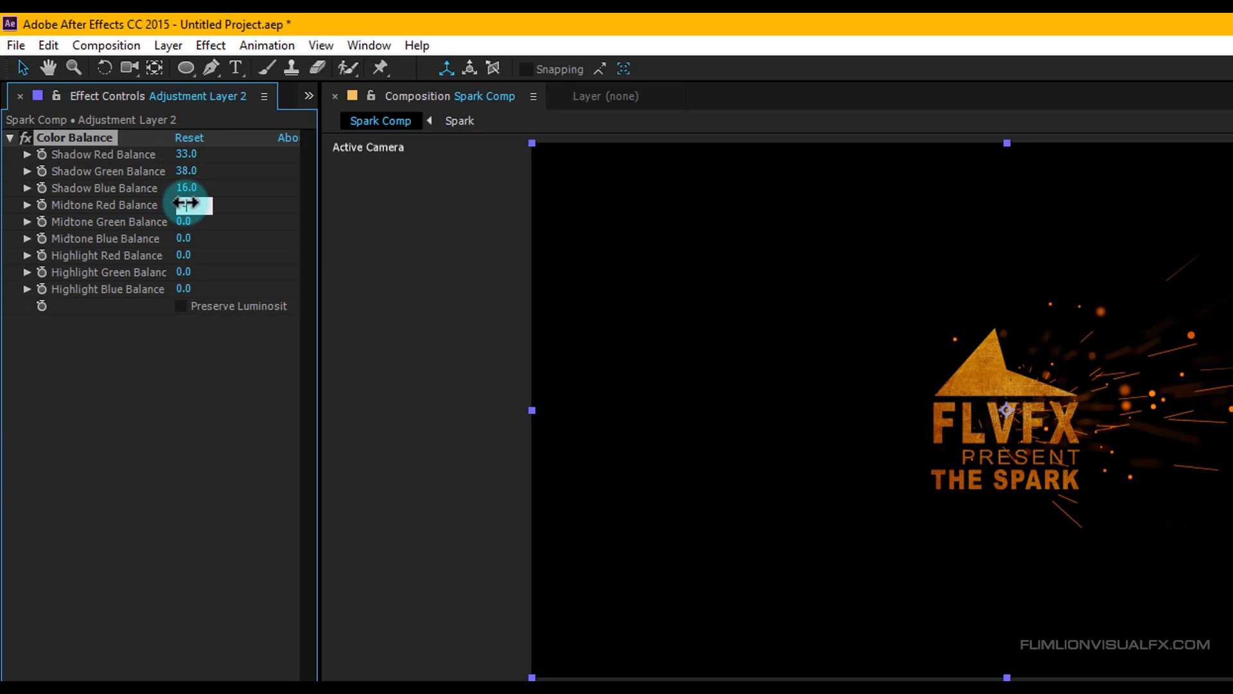
# Step: Set the adjustment layer's Midtone Red Balance to -27 and Midtone Blue Balance to 21
pyautogui.click(218, 200)
pyautogui.write('-27')
pyautogui.click(261, 219)
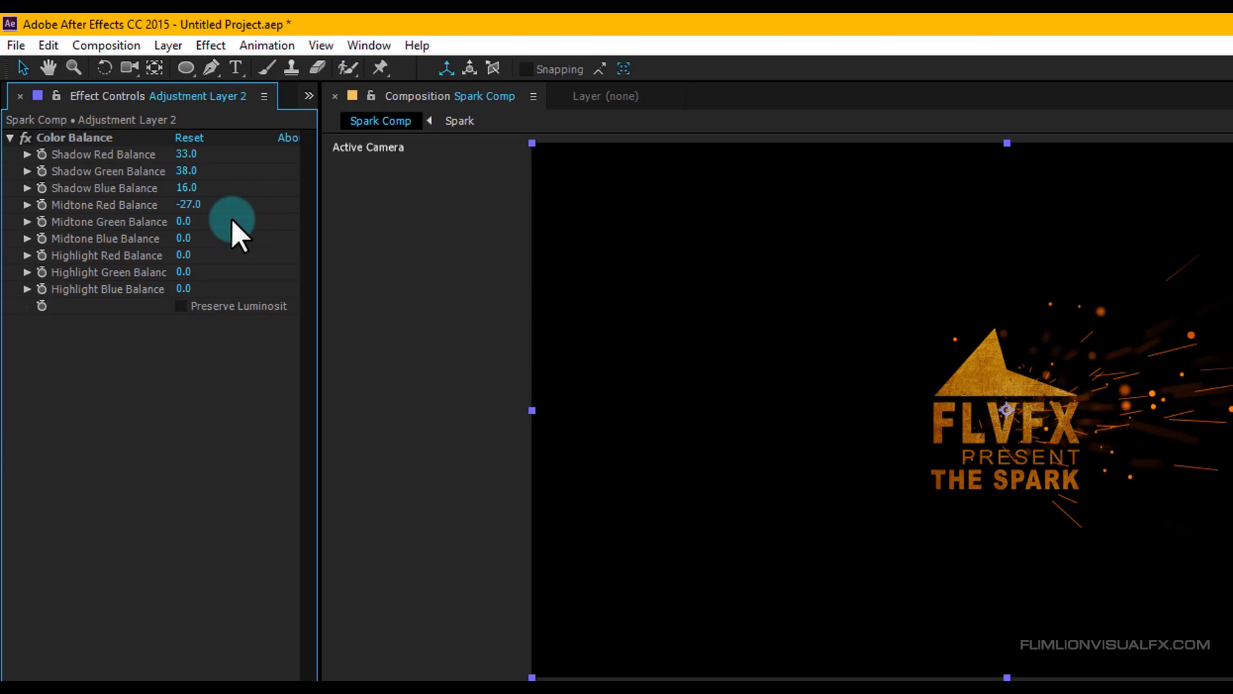
pyautogui.scroll(2, 974, 360)
pyautogui.moveTo(887, 322); pyautogui.dragTo(620, 336)
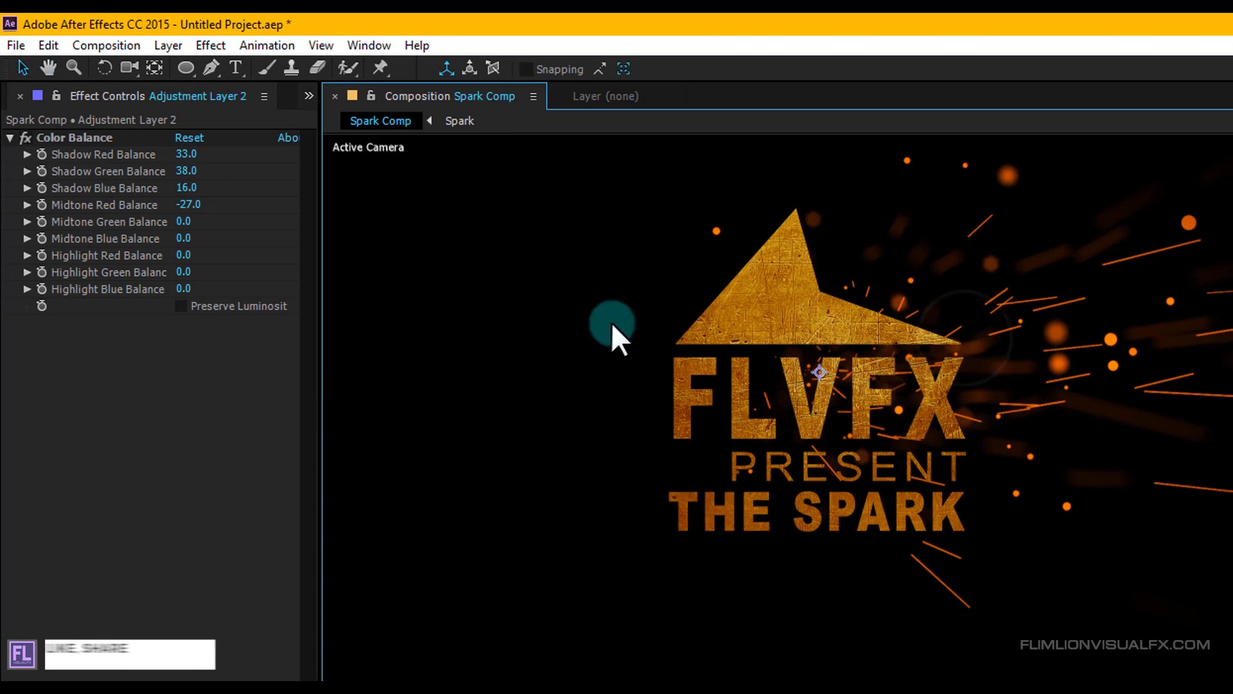
pyautogui.click(185, 239)
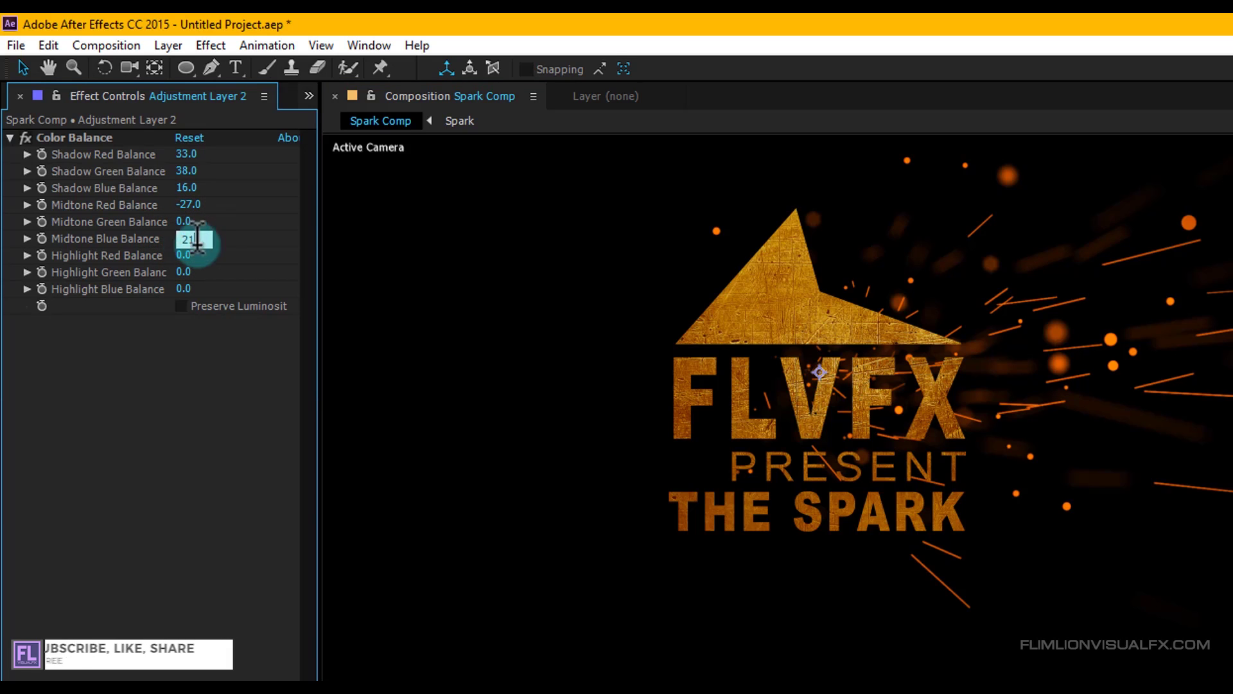
pyautogui.click(226, 249)
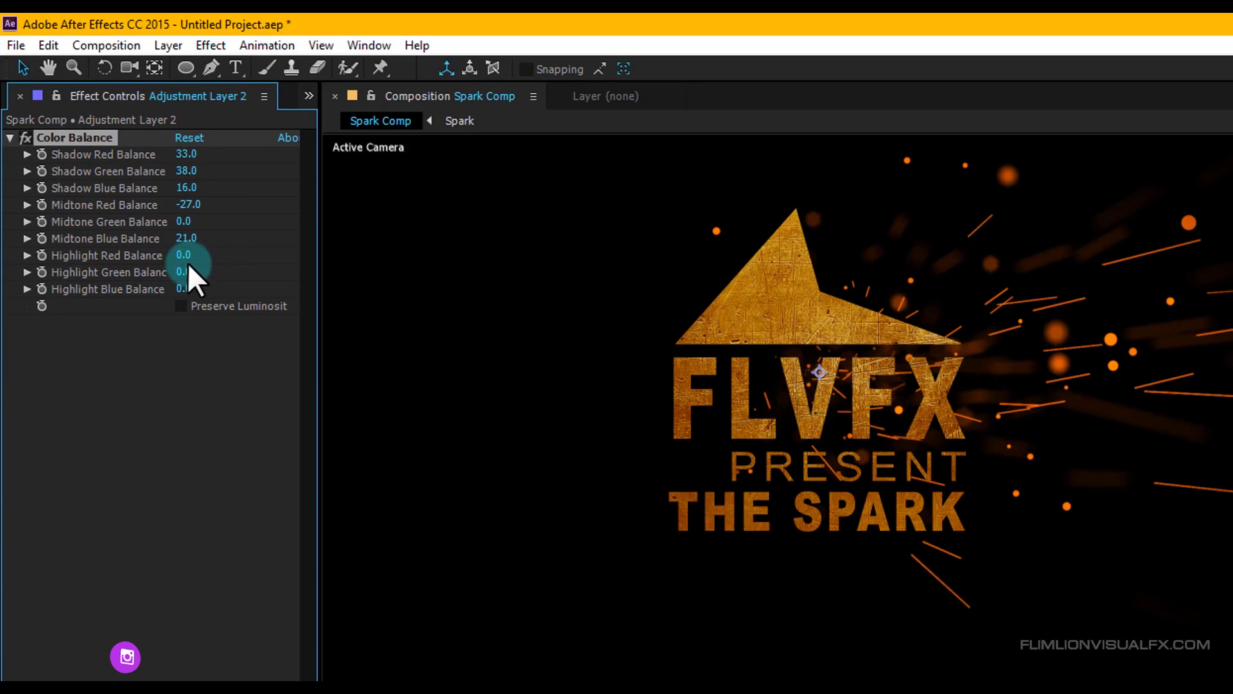
# Step: Set the adjustment layer's Highlight Red Balance to 49, Highlight Green Balance to 22 and Highlight Blue Balance to 21
pyautogui.moveTo(208, 256); pyautogui.dragTo(232, 261)
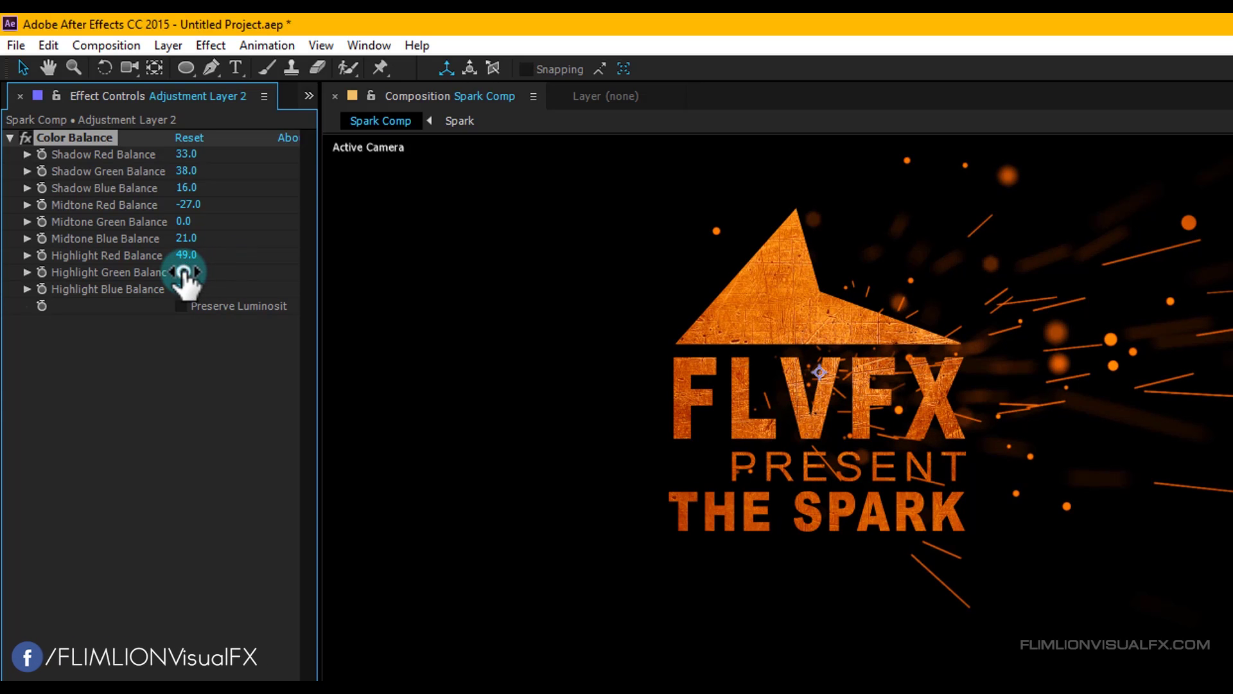
pyautogui.moveTo(184, 273); pyautogui.dragTo(246, 283)
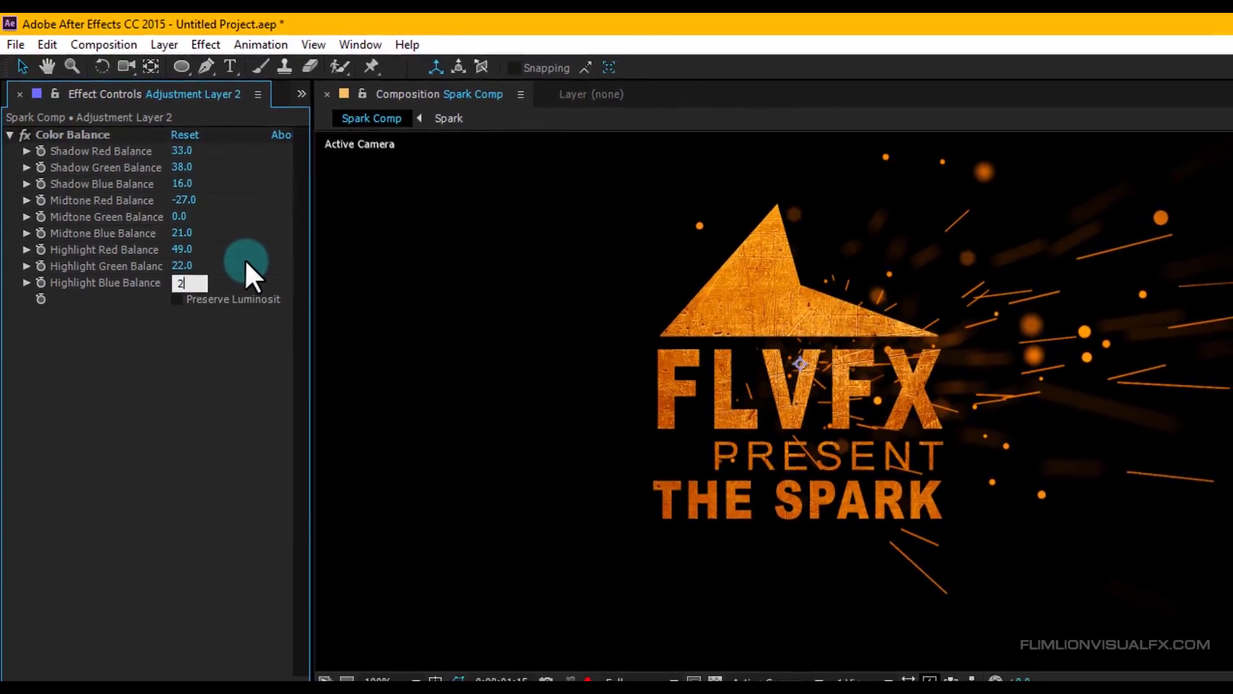
pyautogui.write('22')
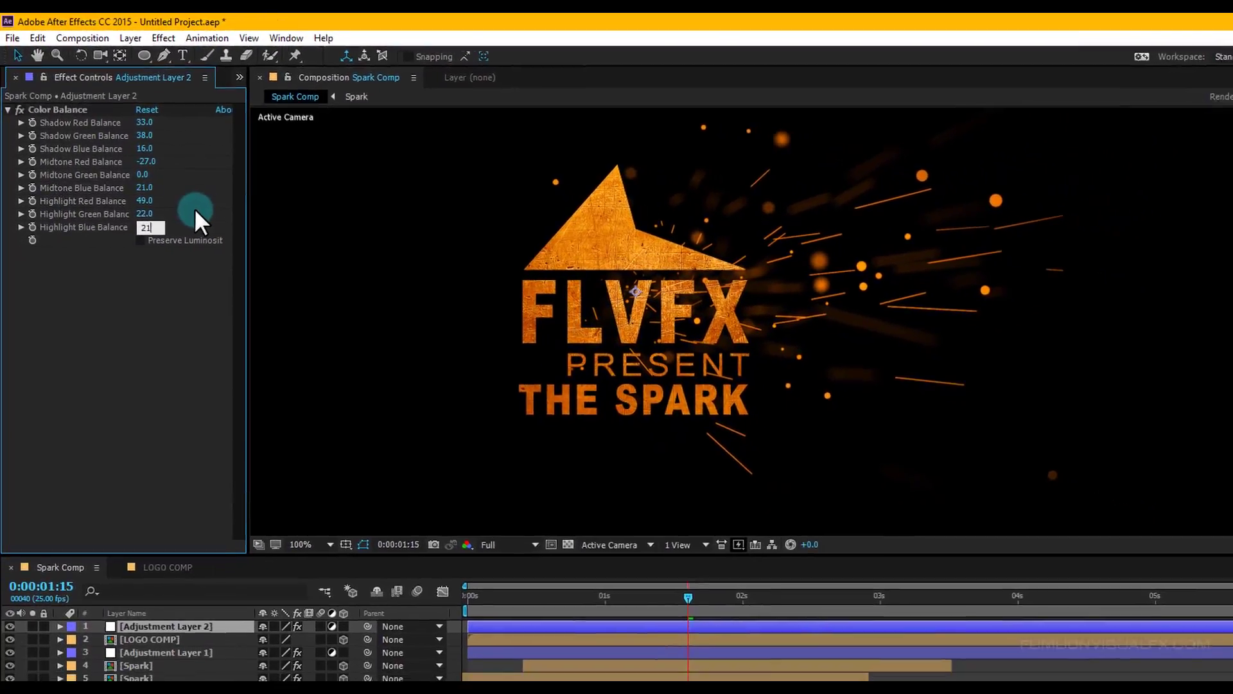
pyautogui.press('Return')
# Step: Add a two-node camera with the 15mm preset to Spark Comp
pyautogui.scroll(-2, 692, 254)
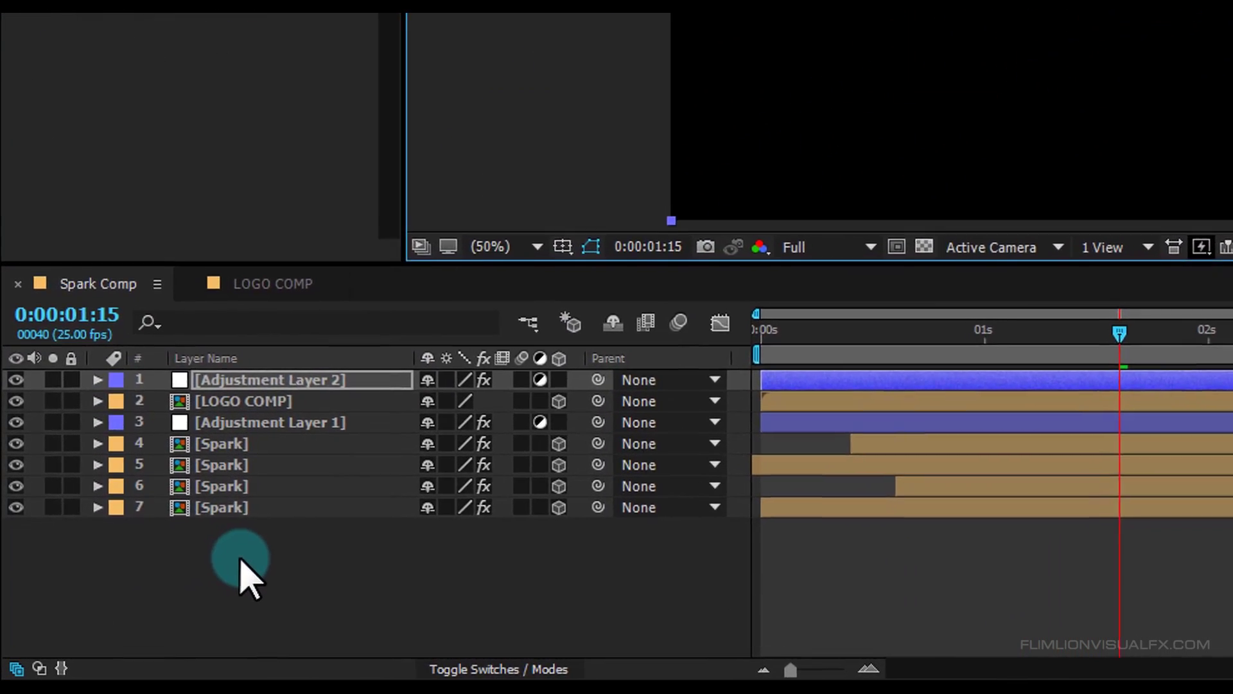
pyautogui.rightClick(249, 558)
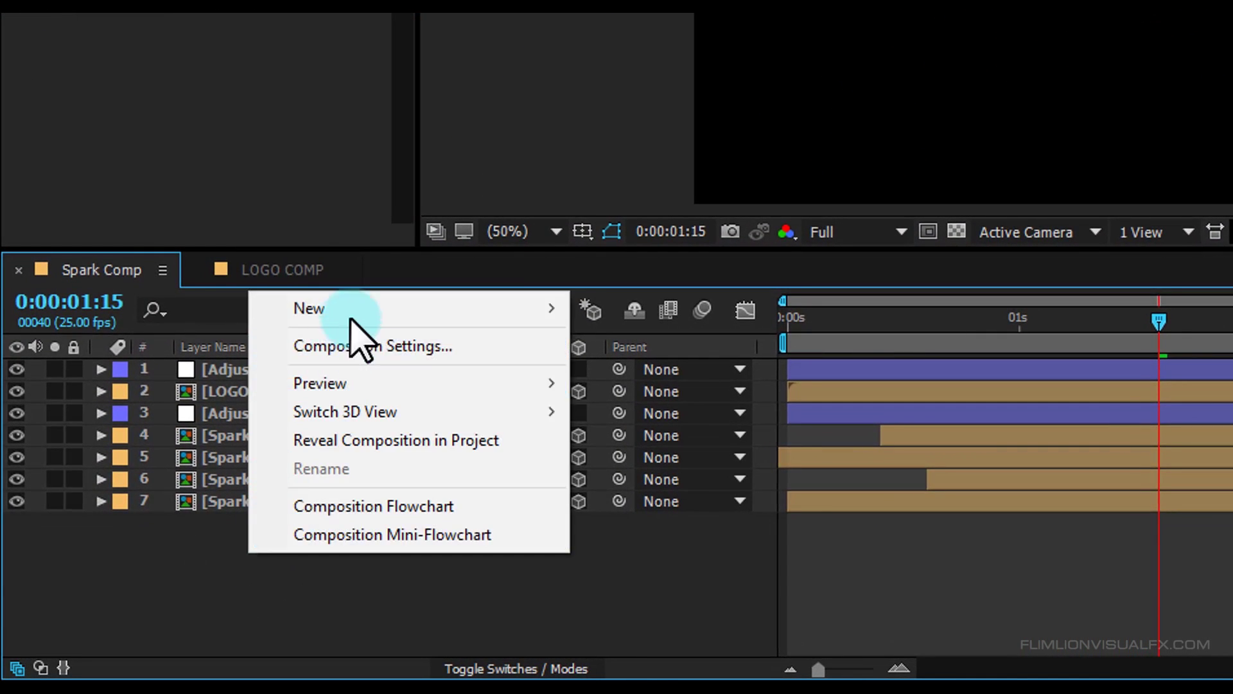
pyautogui.moveTo(352, 321)
pyautogui.click(642, 432)
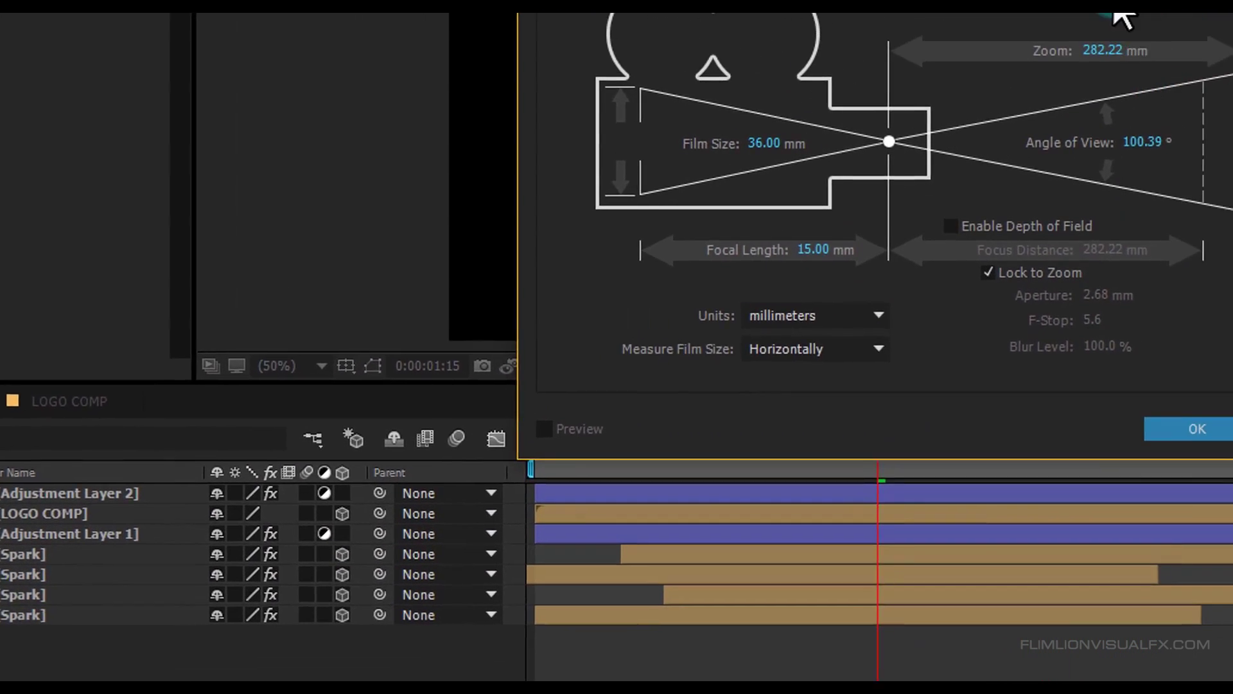
pyautogui.click(1121, 16)
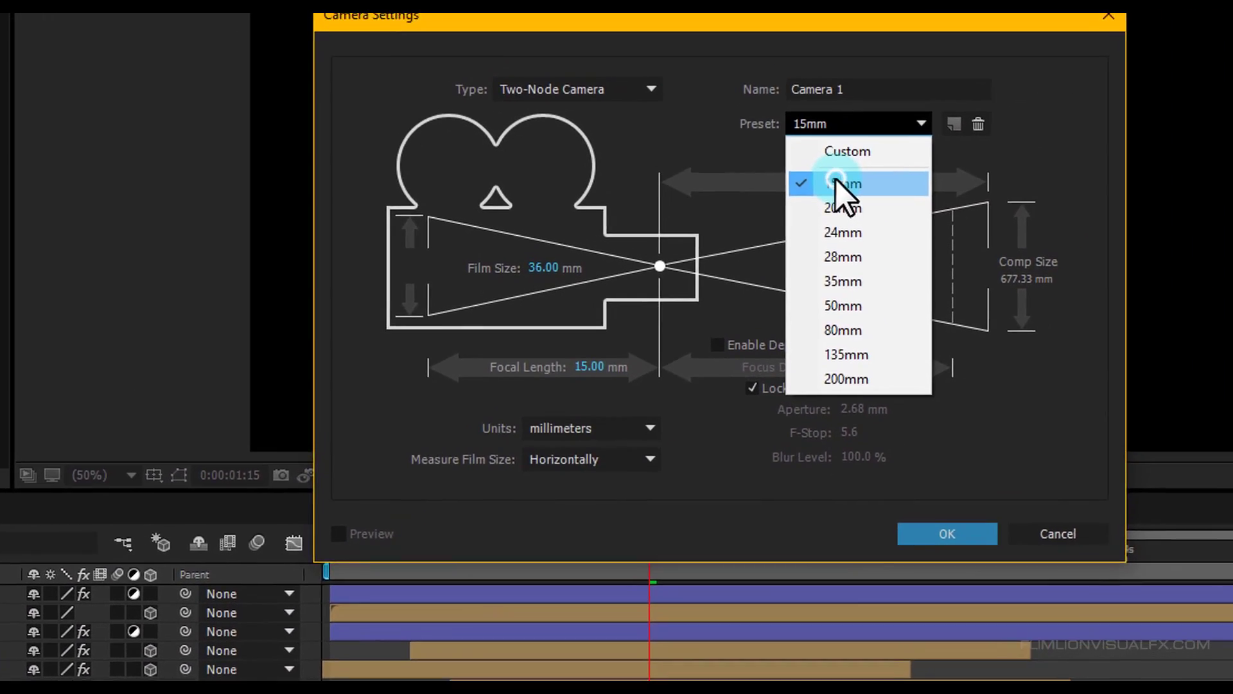
pyautogui.click(1092, 51)
pyautogui.click(1175, 434)
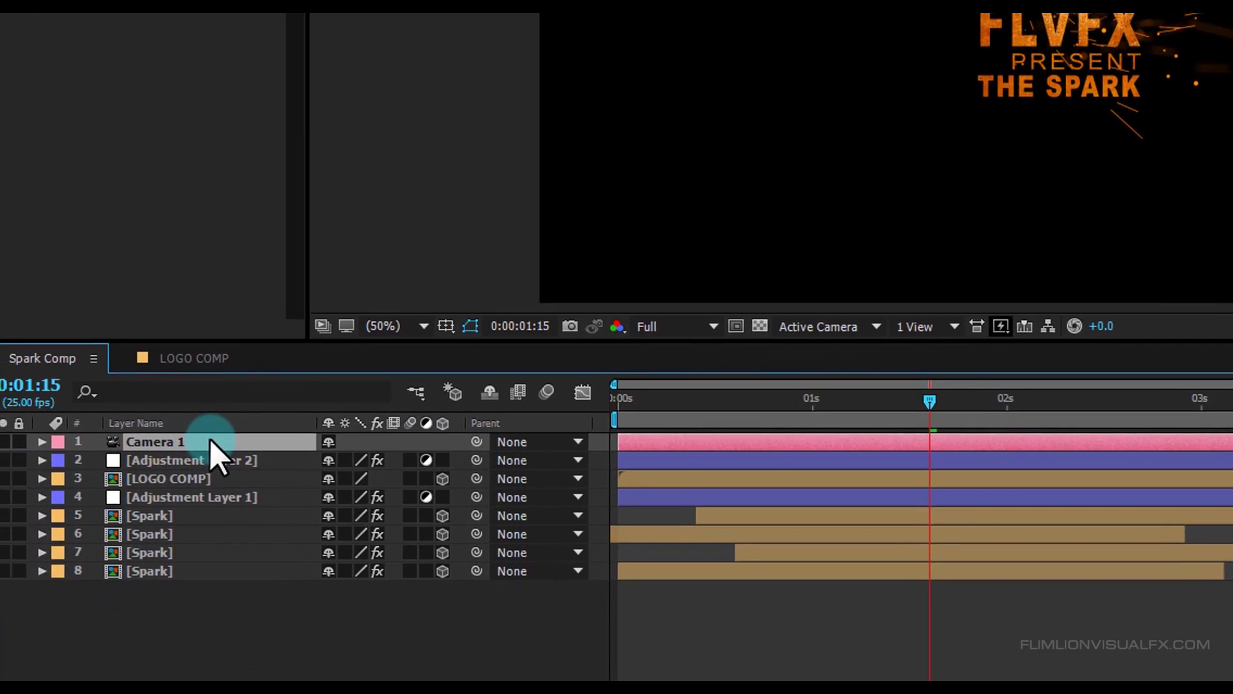
# Step: Add a 3D null object above Camera 1 in Spark Comp and parent the camera to it
pyautogui.rightClick(257, 613)
pyautogui.moveTo(361, 394)
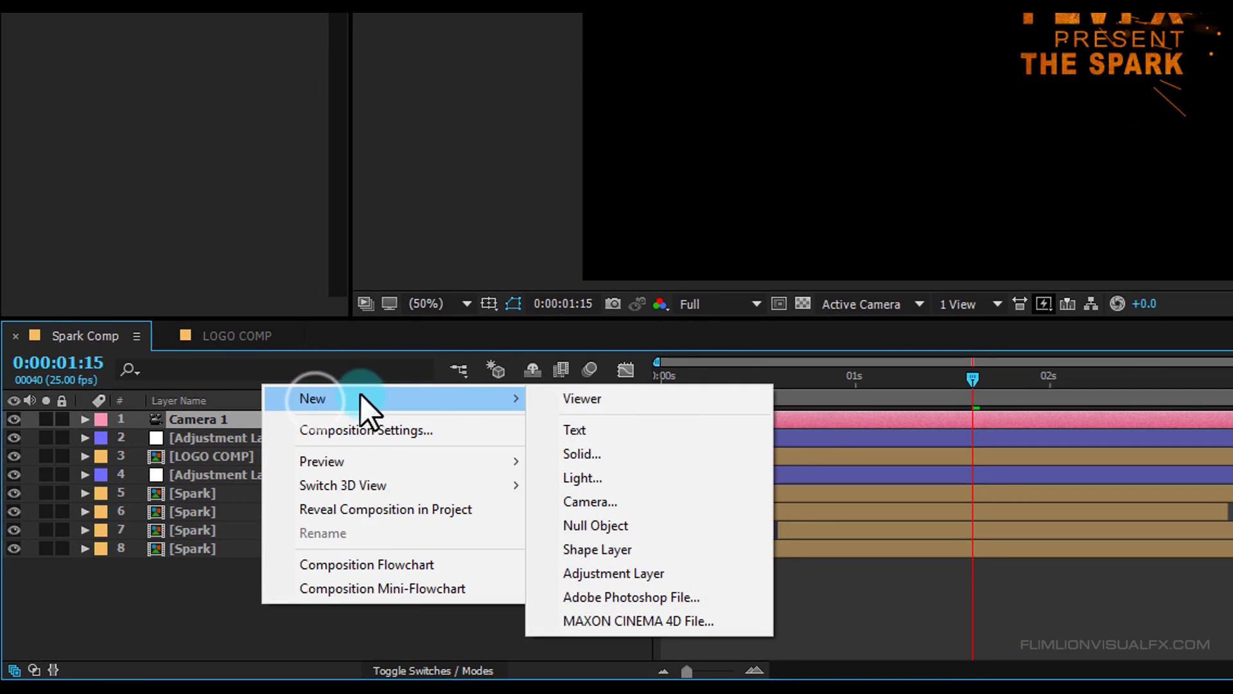
pyautogui.click(620, 524)
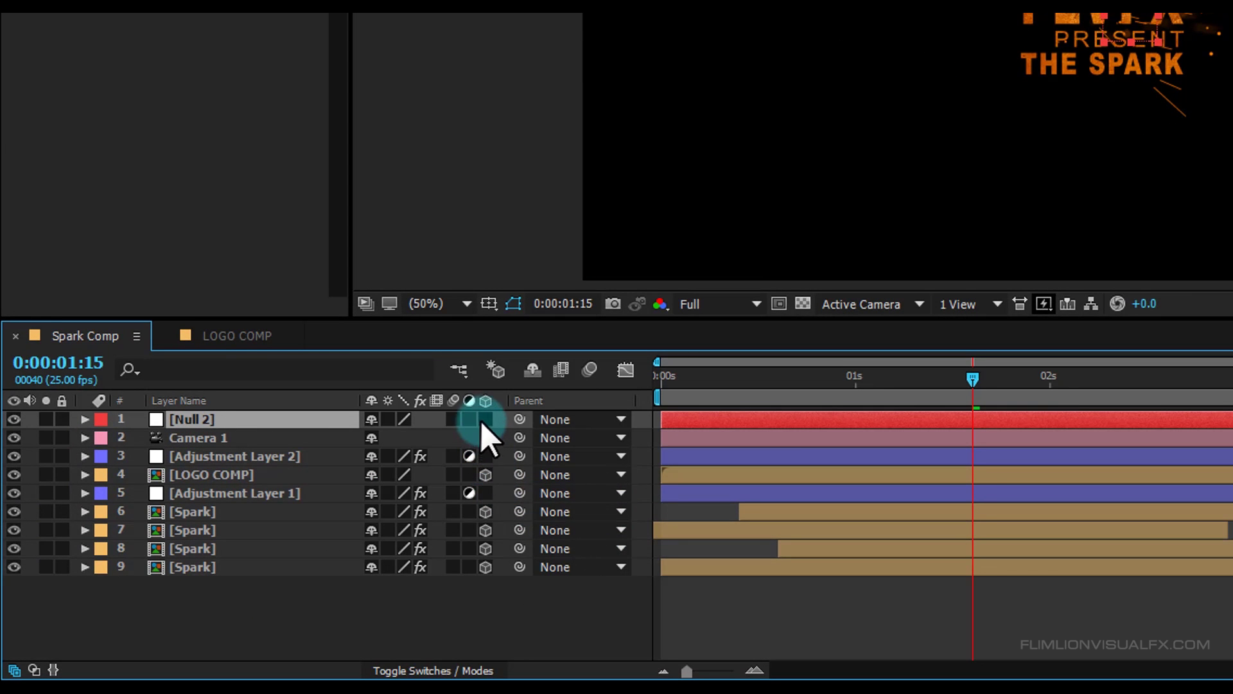
pyautogui.click(232, 439)
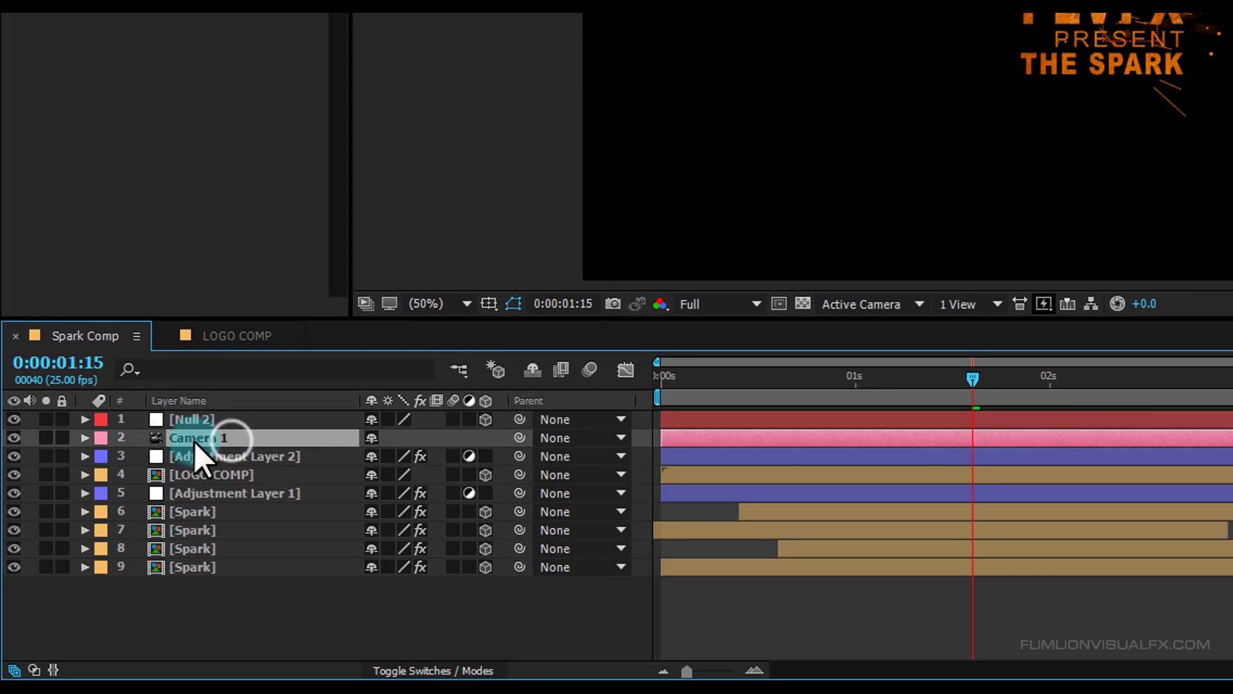
pyautogui.moveTo(520, 437); pyautogui.dragTo(185, 415)
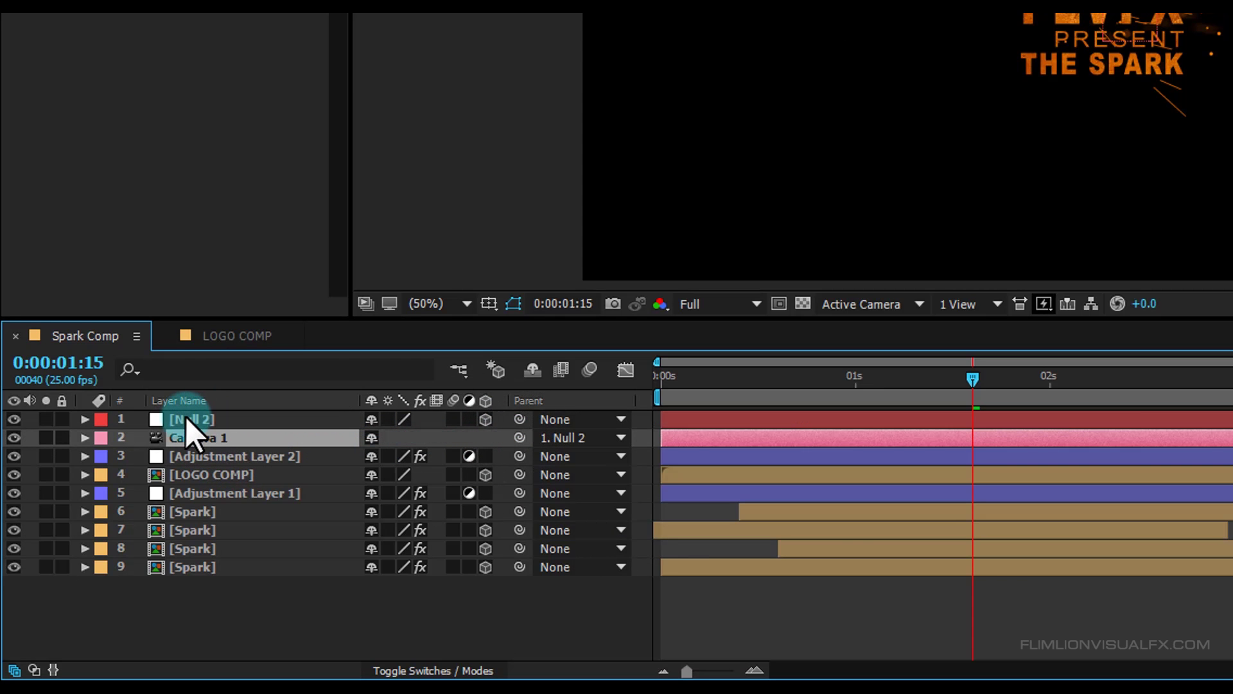
# Step: Apply the expression wiggle(8,12) to the Position of the null object that controls the camera
pyautogui.click(214, 418)
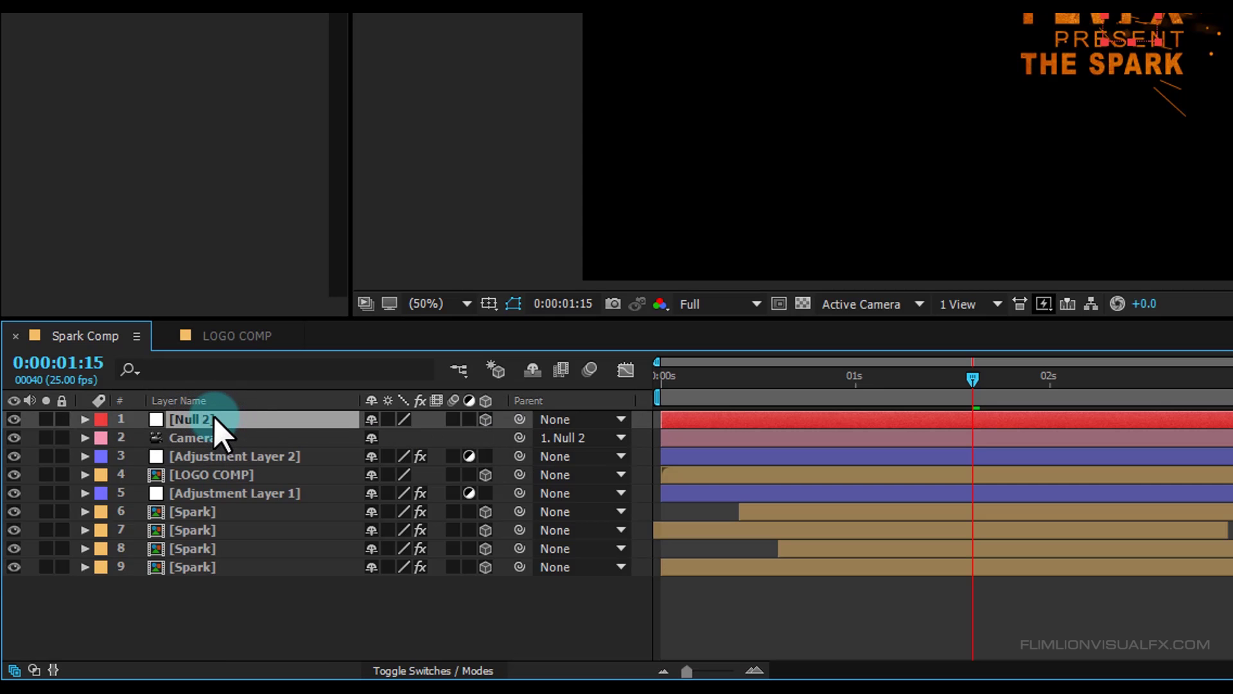
pyautogui.press('p')
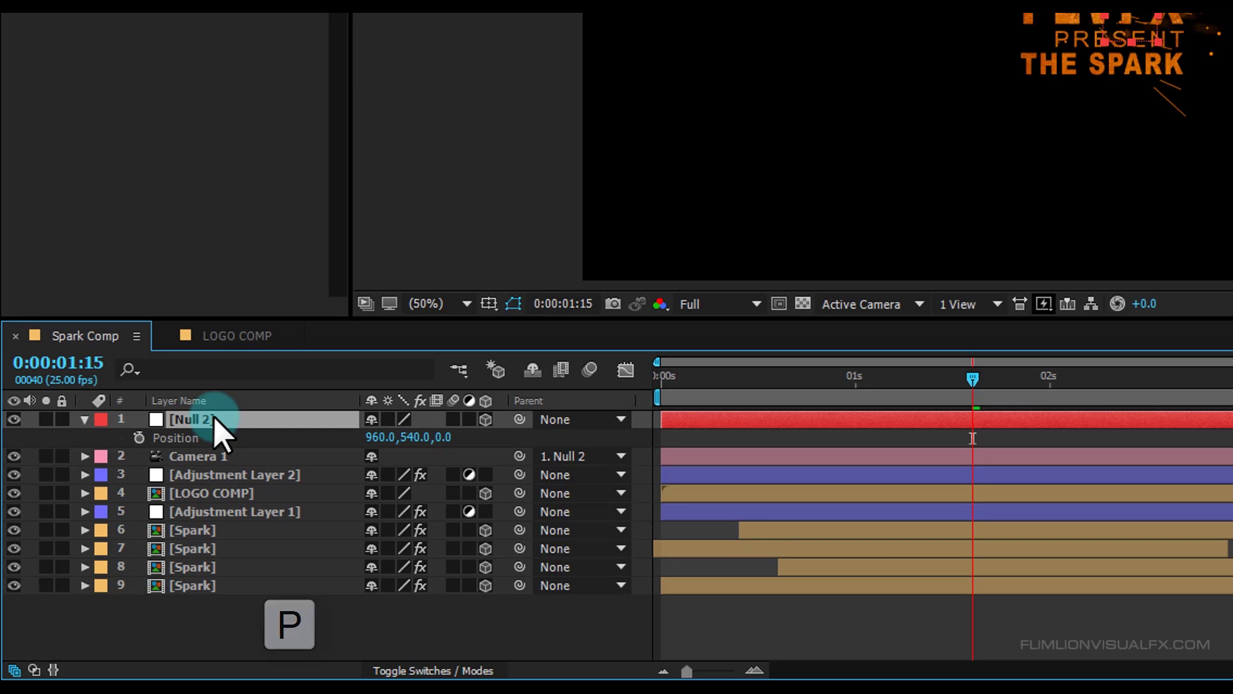
pyautogui.press('alt')
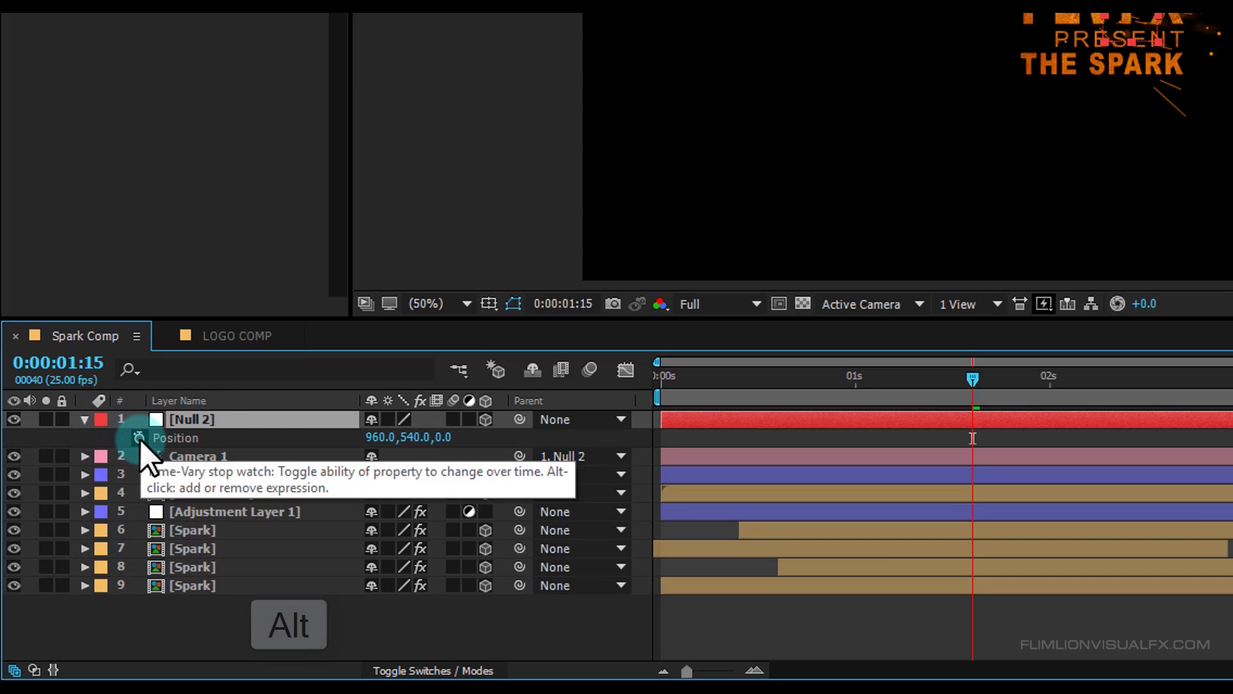
pyautogui.keyDown('alt'); pyautogui.click(139, 438); pyautogui.keyUp('alt')
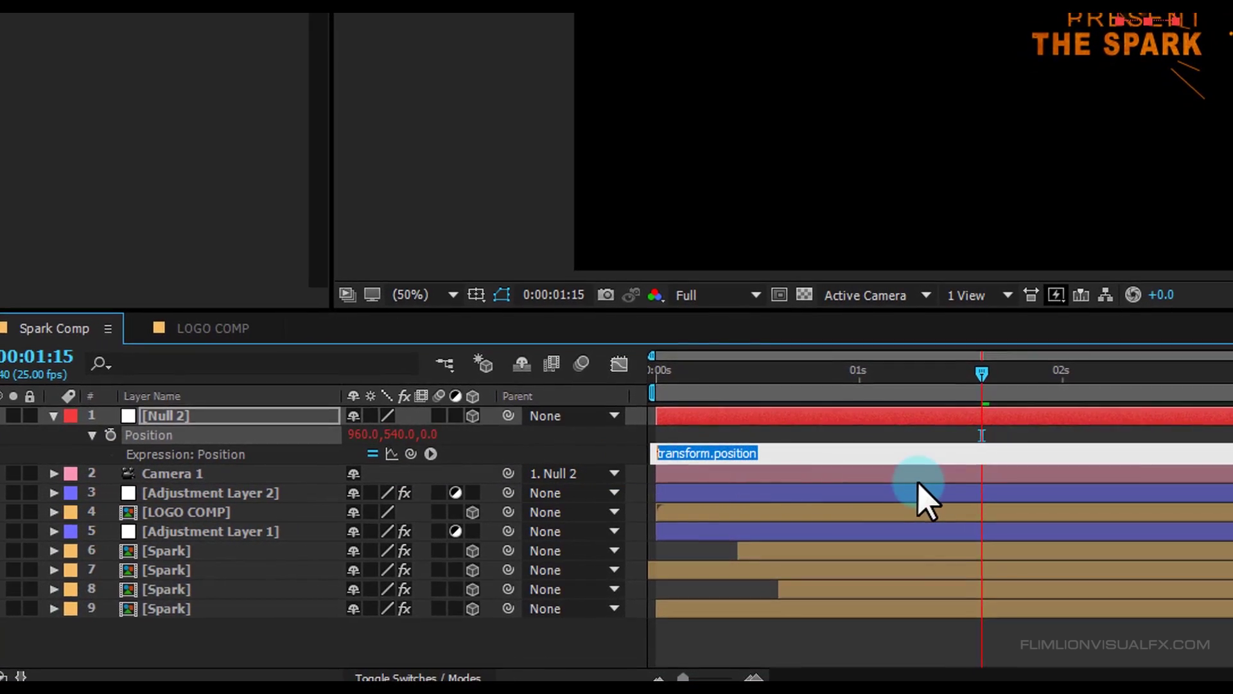
pyautogui.write('wigg')
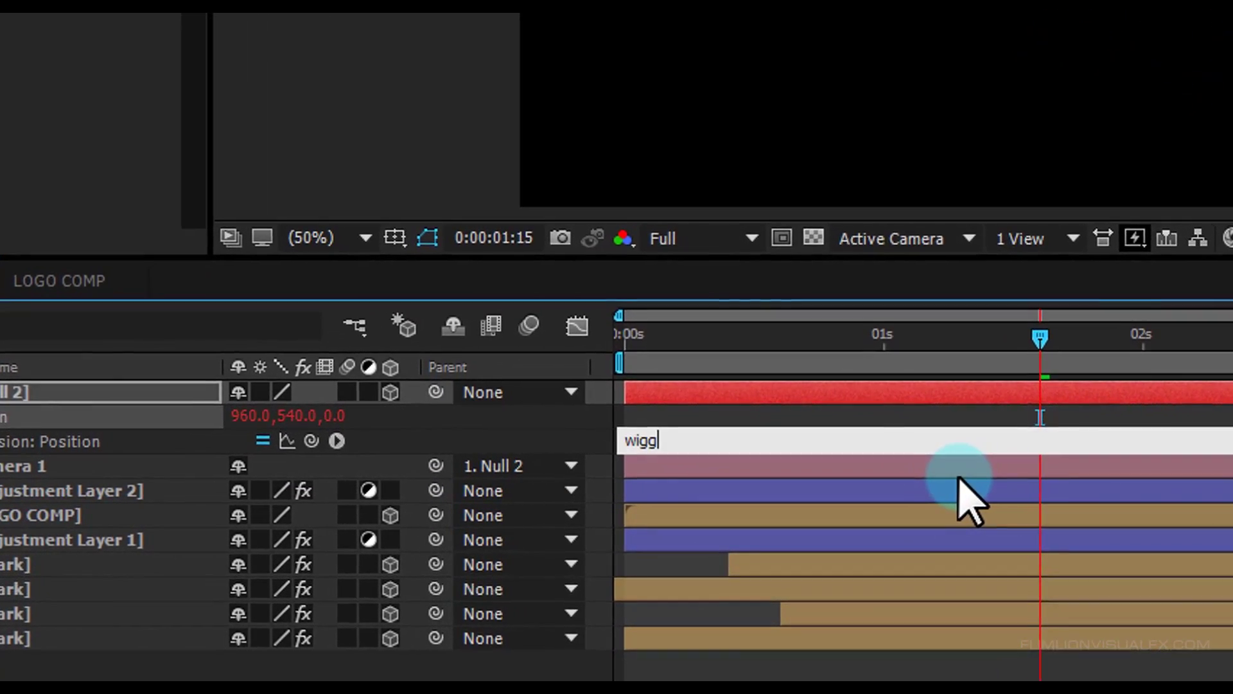
pyautogui.write('le(8,12')
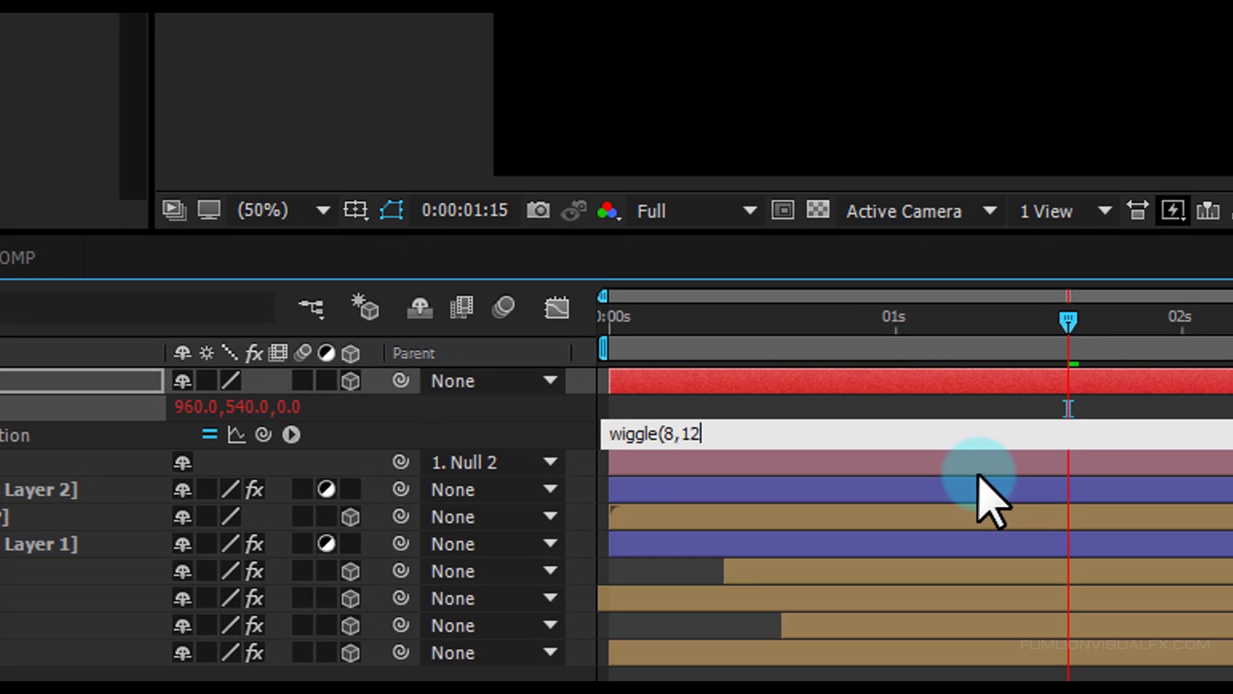
pyautogui.click(980, 476)
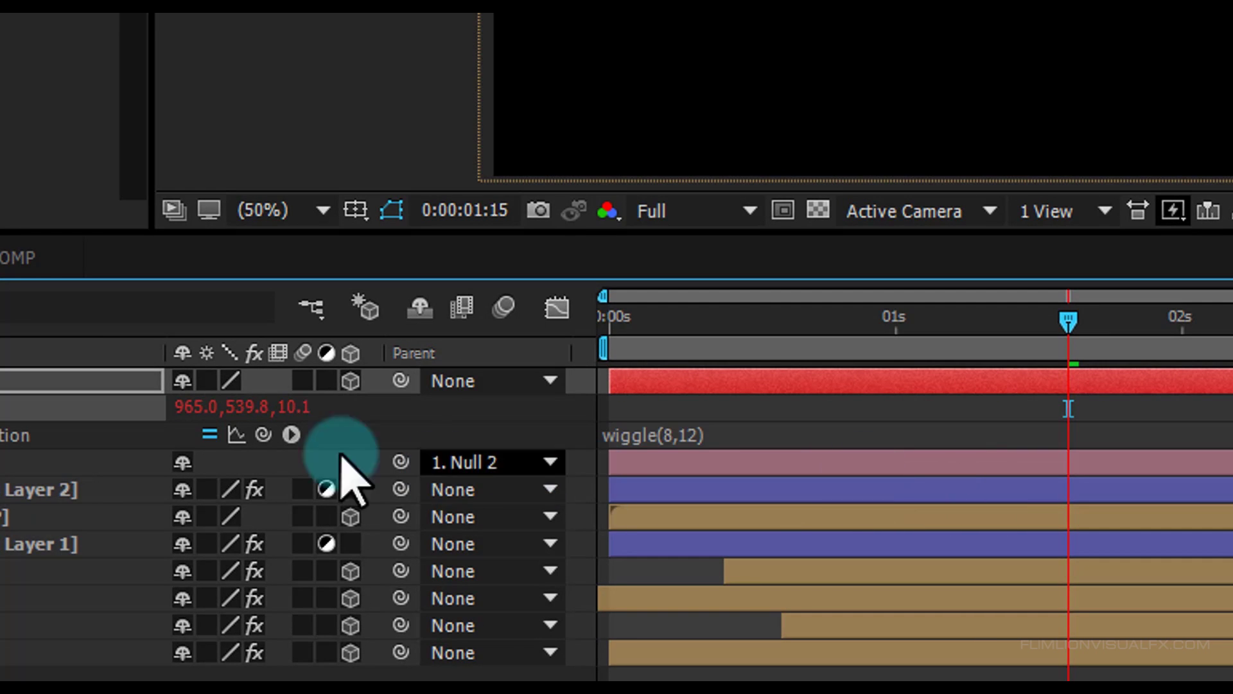
pyautogui.press('p')
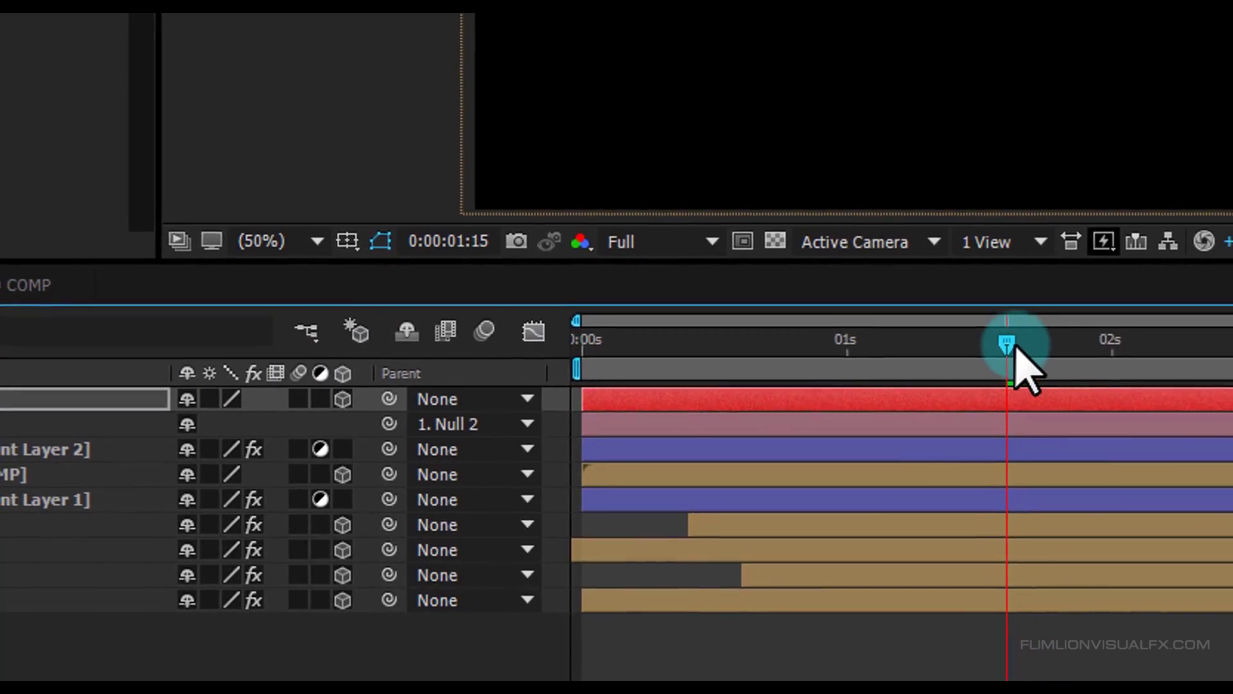
# Step: Scrub through Spark Comp and play a preview to check the camera shake on the spark and logo animation
pyautogui.moveTo(1042, 332); pyautogui.dragTo(1232, 332)
pyautogui.moveTo(1019, 415); pyautogui.dragTo(749, 473)
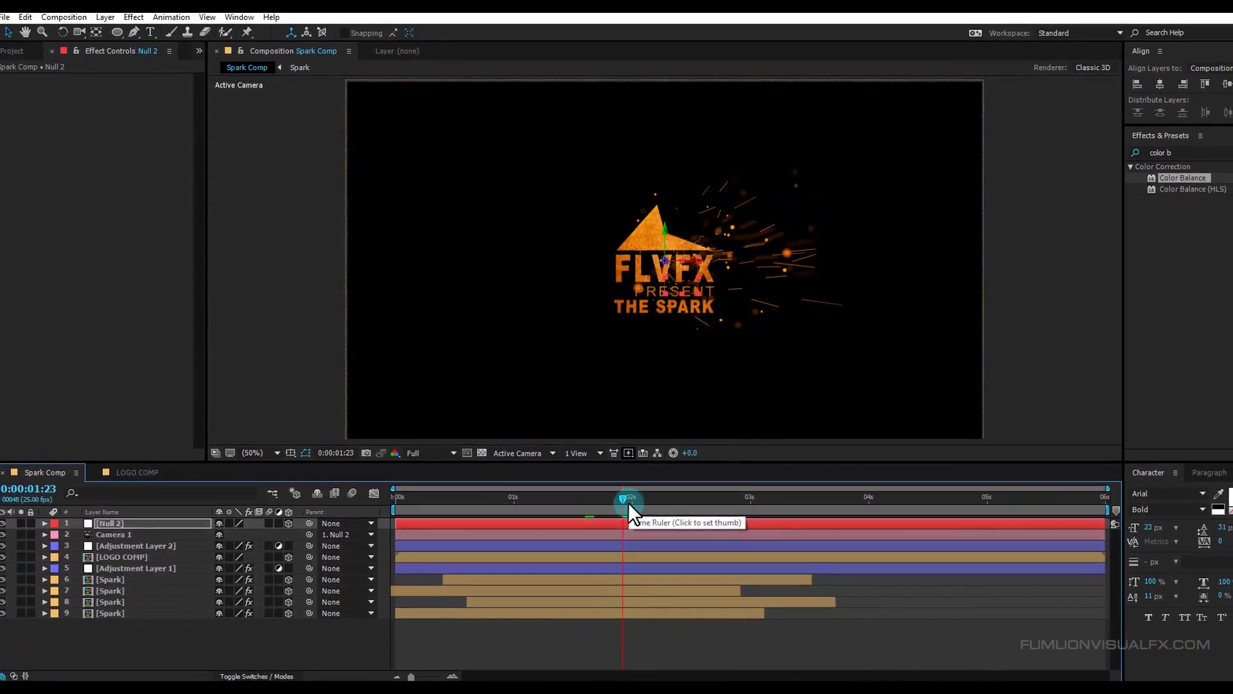
pyautogui.click(1064, 301)
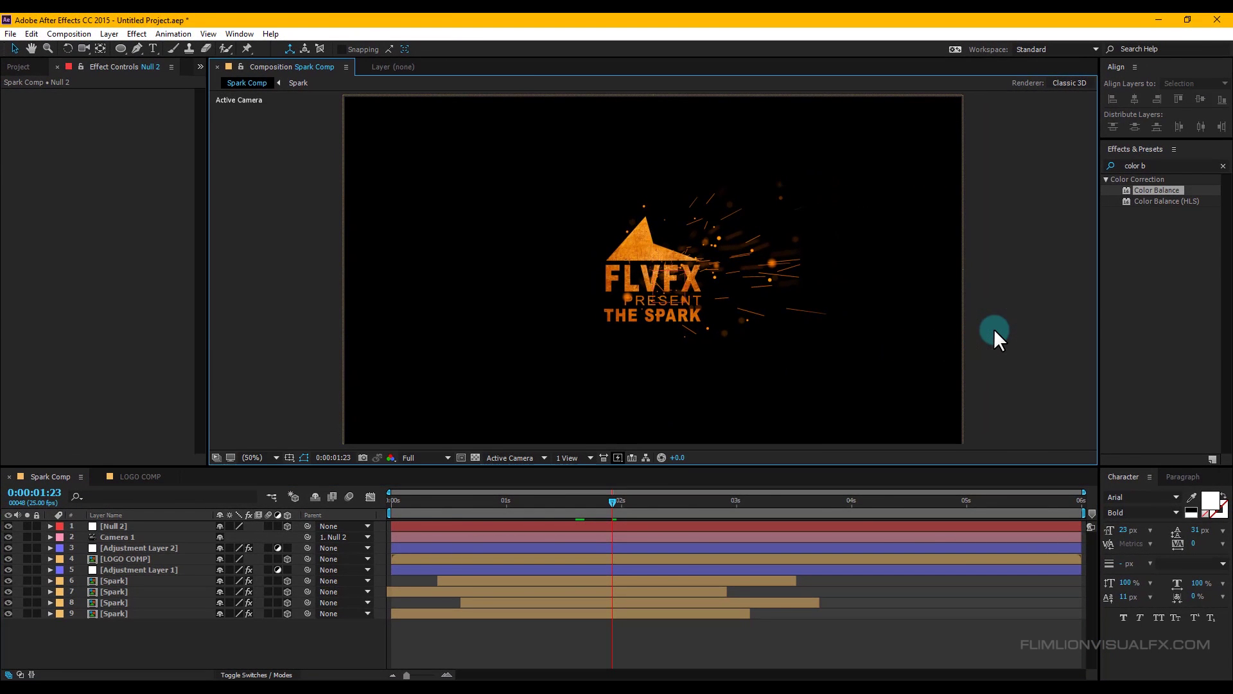
pyautogui.click(1010, 311)
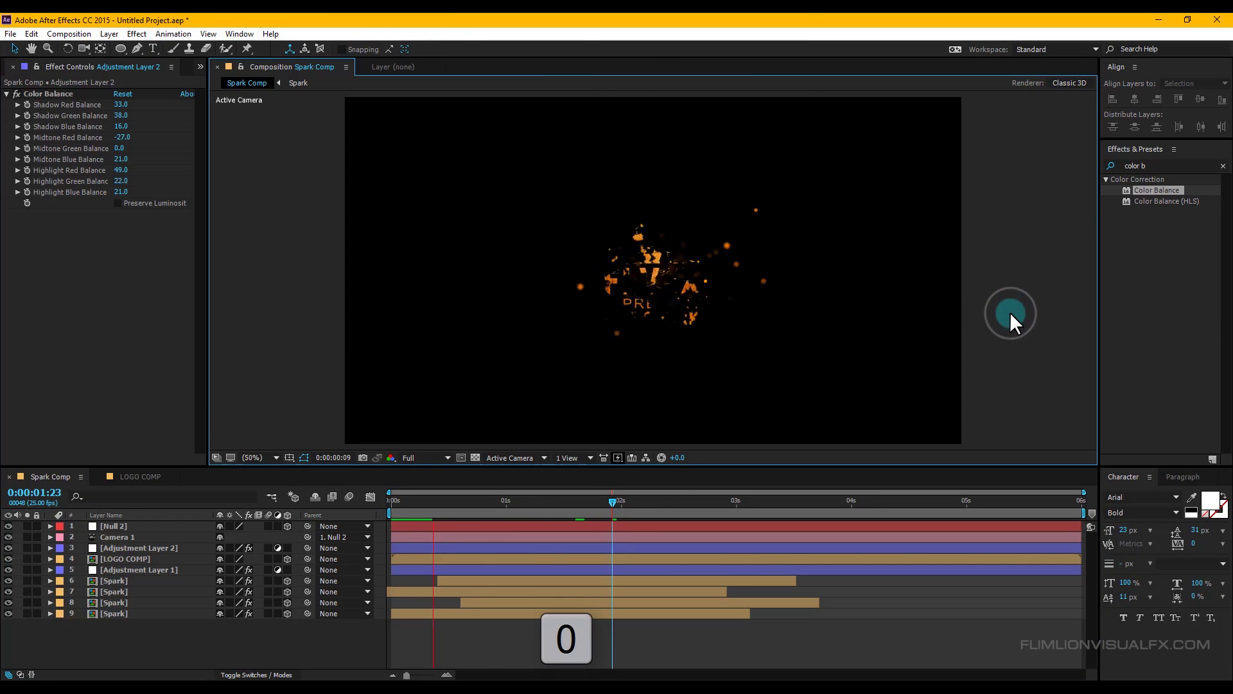